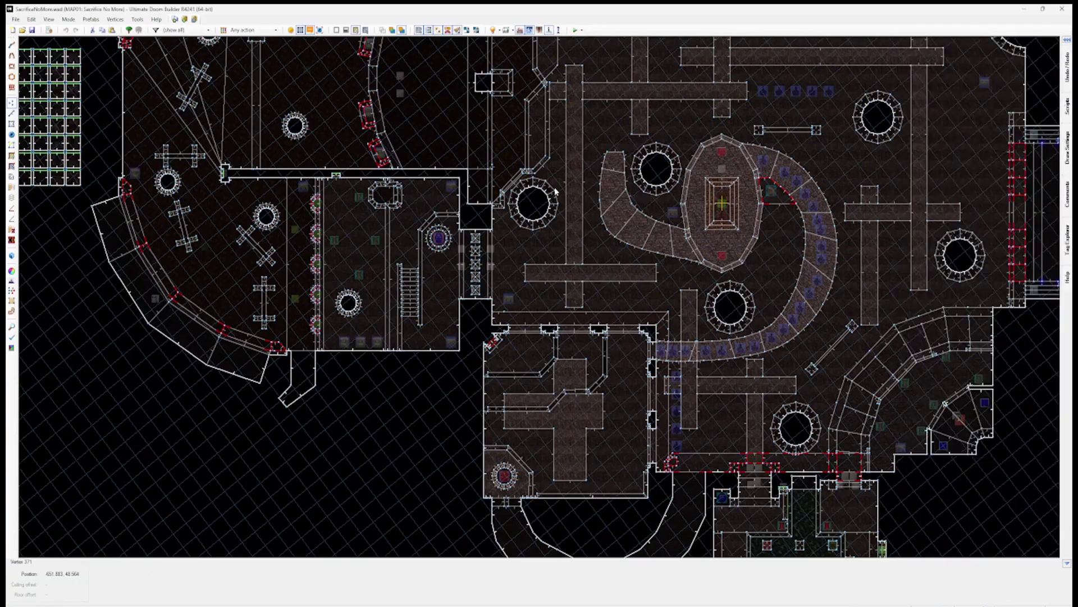
Reset the grid rotation and raise the selected cross-shaped floor strip in the MAP01 courtyard in the 3D view
key(shift+g)
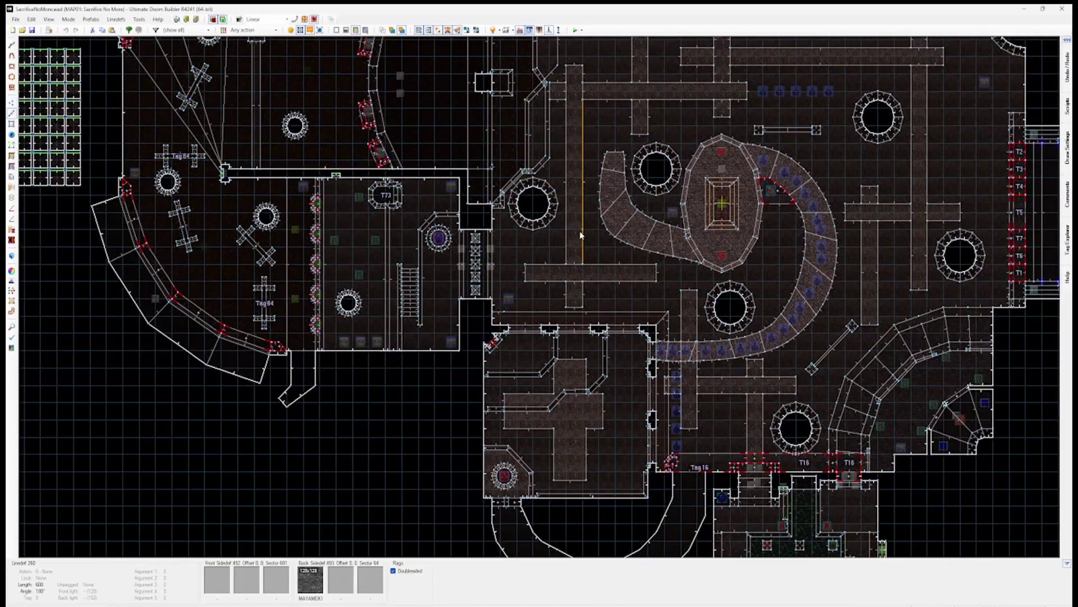
key(q)
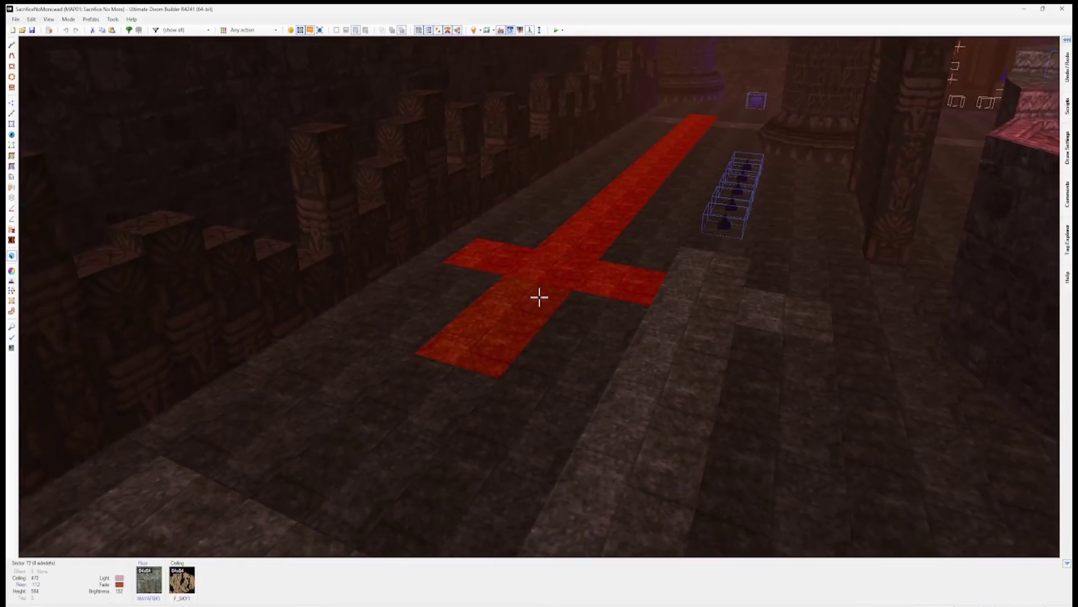
scroll(540, 297, up, 3)
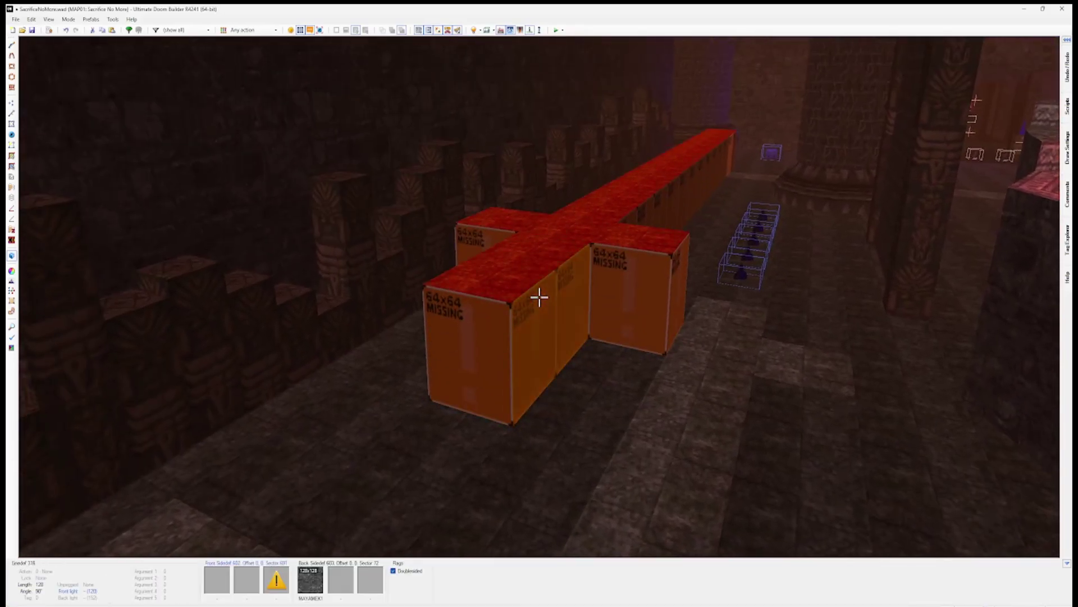
Clear the selection, then copy a texture and apply it to the untextured sides of the raised cross
key(c)
middle_click(539, 297)
ctrl+middle_click(539, 297)
Look over the purple pillared area and round structure in MAP02, then the cave with the hanging cage in MAP03
key(e)
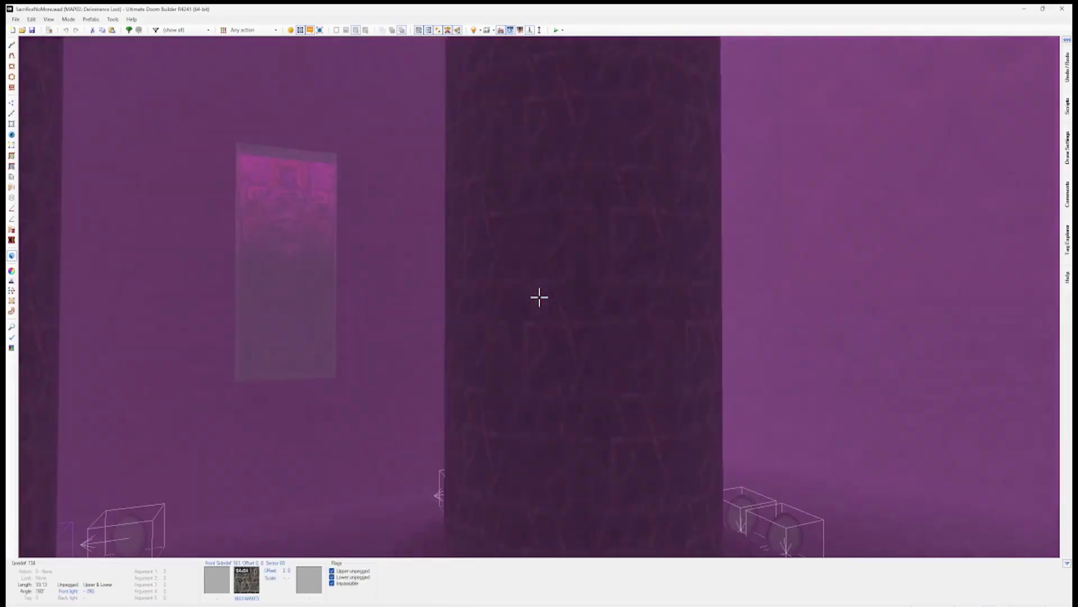
key(e)
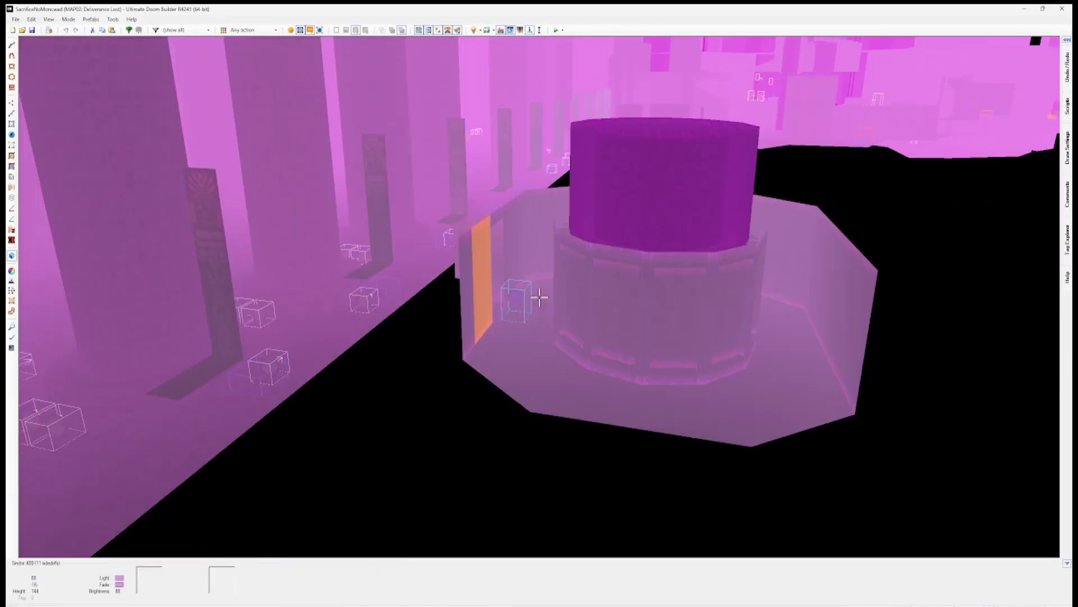
key(s)
key(w)
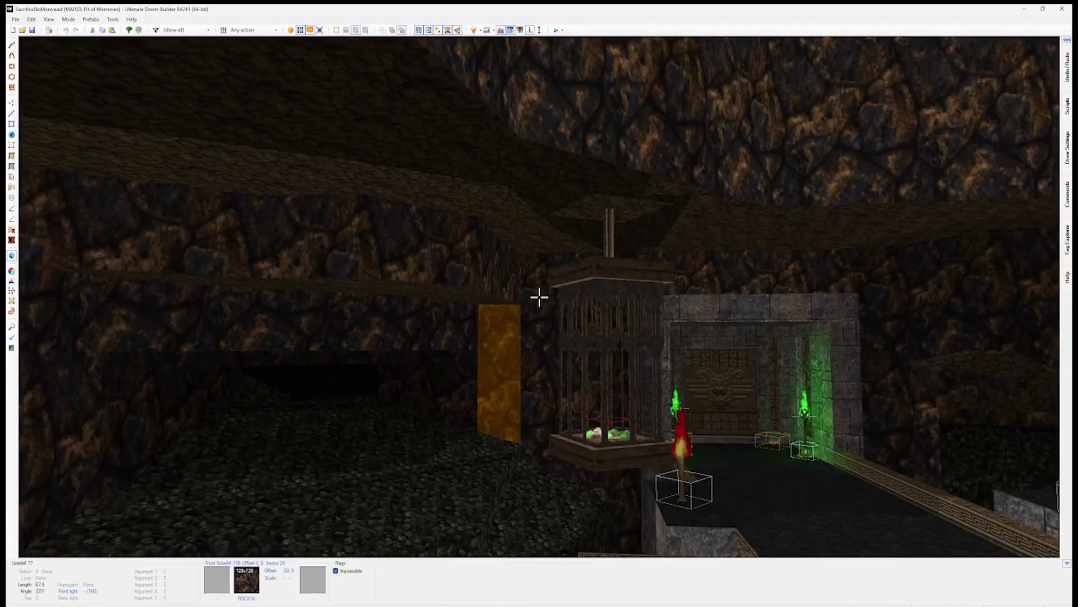
key(s)
key(w)
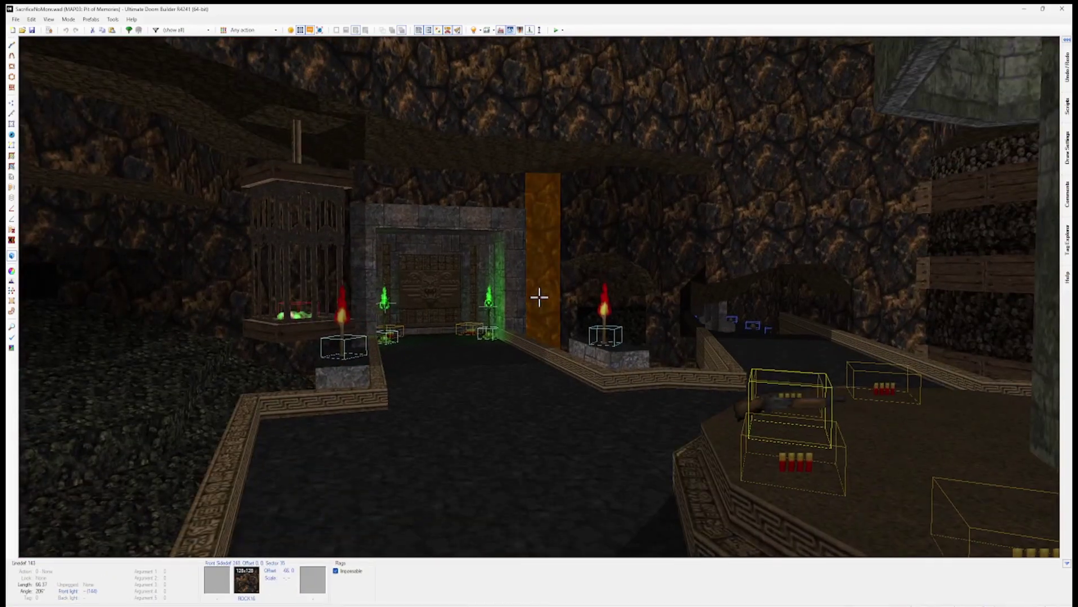
Duplicate the square hanging-cage sectors and place the copy among the blue potions in the large open cave sector
key(q)
scroll(438, 346, up, 6)
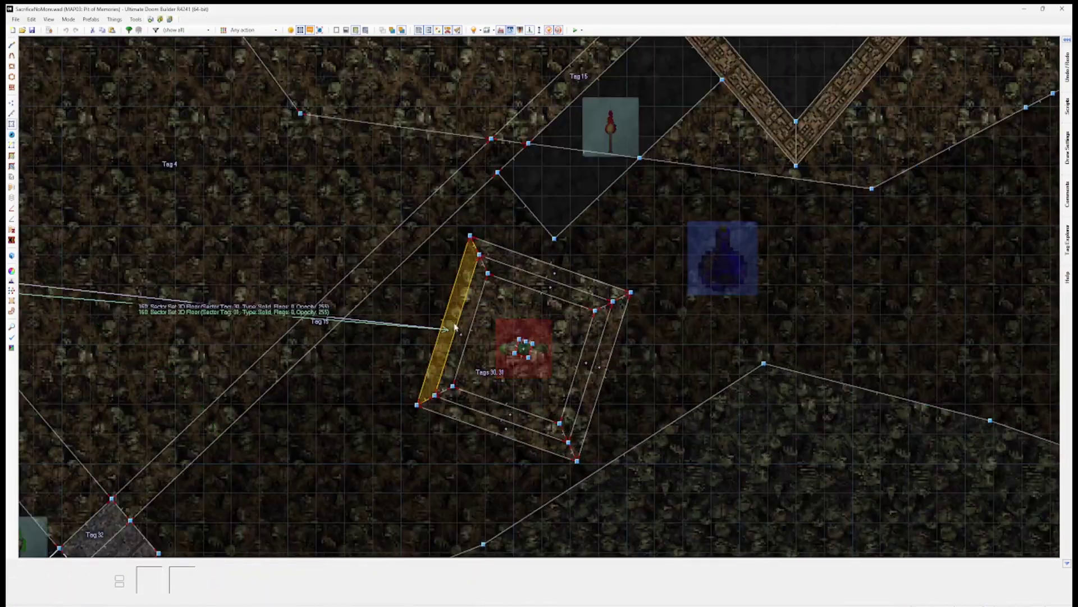
key(s)
click(573, 432)
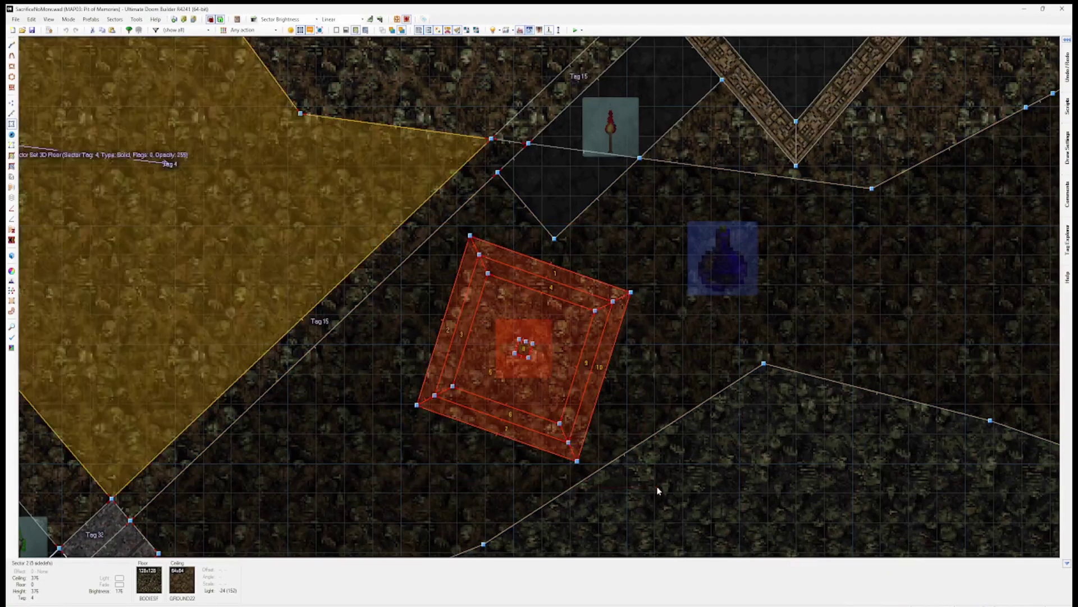
scroll(505, 362, down, 3)
middle_drag(746, 312, 352, 392)
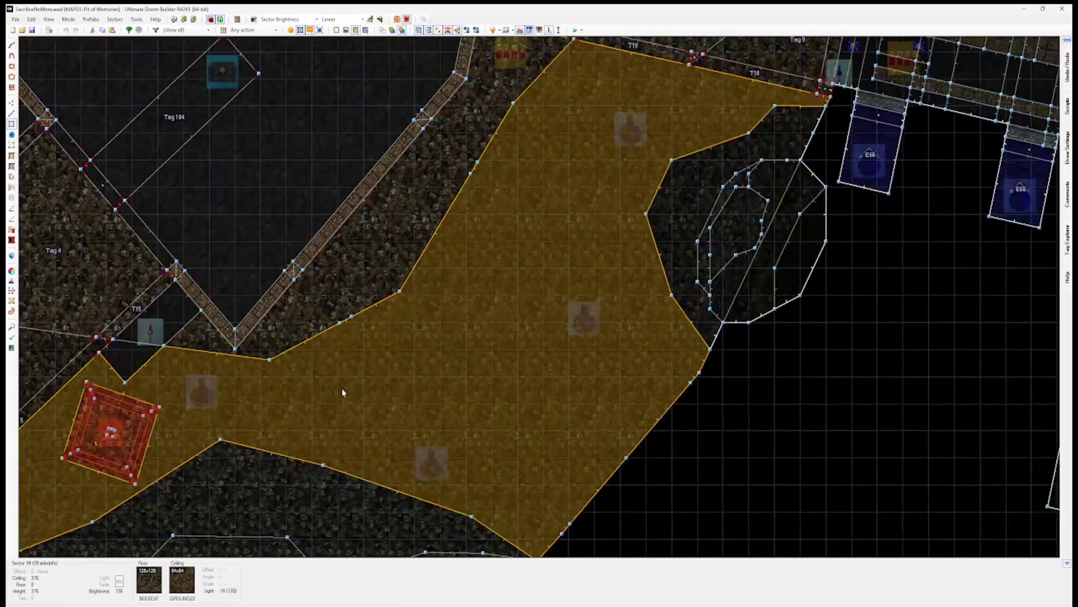
key(ctrl+v)
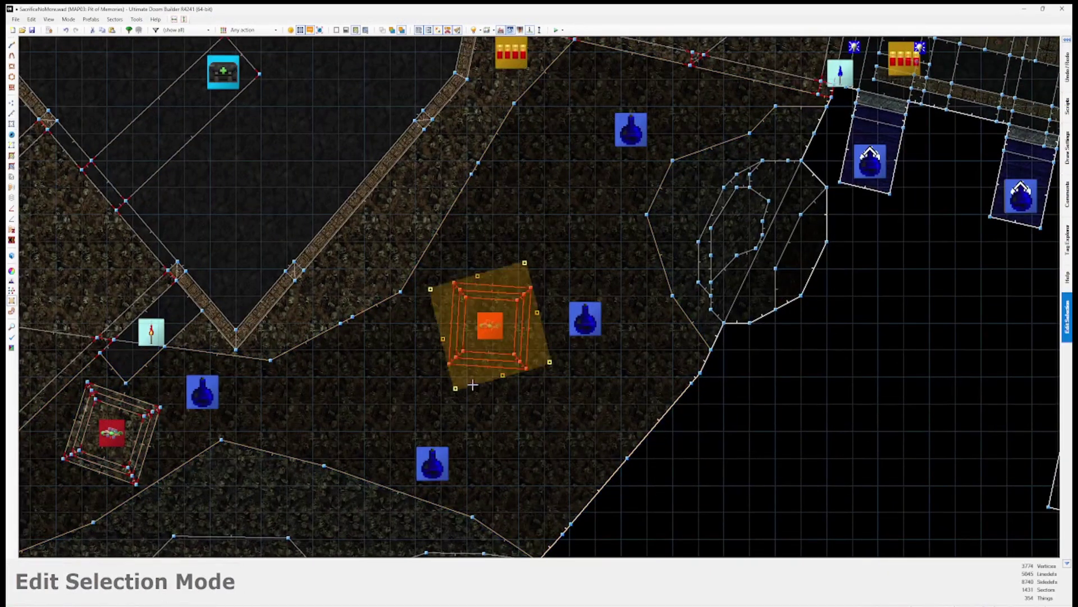
key(v)
Select the cave ceiling surfaces around the hanging cage in the 3D view
key(w)
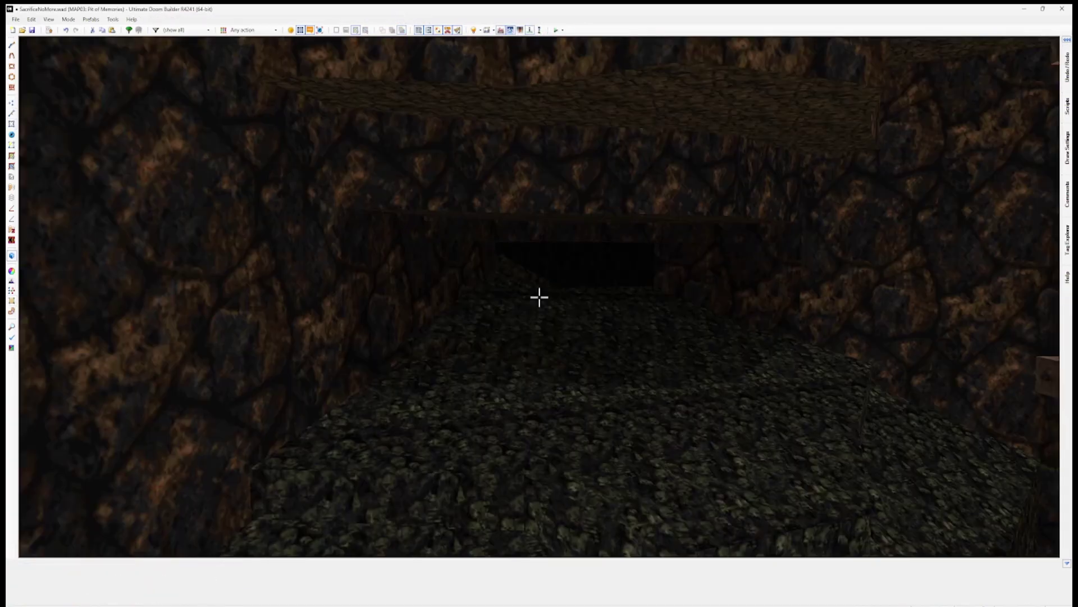
key(e)
click(539, 297)
click(540, 297)
click(539, 298)
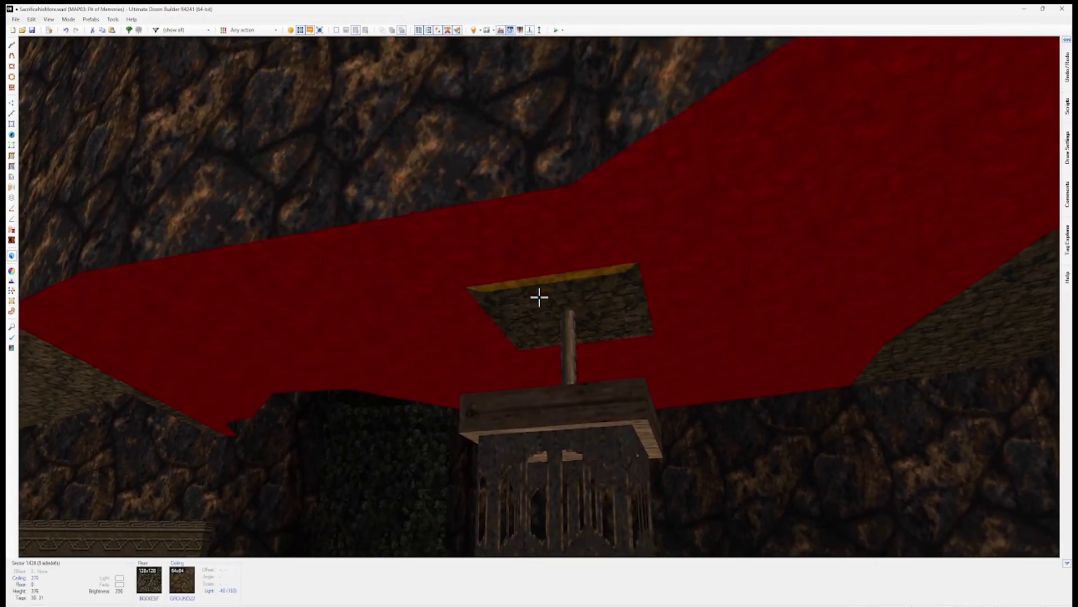
click(540, 297)
click(539, 298)
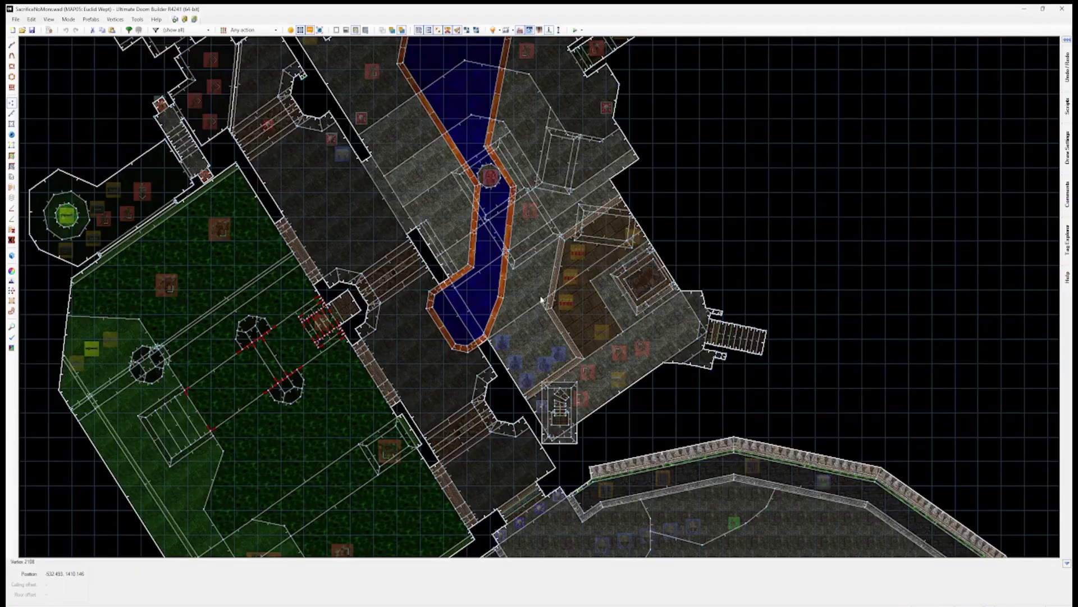
Examine the sector layout of the map with the green courtyard, and its hazy green halls and curved corridor in 3D
middle_drag(630, 280, 571, 315)
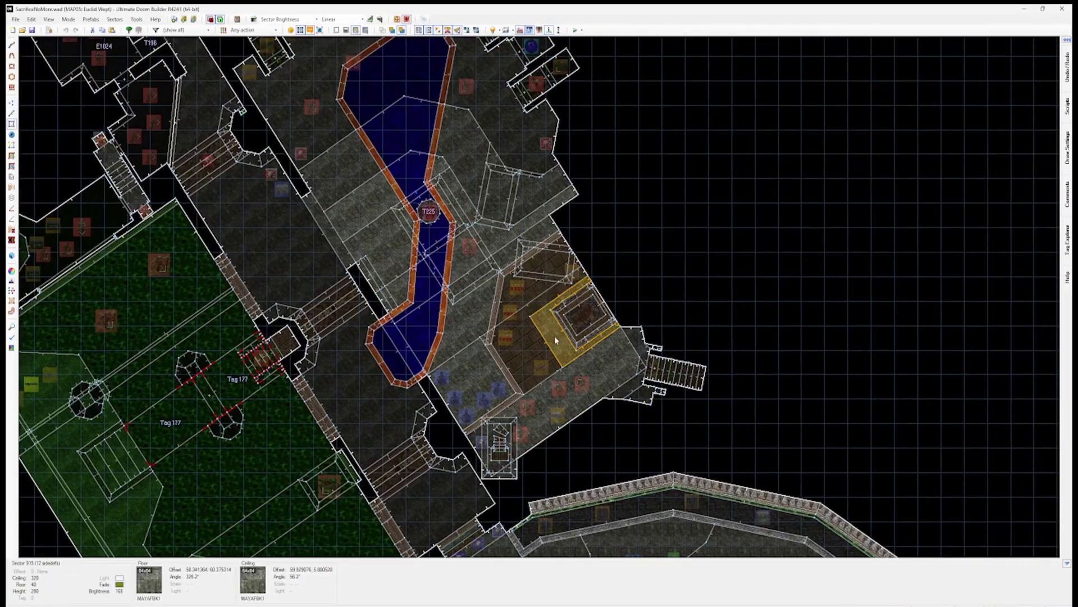
key(q)
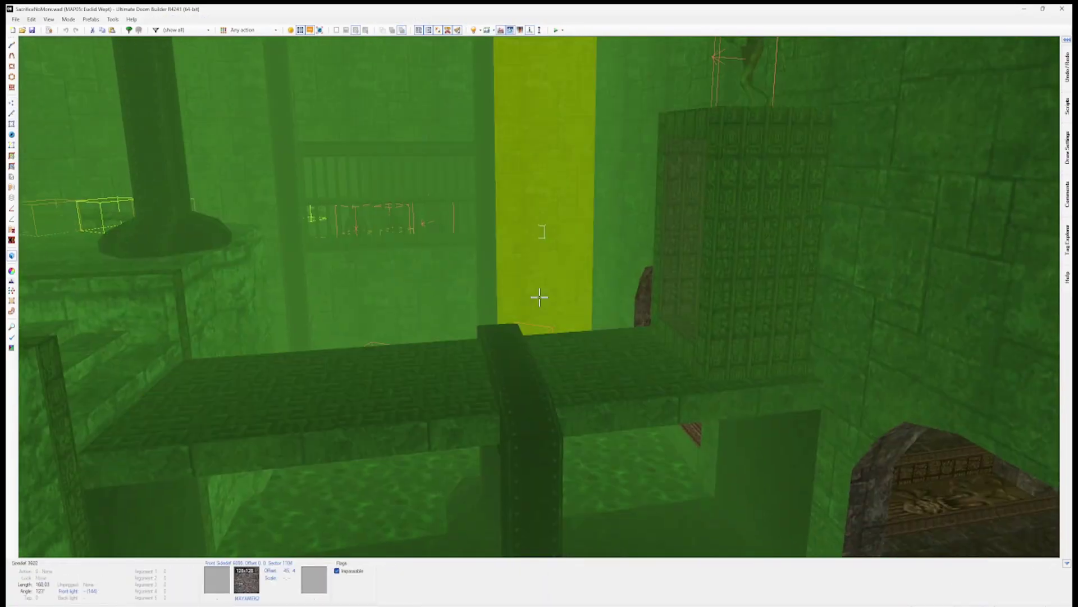
key(w)
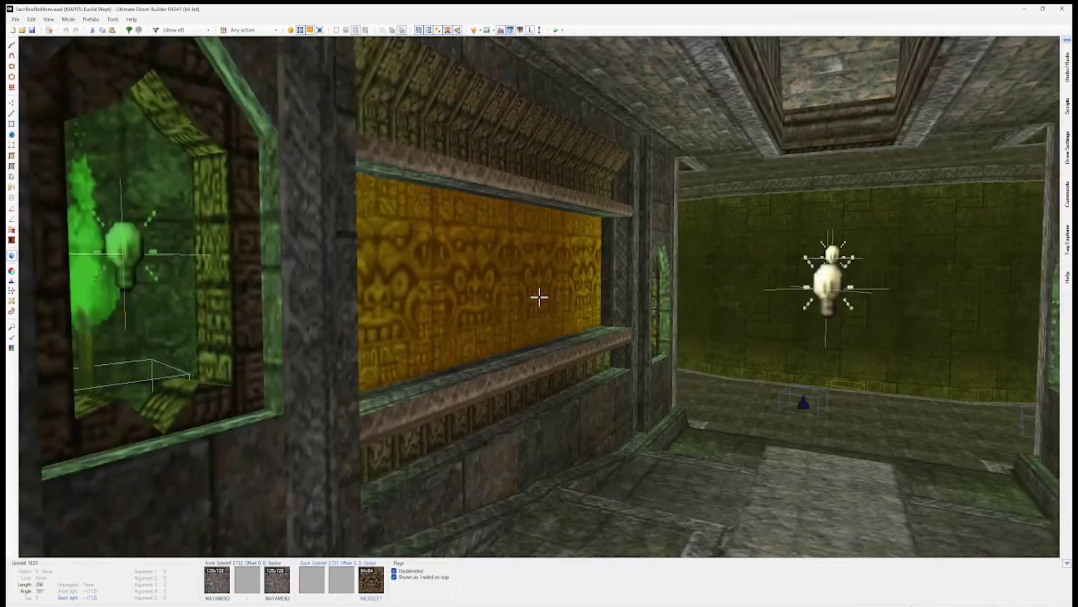
key(w)
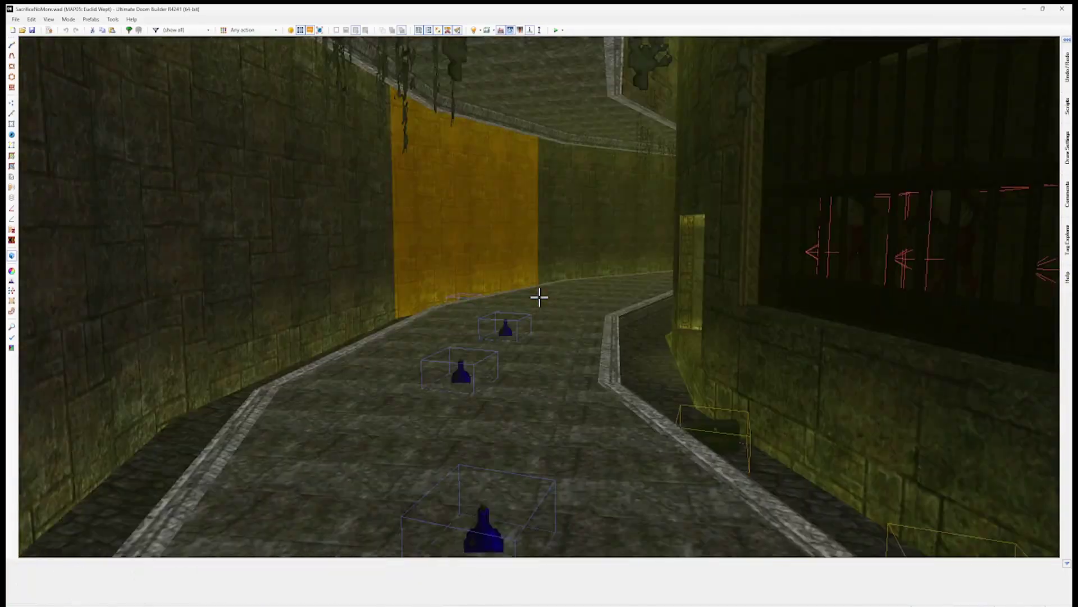
key(w)
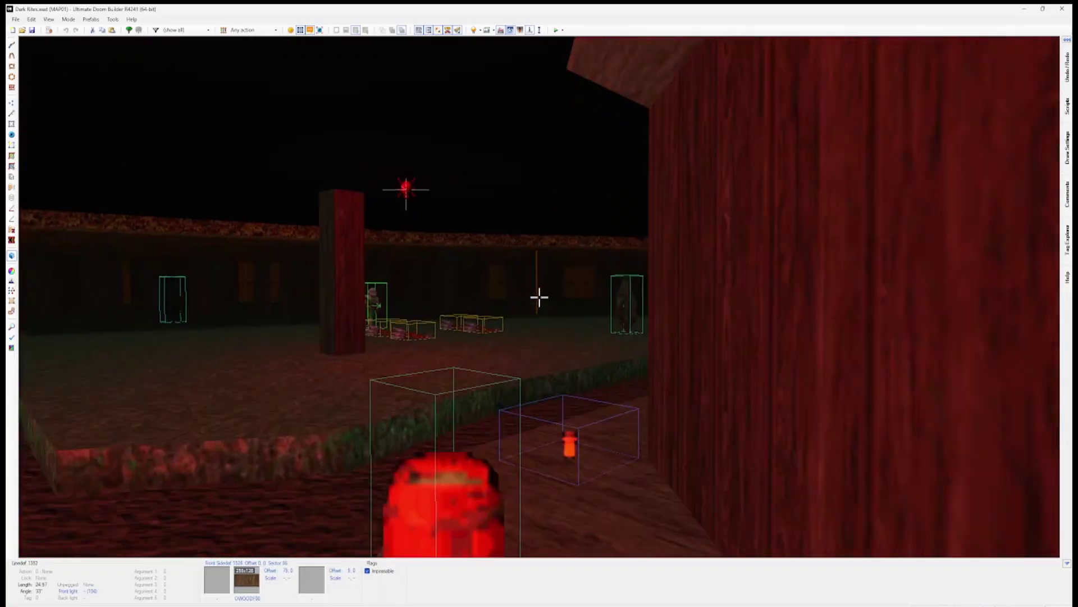
Examine the red-lit wooden buildings, hanging chains and grassy yard of the Dark Rites map in 3D
key(w)
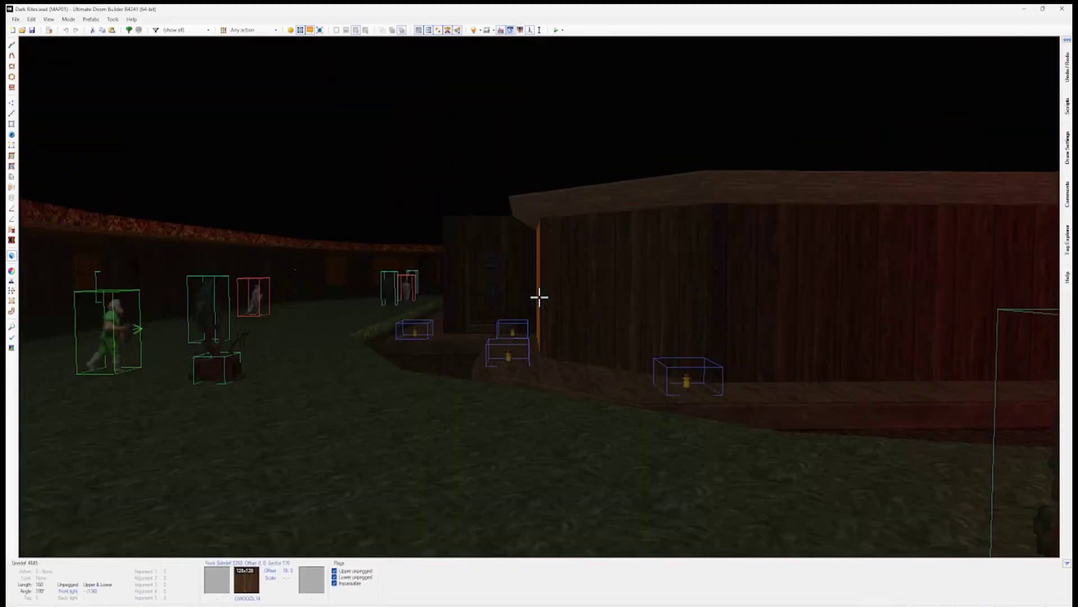
key(s)
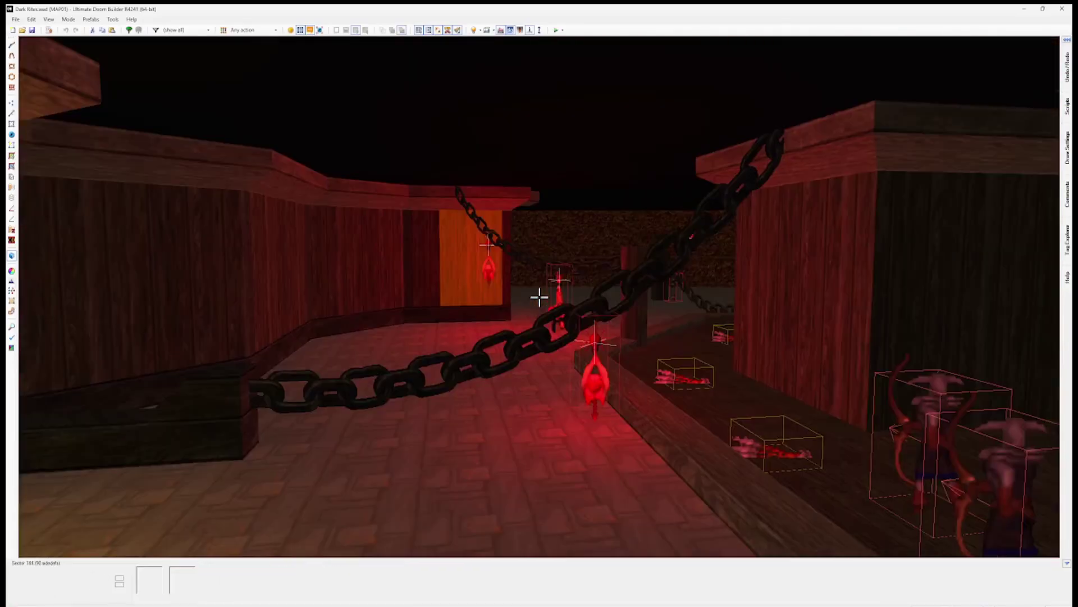
key(w)
key(w)
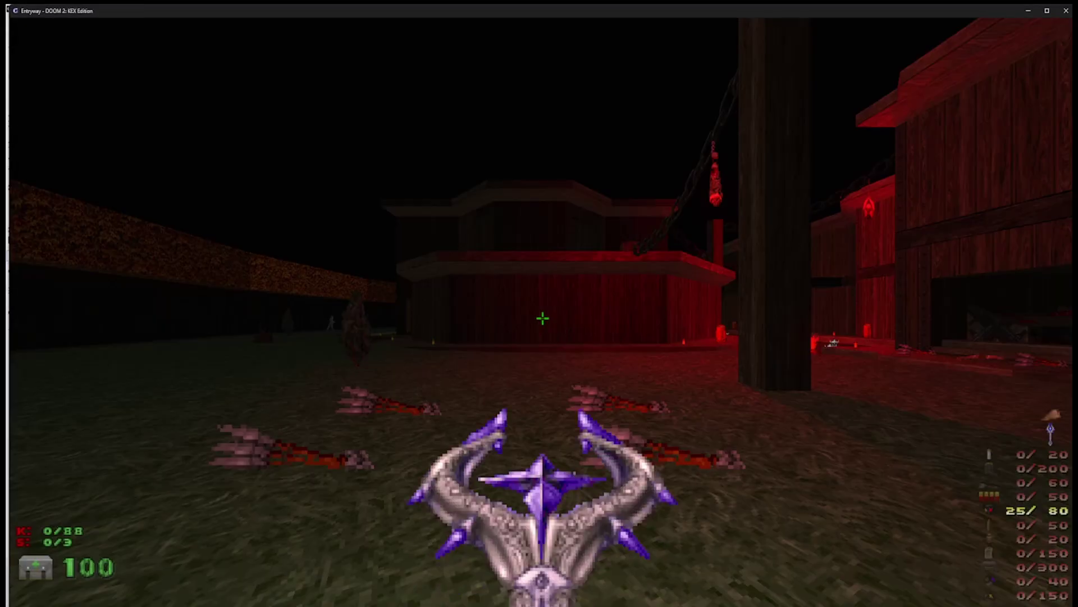
key(w)
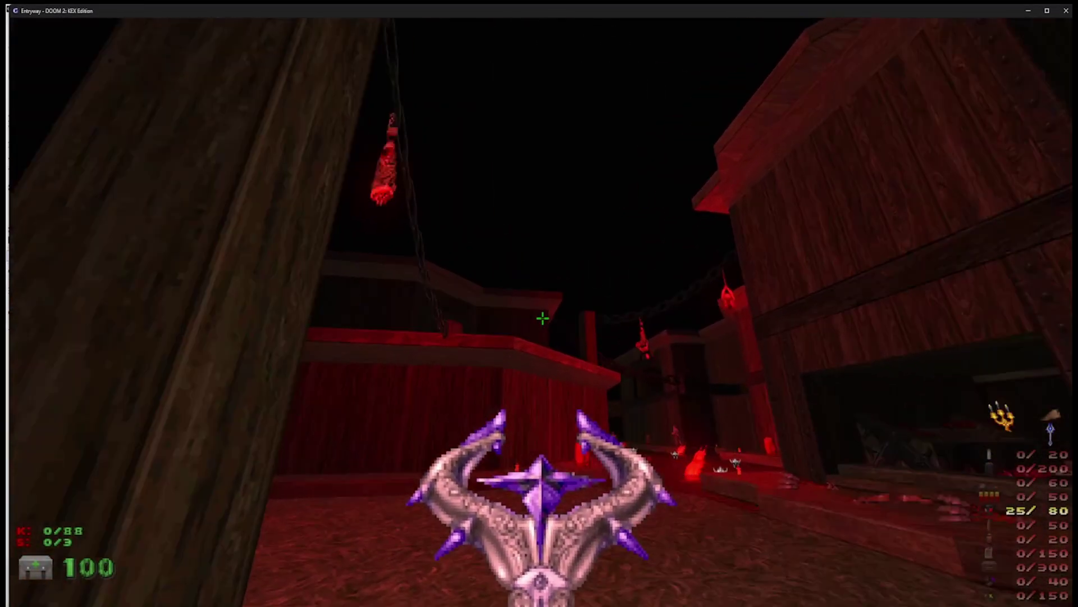
key(w)
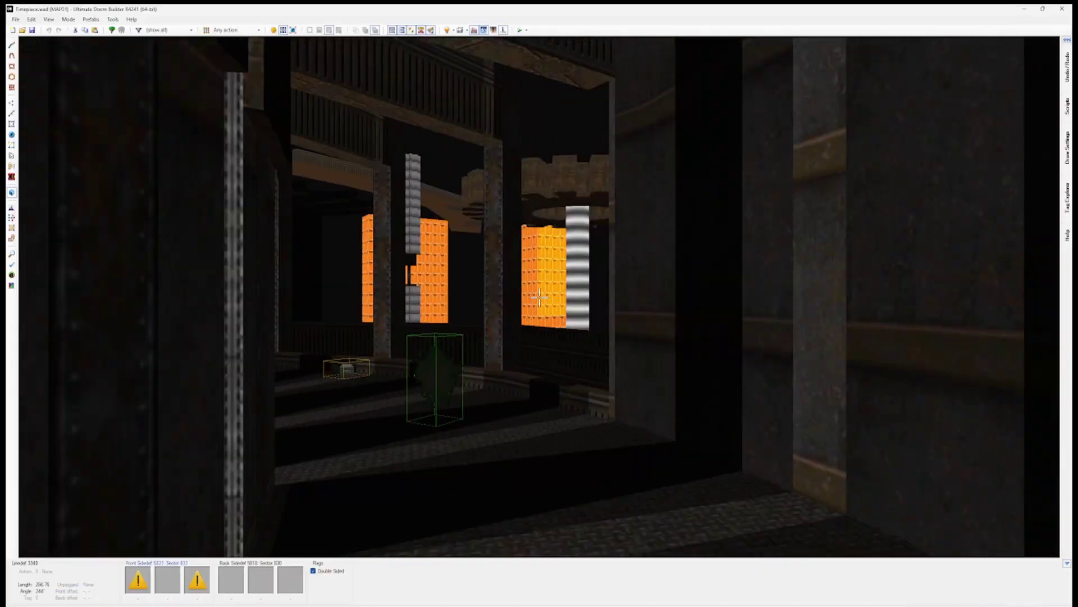
Examine the Timepiece map's giant gear, hanging columns, monster pen and green-lit rooms in 3D
key(w)
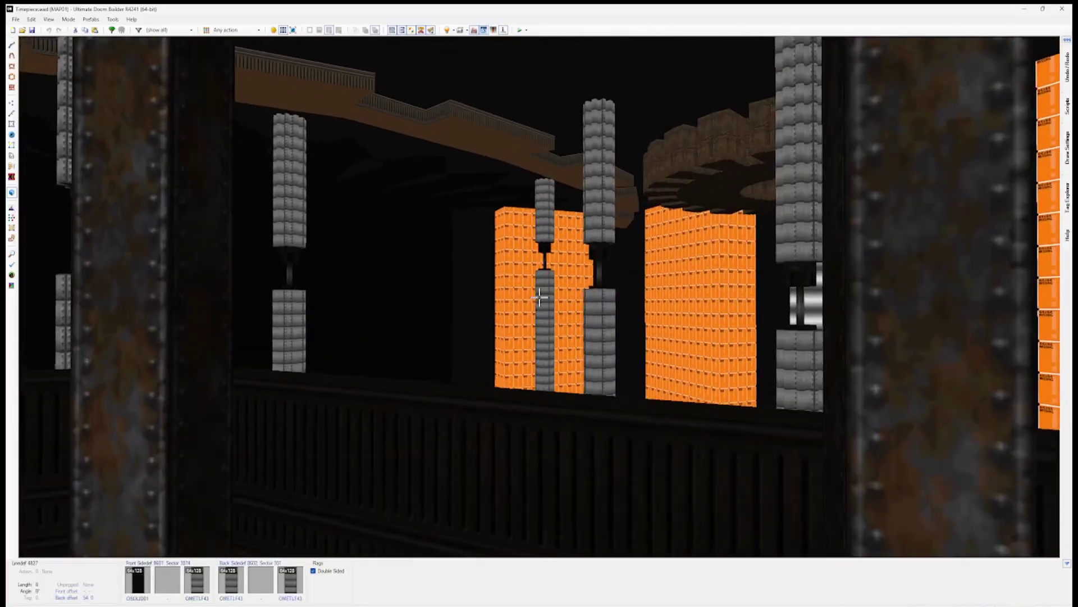
key(w)
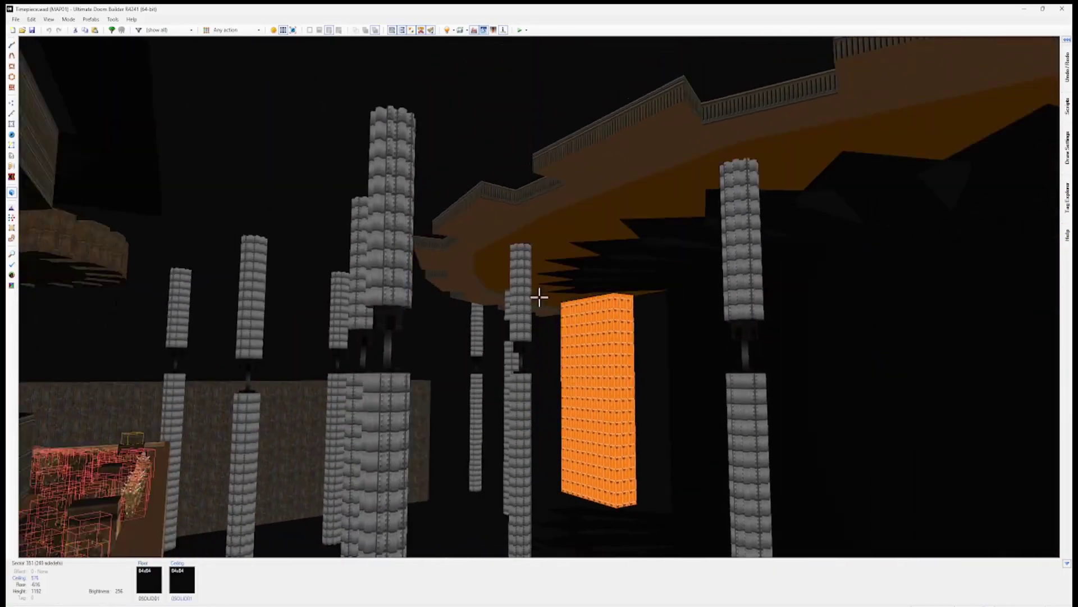
key(w)
key(w)
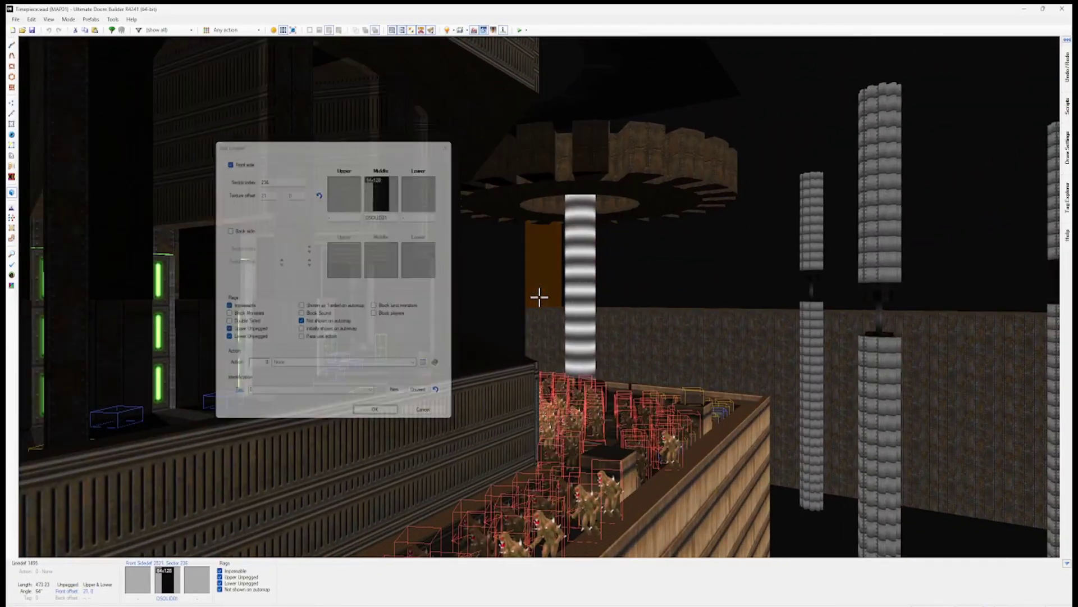
key(w)
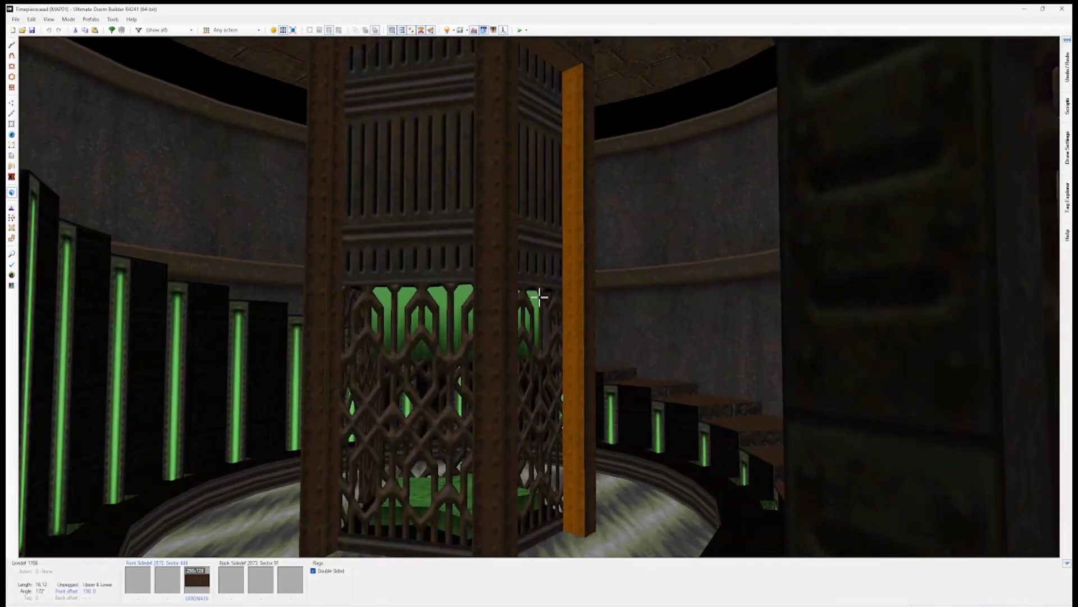
key(w)
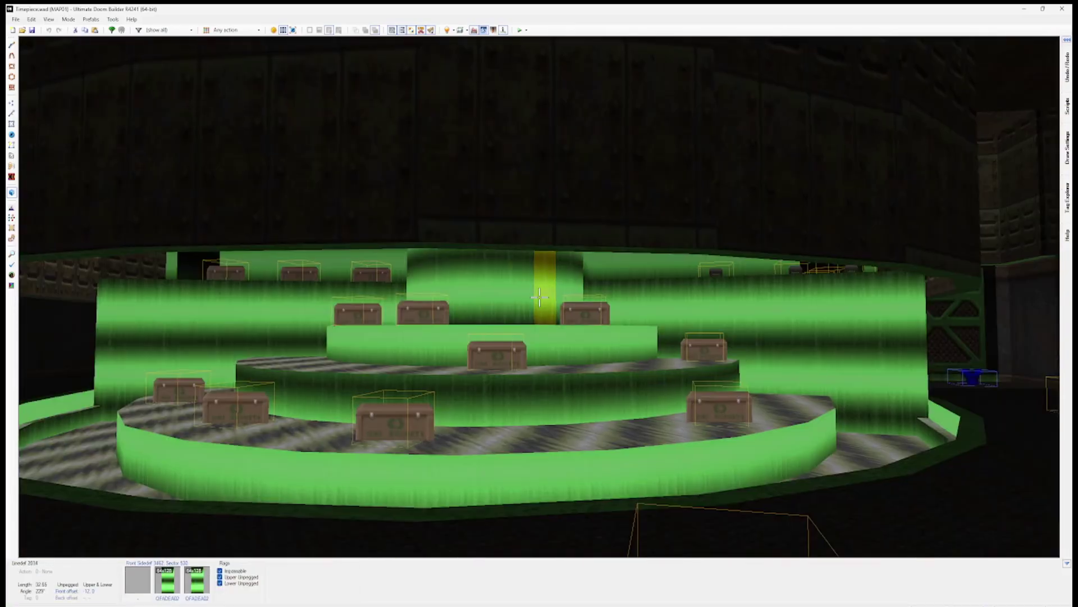
Survey the curved rooms and circular sector layout of the Timepiece map in the 2D view
key(q)
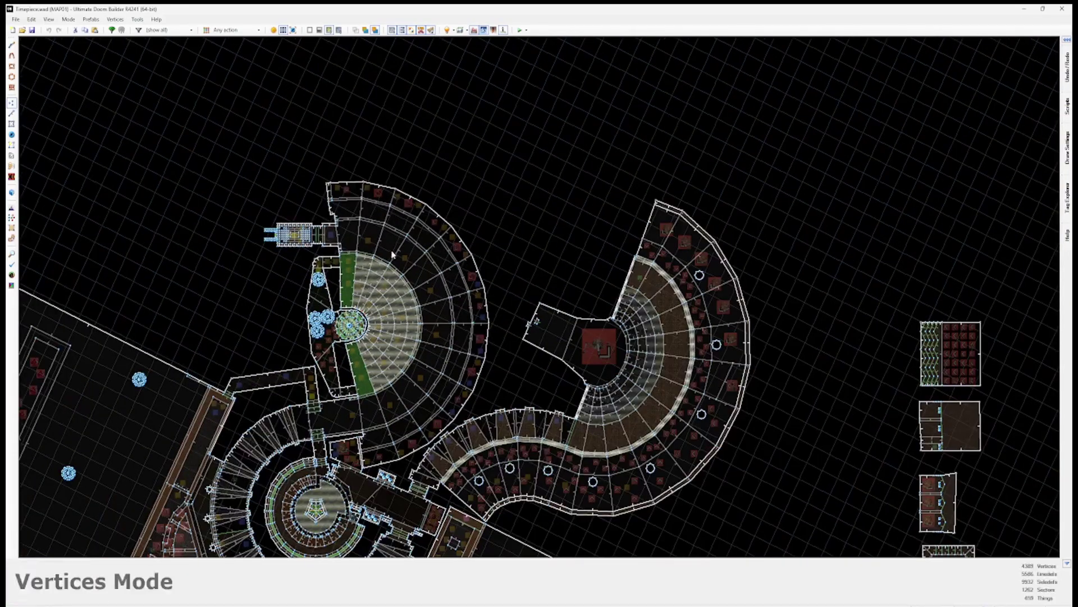
middle_drag(287, 313, 525, 294)
scroll(524, 293, down, 2)
middle_drag(521, 404, 474, 248)
scroll(475, 250, down, 4)
scroll(432, 300, up, 6)
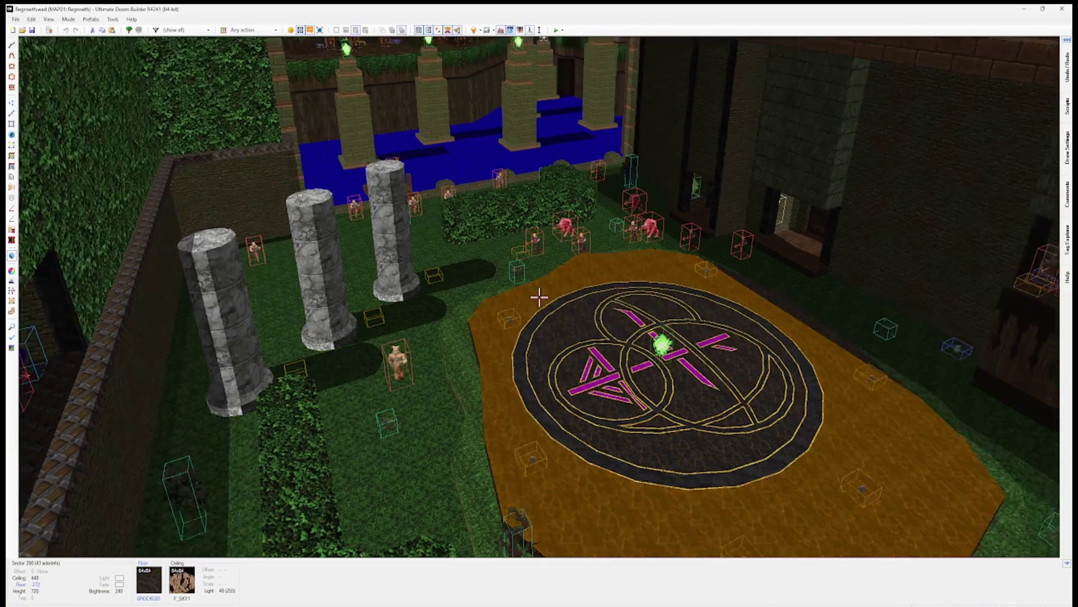
Inspect the ritual circle with purple runes in the Regrowth garden in both the 3D and 2D views
key(w)
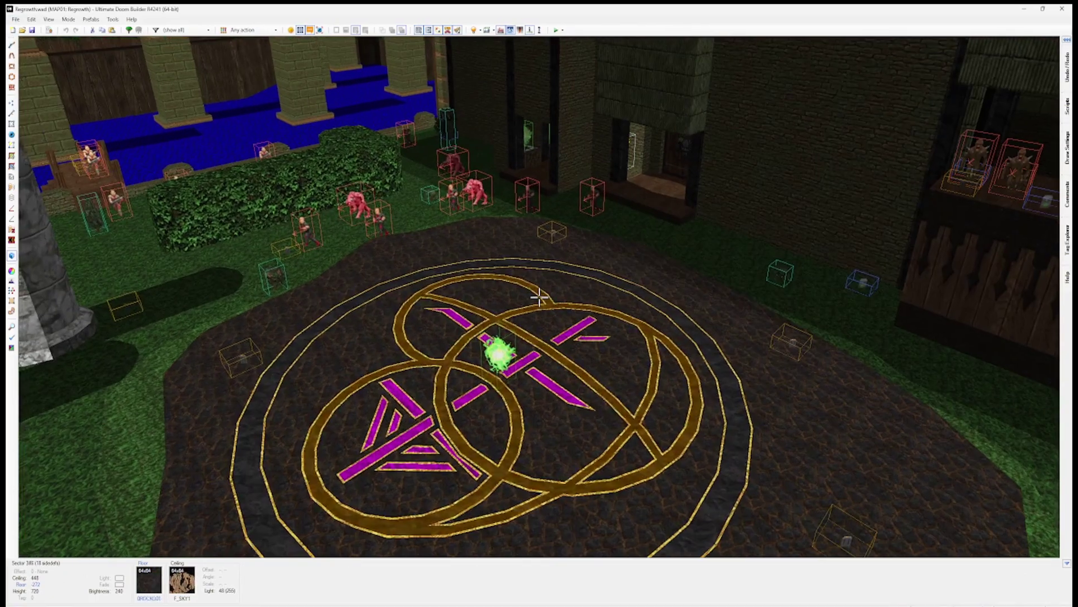
key(q)
scroll(485, 273, up, 6)
middle_drag(437, 310, 499, 249)
middle_drag(504, 309, 600, 365)
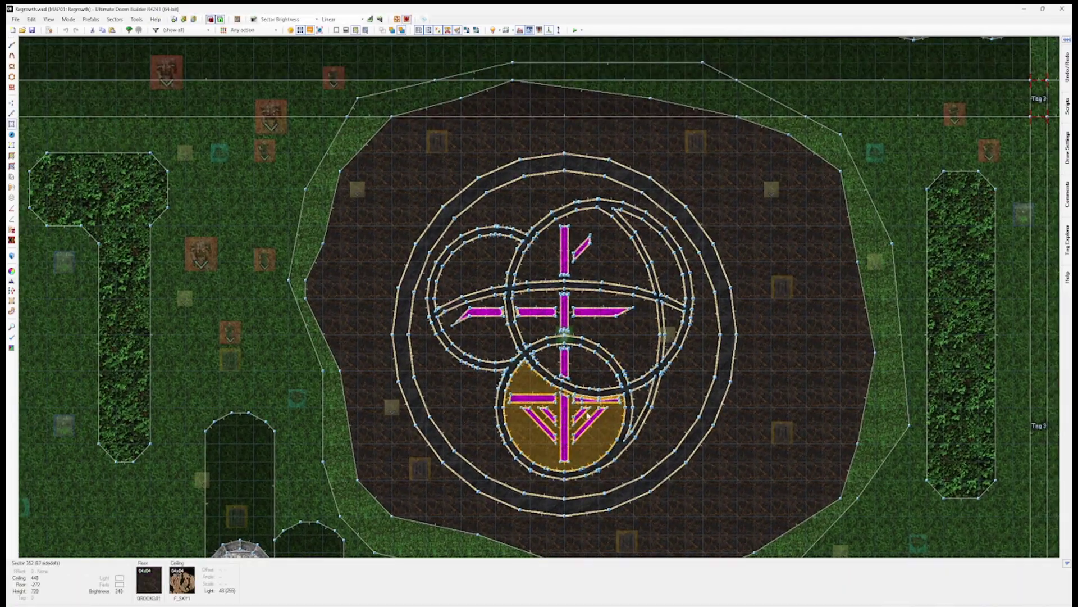
Survey the rest of the Regrowth map in 2D, including the symmetrical building and maze-like corridors, and explore it in 3D
scroll(596, 428, down, 2)
middle_drag(502, 308, 611, 476)
scroll(612, 476, down, 1)
middle_drag(584, 334, 702, 407)
middle_drag(656, 267, 357, 458)
middle_drag(836, 252, 412, 369)
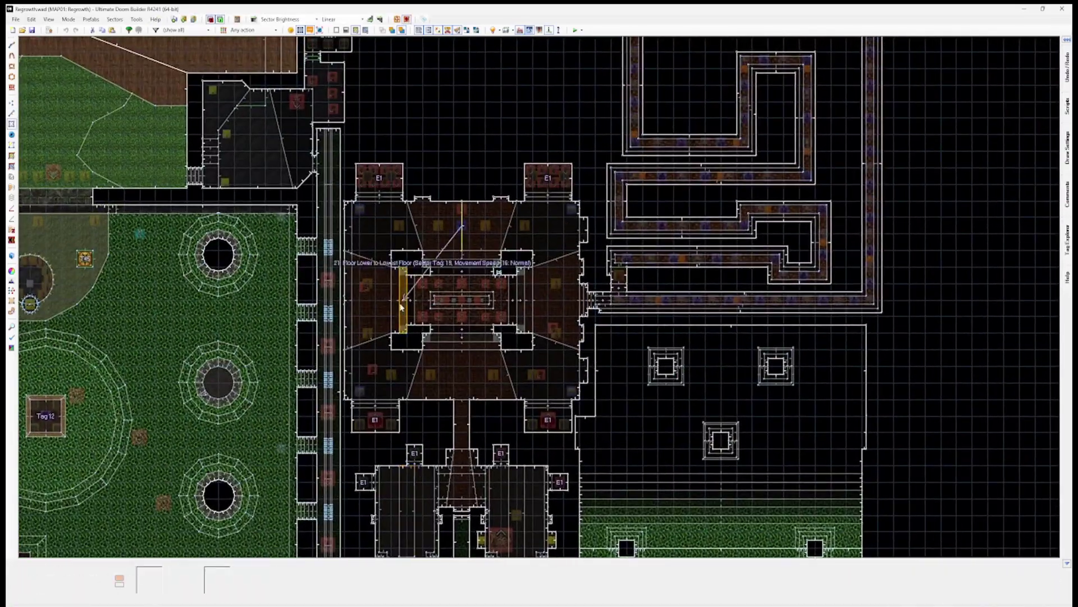
key(w)
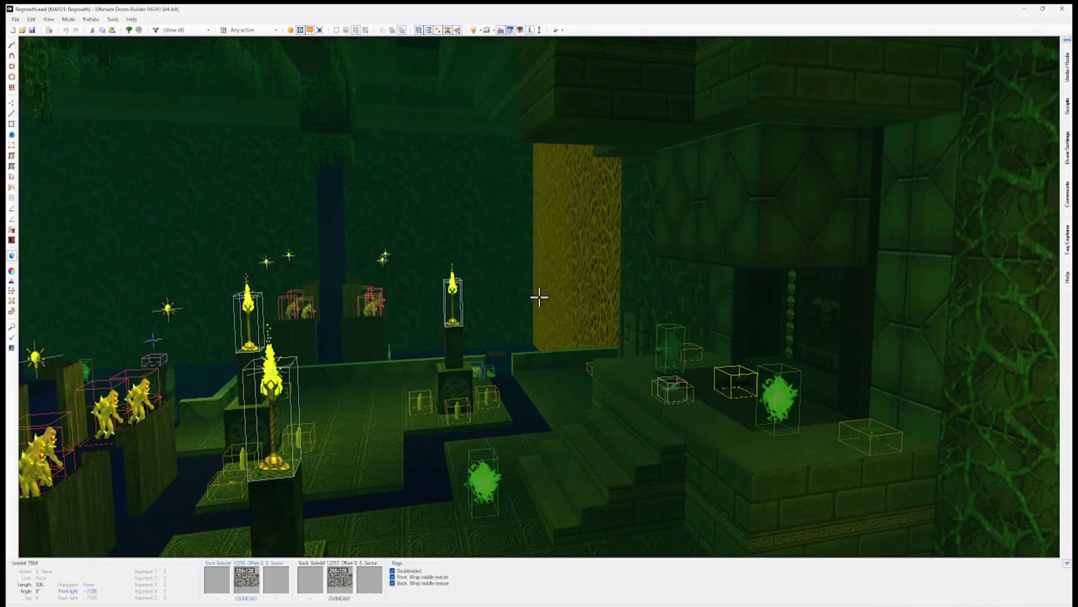
Examine the green overgrown hall of the Regrowth map in 3D, including its torches, leafy columns and monster platforms
key(s)
key(w)
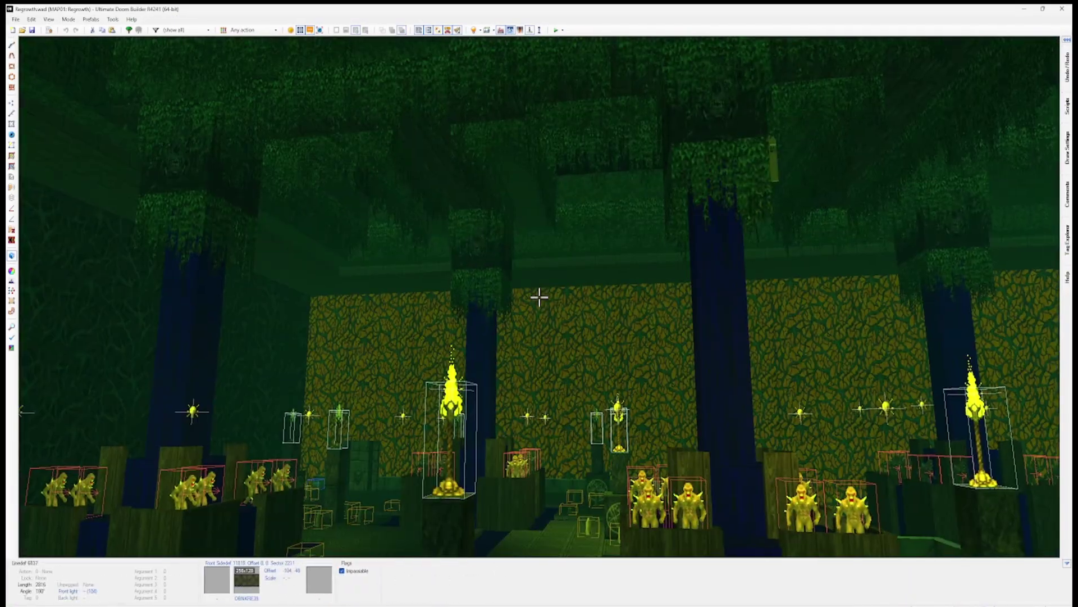
key(d)
key(w)
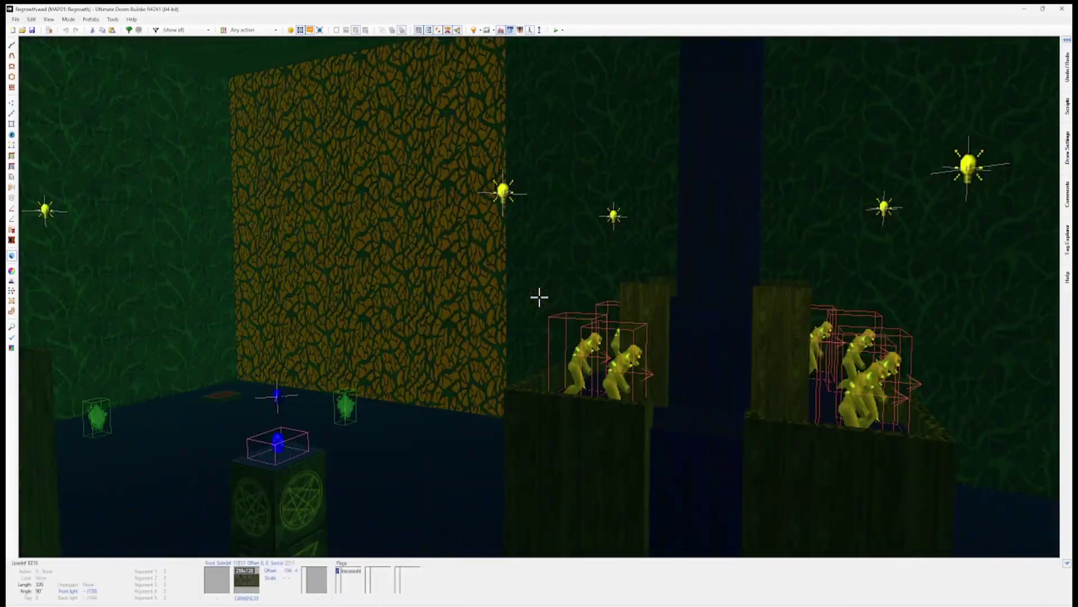
Locate the dark brick hall in the 2D view and examine its lava falls, slime columns and rune walls in 3D
key(q)
scroll(536, 300, down, 5)
middle_drag(589, 307, 388, 349)
key(q)
key(w)
key(s)
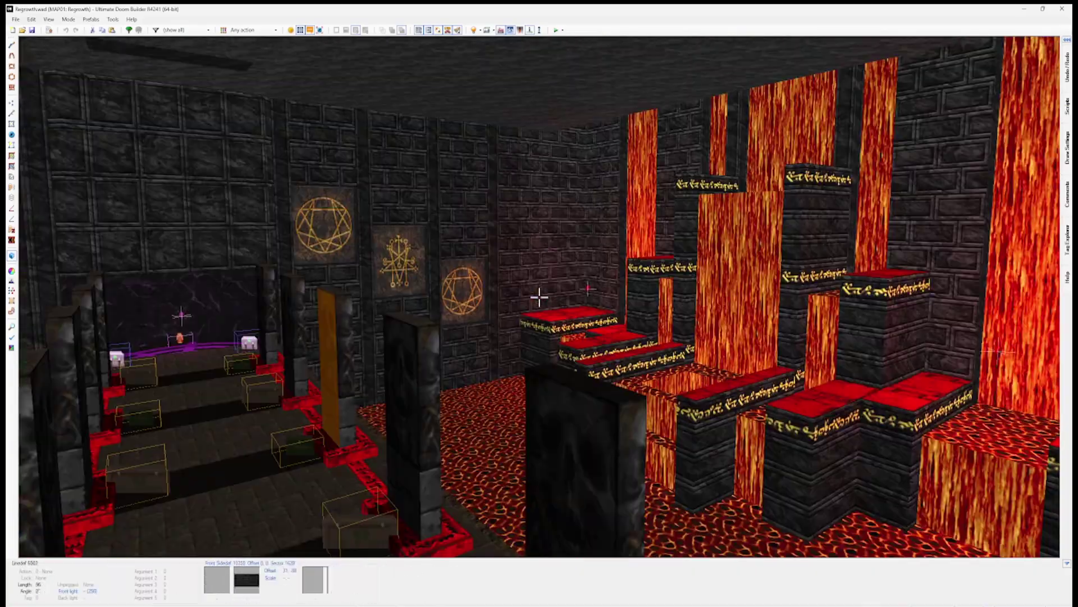
key(w)
key(s)
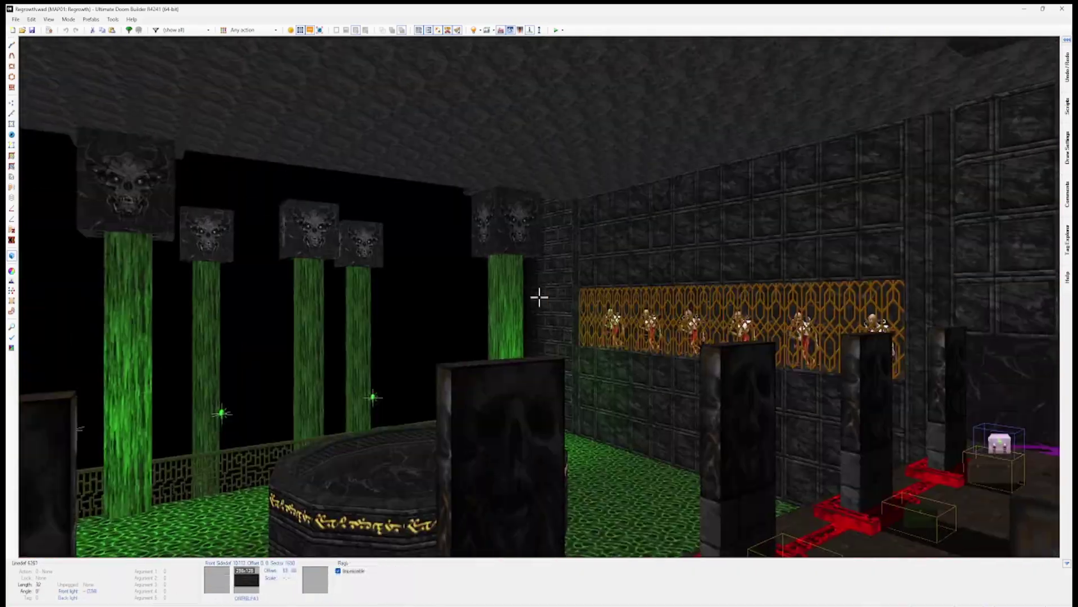
key(w)
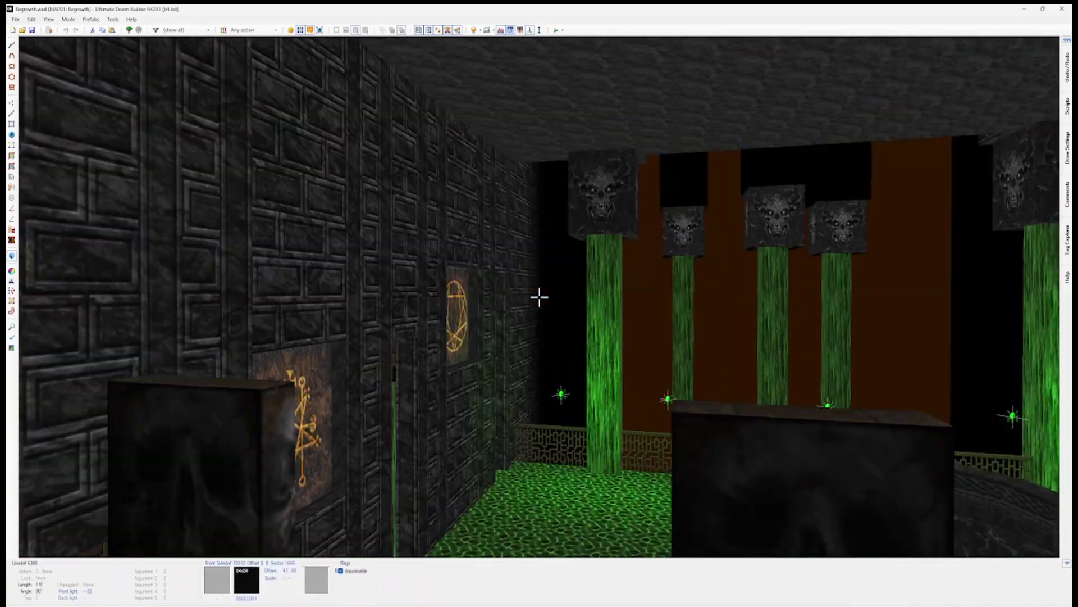
key(s)
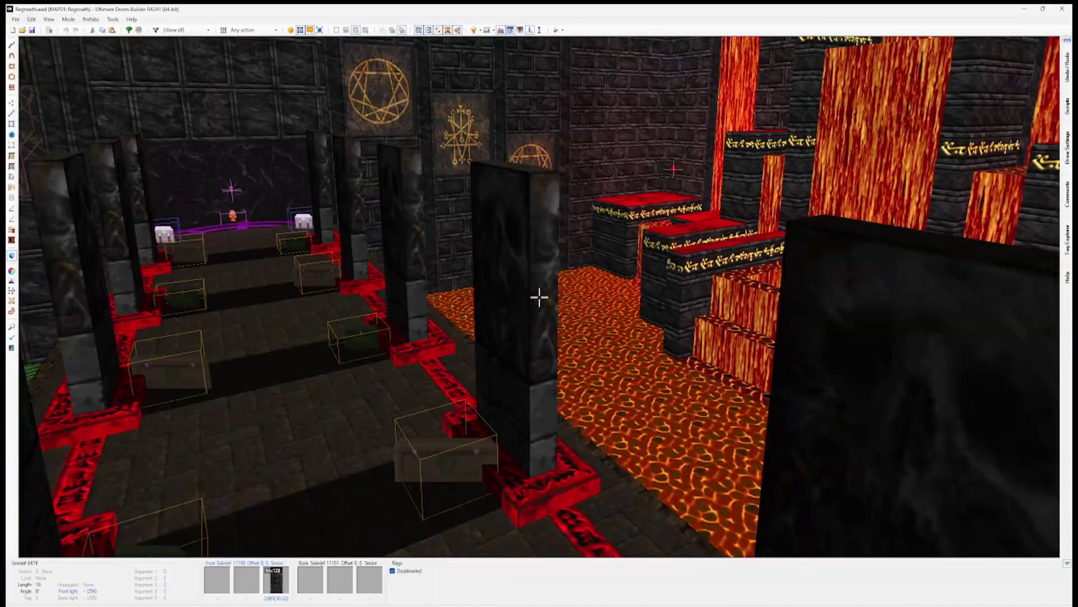
key(w)
Survey the 2D layout from the lava and slime hall across to the grassy area with circular sectors
key(q)
scroll(539, 295, up, 4)
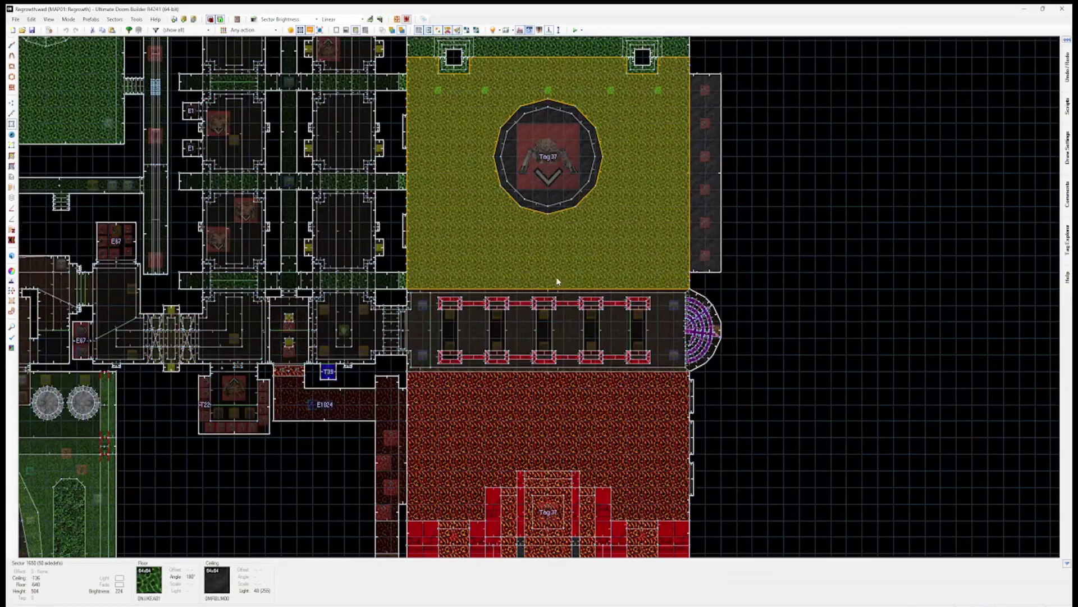
middle_drag(580, 299, 617, 178)
middle_drag(319, 215, 926, 378)
middle_drag(260, 321, 564, 458)
middle_drag(469, 336, 669, 499)
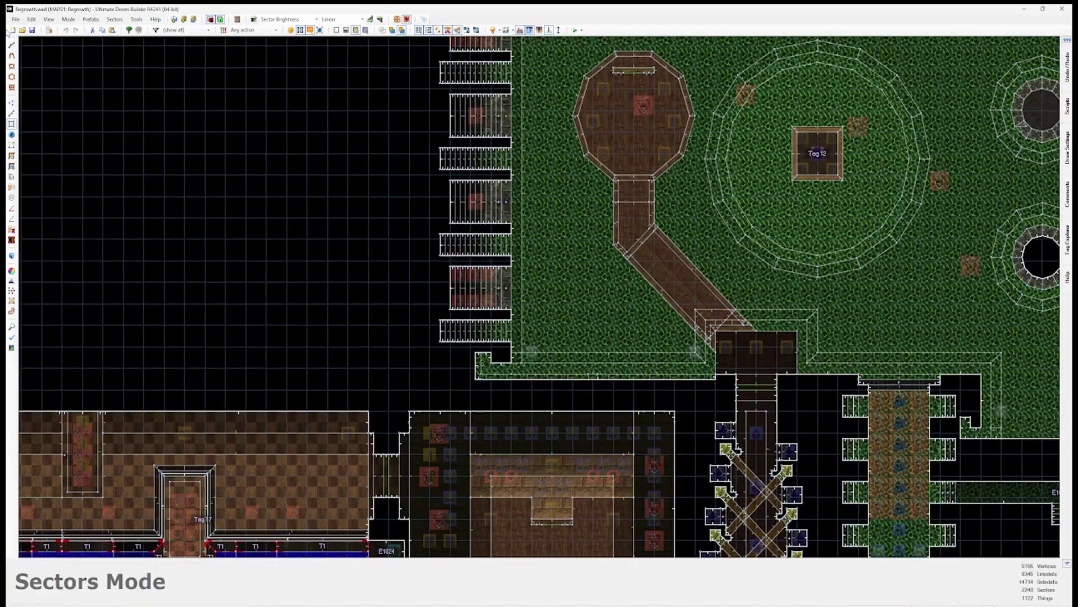
Close the Regrowth map
click(15, 19)
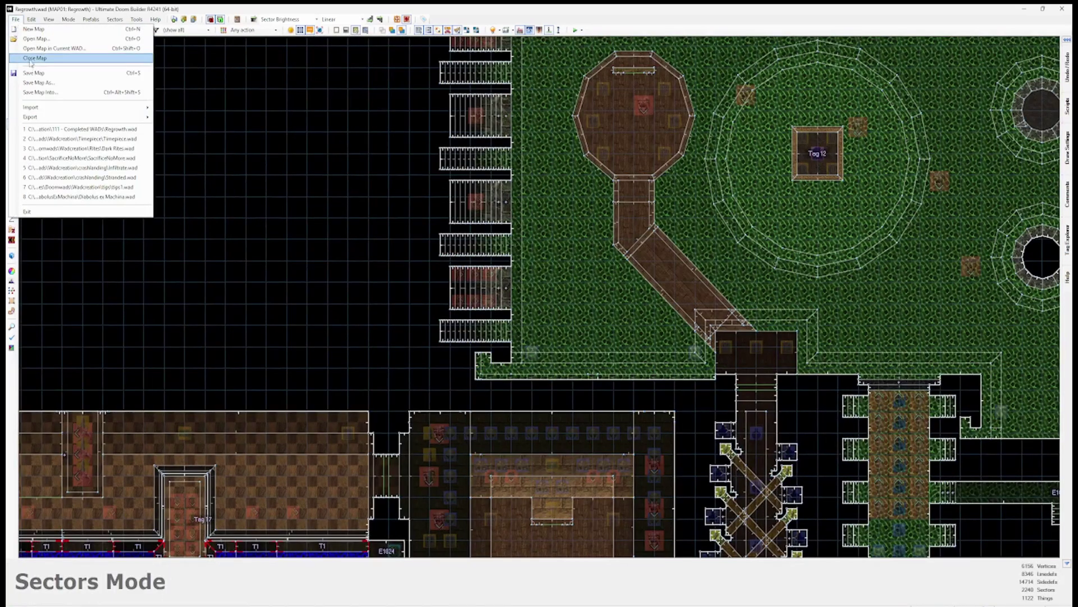
click(33, 58)
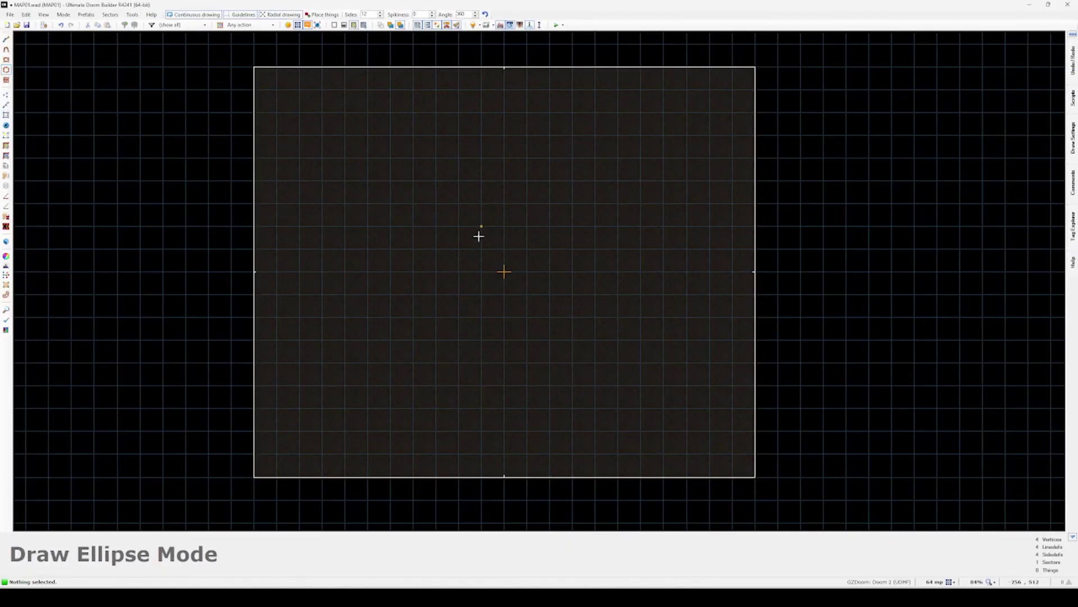
Draw a 12-sided ellipse sector about 384 units wide at the room's centre and raise its floor to 64
drag(504, 272, 575, 348)
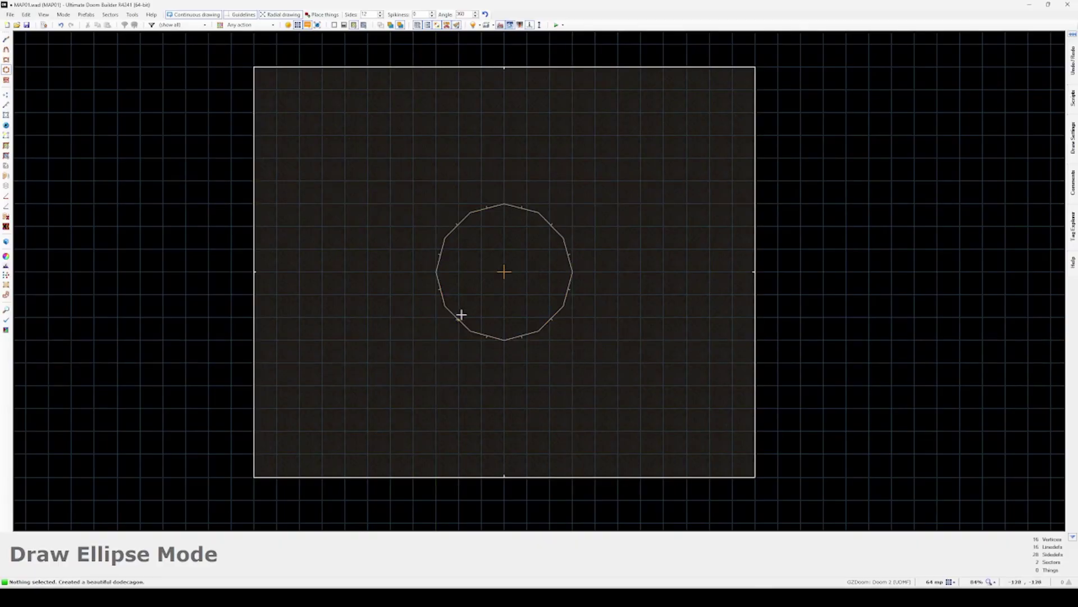
key(w)
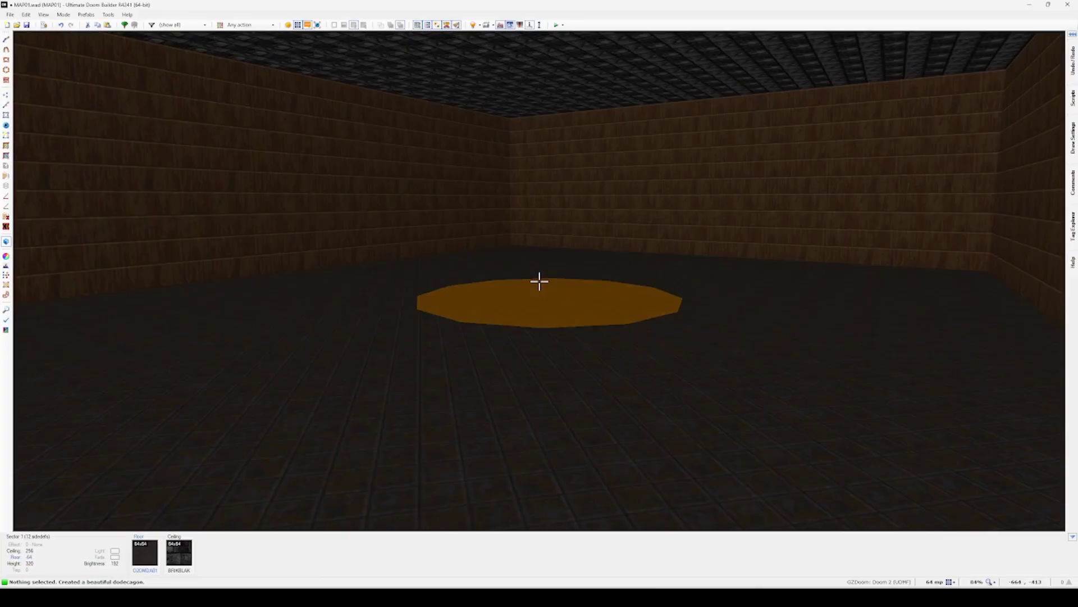
click(540, 281)
scroll(539, 281, up, 17)
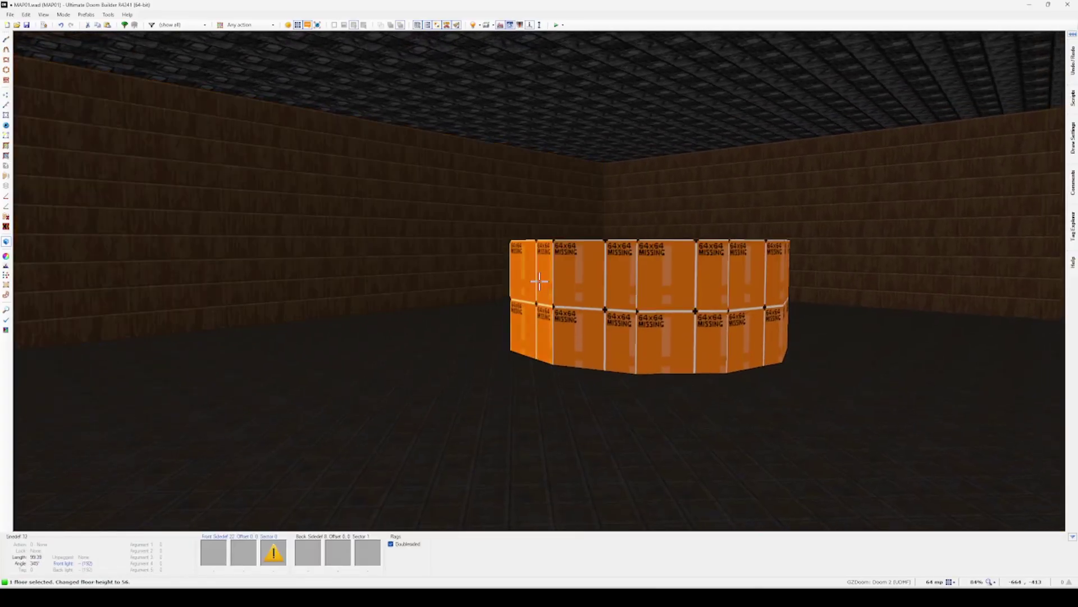
scroll(539, 280, down, 1)
key(c)
Copy the room's brown wall texture onto all sides of the raised platform and auto-align it
key(w)
key(s)
key(ctrl+c)
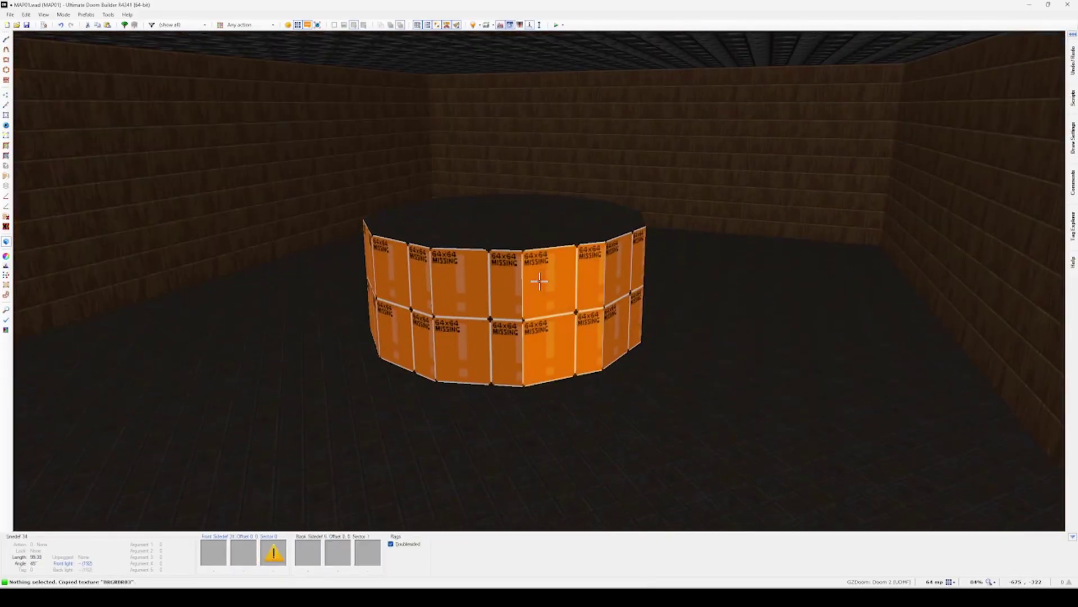
shift+middle_click(539, 281)
key(w)
key(ctrl+a)
key(d)
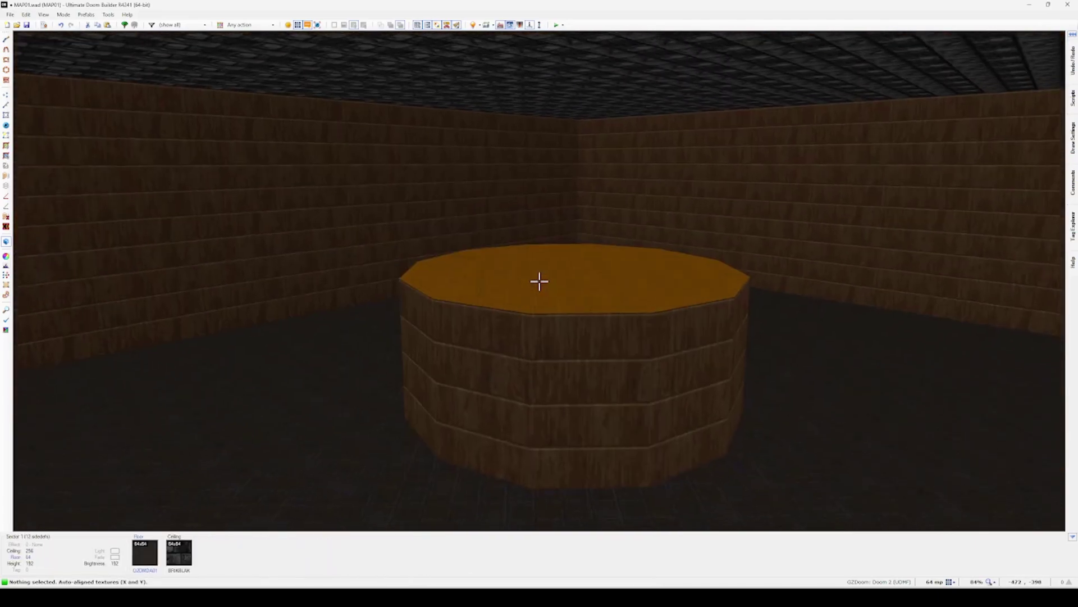
Inspect the round platform's textured sides and top surface in 3D
key(w)
key(d)
key(a)
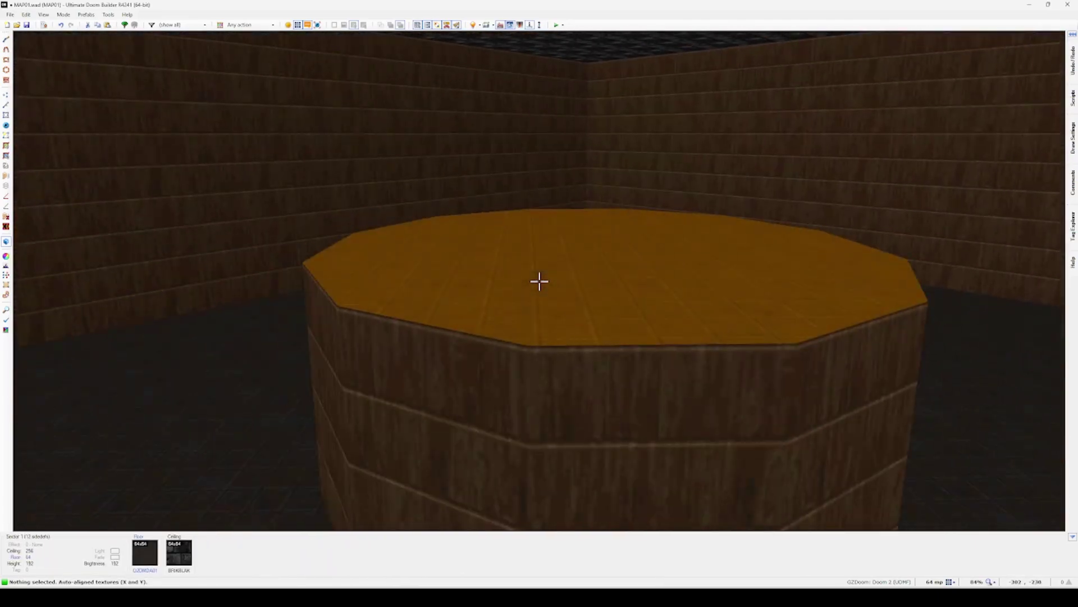
key(w)
key(w)
key(s)
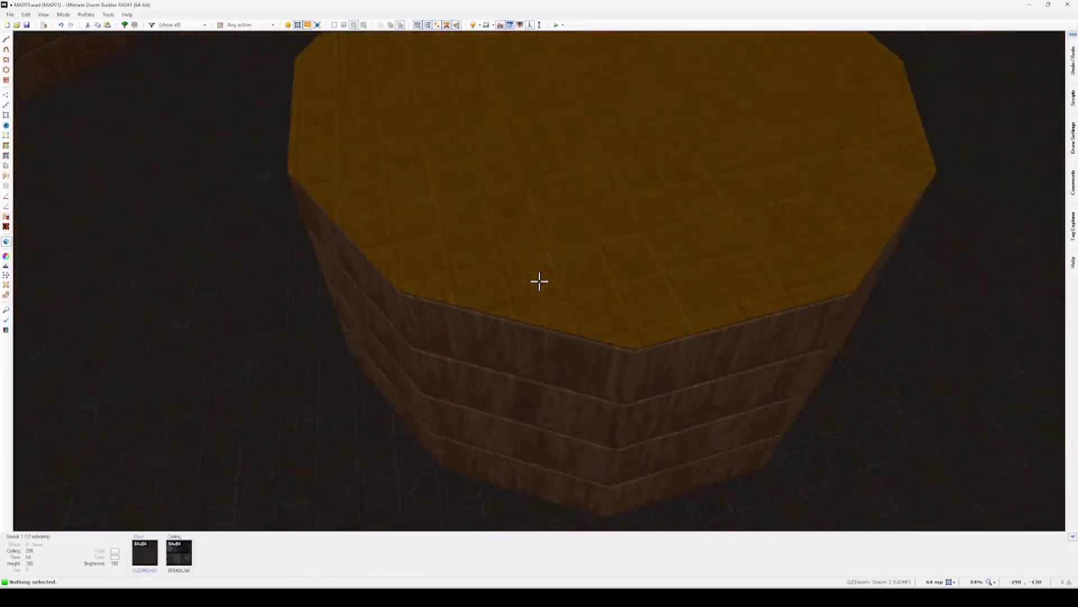
Build a single ring of sectors 16 deep inside the platform's edge with the Stair Sector Builder, using the back side and spacing 0
key(q)
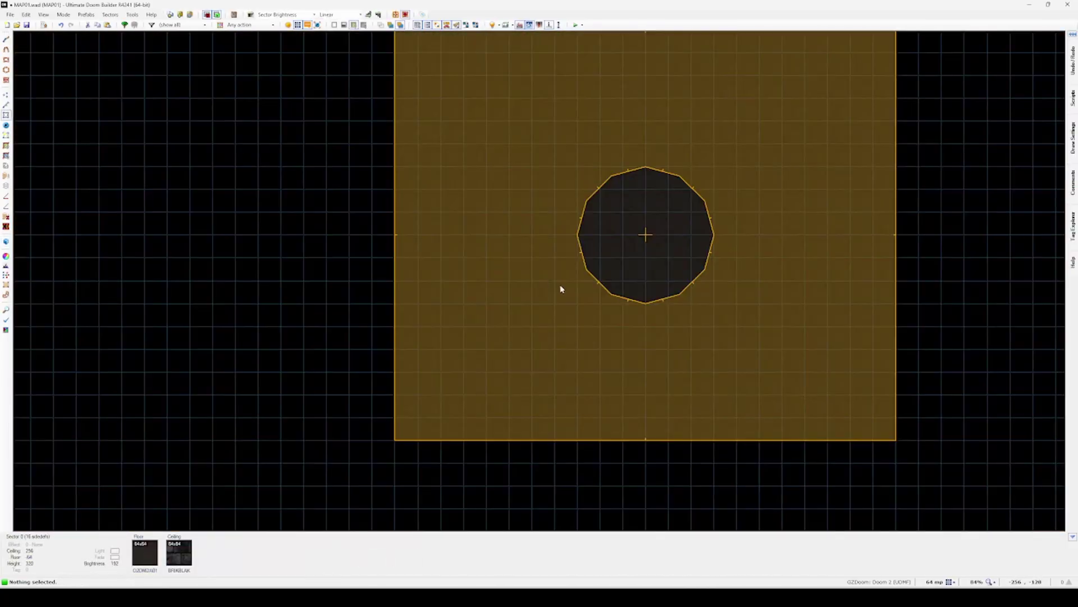
scroll(562, 290, up, 3)
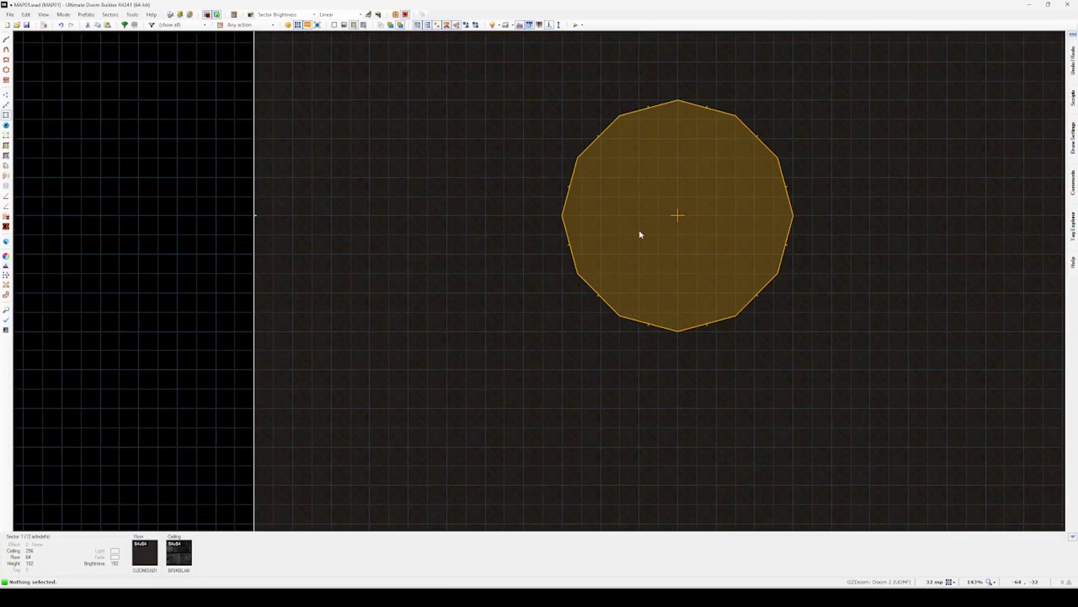
key(l)
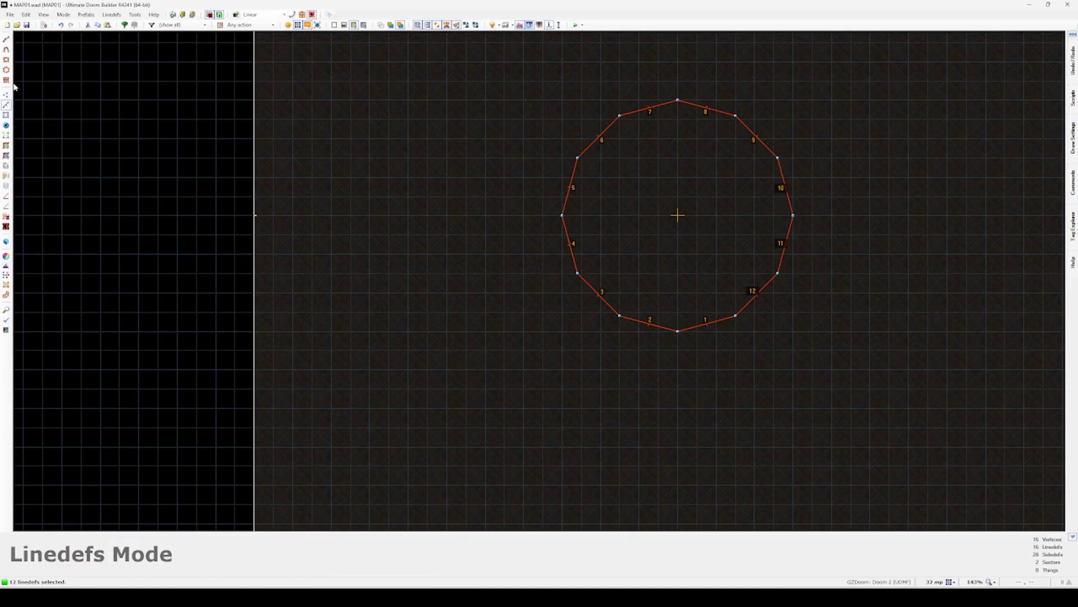
click(6, 166)
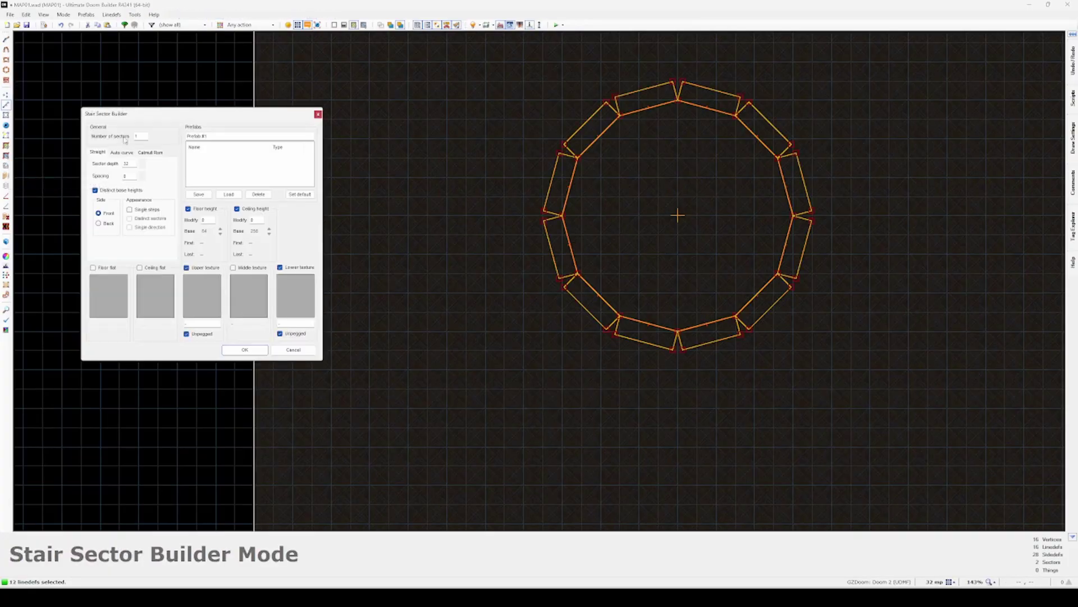
drag(157, 116, 338, 118)
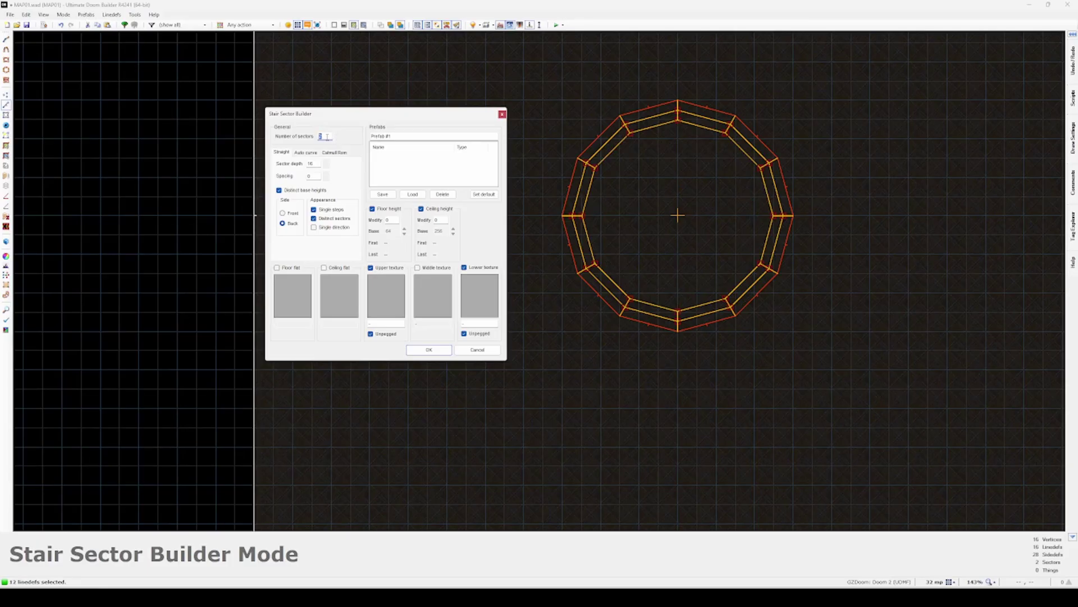
text(1)
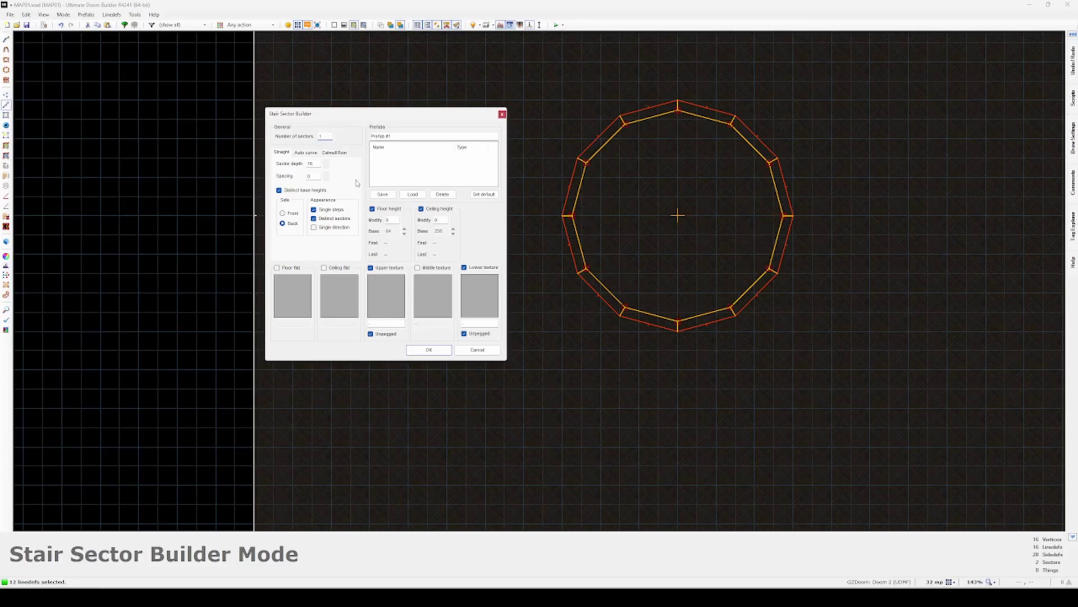
click(441, 352)
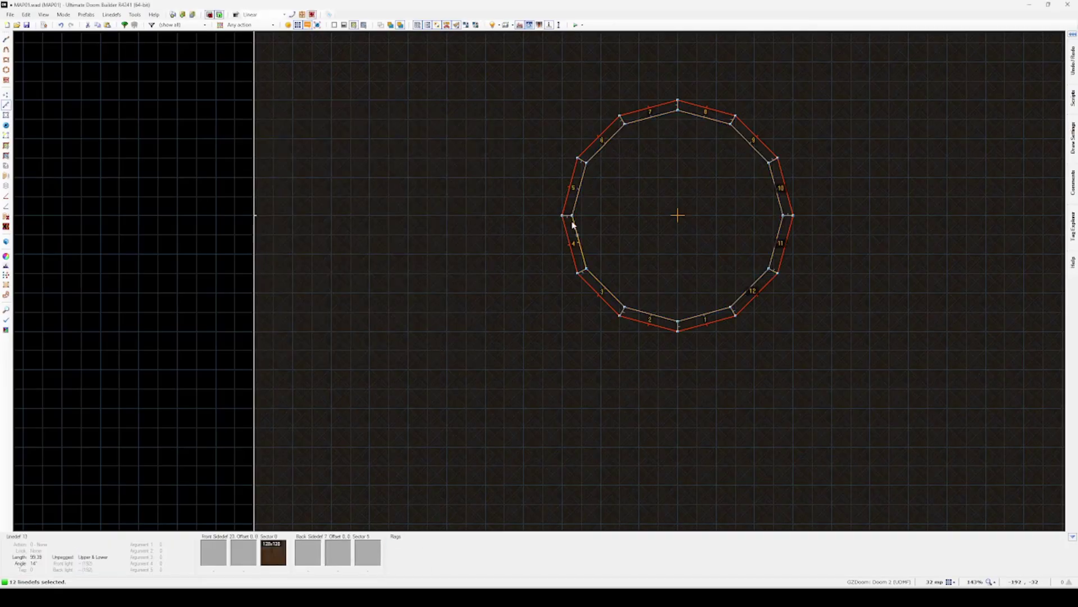
Select the 12 sectors forming the platform's rim and lower their floors to 56
key(s)
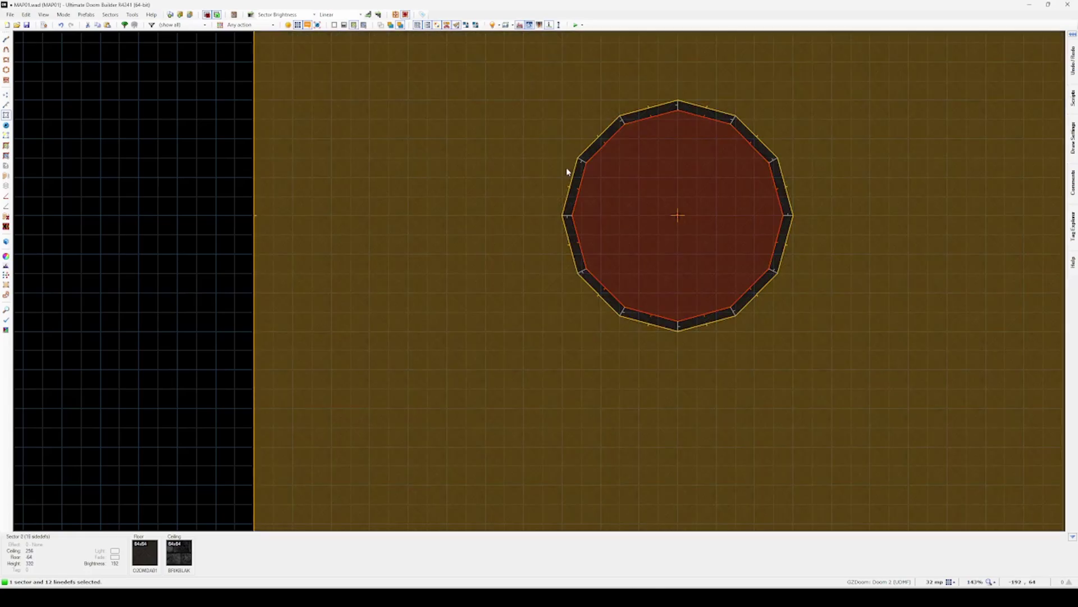
key(c)
drag(515, 52, 780, 315)
key(w)
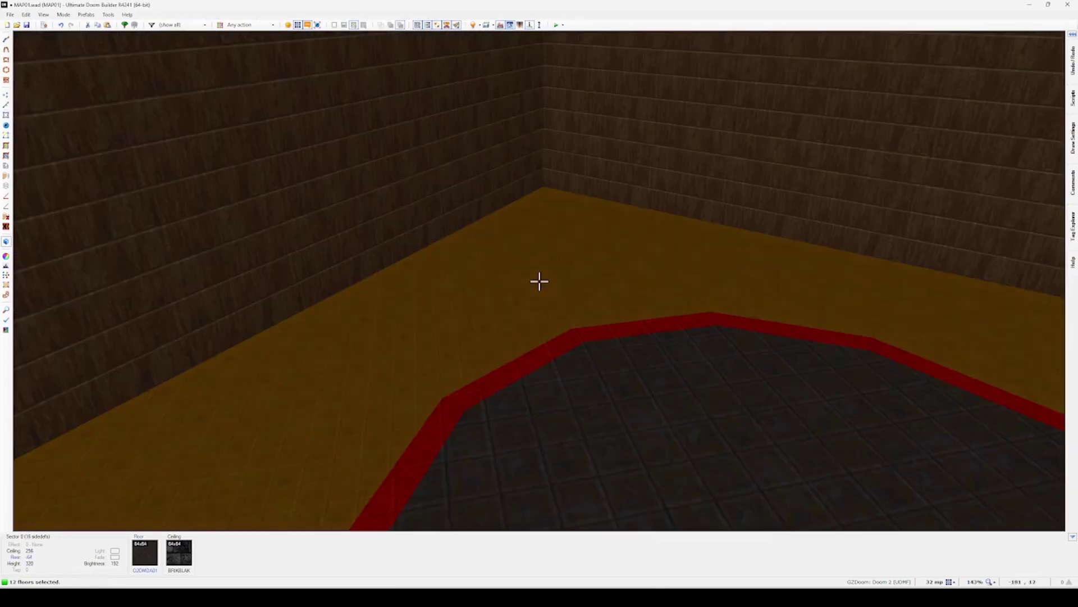
scroll(539, 281, down, 1)
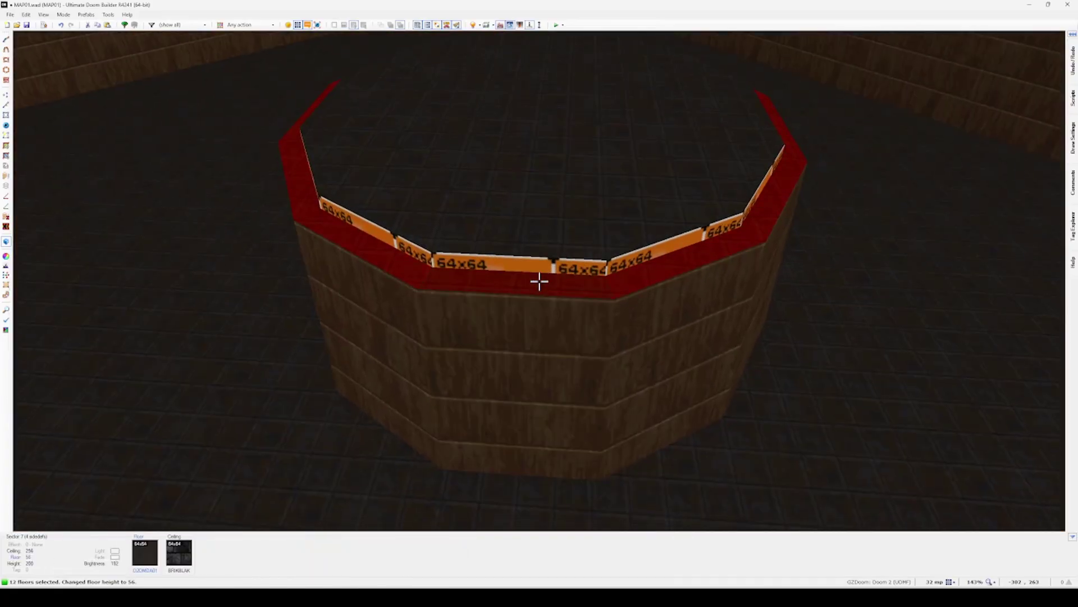
Apply the grey 128x16 stone texture from the 32in24-15_tex_v2.wad flats to the 12 rim floors and auto-align it
right_click(539, 281)
click(866, 296)
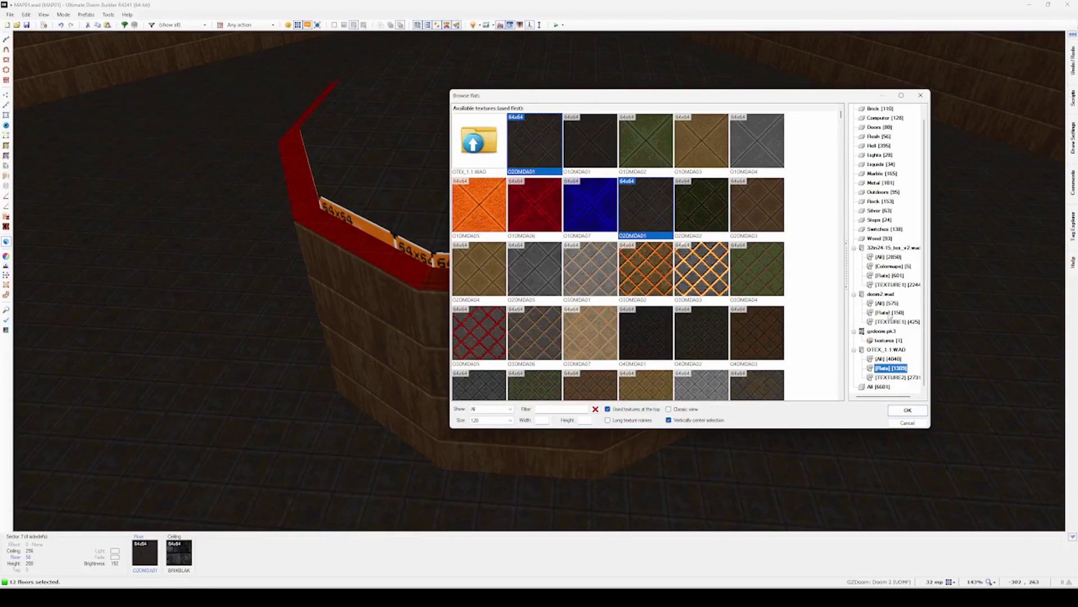
click(885, 275)
double_click(478, 203)
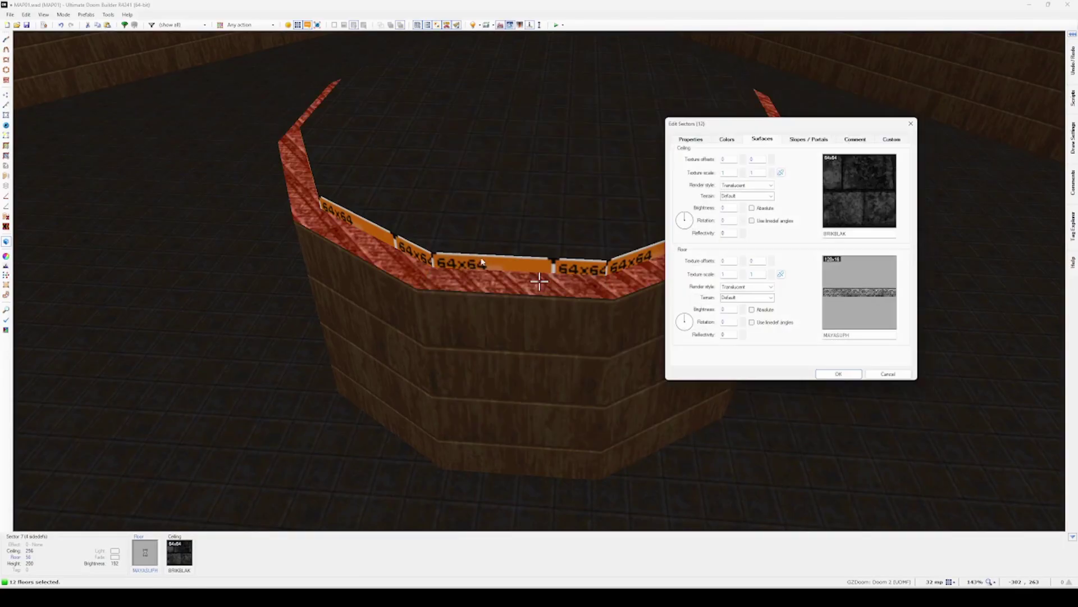
click(850, 377)
key(ctrl+a)
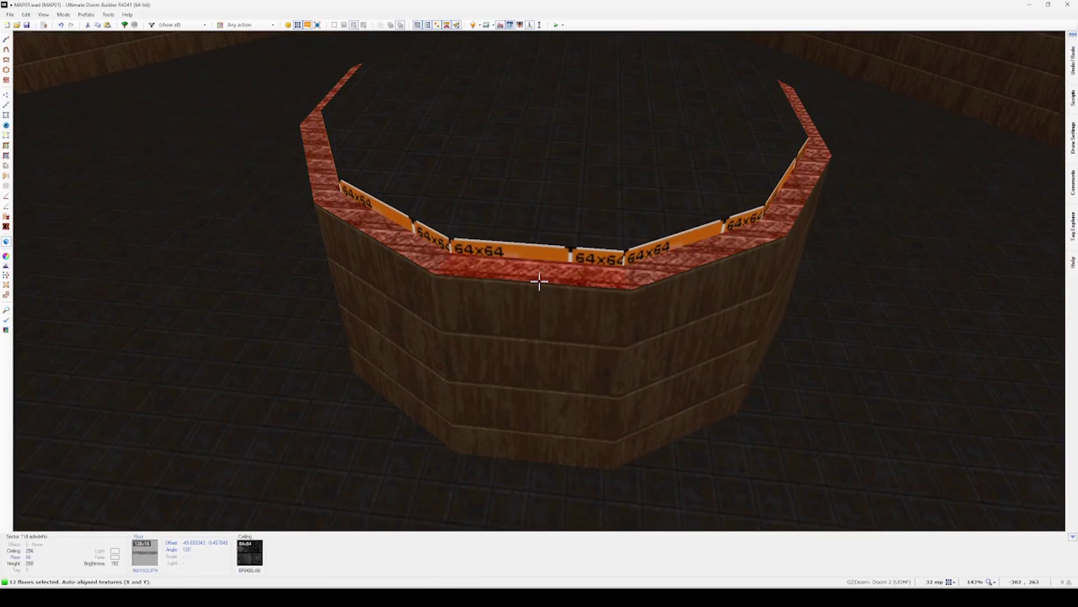
key(c)
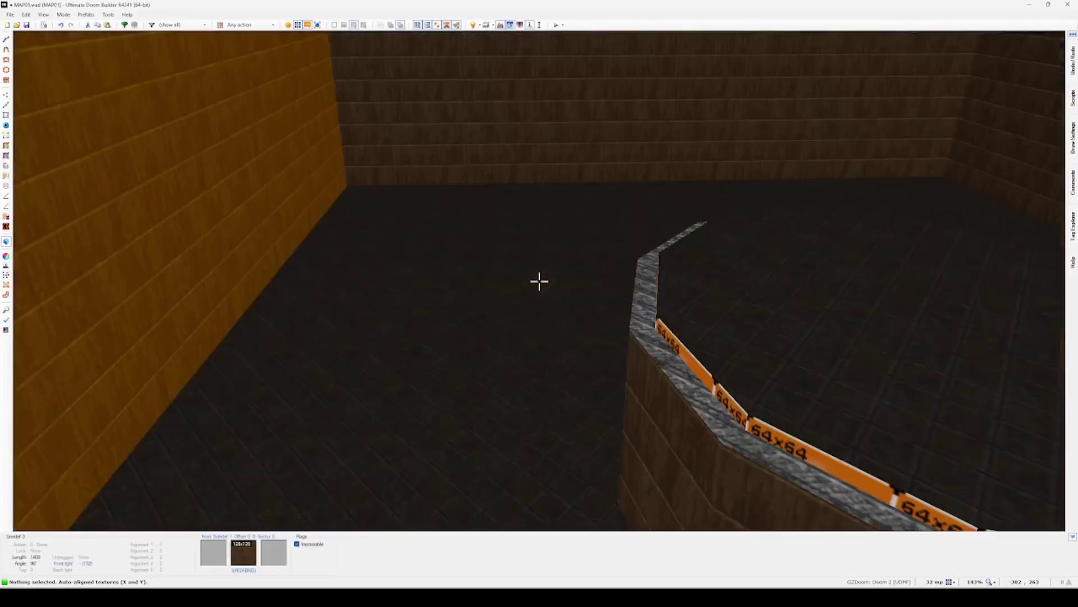
Inspect the platform's rim floors up close in 3D and clear the selection
key(w)
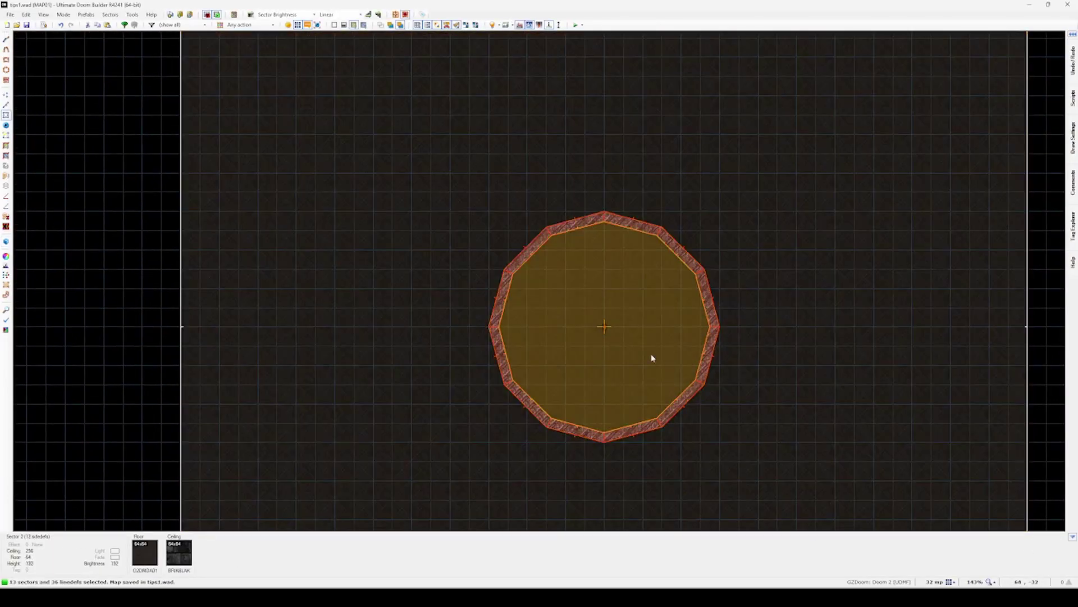
key(w)
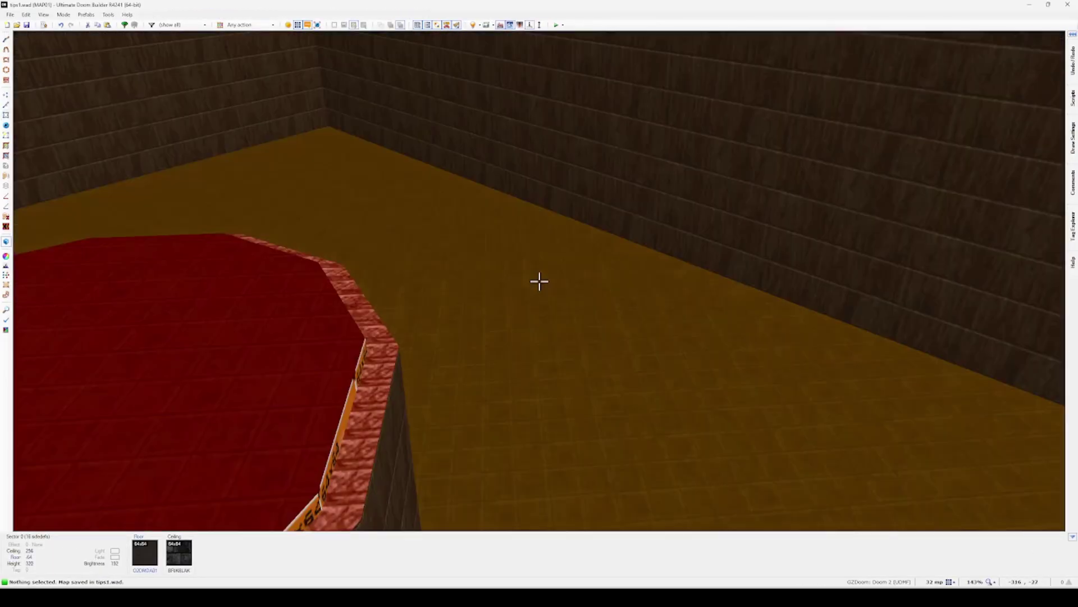
click(540, 282)
key(d)
key(e)
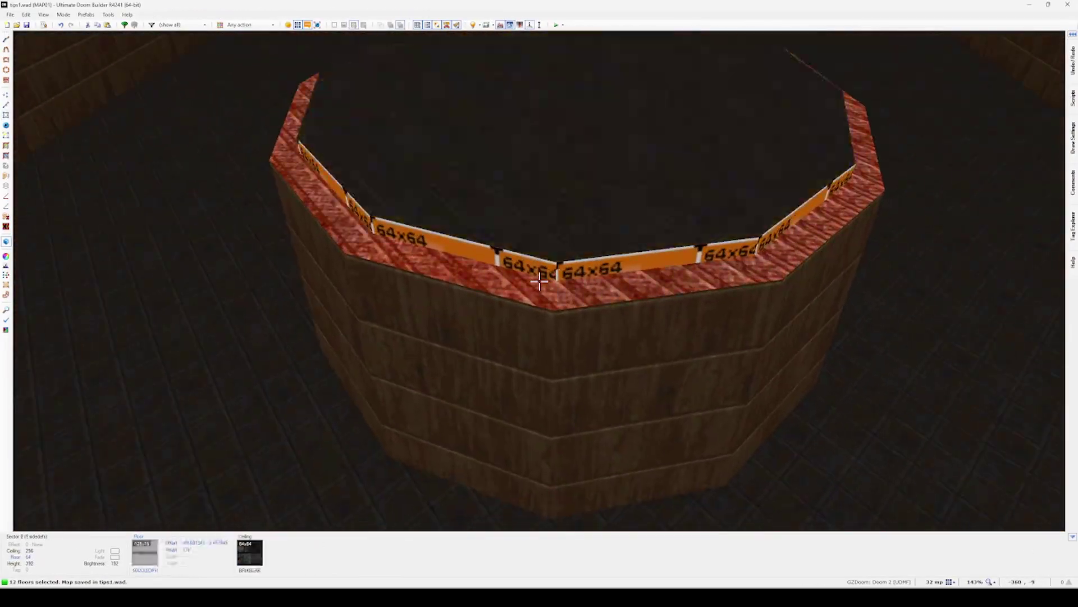
key(s)
key(c)
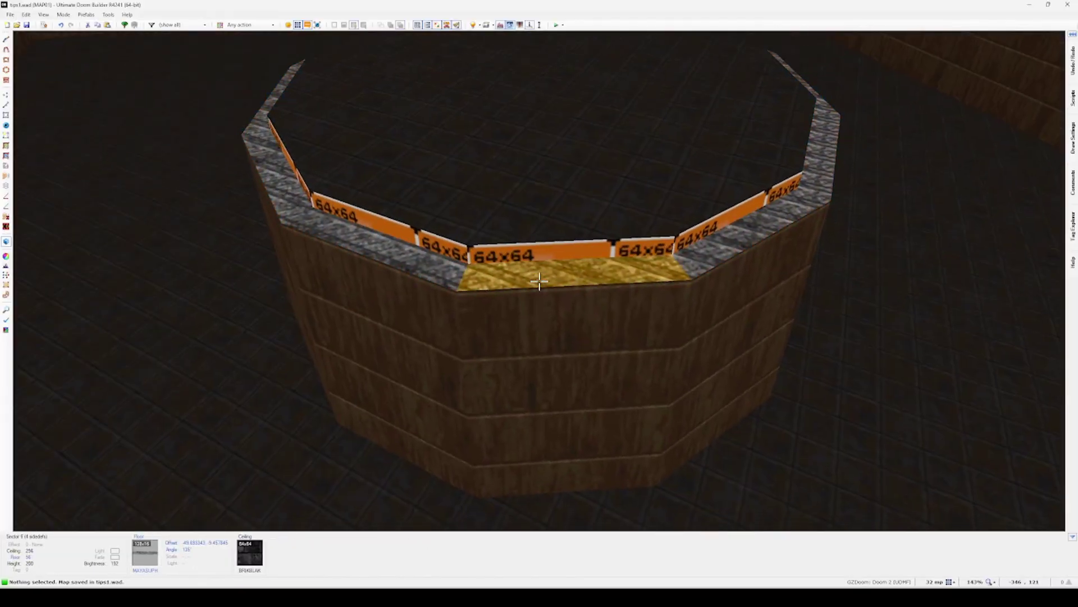
Auto-align the grey stone floor texture on the individual rim segments around the platform
key(ctrl+a)
key(s)
key(ctrl+a)
key(ctrl+a)
key(ctrl+a)
key(s)
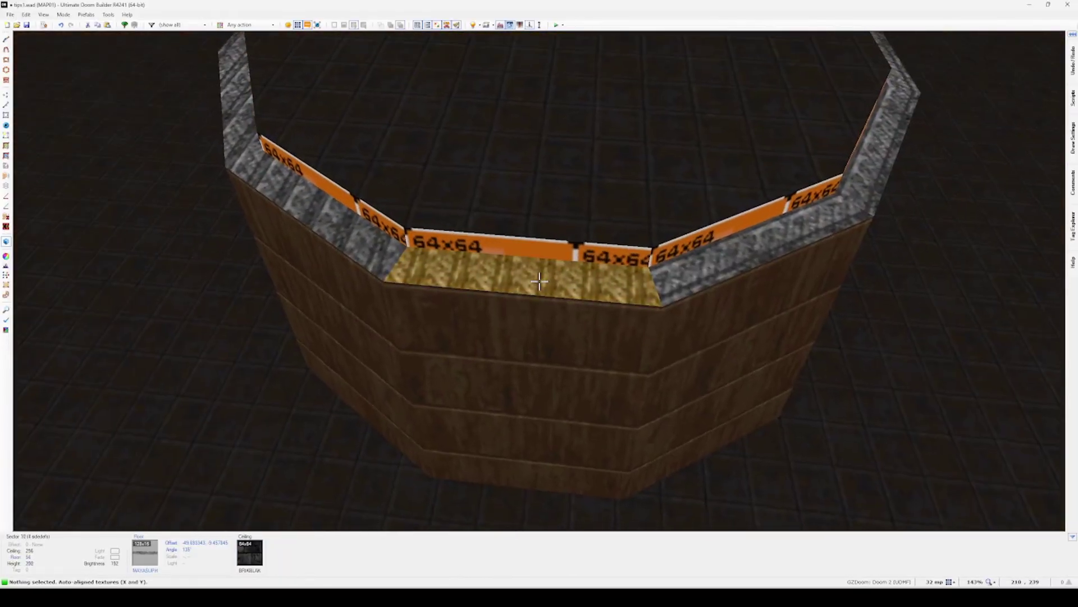
key(e)
key(s)
key(ctrl+a)
key(ctrl+a)
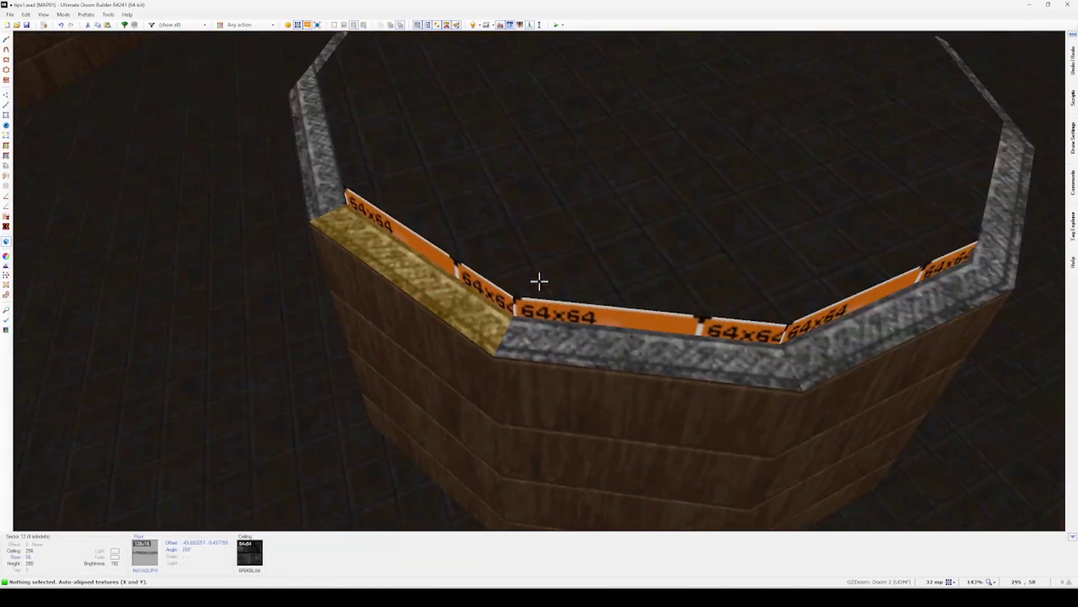
key(s)
key(ctrl+a)
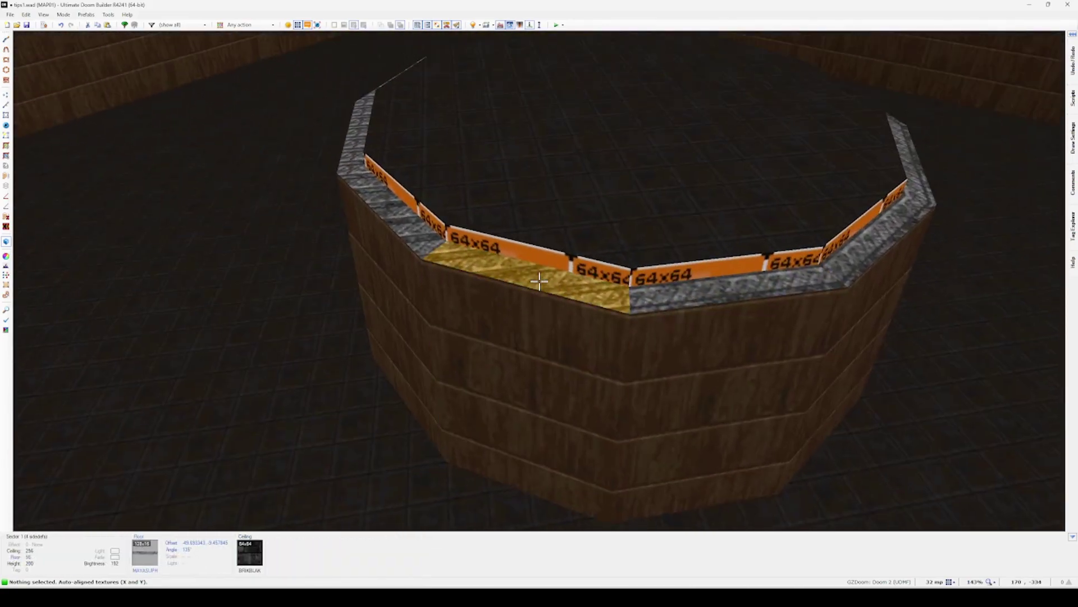
key(s)
key(ctrl+a)
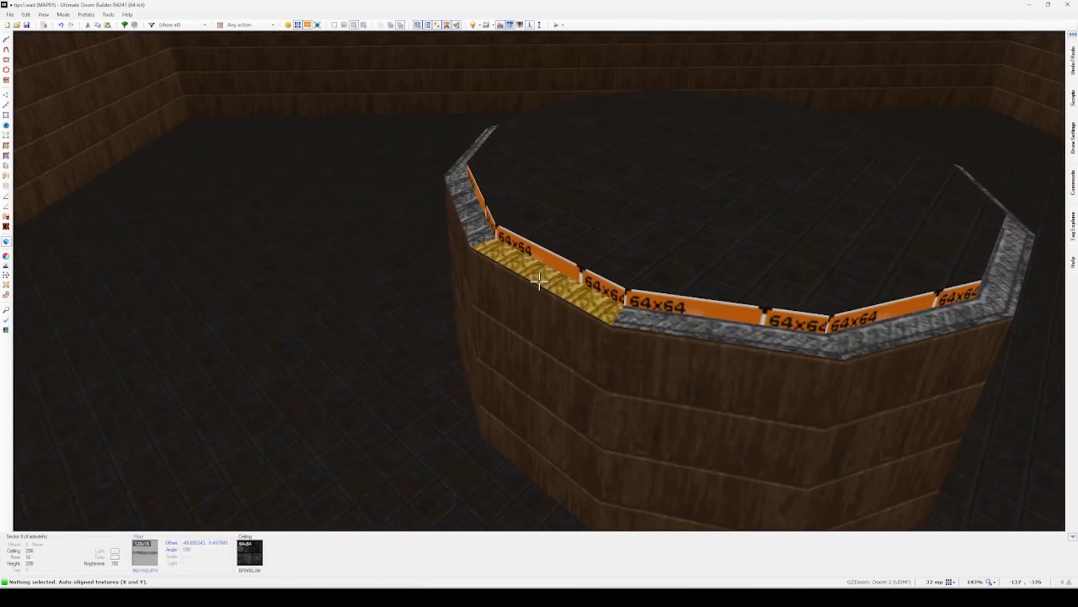
key(ctrl+a)
key(s)
Select all the untextured inner walls of the platform's rim and apply the grey 128x16 stone texture to them
key(d)
key(f)
shift+click(540, 281)
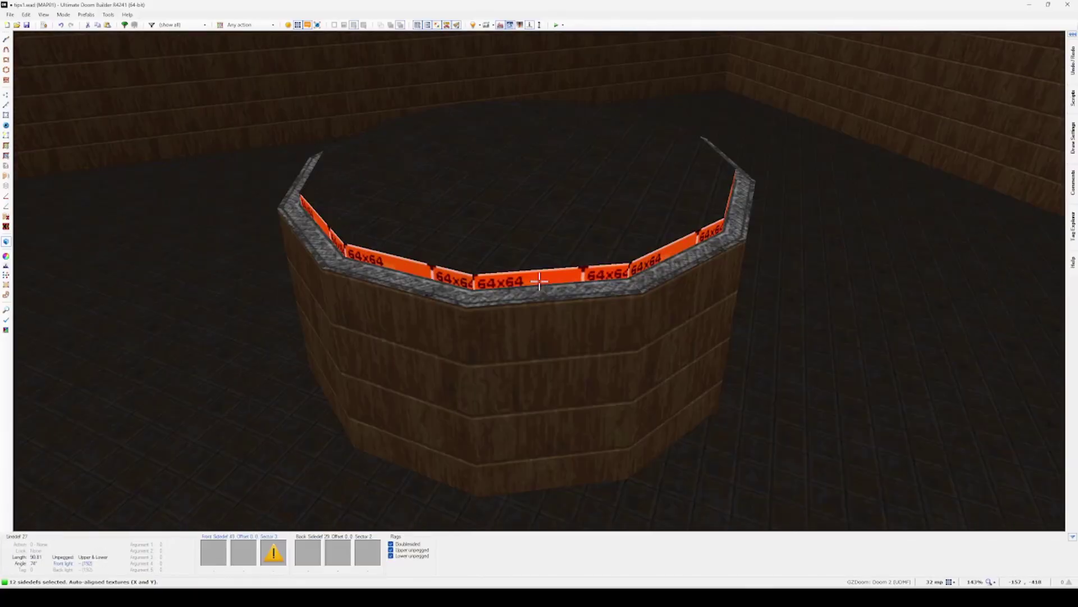
right_click(539, 284)
click(301, 344)
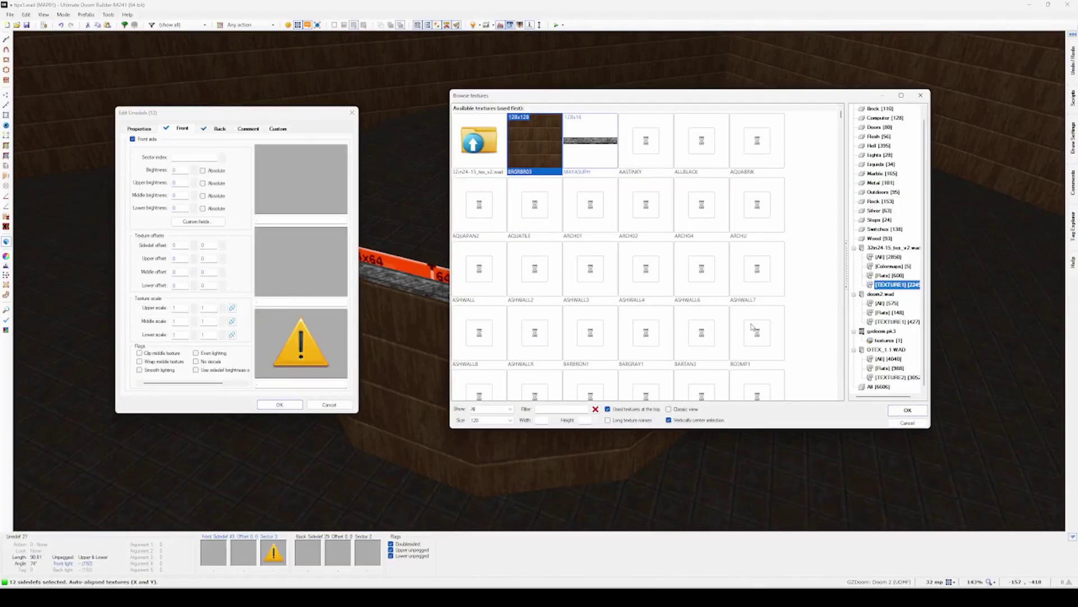
double_click(587, 139)
click(279, 404)
Raise the platform's central floor to 72 and give it a grey wooden plank texture
click(539, 281)
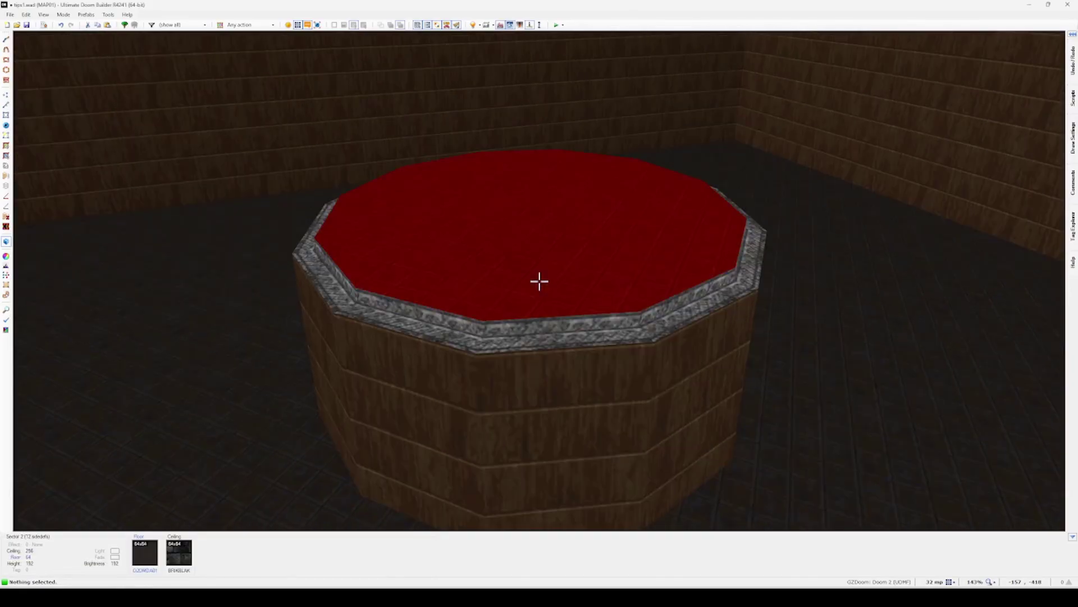
scroll(539, 281, up, 1)
click(539, 281)
right_click(540, 281)
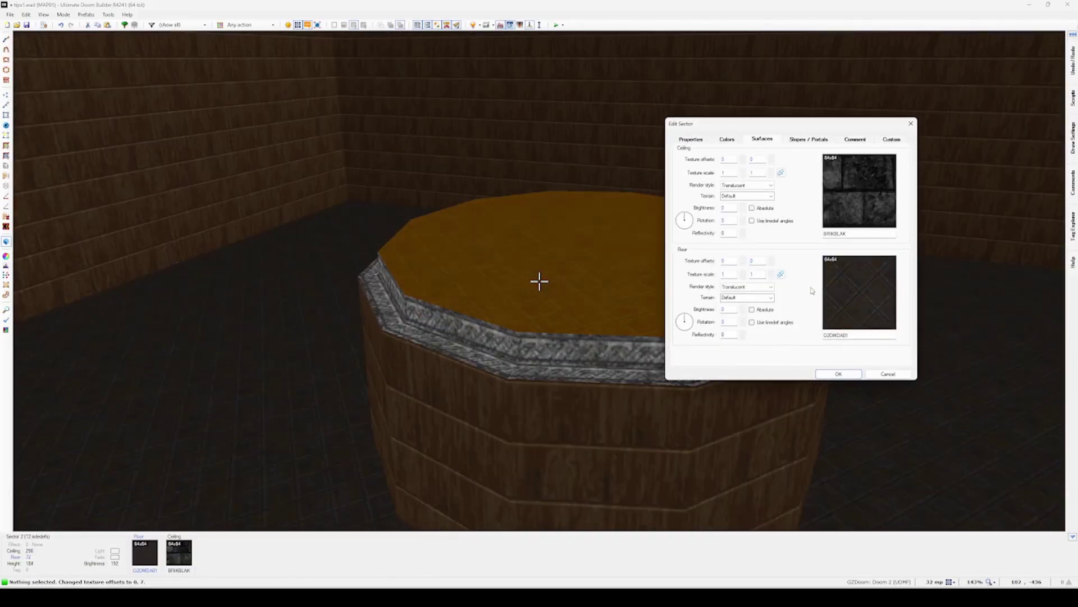
click(858, 289)
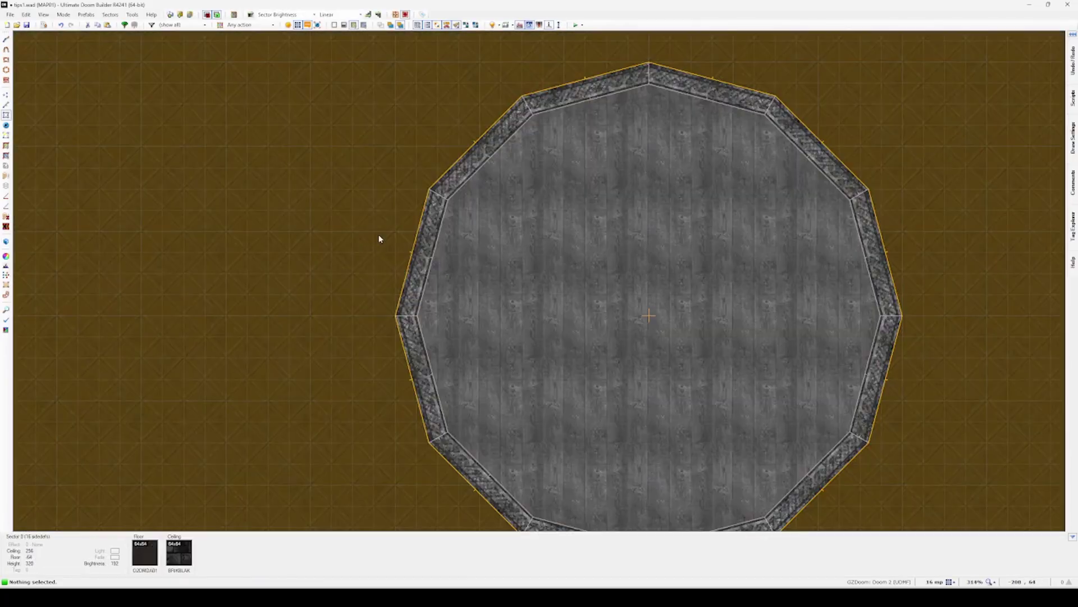
Align the map grid to the outer linedef on the platform's northwest side with Smart Grid Transform
middle_drag(442, 171, 467, 280)
middle_drag(438, 203, 562, 272)
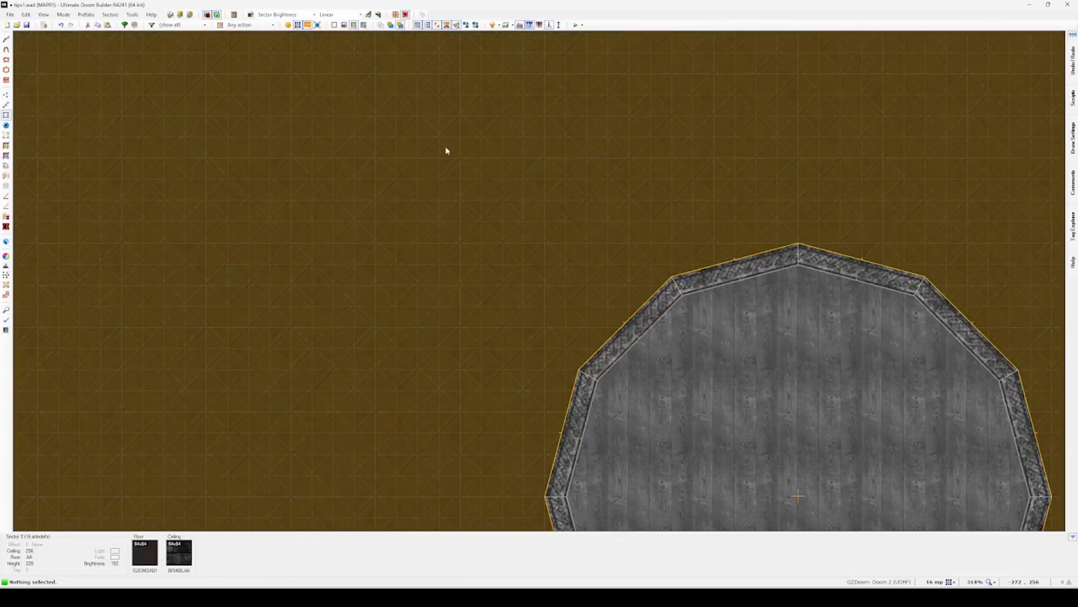
key(l)
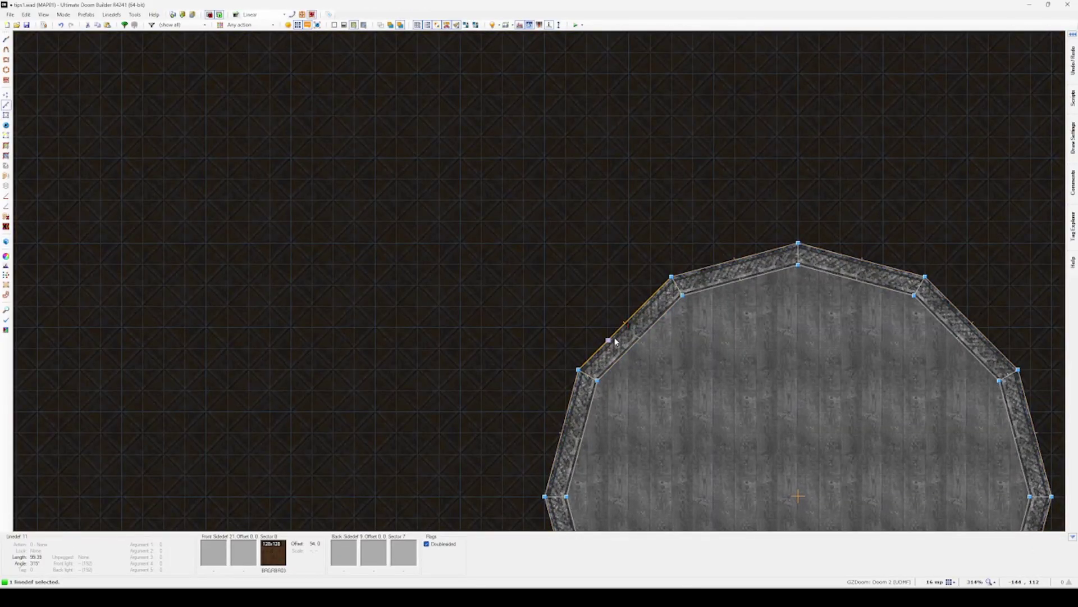
key(9)
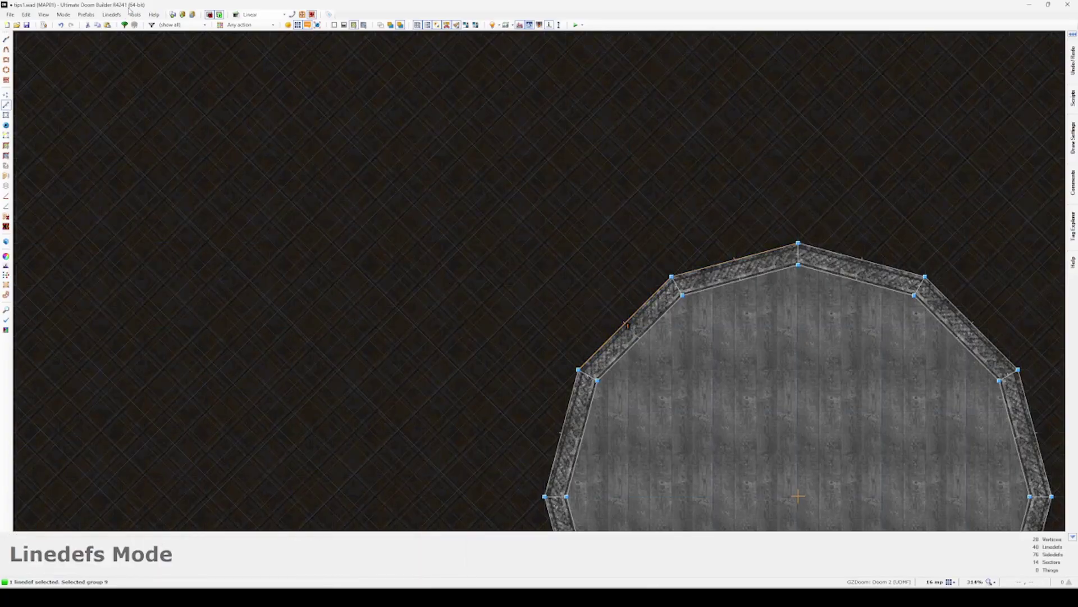
Look up the key assigned to Smart Grid Transform by filtering the control preferences for "grid"
click(129, 13)
click(150, 73)
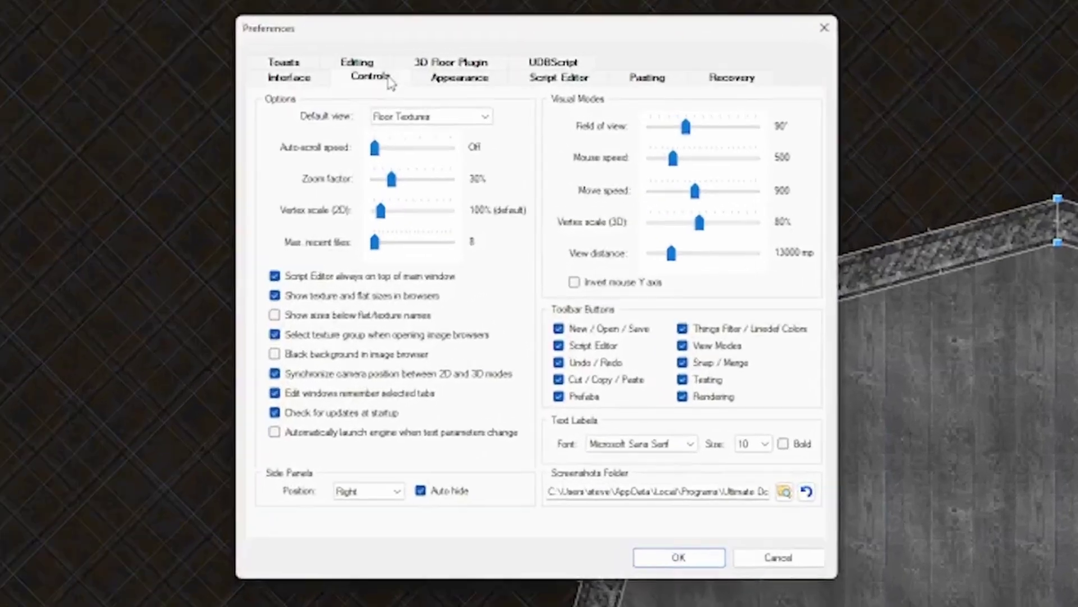
click(388, 80)
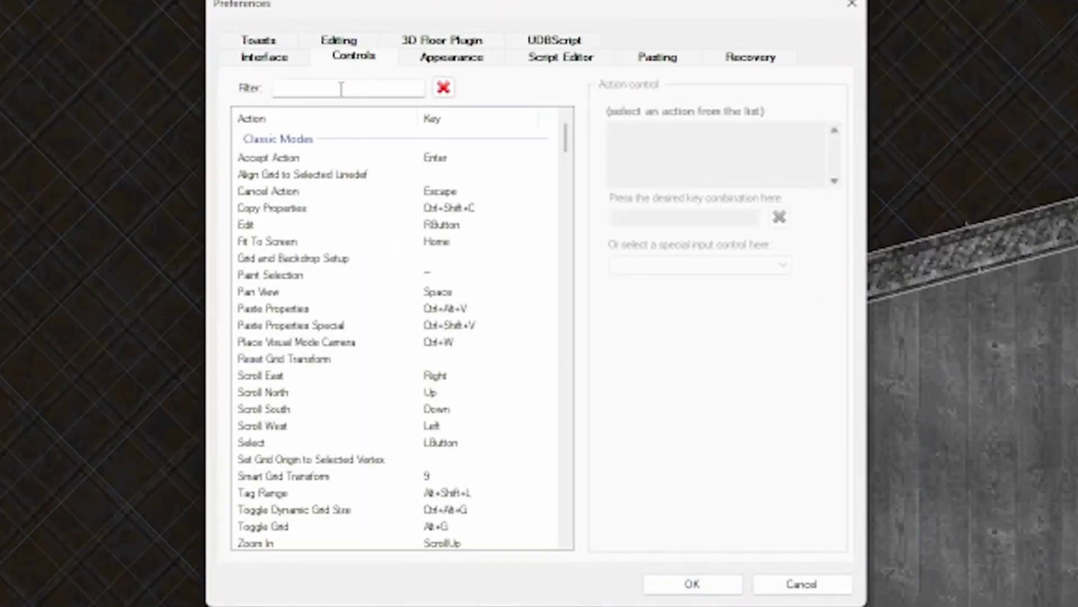
click(341, 88)
text(grid)
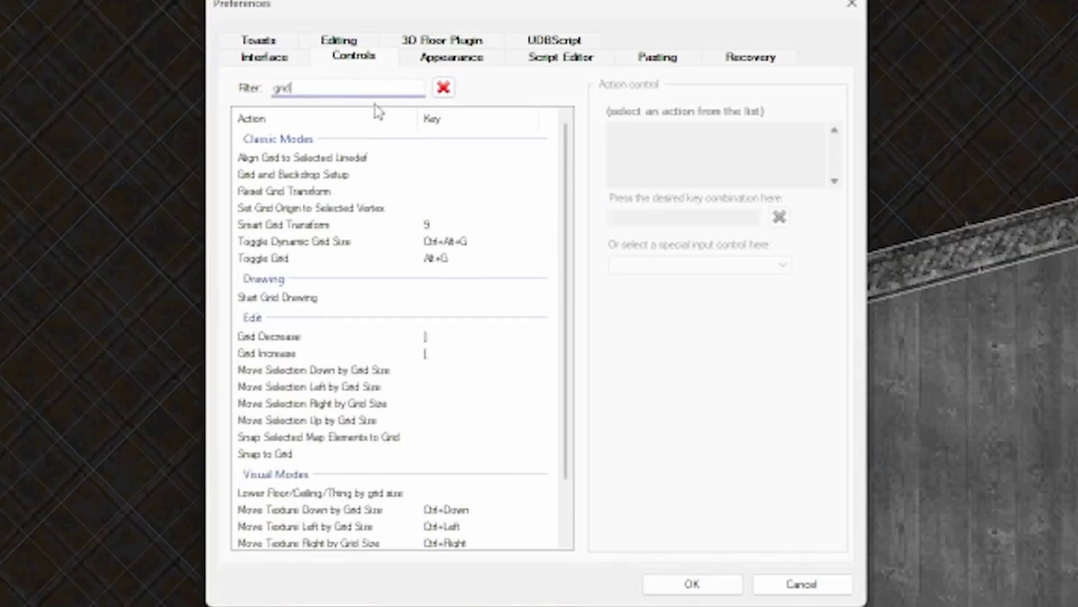
click(459, 225)
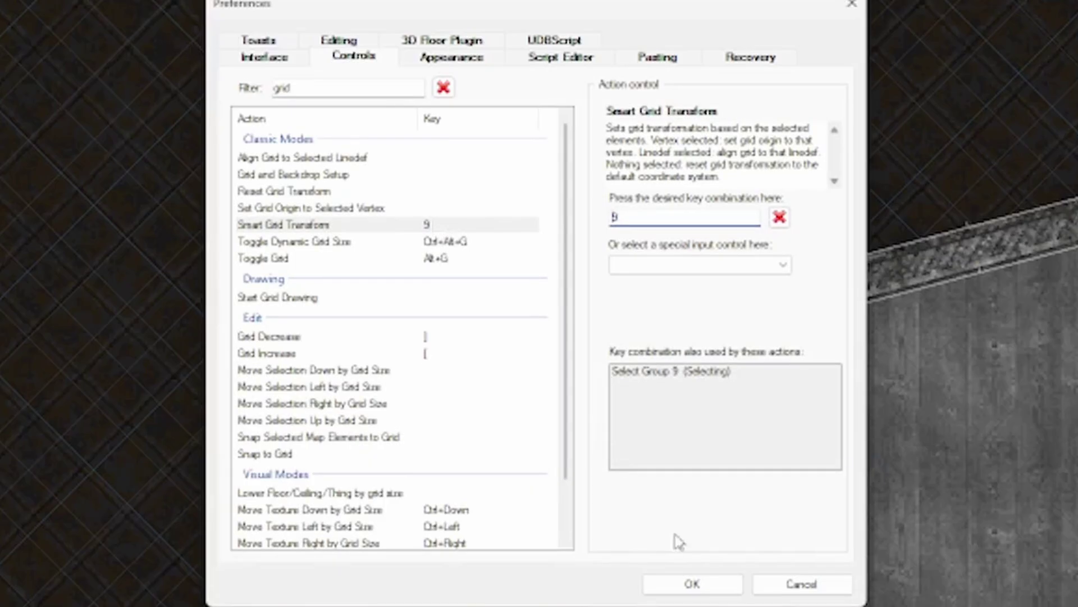
click(693, 584)
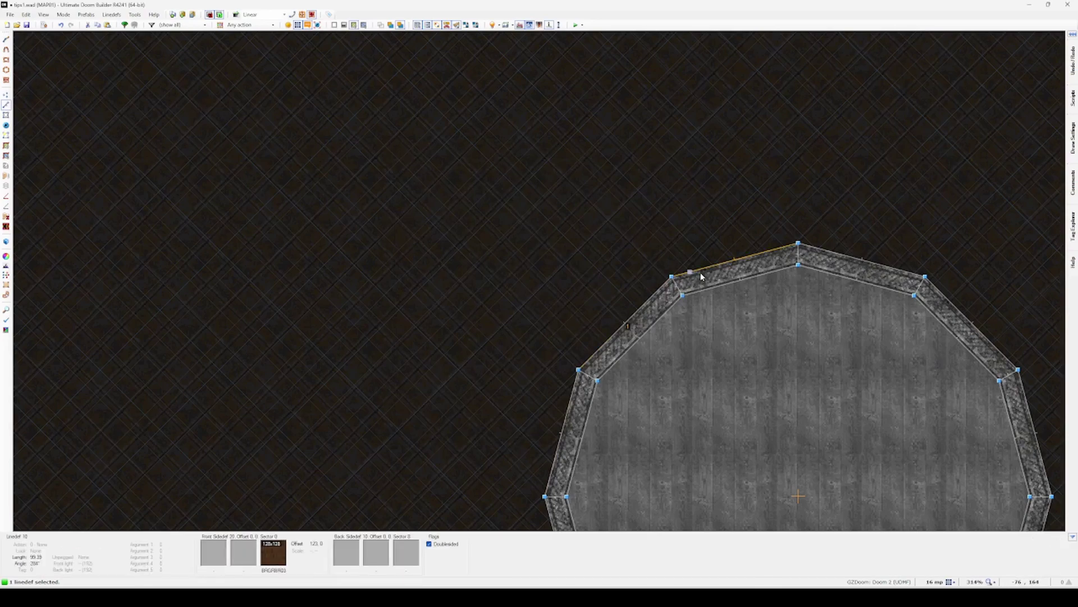
Align the grid to the platform's northwest edge and draw a rectangular sector about 256 long outward from that edge
key(9)
key(9)
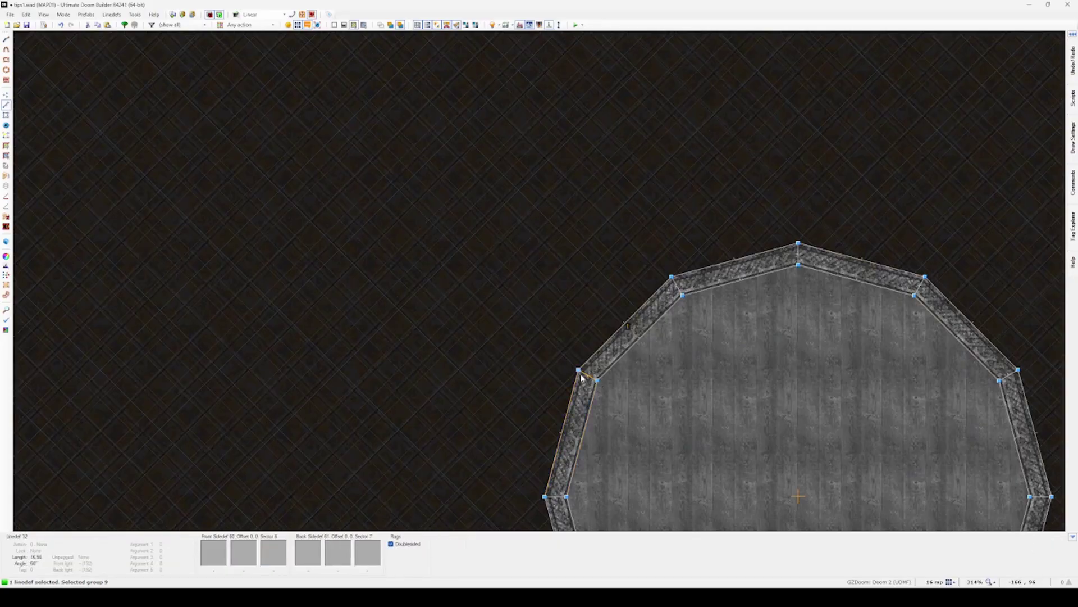
key(d)
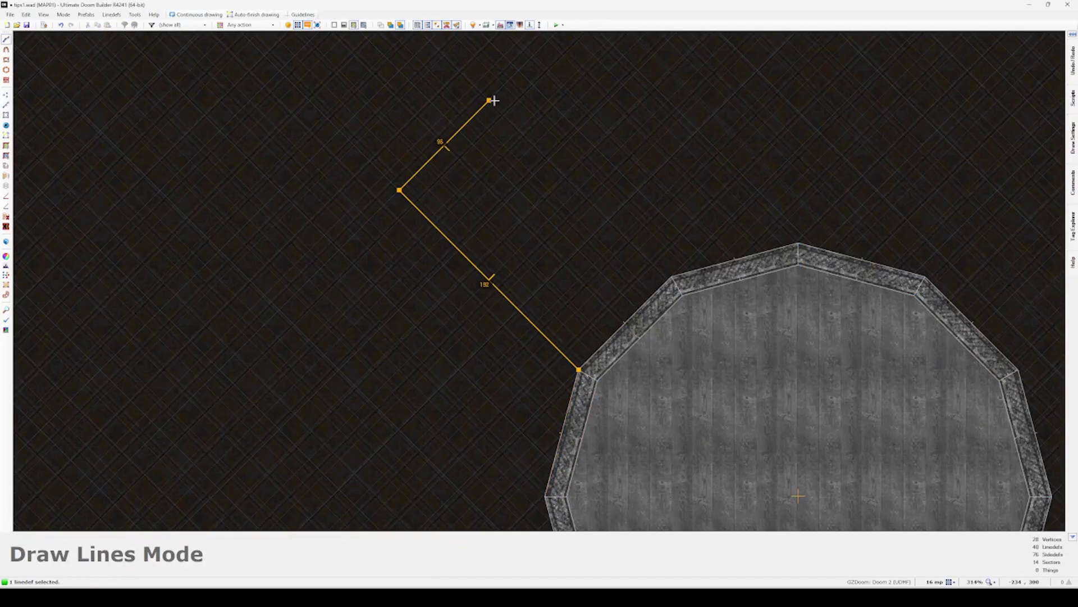
key(BackSpace)
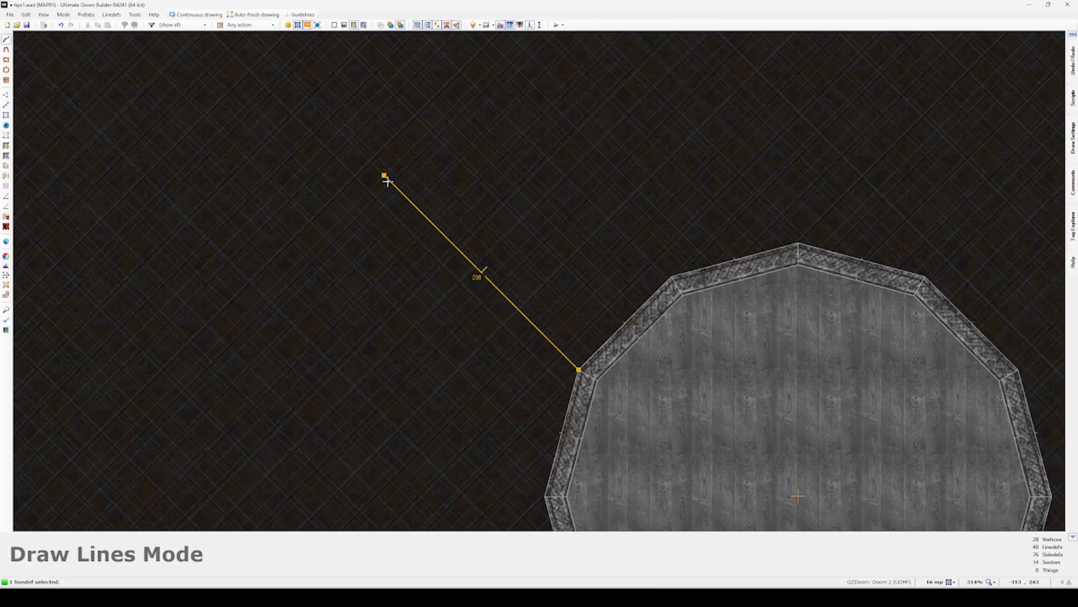
click(429, 41)
click(671, 276)
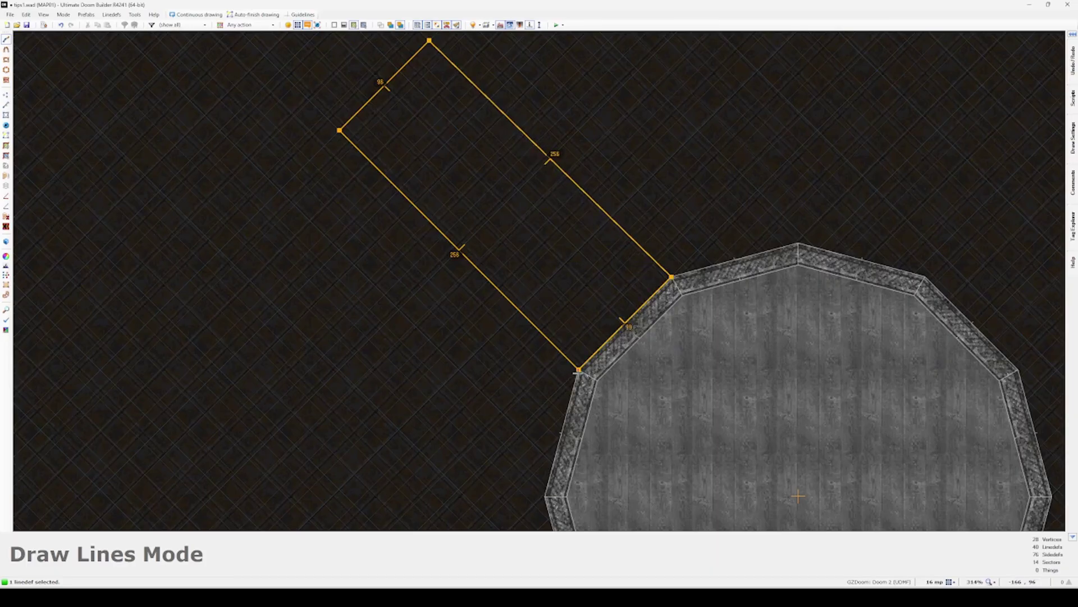
click(581, 373)
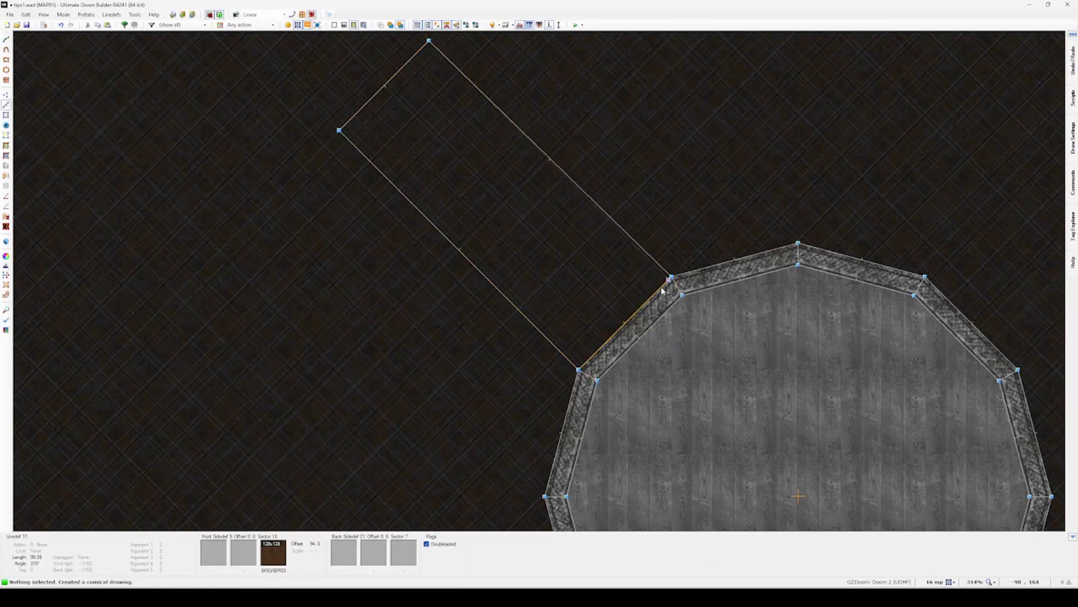
Realign the grid and move the rectangle's outer corner vertices so its sides run square to the platform edge
key(9)
middle_drag(433, 89, 484, 195)
key(v)
drag(482, 155, 485, 151)
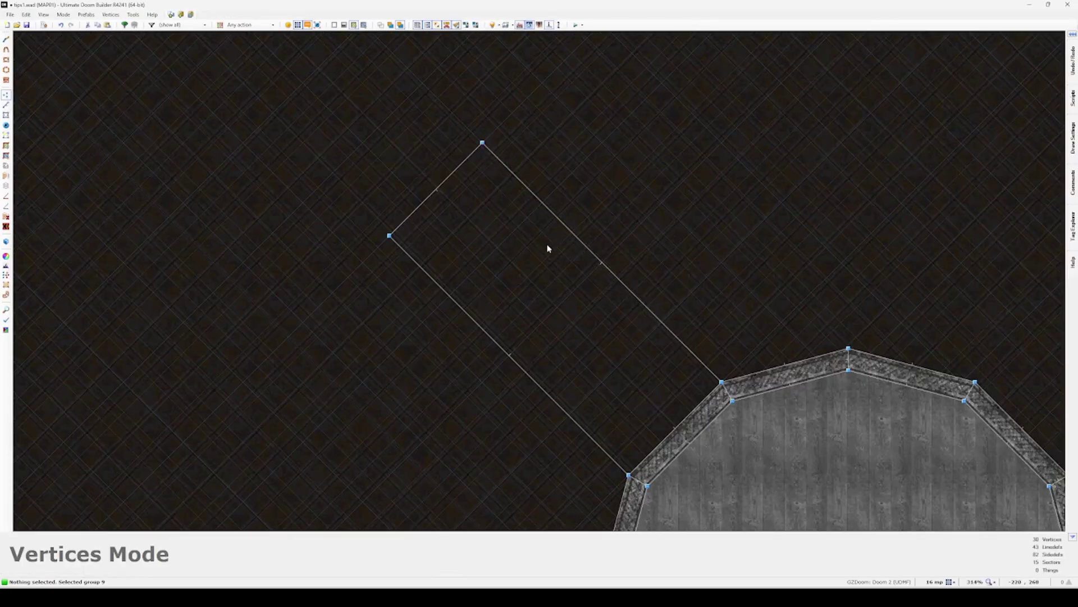
Draw a roughly square sector about 96 long onto the outer end of the rectangle
scroll(507, 223, down, 2)
middle_drag(507, 226, 563, 345)
key(d)
click(548, 293)
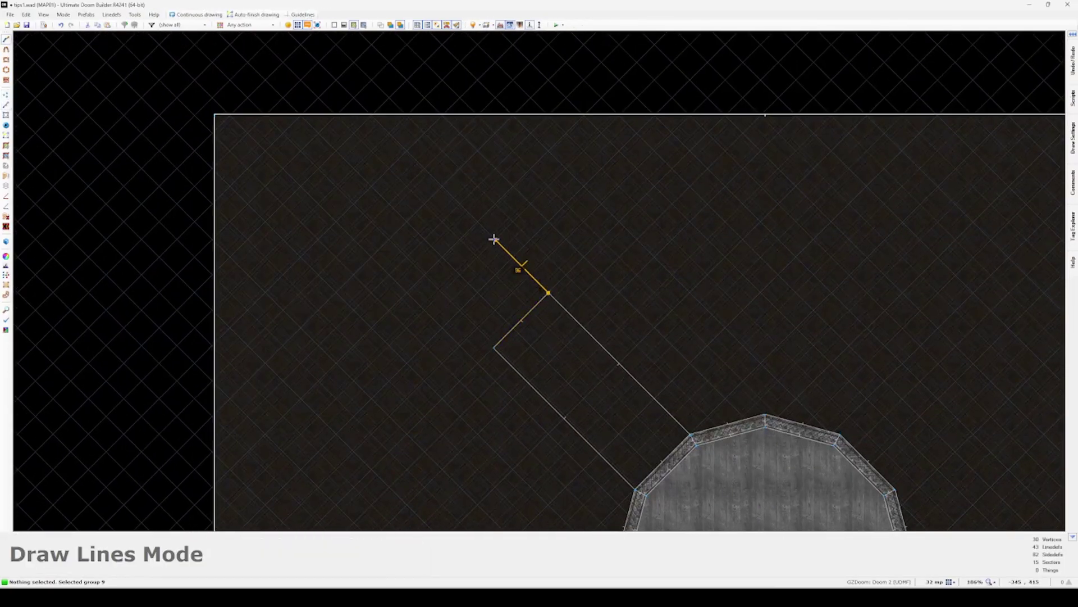
click(499, 341)
scroll(457, 313, up, 4)
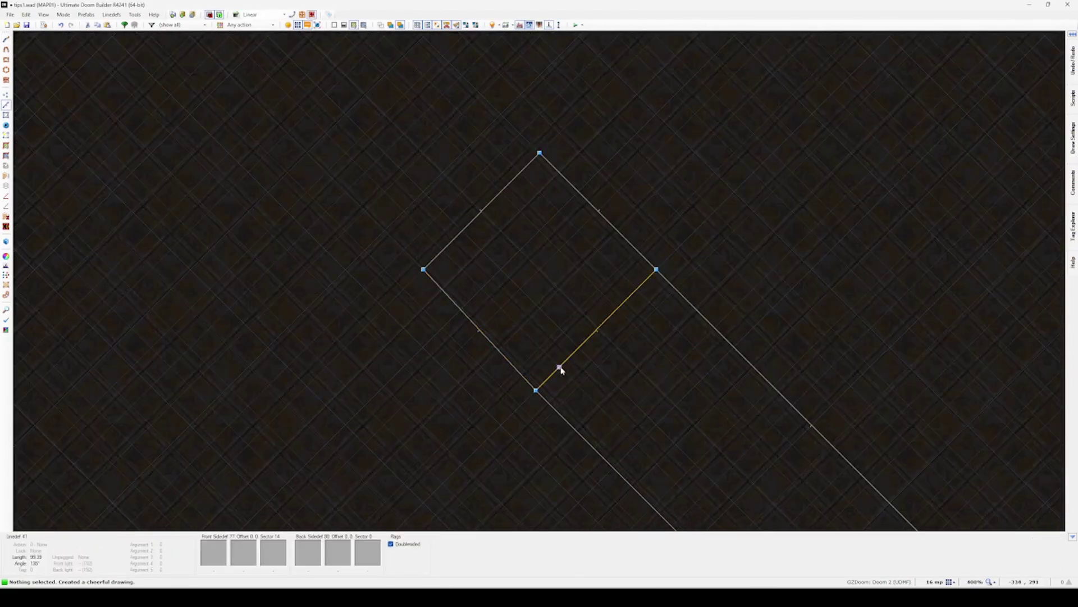
Move the square's outer west corner vertex onto the rotated grid to straighten its sides
key(v)
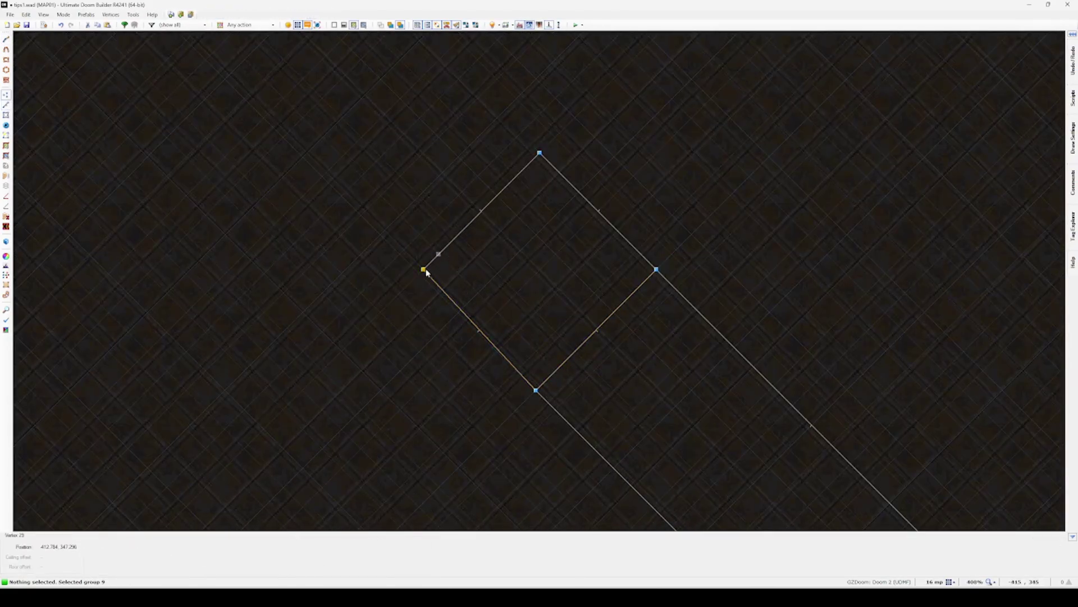
drag(426, 270, 432, 303)
middle_drag(646, 380, 569, 207)
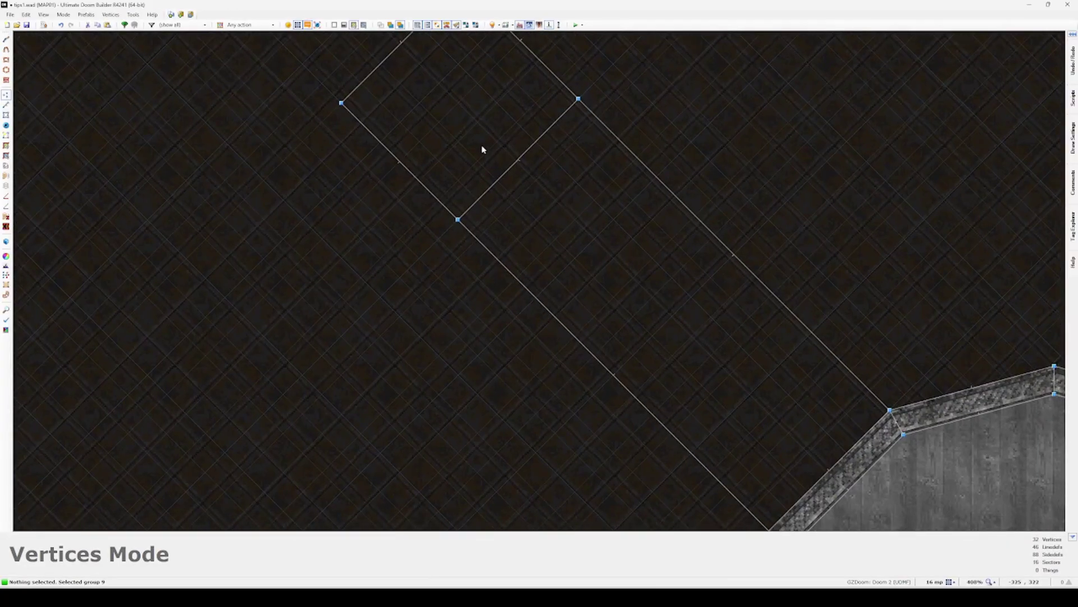
middle_drag(471, 144, 599, 271)
scroll(591, 297, down, 4)
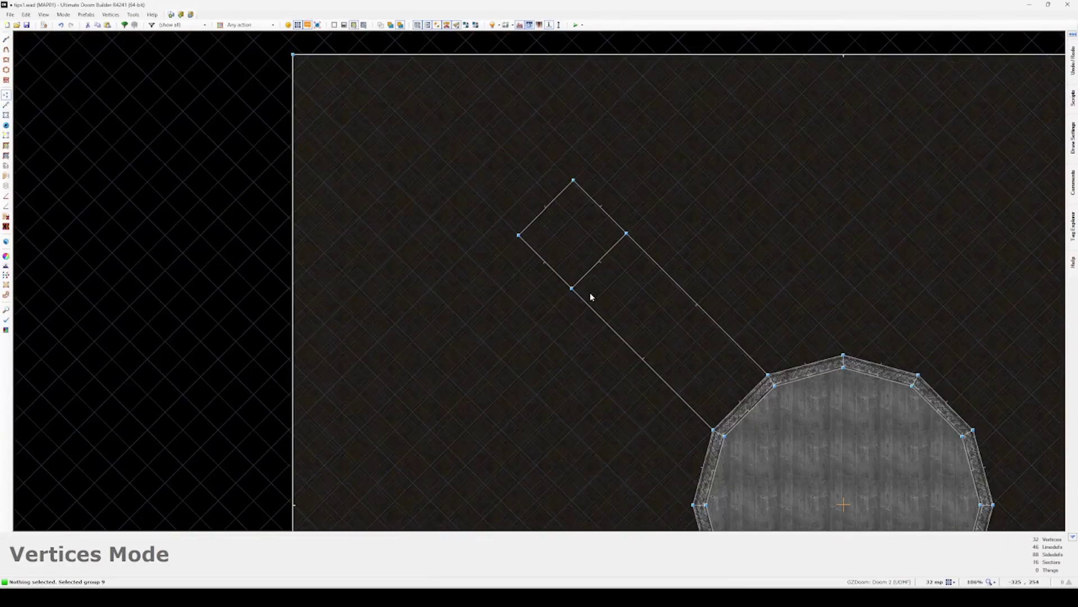
Delete the square sector at the rectangle's outer end, leaving a void block
key(s)
click(571, 255)
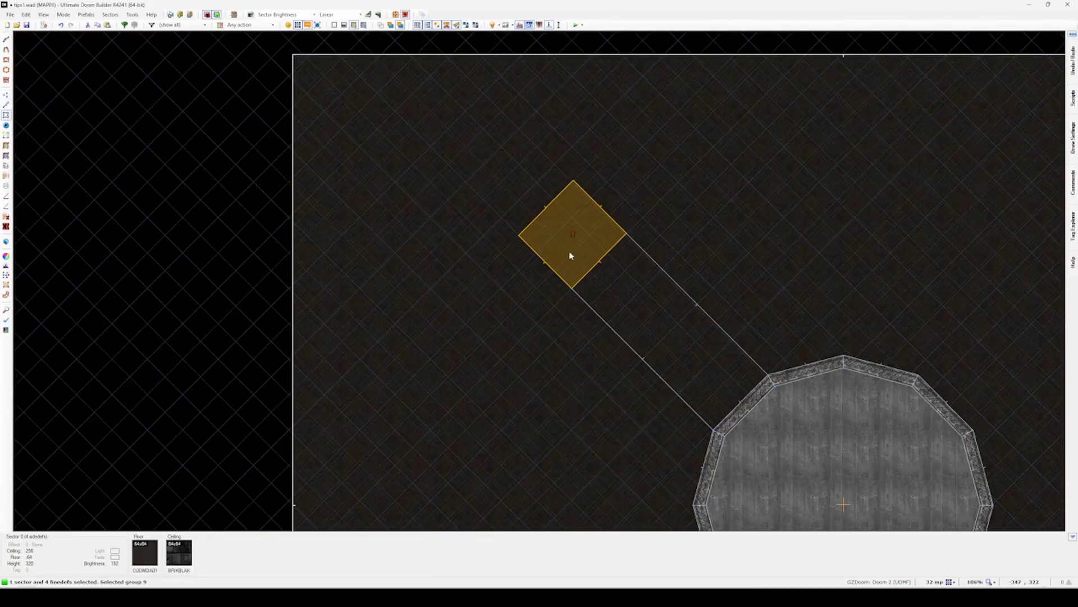
key(Delete)
key(q)
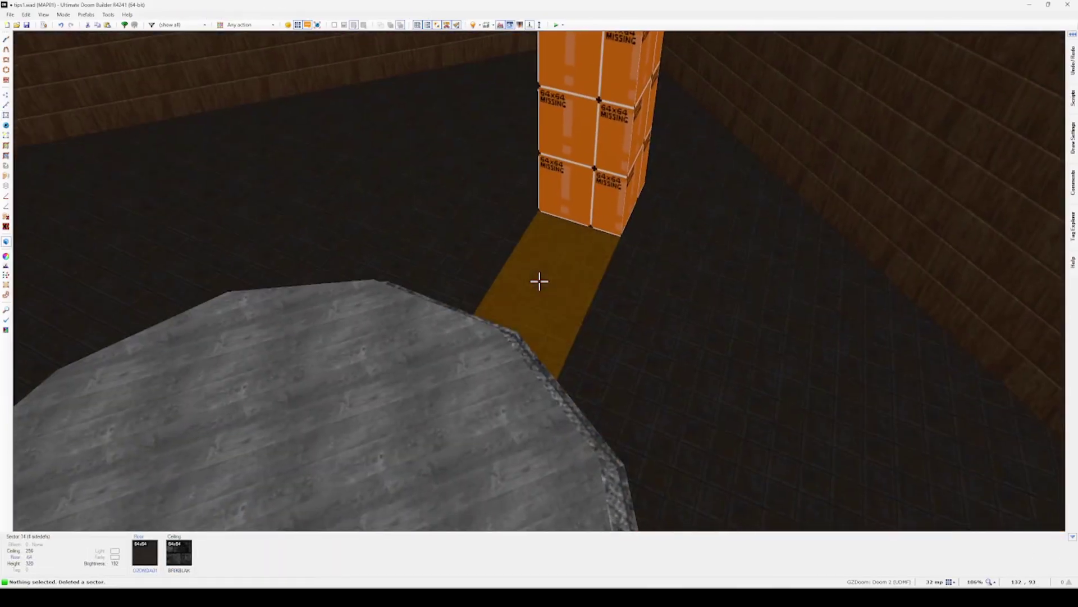
click(540, 282)
scroll(540, 281, up, 2)
scroll(540, 282, down, 2)
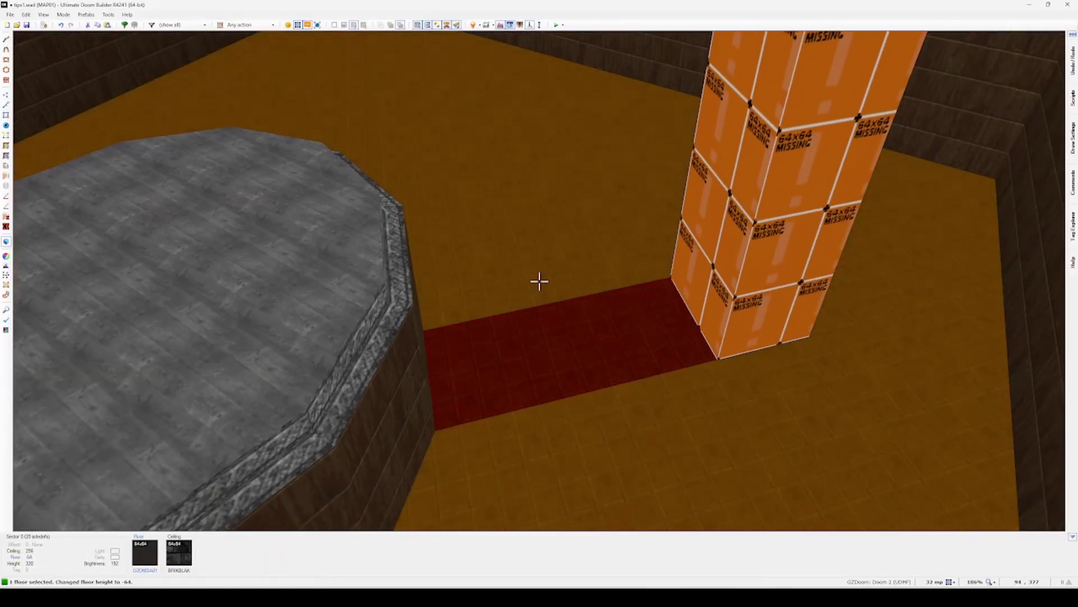
scroll(539, 281, up, 1)
scroll(539, 281, down, 1)
key(c)
key(q)
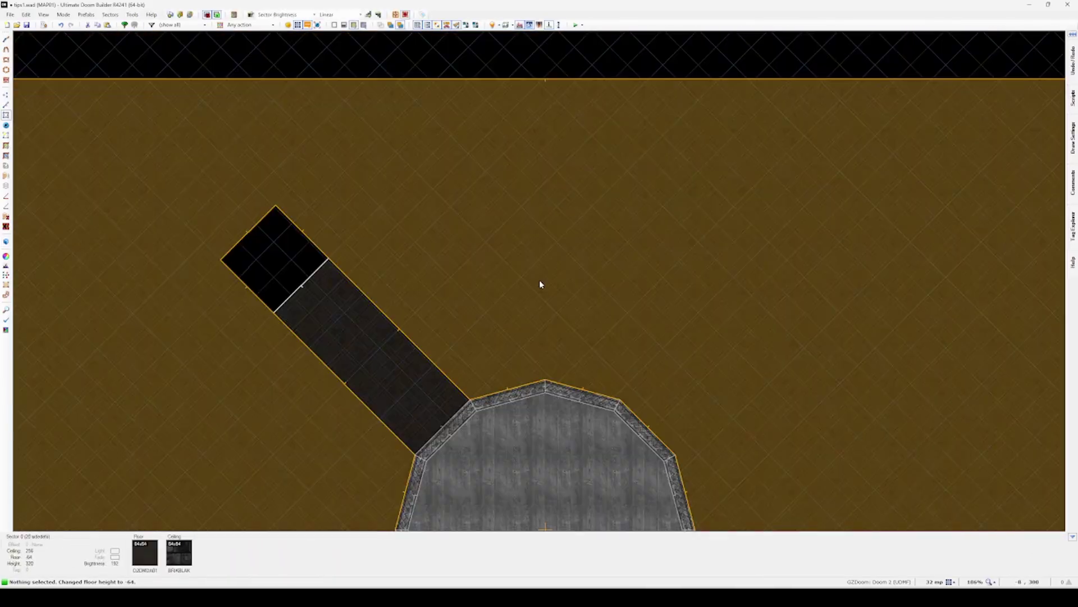
Select the seven linedefs outlining the rectangular strip and the square void, and copy them
scroll(541, 285, down, 2)
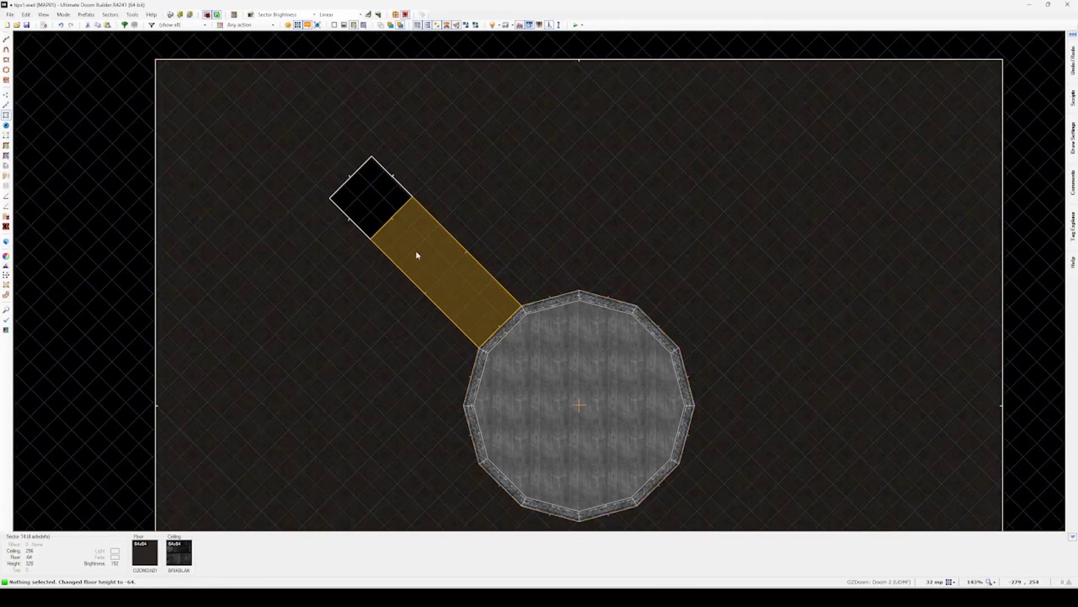
click(416, 255)
key(l)
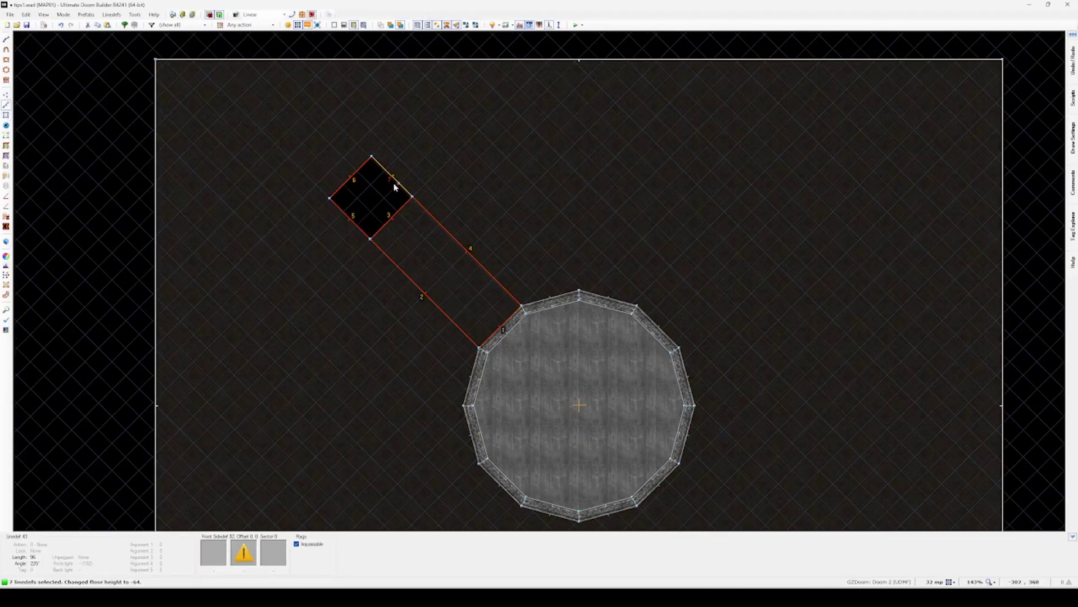
key(ctrl+c)
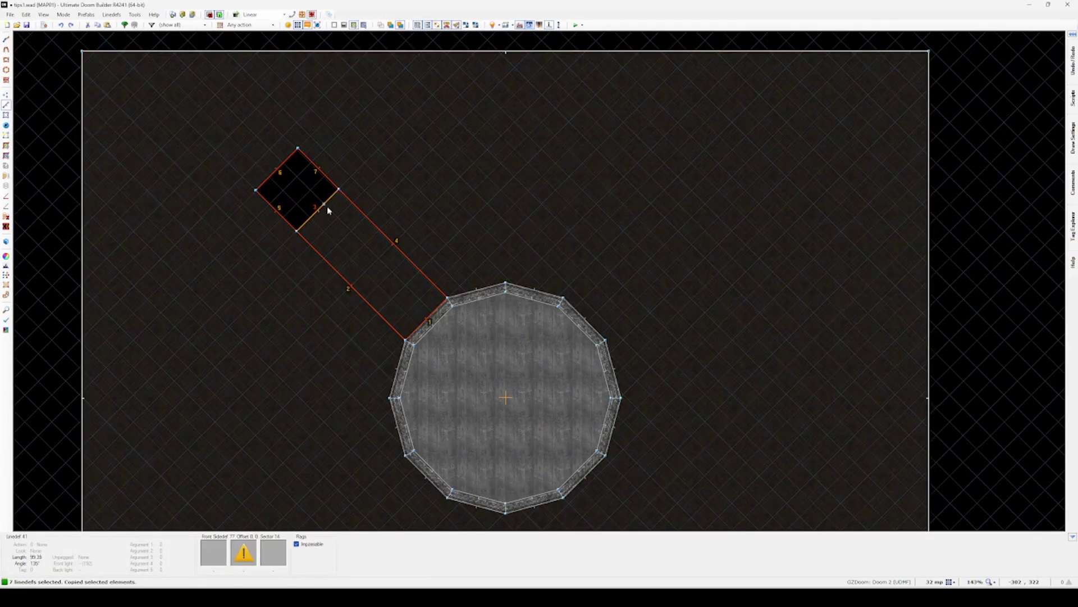
Paste the copied strip and block outline, mirror it horizontally, and place it against the platform's north-east rim edge
key(ctrl+v)
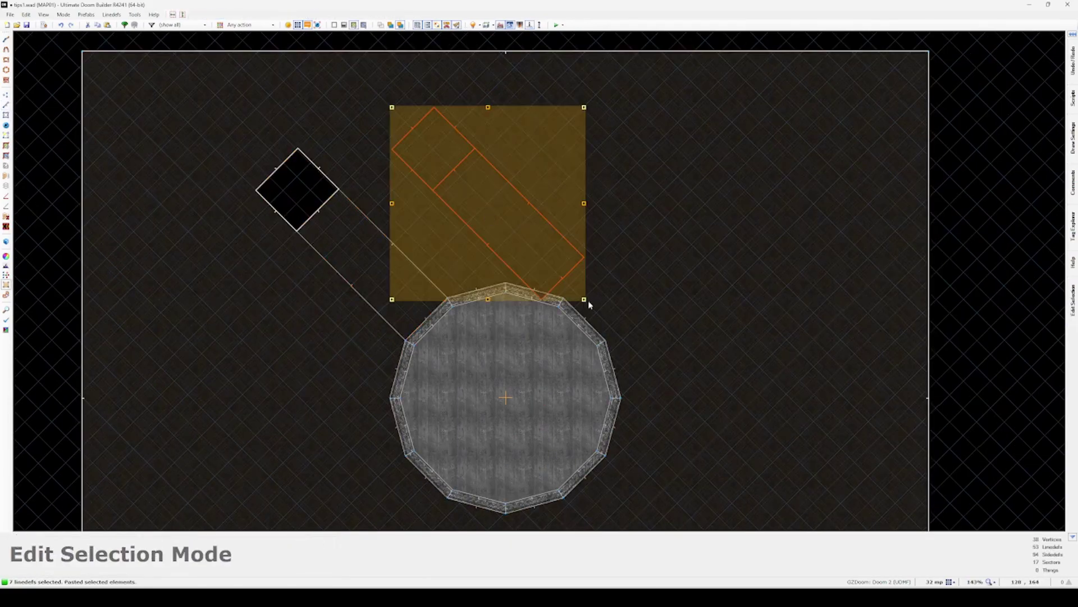
drag(585, 304, 640, 292)
scroll(640, 291, up, 5)
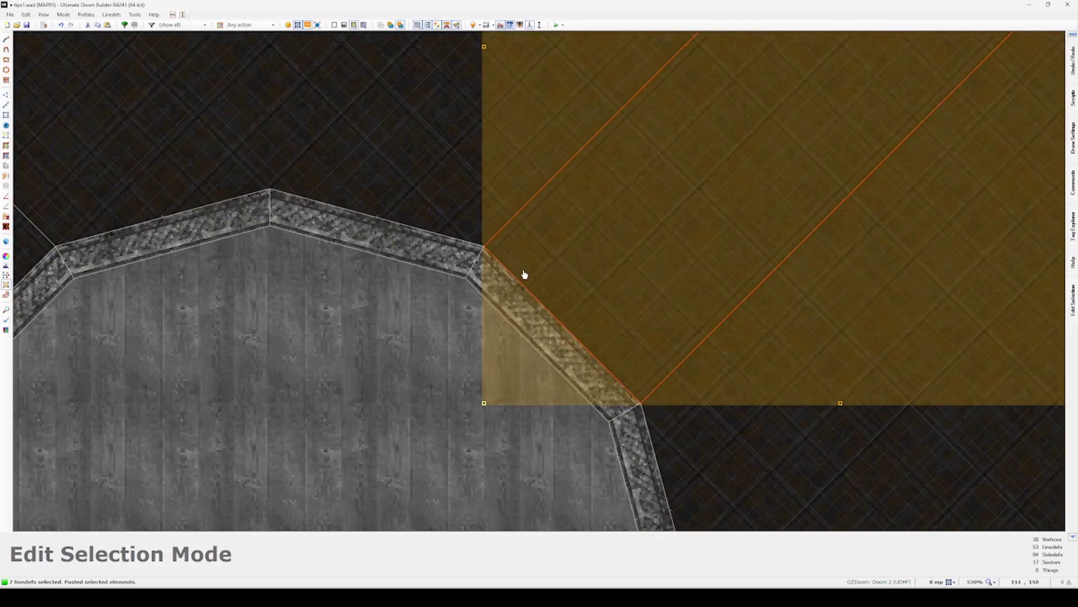
scroll(630, 426, up, 9)
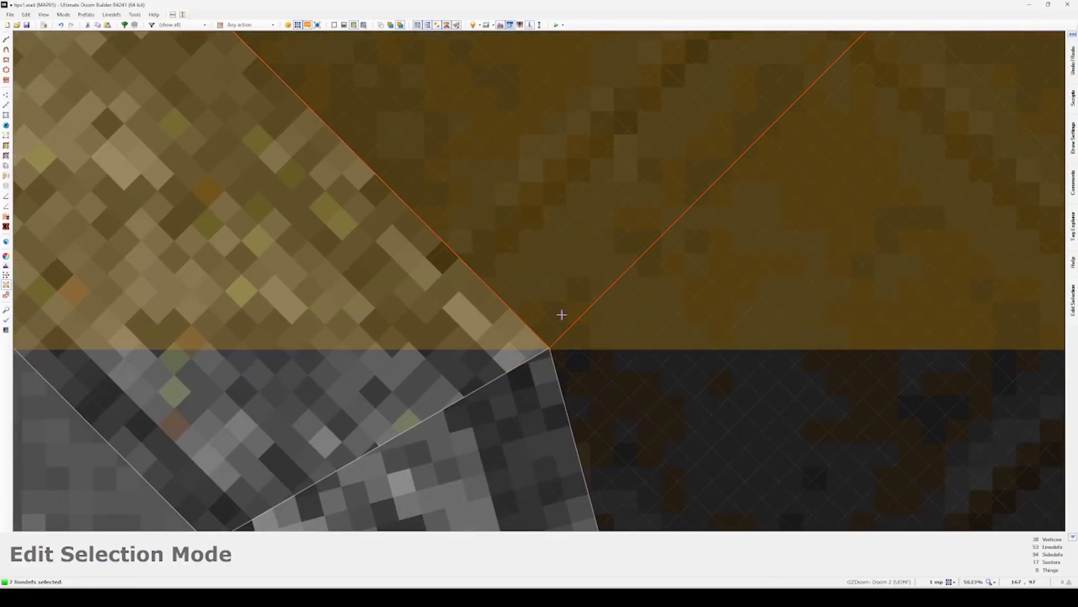
key(Return)
scroll(548, 322, down, 9)
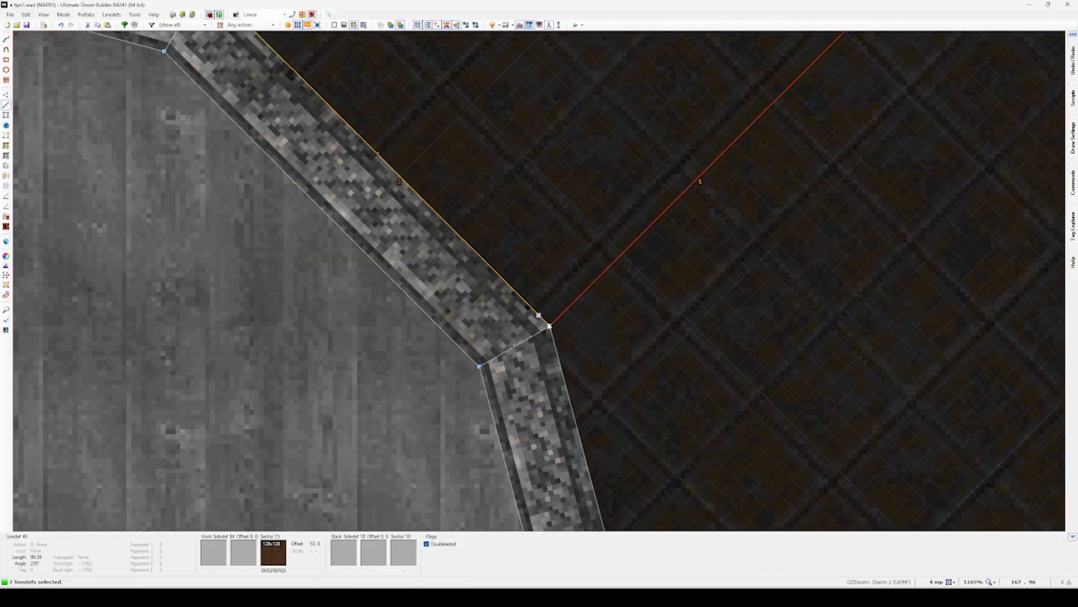
scroll(564, 368, down, 4)
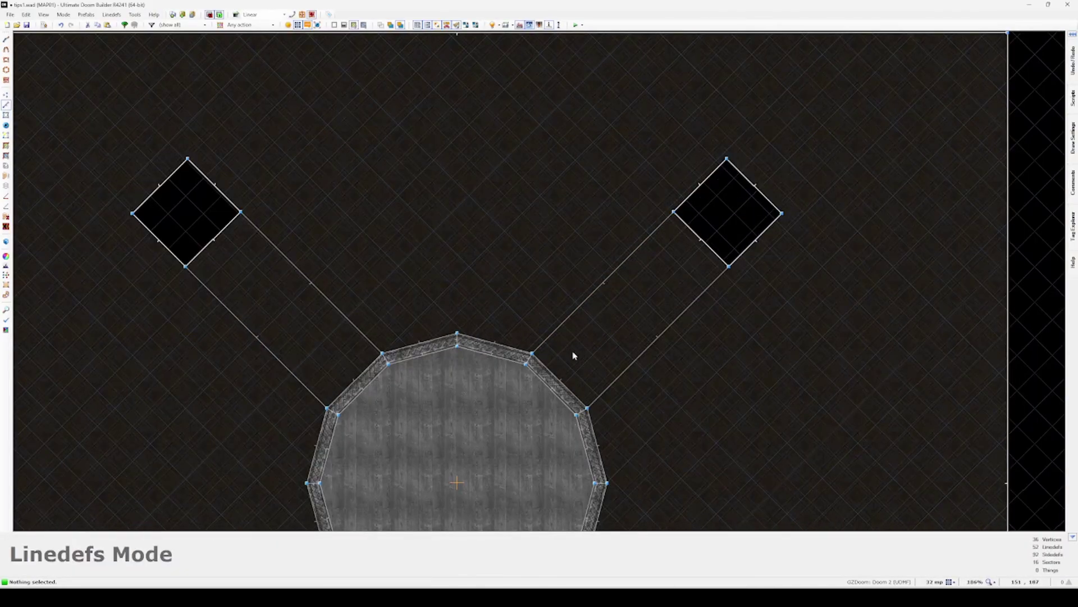
Try raising the floors of both diagonal strips to -24, and return them to -64
key(q)
key(s)
click(539, 281)
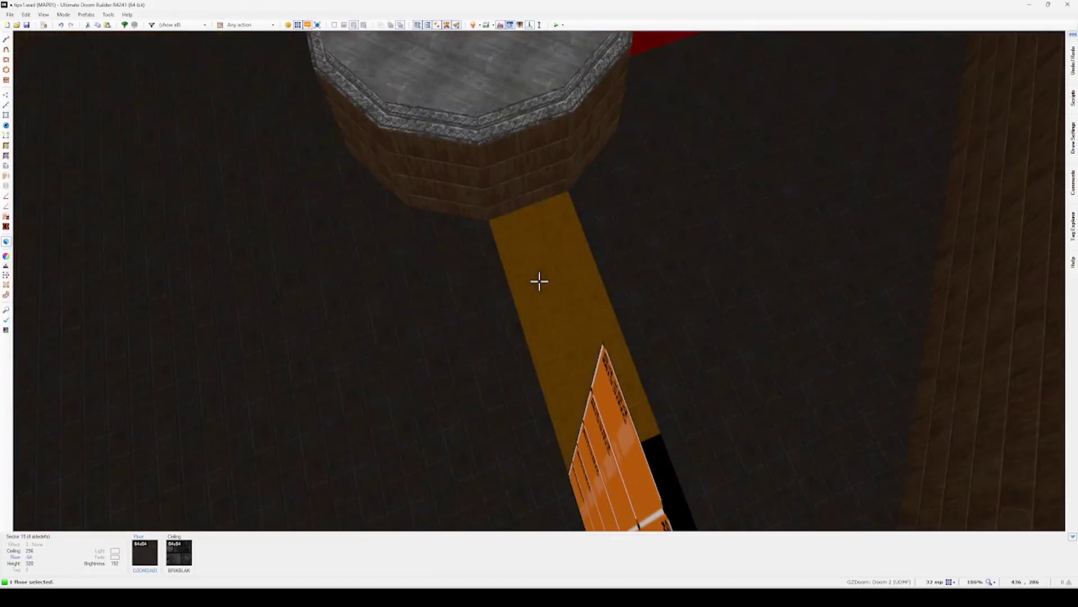
click(539, 281)
key(a)
scroll(539, 281, up, 5)
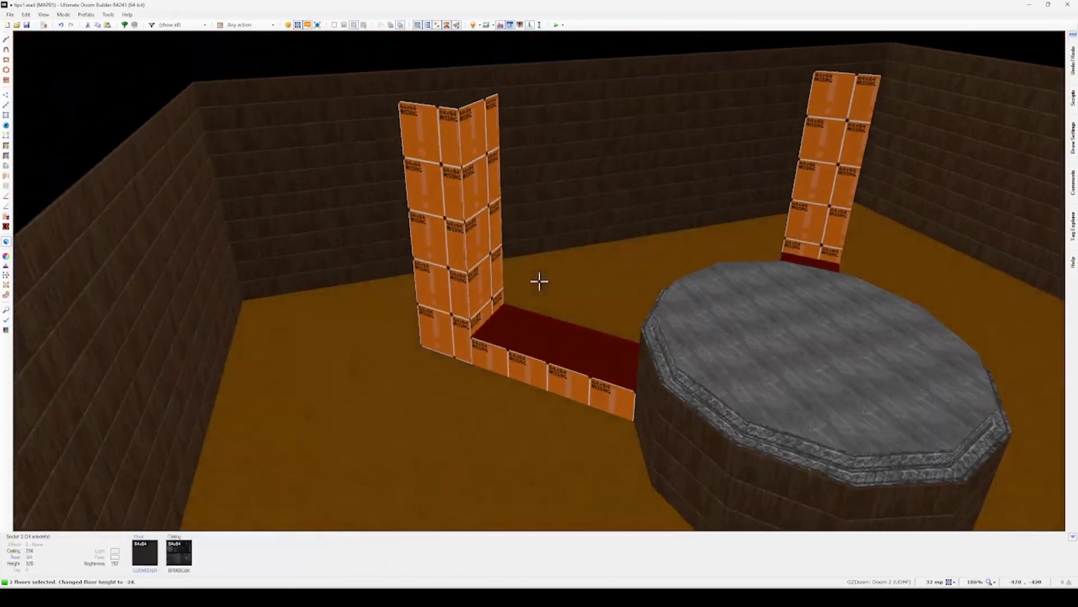
scroll(539, 281, down, 4)
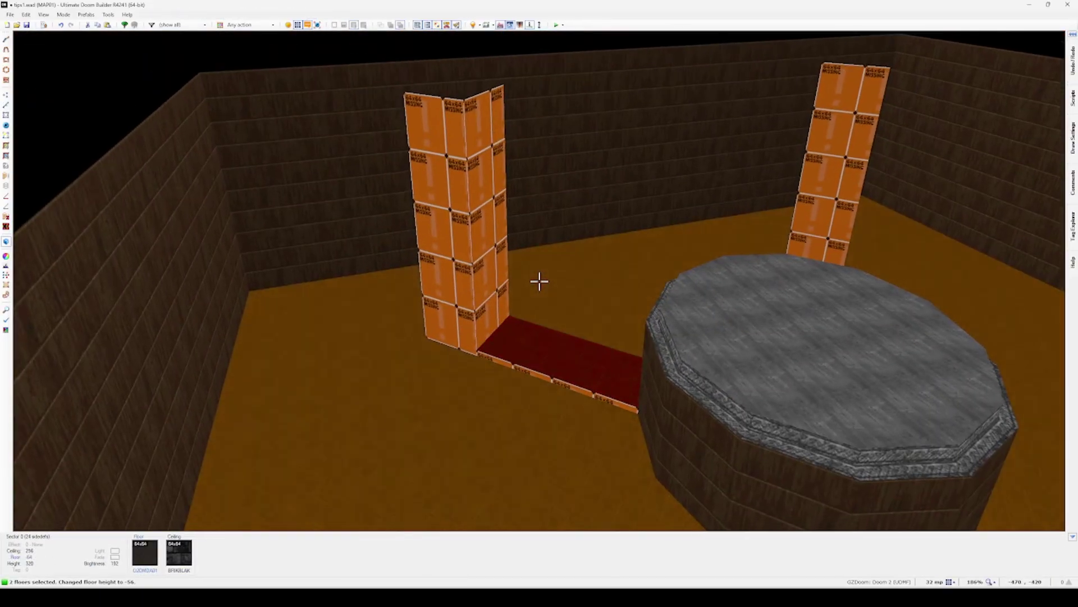
scroll(539, 281, down, 1)
key(w)
key(c)
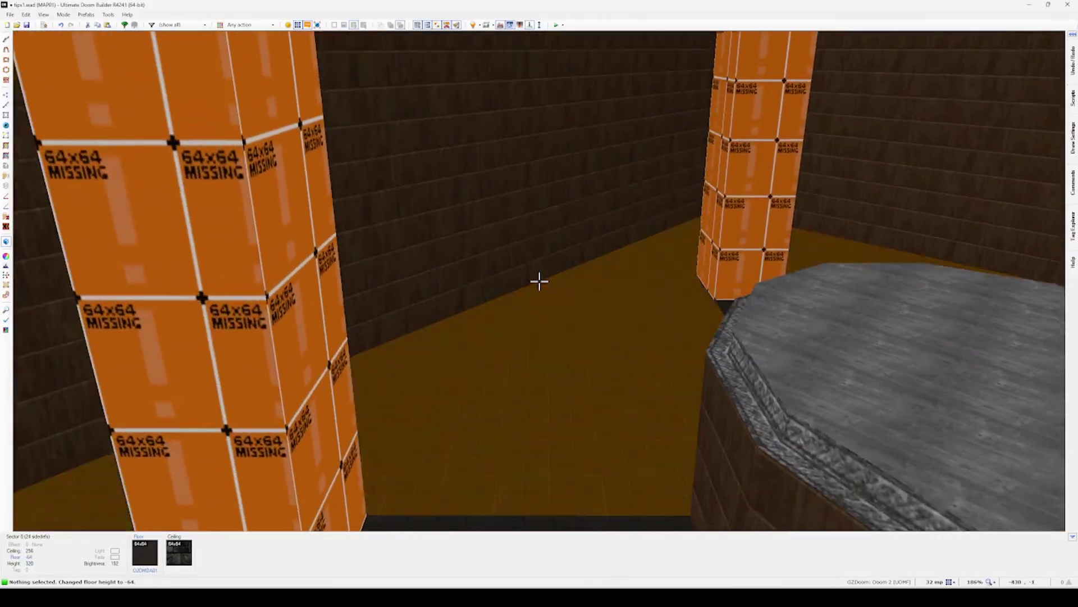
key(s)
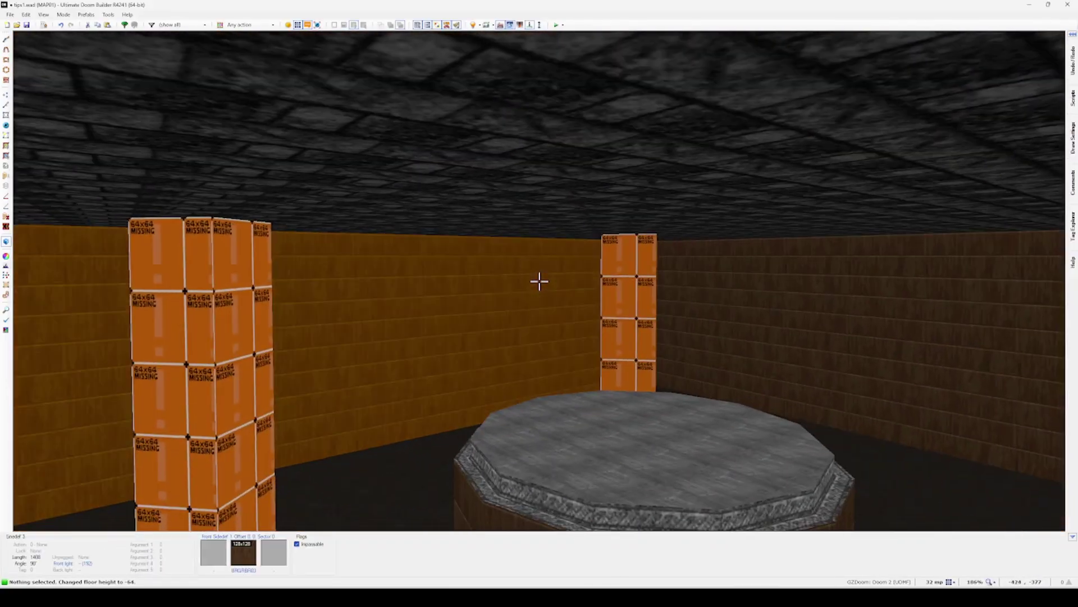
key(w)
key(q)
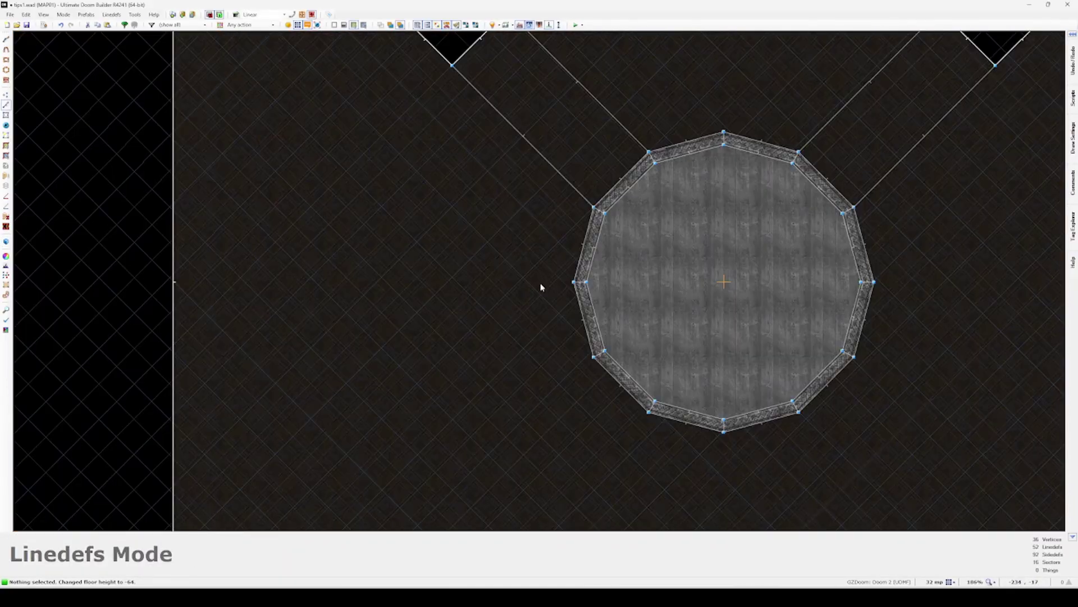
Align the grid to the north-west rim seam and draw a line about 80 long from its inner corner towards the platform centre
middle_drag(541, 287, 578, 381)
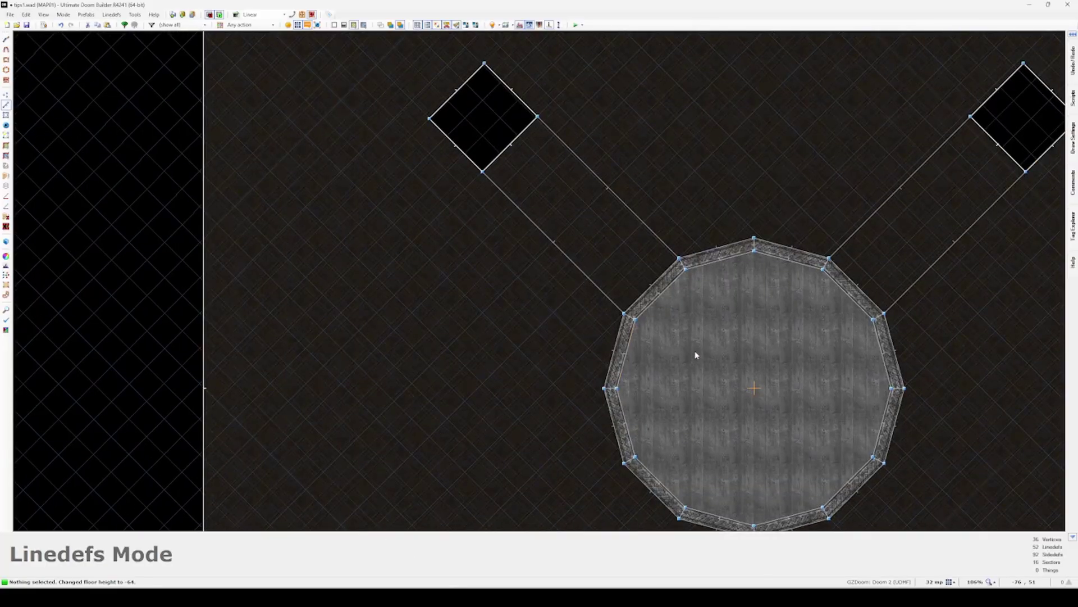
scroll(645, 330, up, 2)
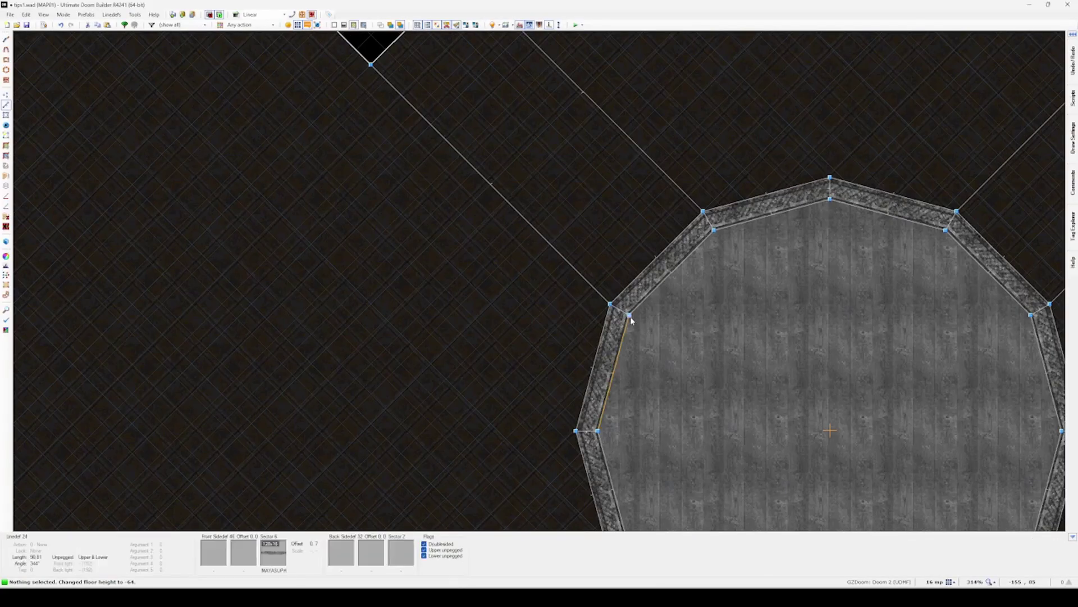
key(9)
middle_drag(626, 313, 505, 272)
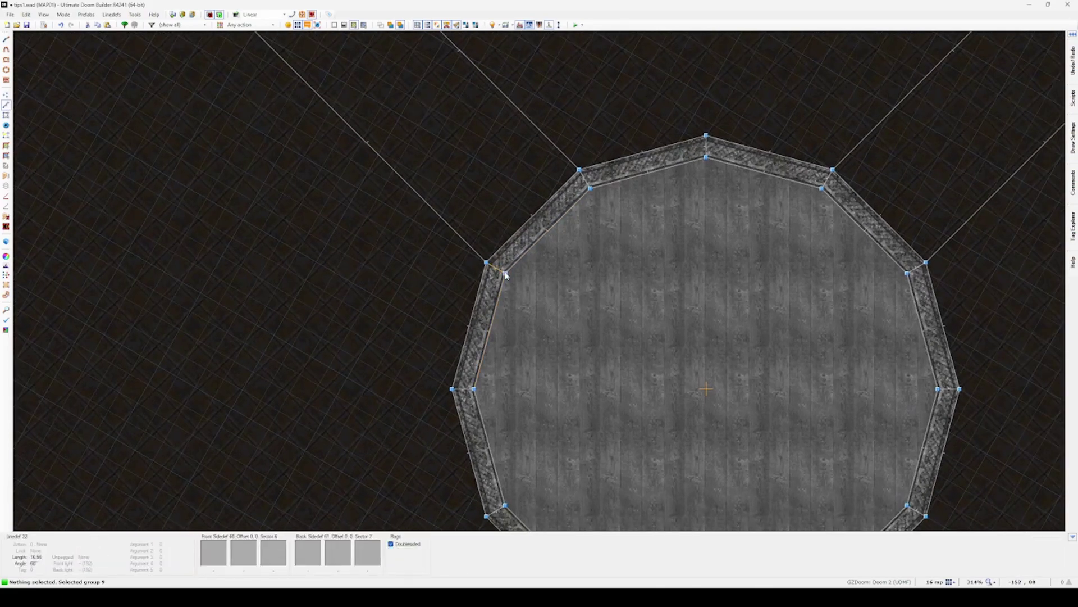
key(space)
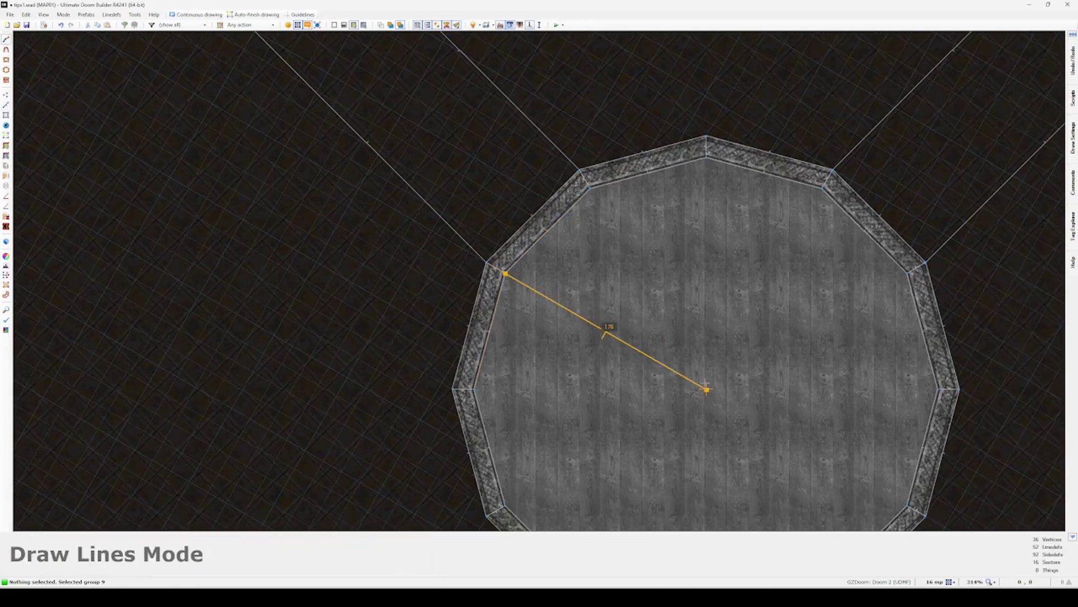
right_click(586, 327)
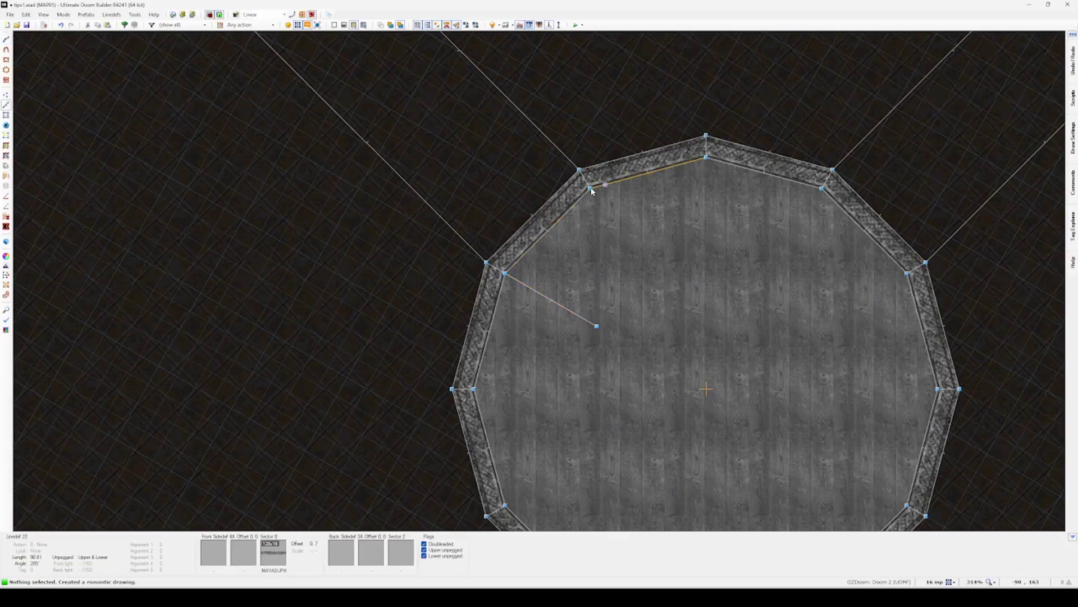
key(9)
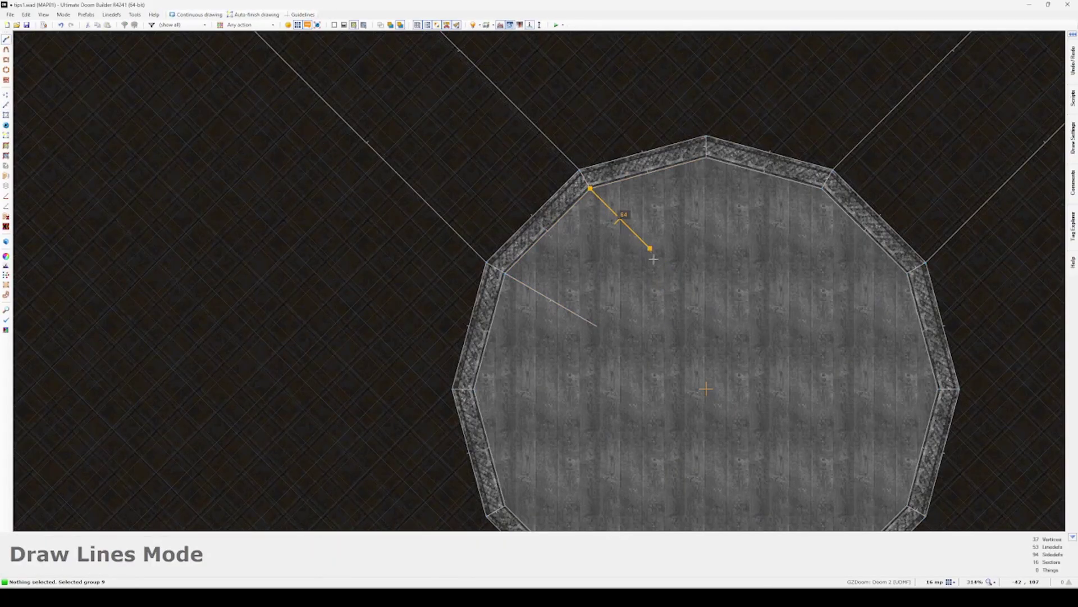
key(BackSpace)
key(Escape)
Align the grid to the neighbouring rim seam and draw a line about 80 long from its inner corner towards the platform centre
key(9)
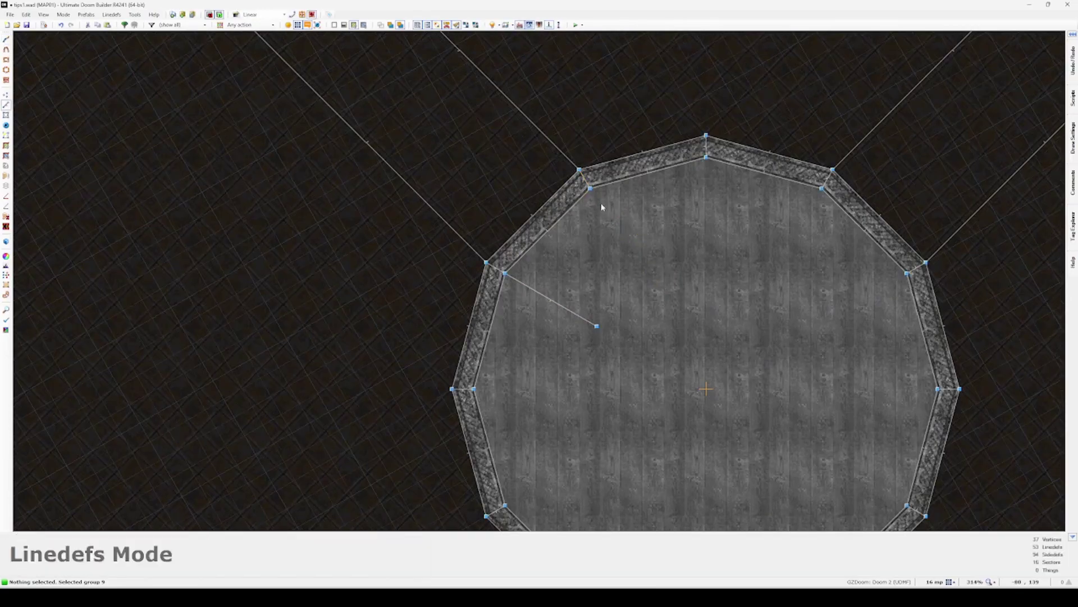
key(ctrl+d)
click(590, 188)
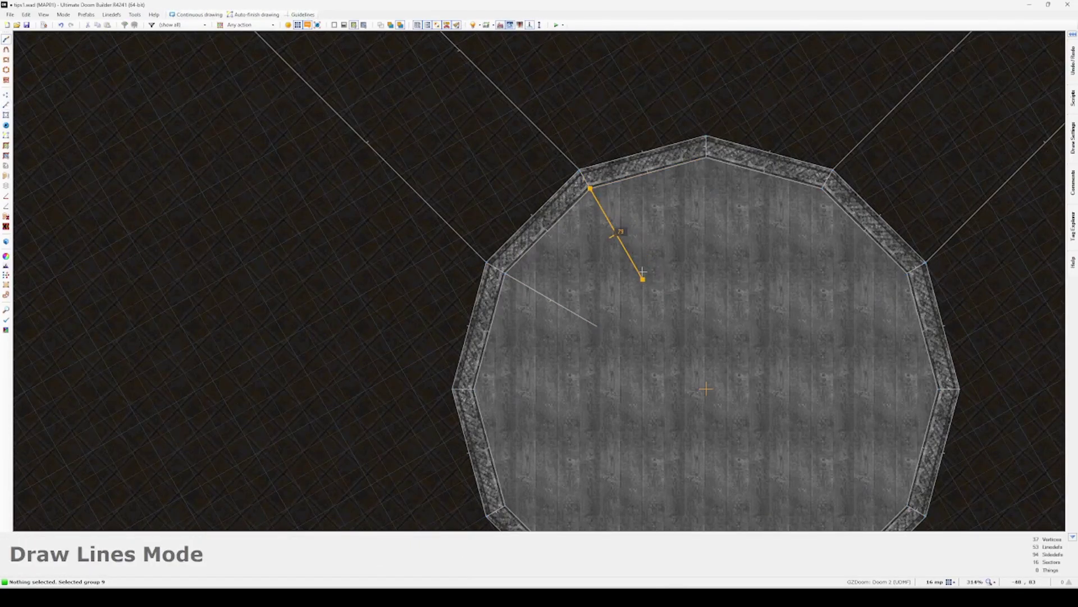
click(642, 279)
right_click(642, 279)
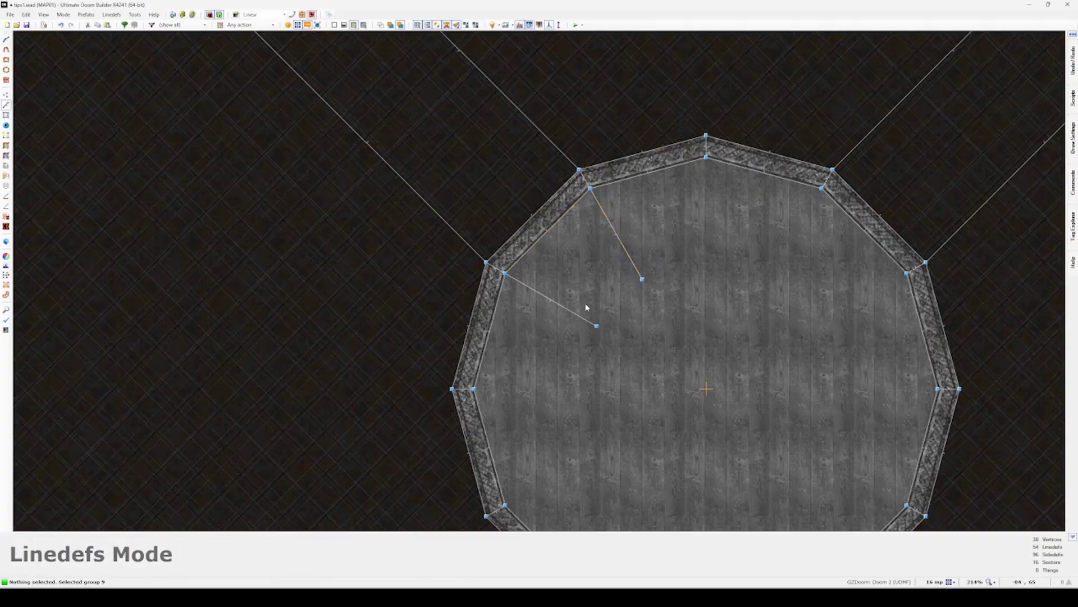
Connect the inner ends of the two lines and delete the enclosed sector, leaving a void block on the platform
key(space)
key(space)
key(Escape)
key(s)
click(595, 268)
key(Delete)
Try lowering the ceilings of both diagonal strips to form overhead beams
key(w)
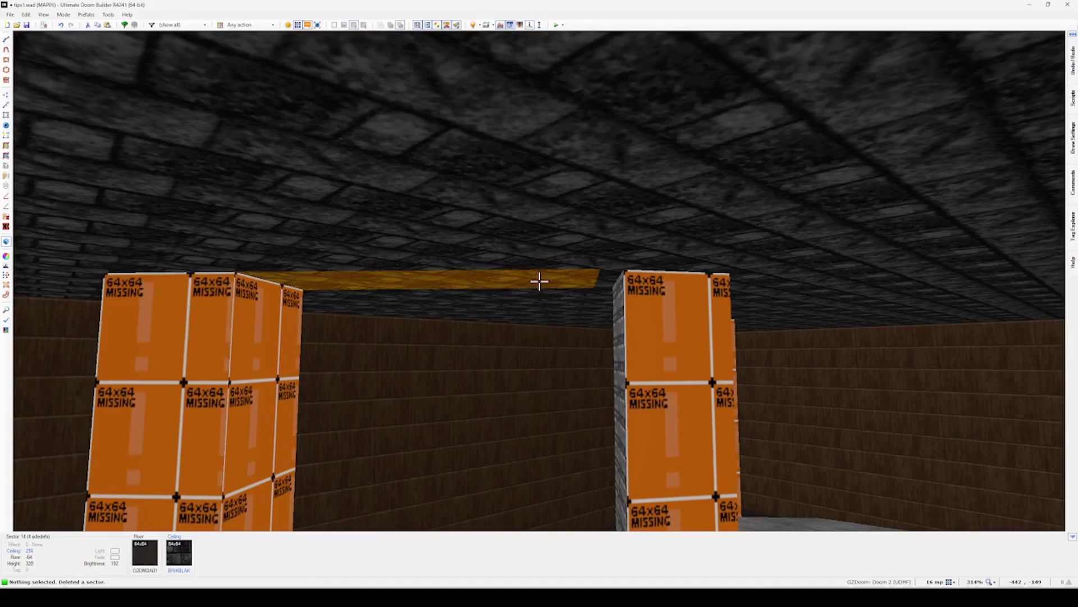
click(539, 280)
click(539, 281)
scroll(539, 280, down, 4)
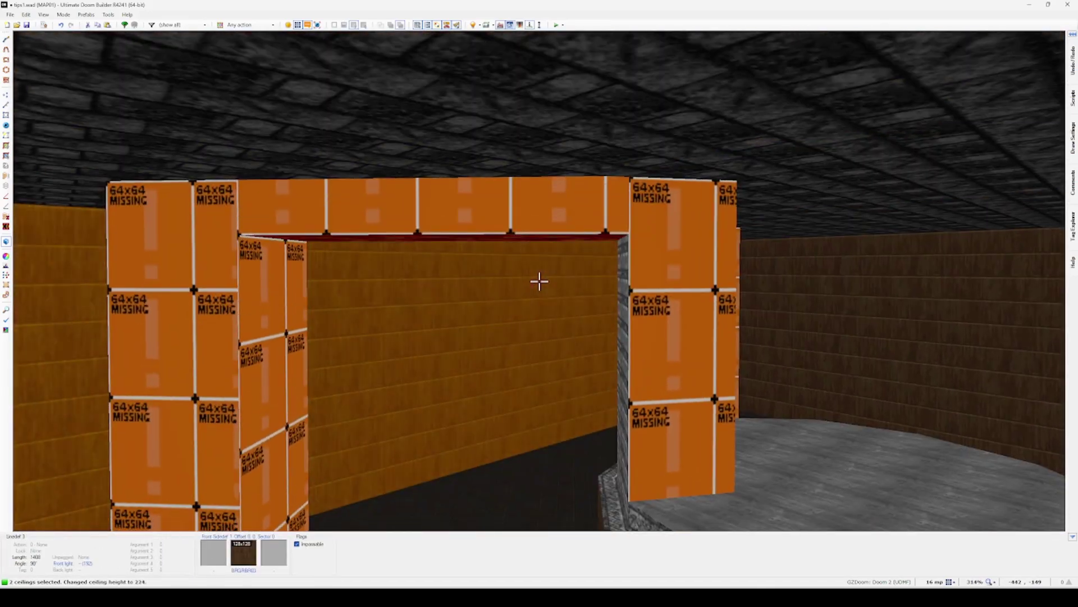
scroll(540, 281, down, 3)
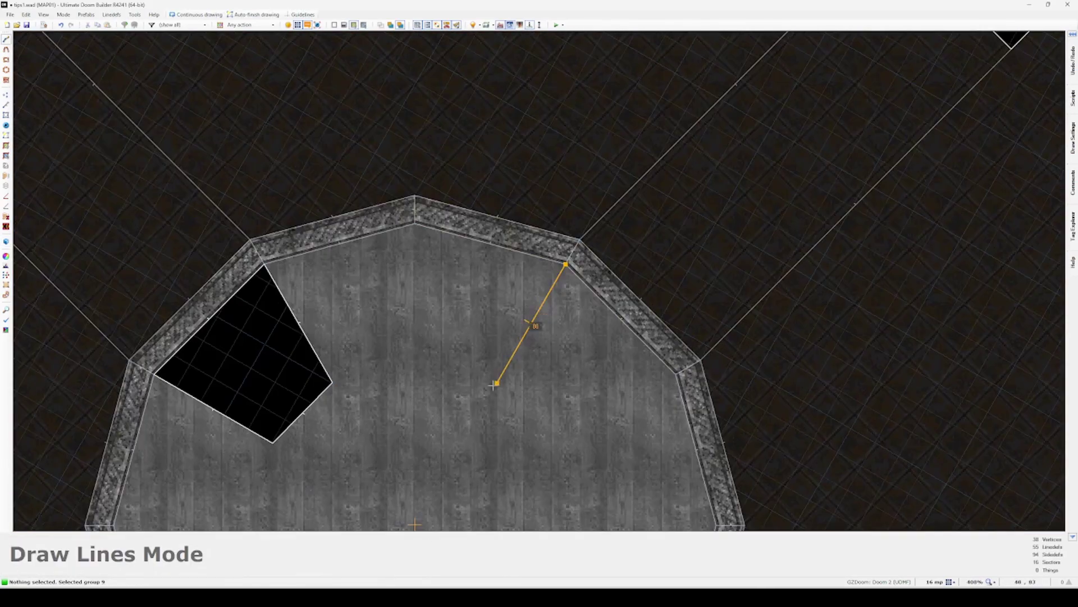
Draw two seam-aligned lines about 80 long from the inner corners of the north-east rim segment towards the platform centre
key(Return)
key(9)
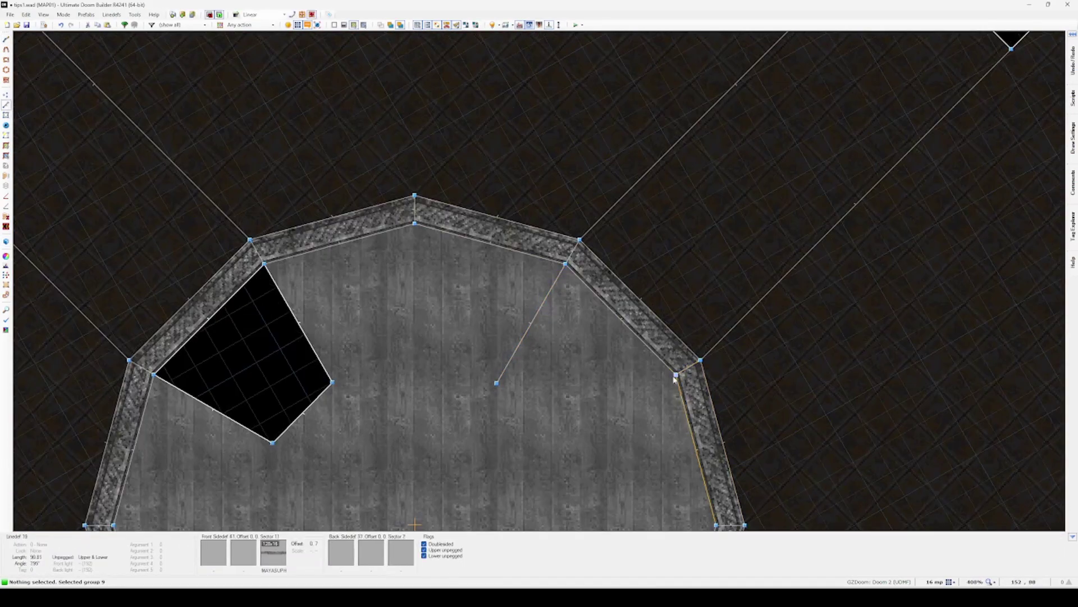
key(ctrl+d)
click(677, 376)
click(559, 445)
right_click(560, 446)
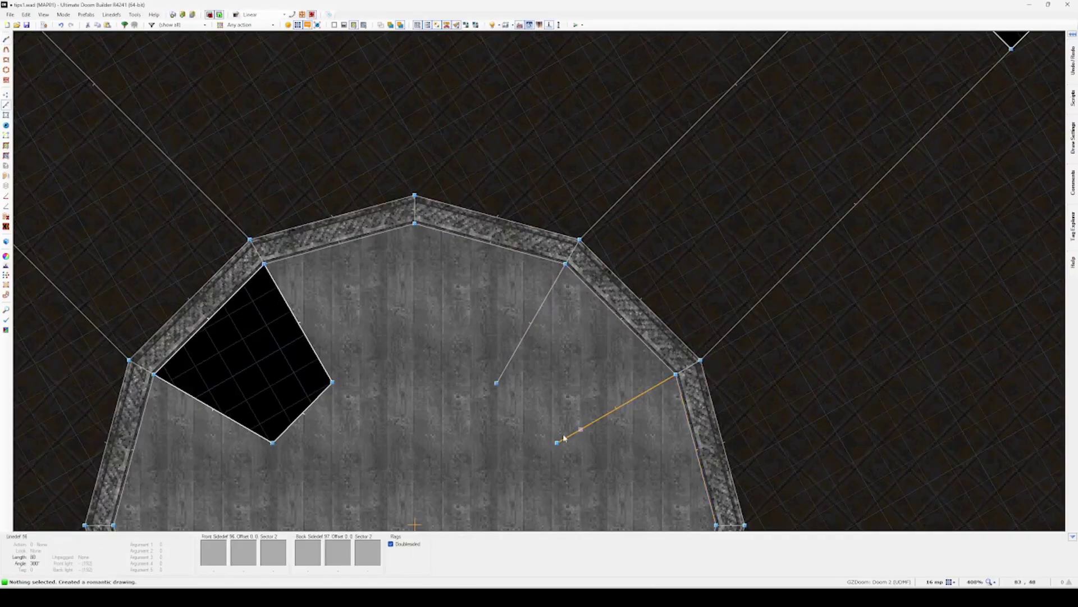
Connect the inner ends of the two north-east lines and delete the enclosed sector, leaving a second void block
key(d)
click(497, 382)
click(557, 443)
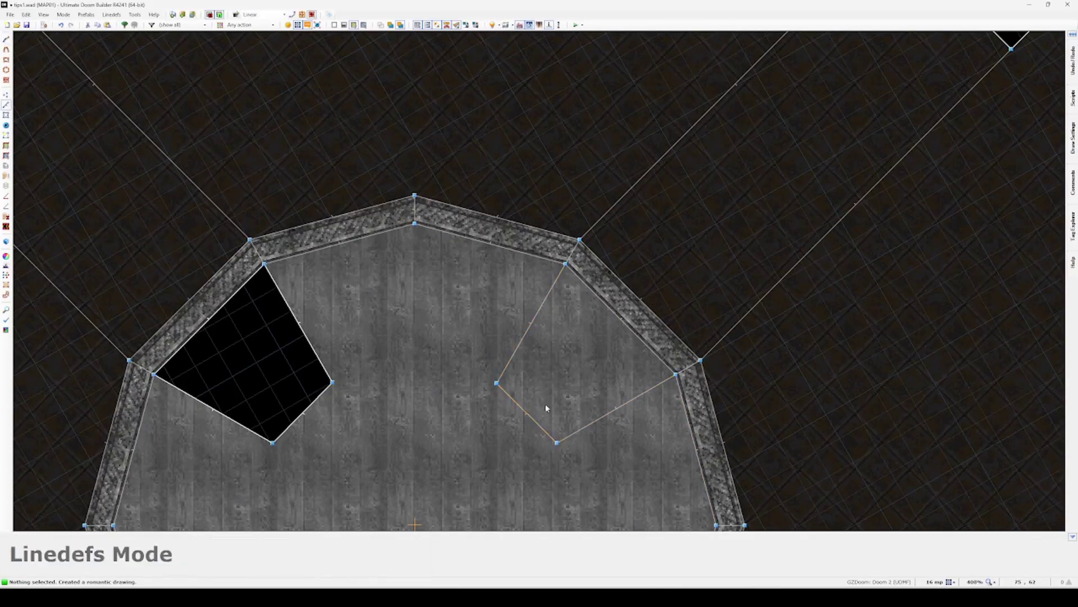
scroll(561, 375, down, 3)
key(s)
key(Delete)
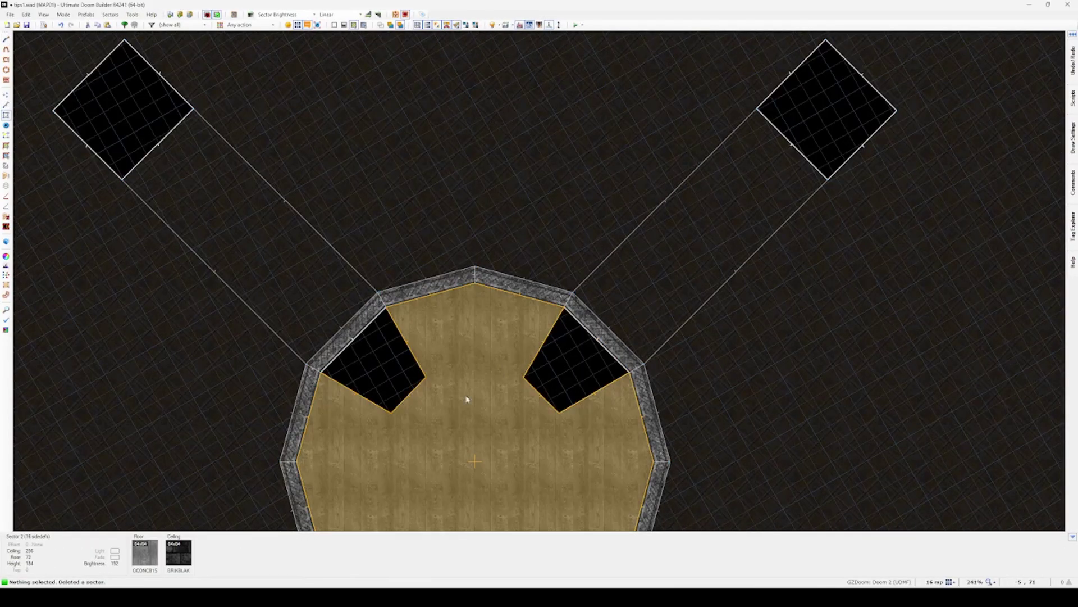
Copy the brown brick wall texture and flood-fill it onto the untextured pillar walls
key(q)
key(s)
key(ctrl+c)
key(ctrl+shift+v)
key(w)
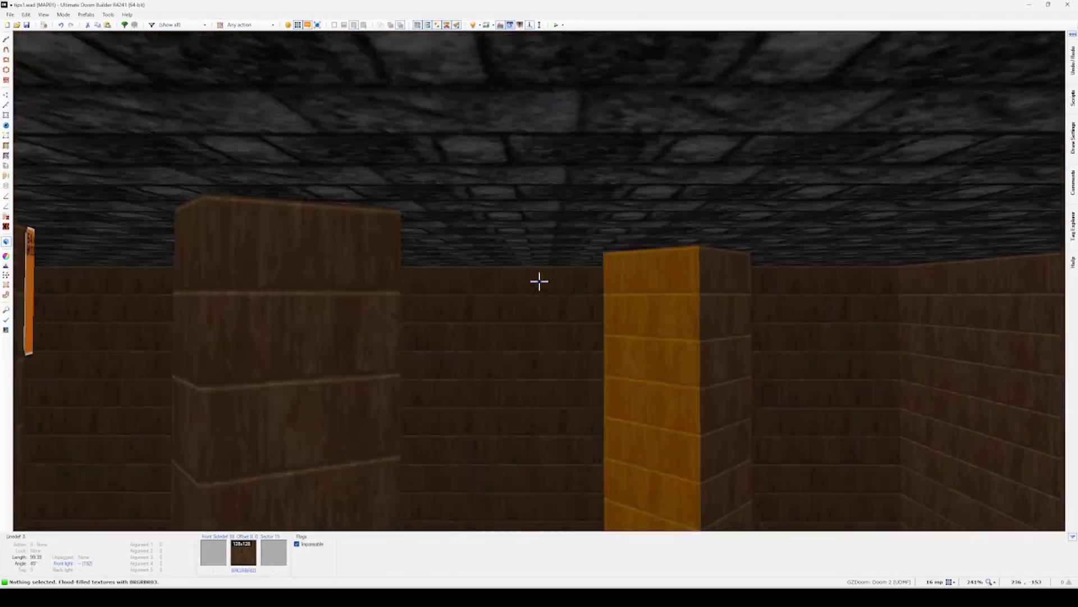
key(ctrl+shift+v)
key(s)
key(ctrl+shift+v)
Lower the ceilings of both diagonal strips to 192 to form overhead beams, and clear the selection
key(w)
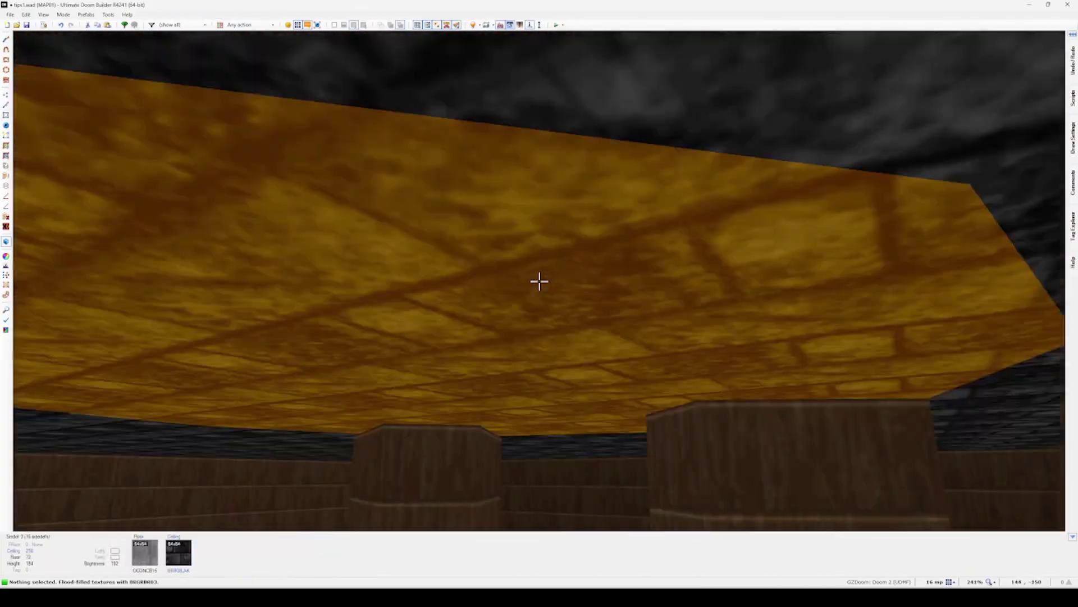
key(s)
click(539, 281)
key(d)
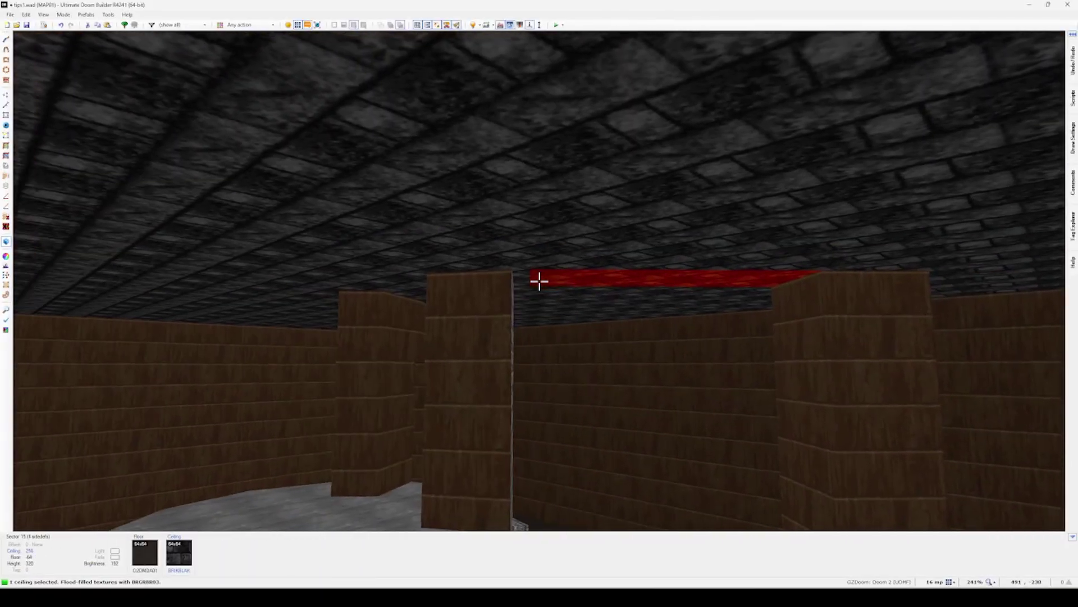
click(539, 281)
scroll(539, 281, down, 6)
scroll(539, 281, down, 2)
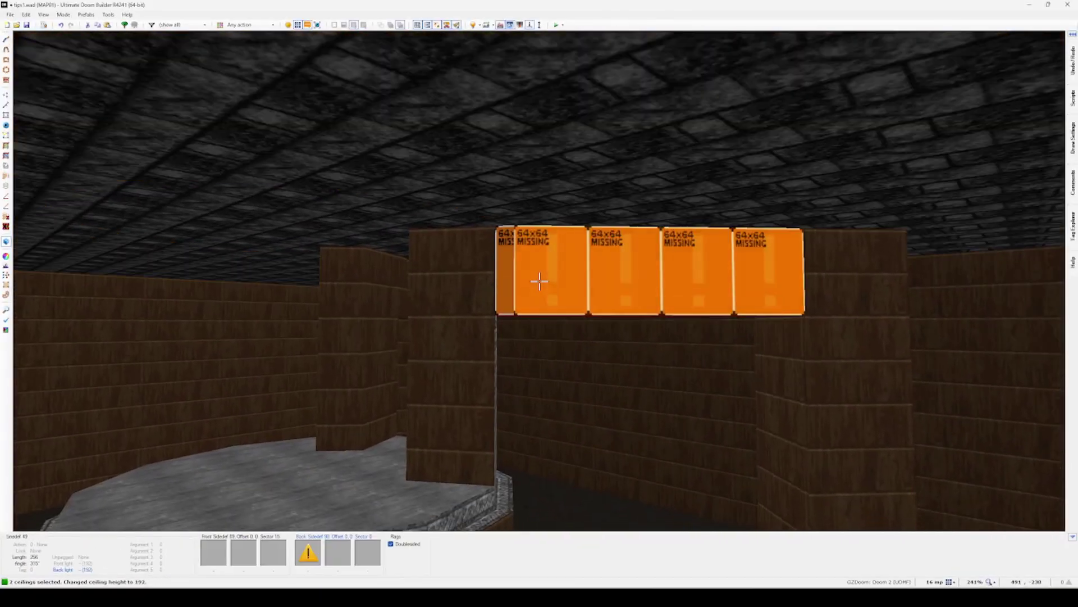
key(c)
Flood-fill the untextured beam faces with the brown brick texture and auto-align the textures in X and Y
key(ctrl+shift+v)
key(w)
key(w)
key(ctrl+a)
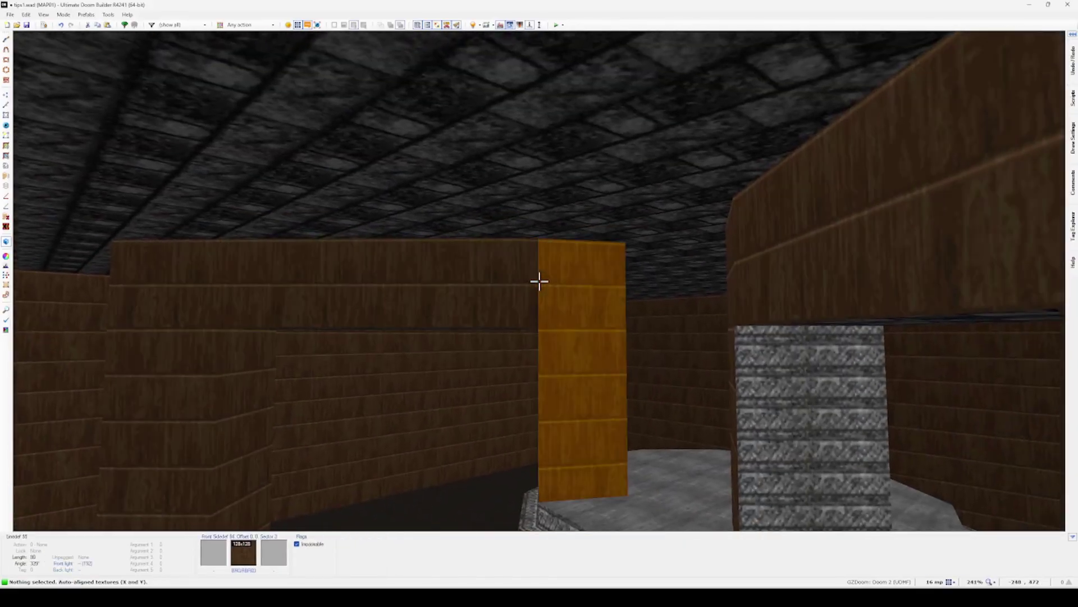
Inspect the textured pillars and overhead beams around the platform in 3D, and return to the 2D map
key(d)
key(d)
key(d)
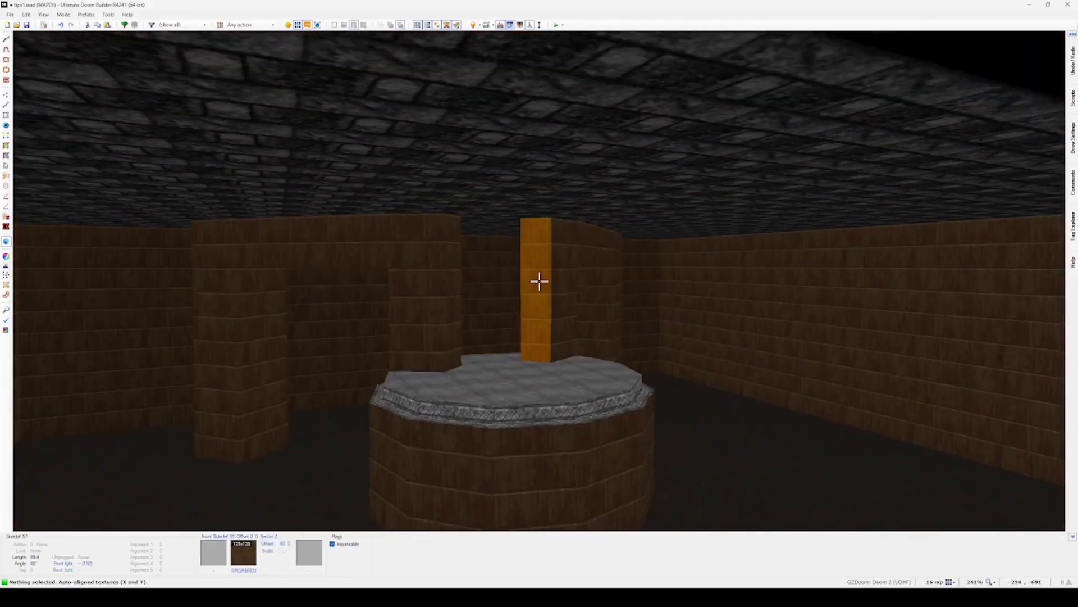
key(a)
key(d)
key(w)
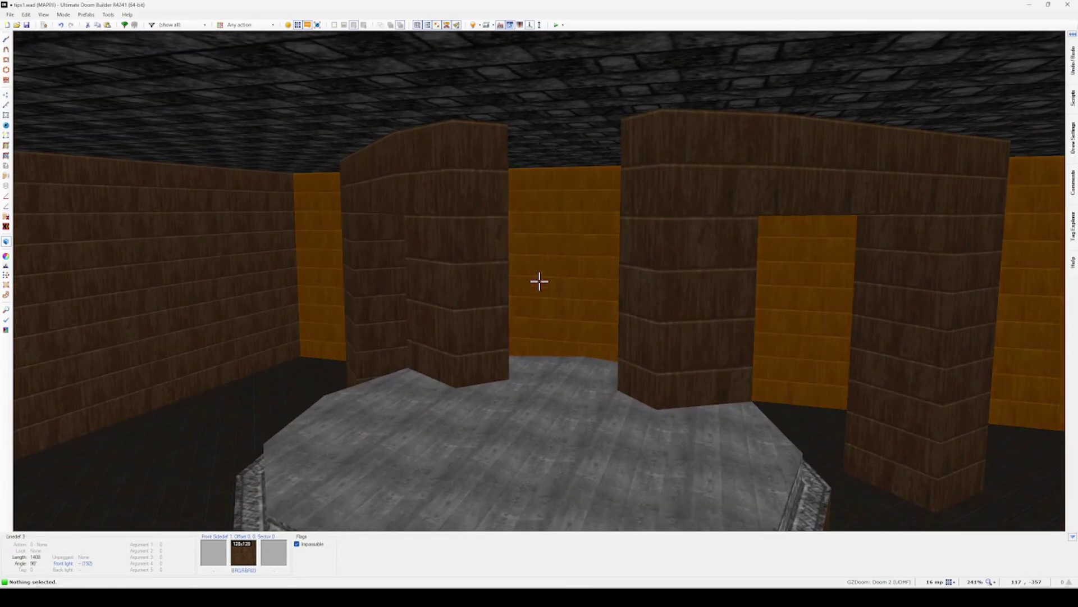
key(q)
scroll(542, 282, down, 4)
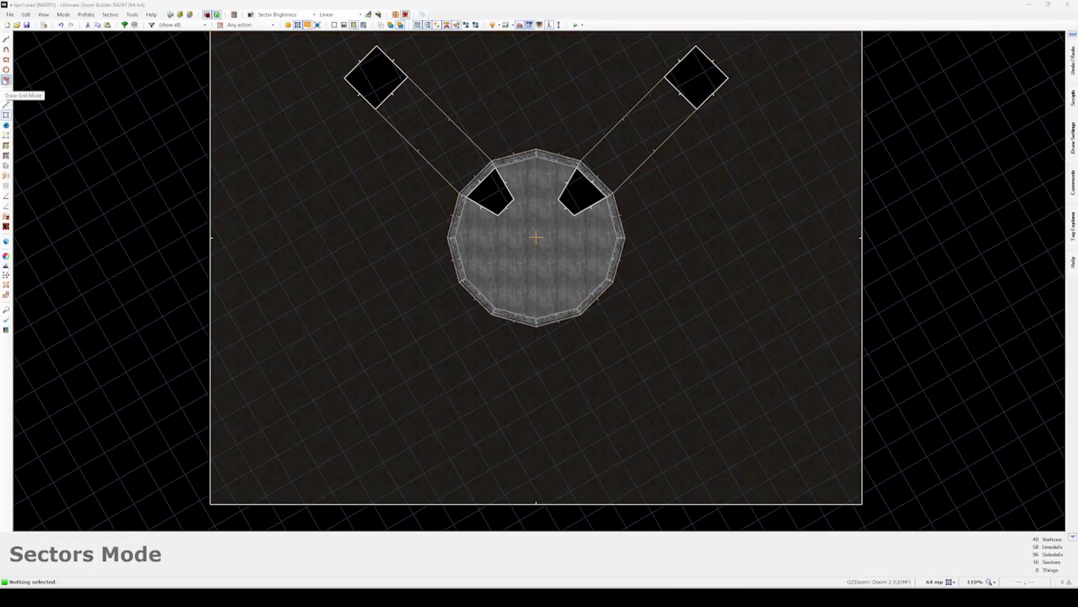
Start Draw Grid Mode and set the number of slices to 10 horizontal and 0 vertical
click(6, 81)
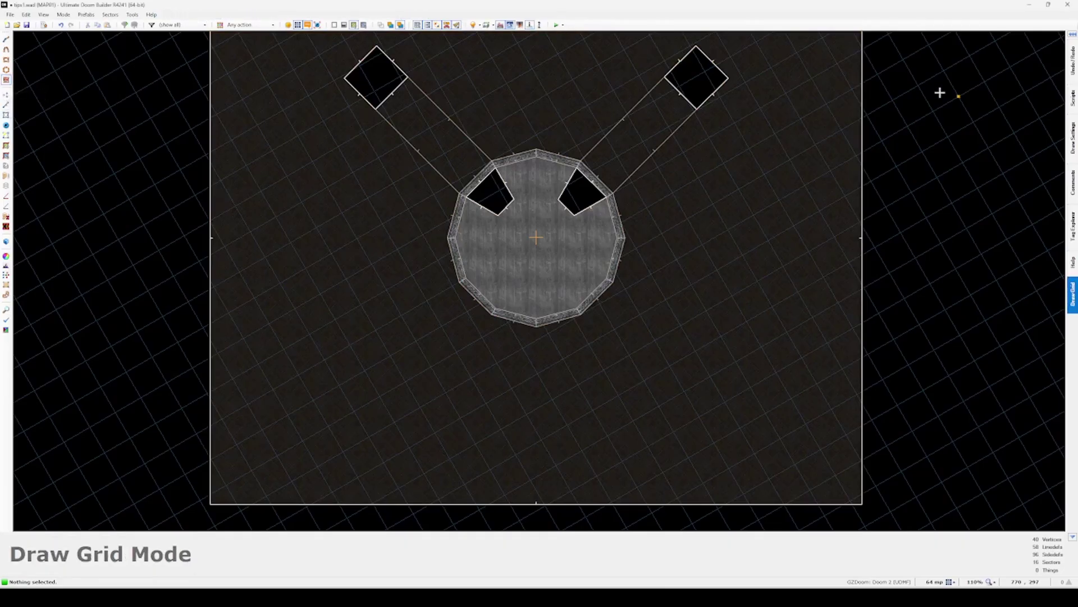
mouse_move(1074, 289)
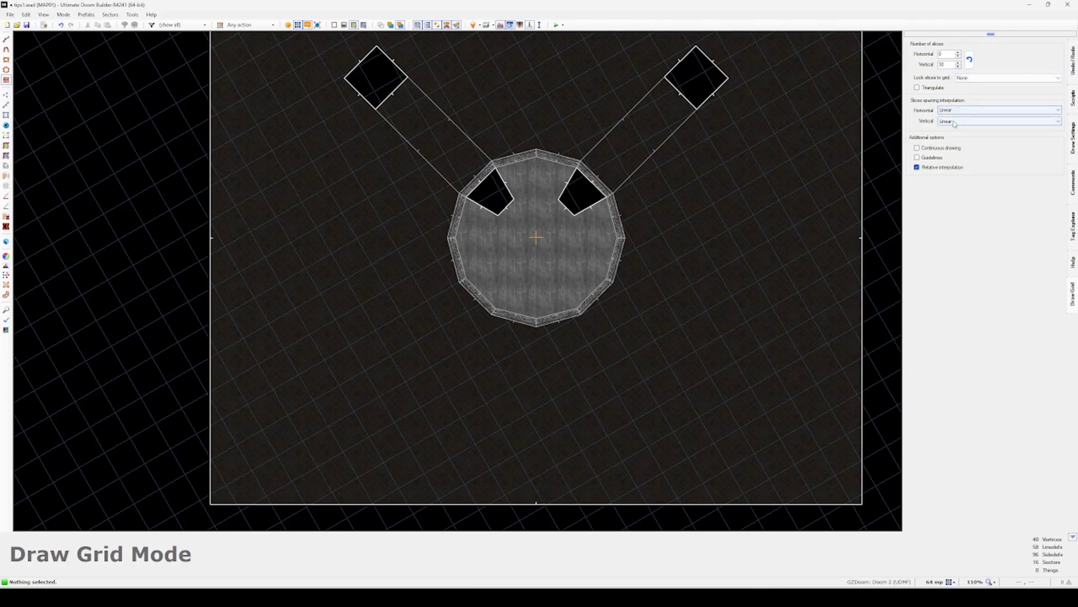
drag(951, 65, 933, 67)
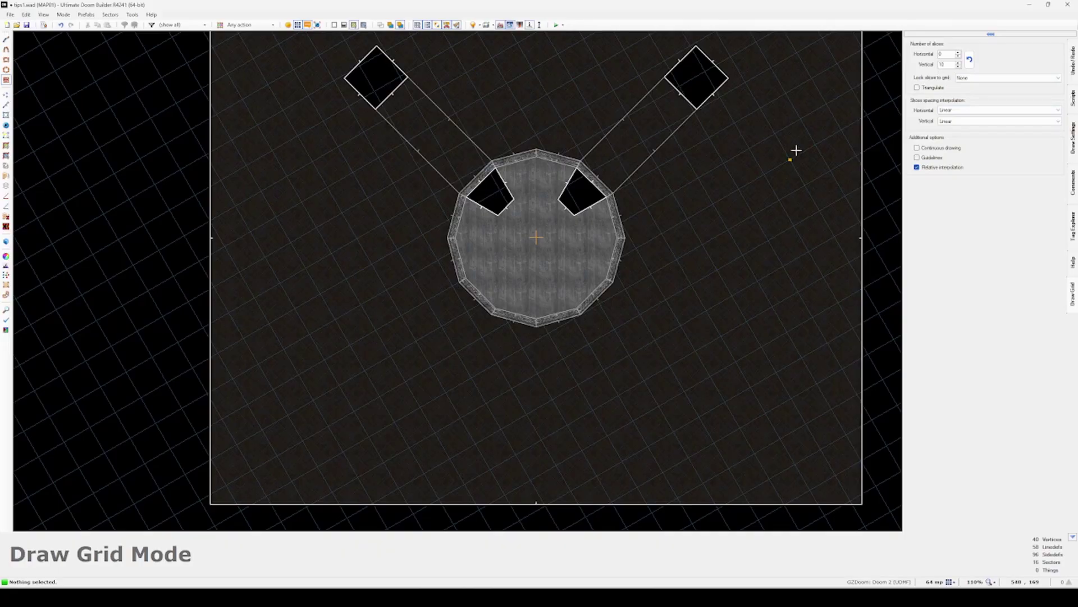
scroll(506, 317, up, 3)
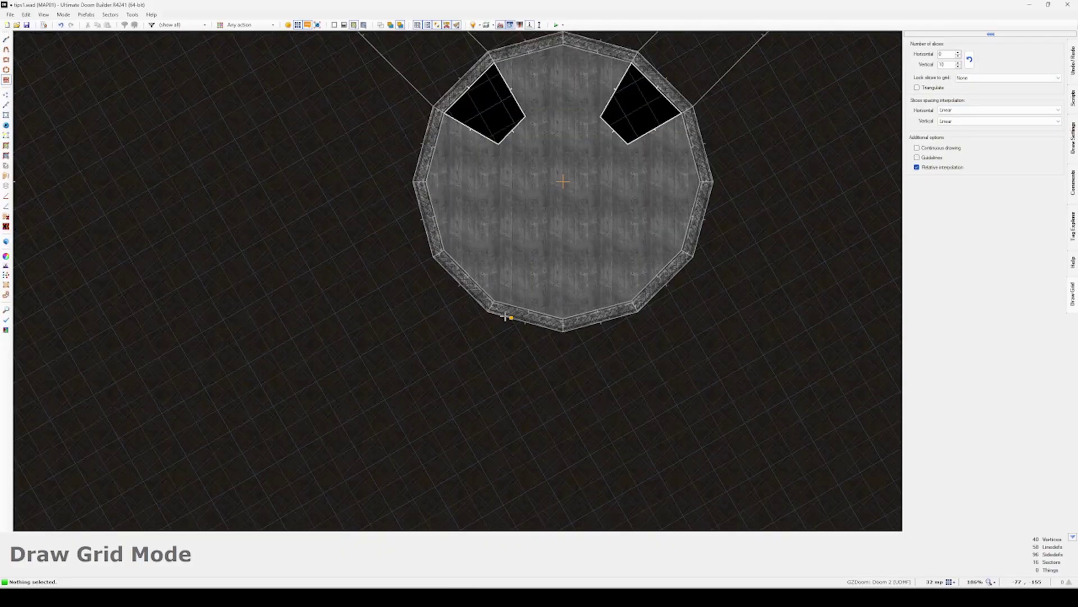
click(551, 283)
key(Escape)
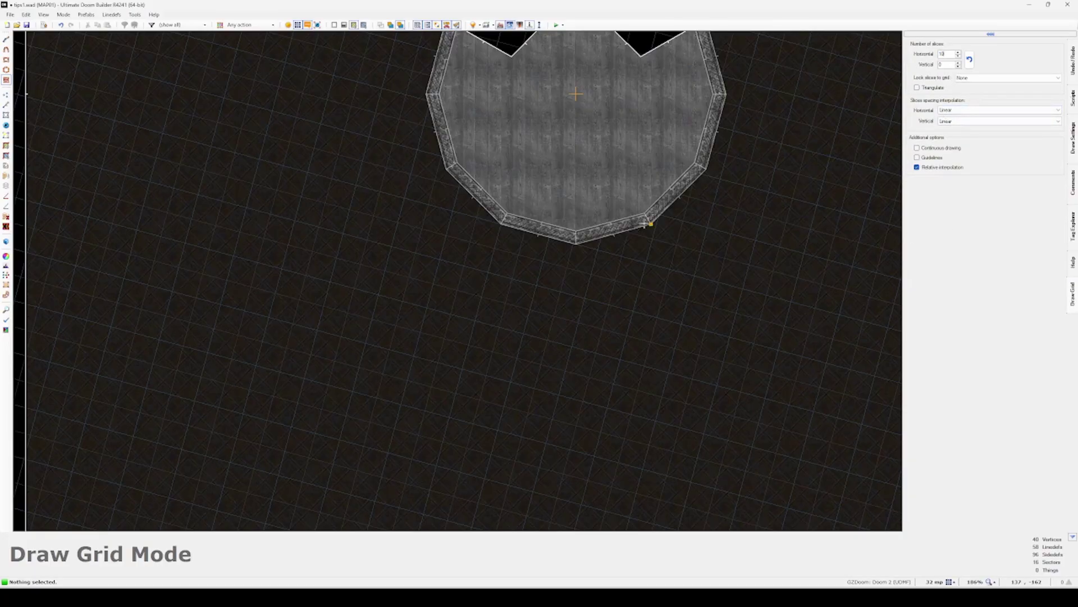
click(501, 224)
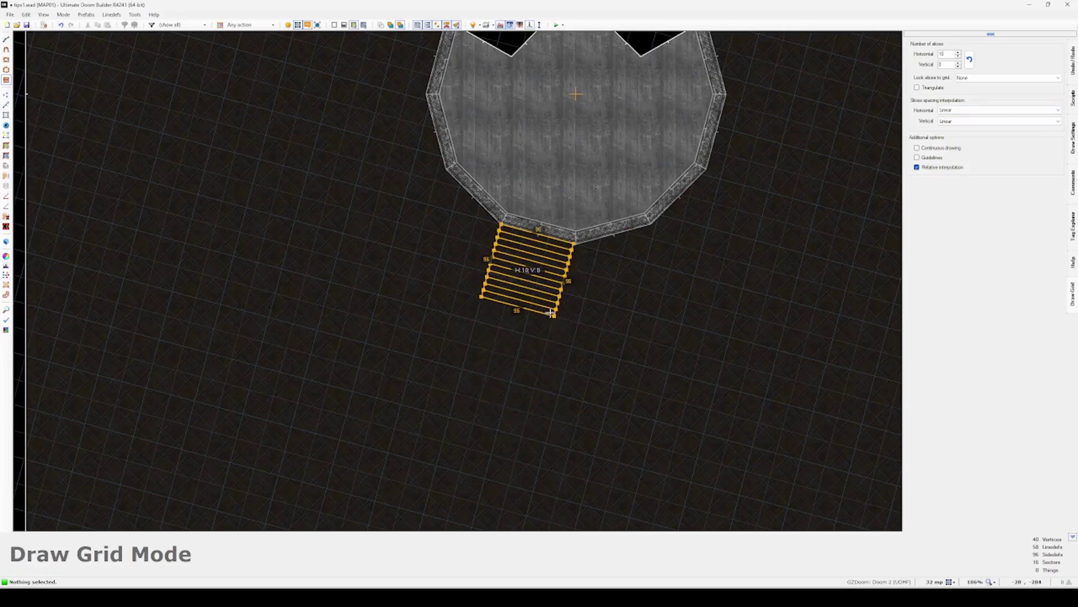
scroll(562, 309, up, 5)
scroll(561, 356, up, 3)
scroll(549, 373, down, 4)
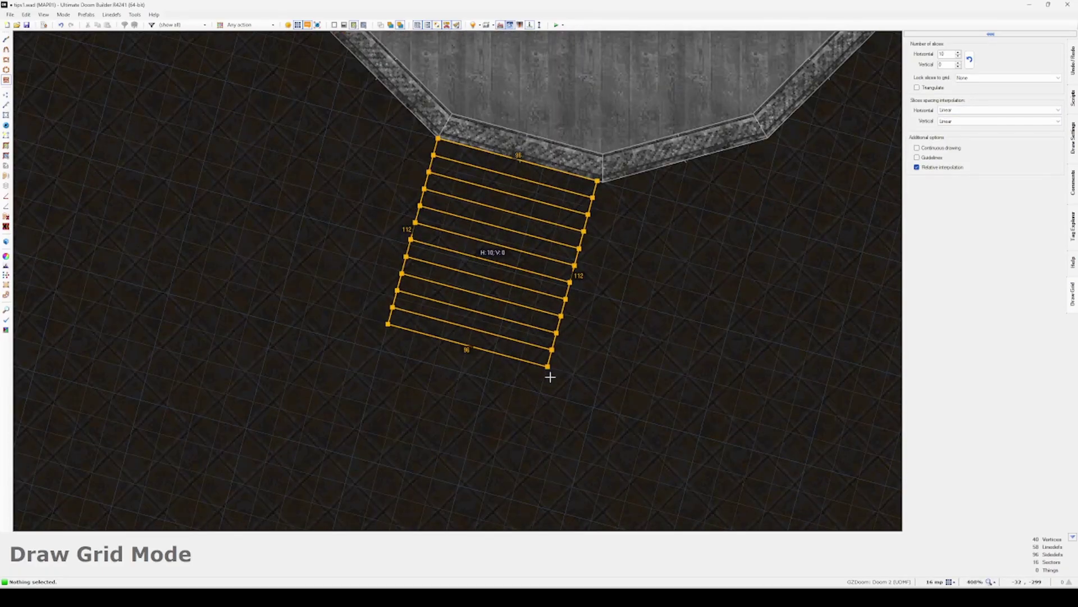
scroll(535, 374, down, 4)
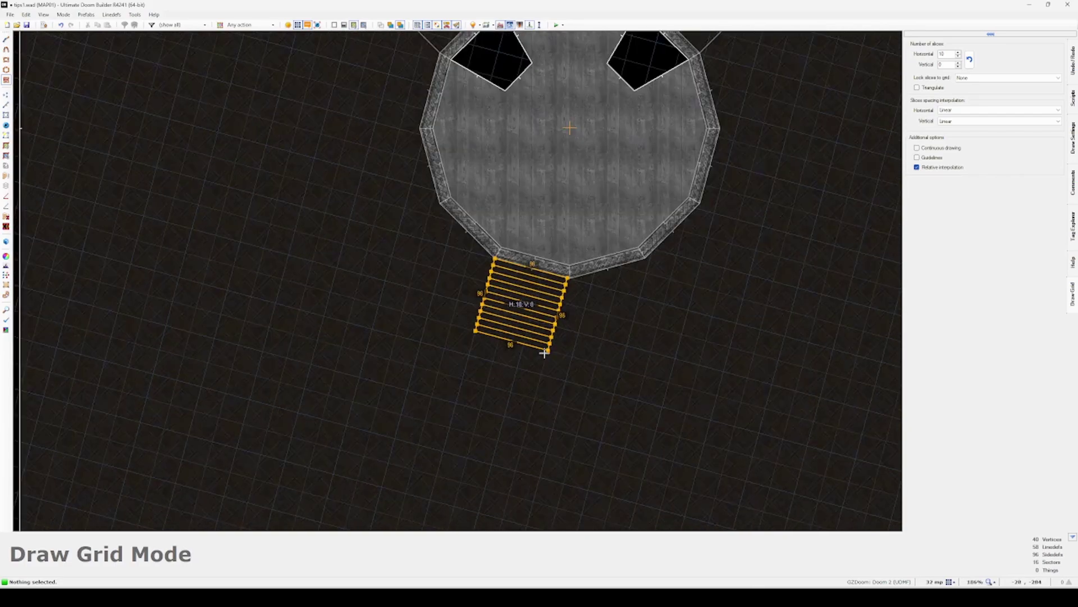
middle_drag(529, 429, 542, 351)
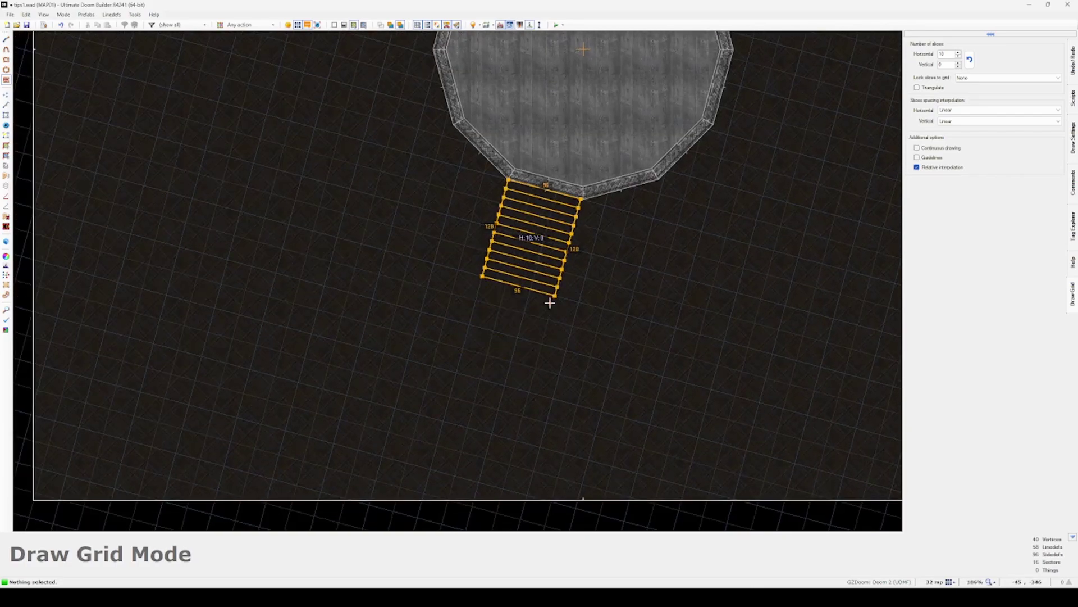
key(BackSpace)
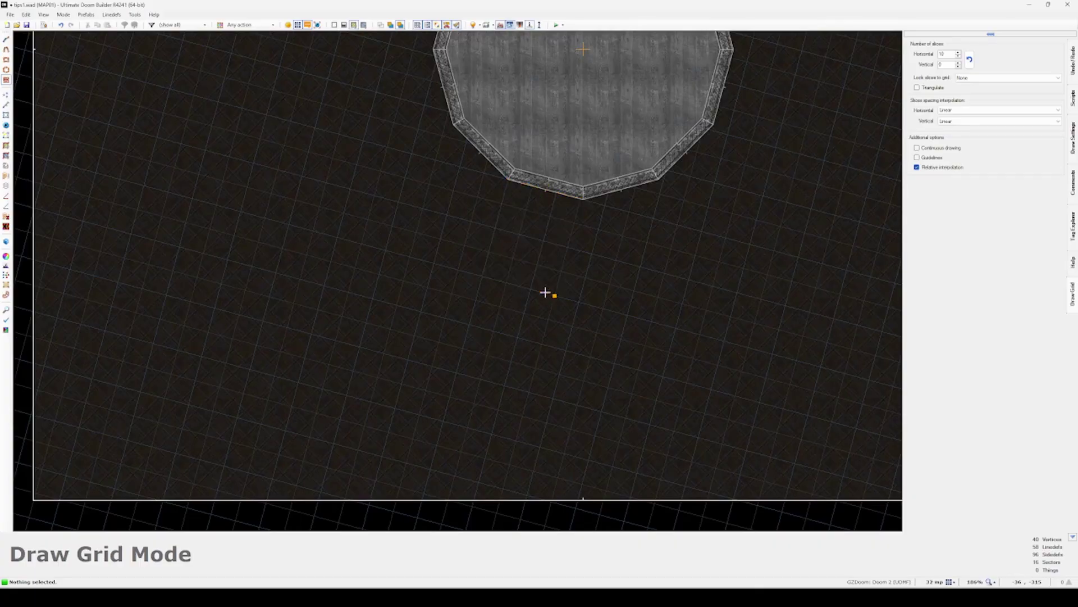
Draw a sliced grid 96 wide and 224 long, extending outward from the platform's south-southwest edge
click(506, 183)
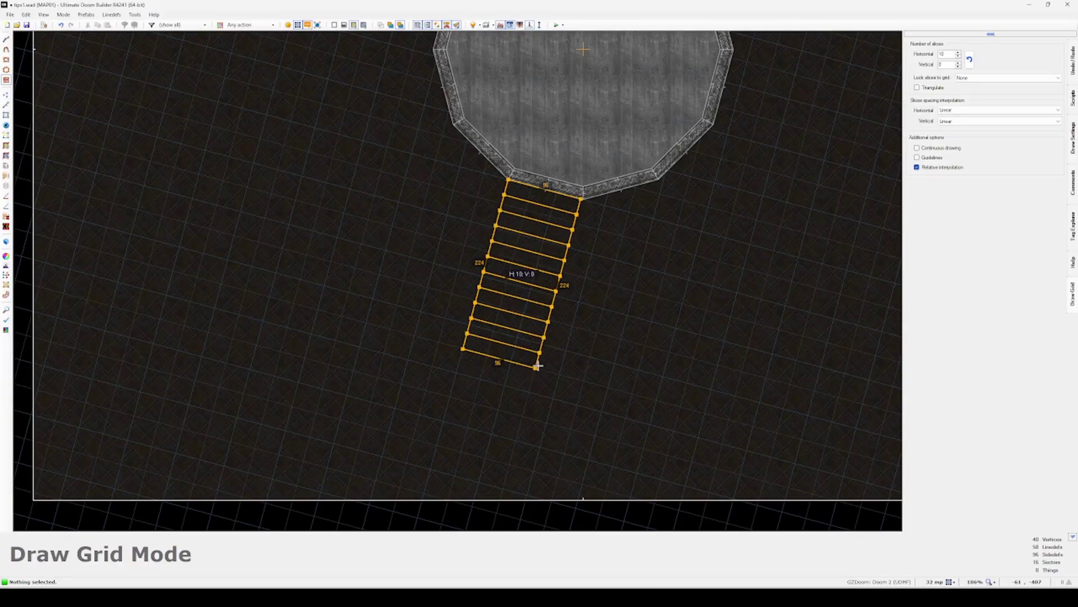
click(537, 366)
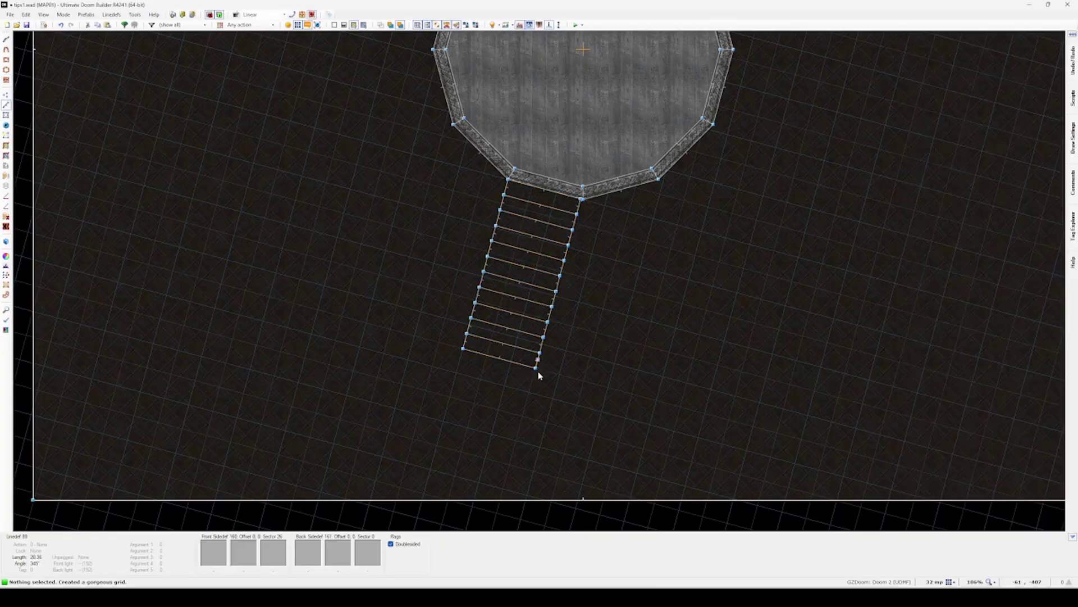
Select the eleven linedefs along the grid's eastern long edge, from the outer end to the platform, and clear the selection
key(v)
key(l)
click(540, 361)
click(544, 345)
click(548, 329)
click(550, 314)
click(555, 298)
click(558, 284)
click(562, 268)
click(566, 252)
click(571, 238)
click(574, 222)
click(579, 207)
scroll(582, 209, up, 10)
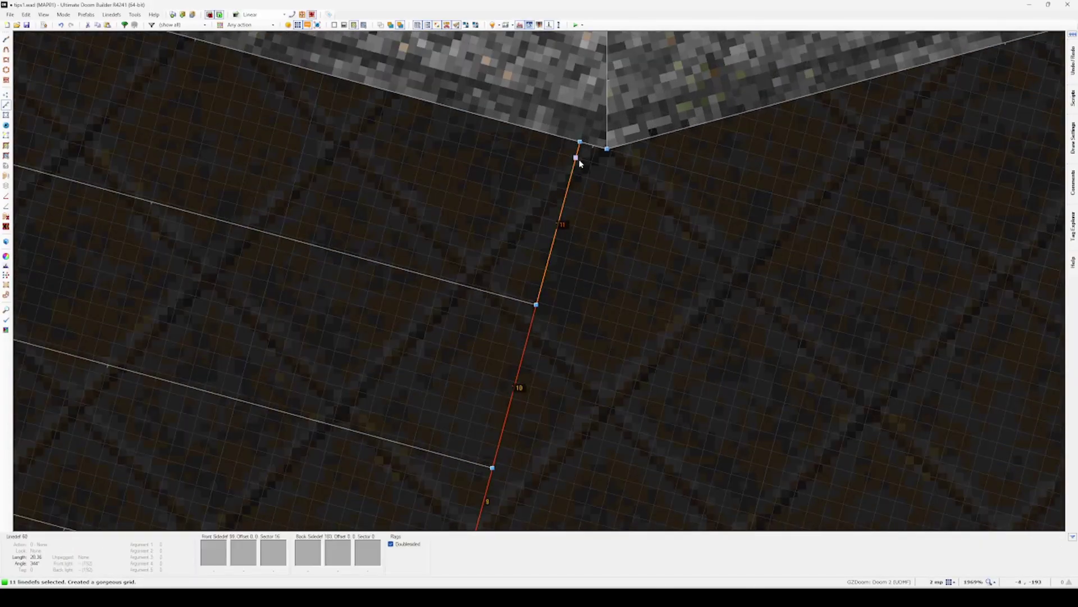
scroll(605, 177, down, 10)
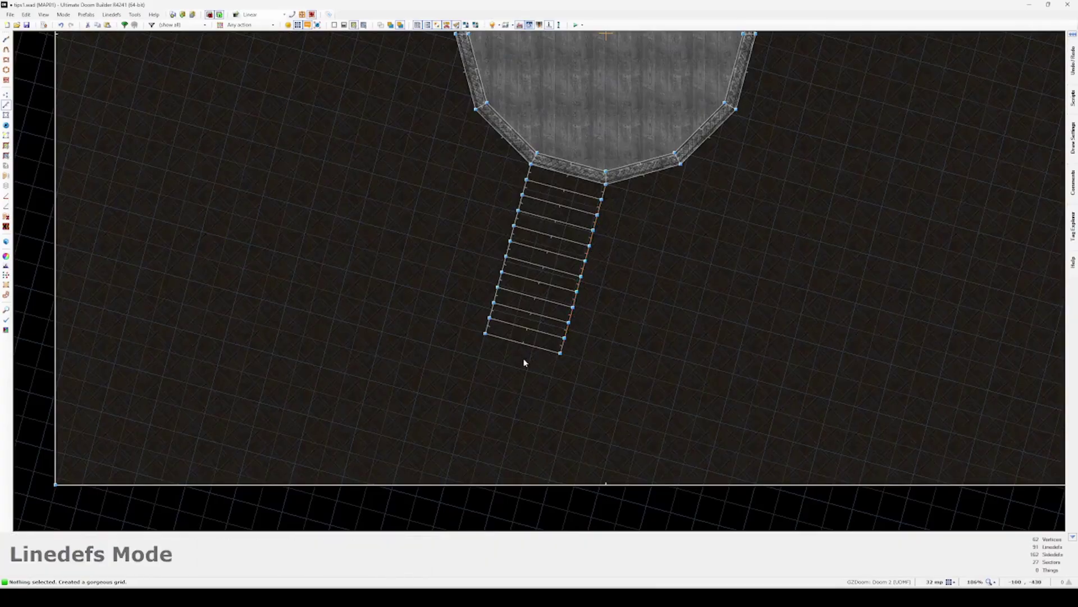
Select the eleven strip floors in front of the platform in 3D, leaving out the surrounding room floor
key(q)
key(s)
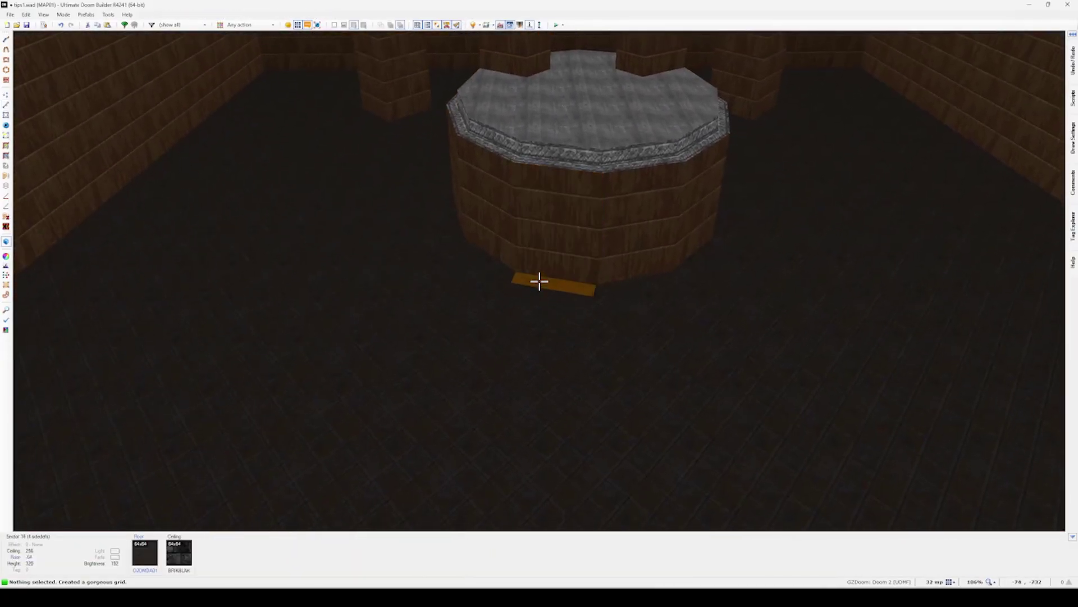
shift+click(539, 281)
click(540, 282)
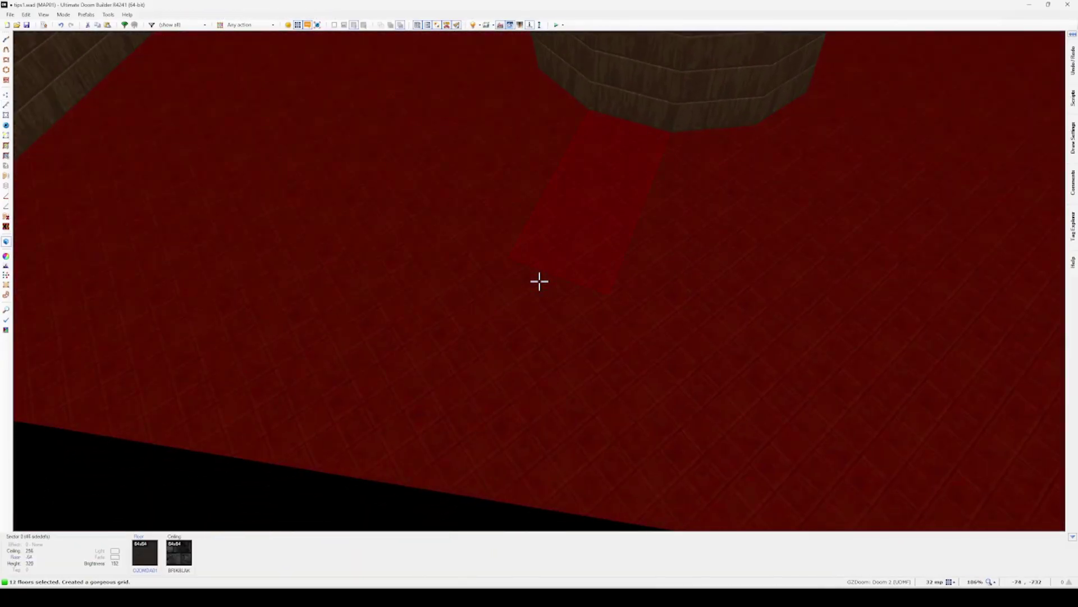
key(c)
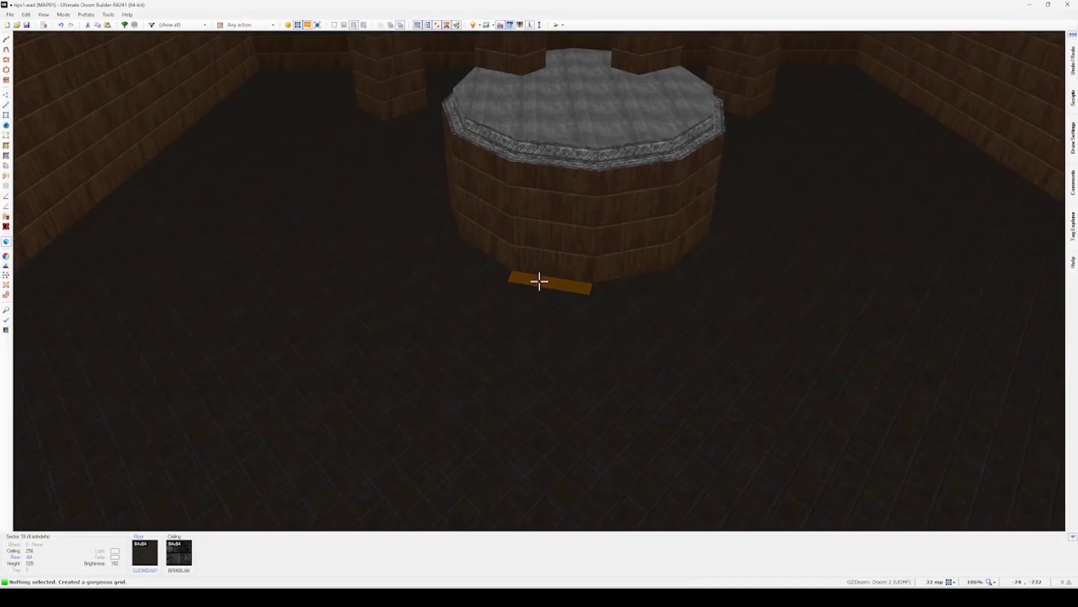
shift+click(540, 282)
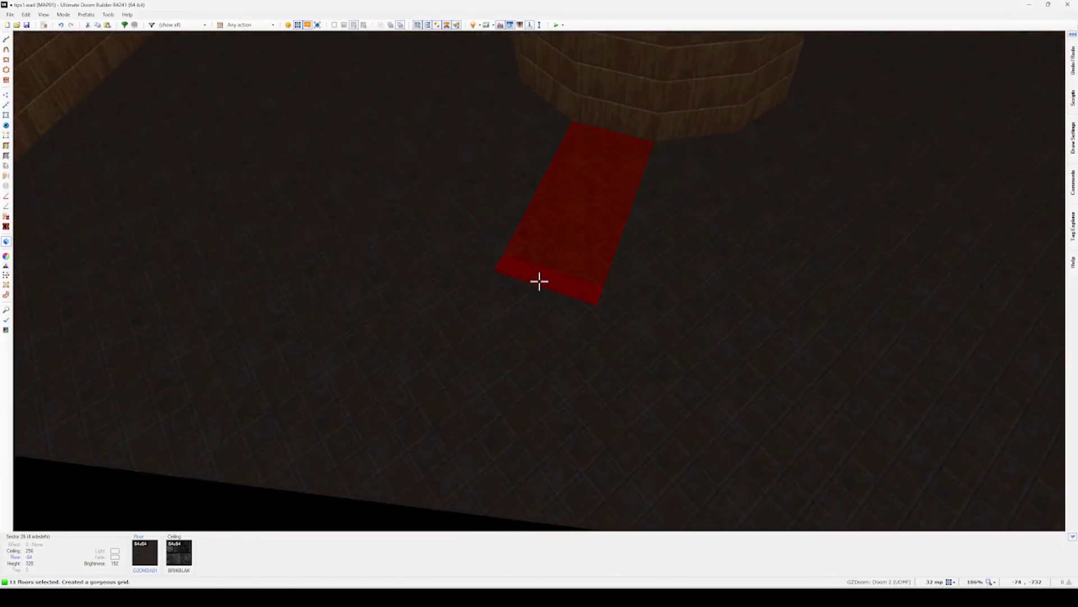
shift+click(539, 281)
Examine the selected strip floors beside the platform from several angles in 3D, clear the selection, and return to the 2D map
key(s)
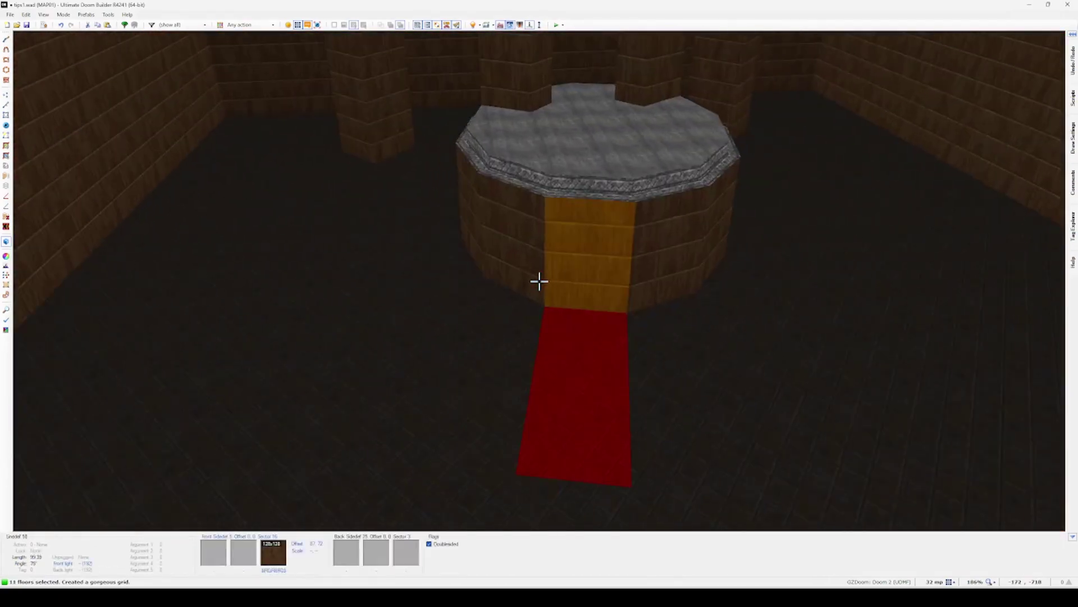
key(s)
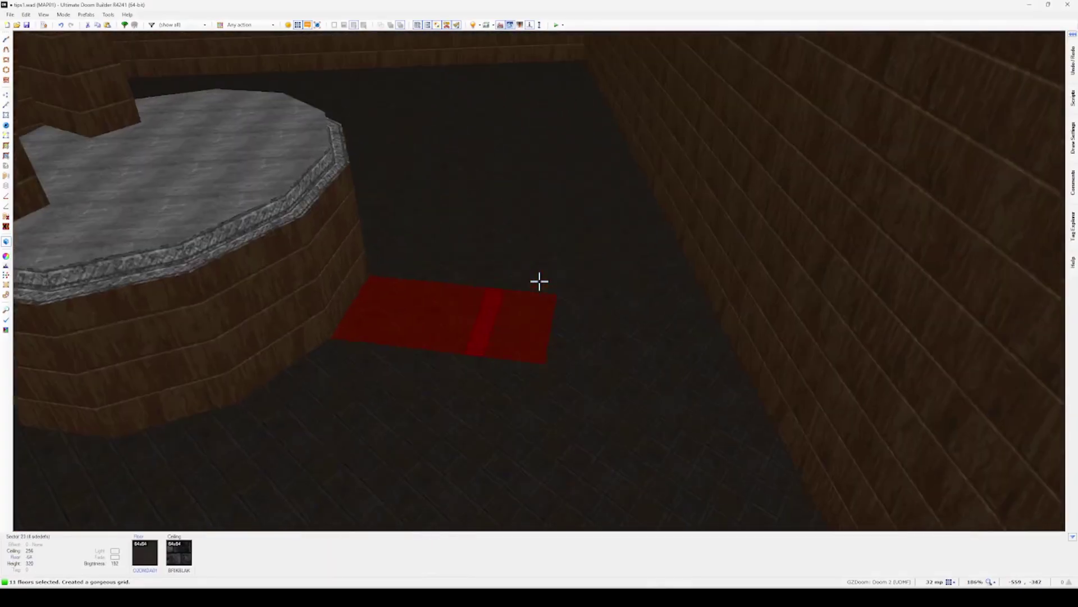
key(f)
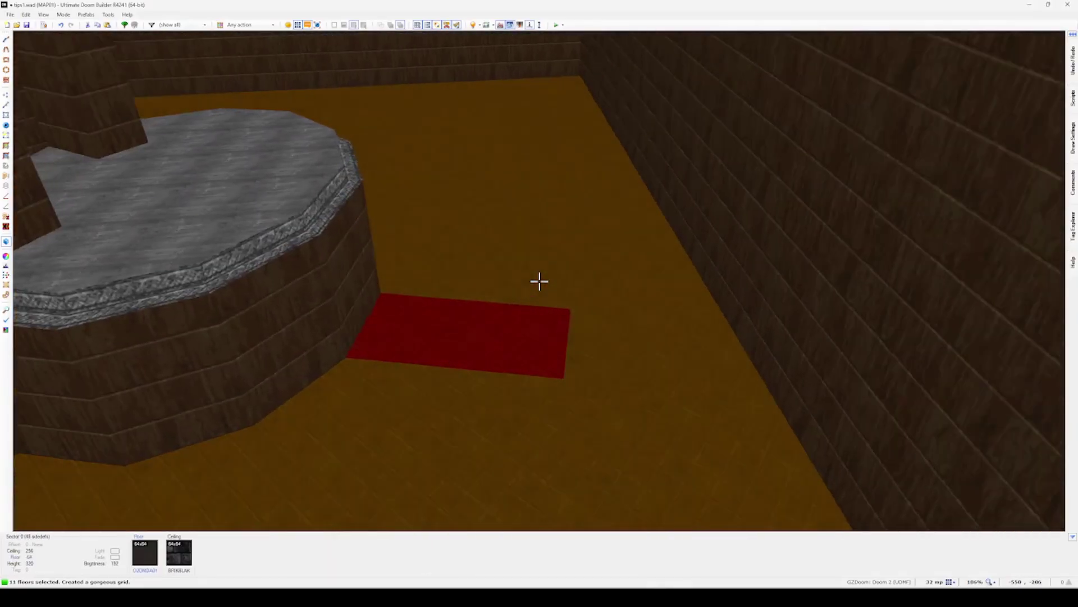
key(s)
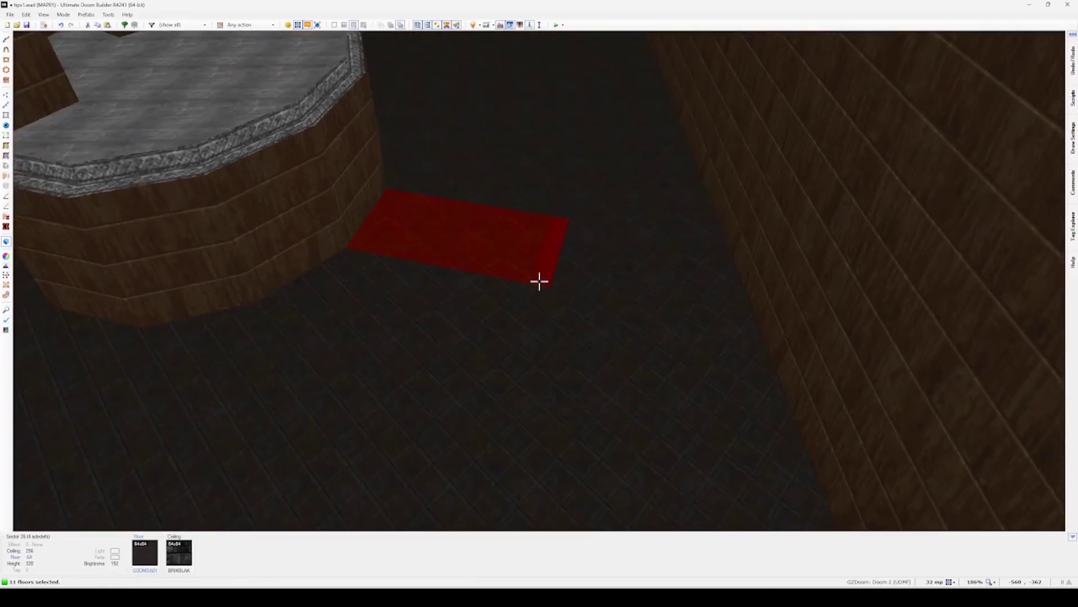
key(s)
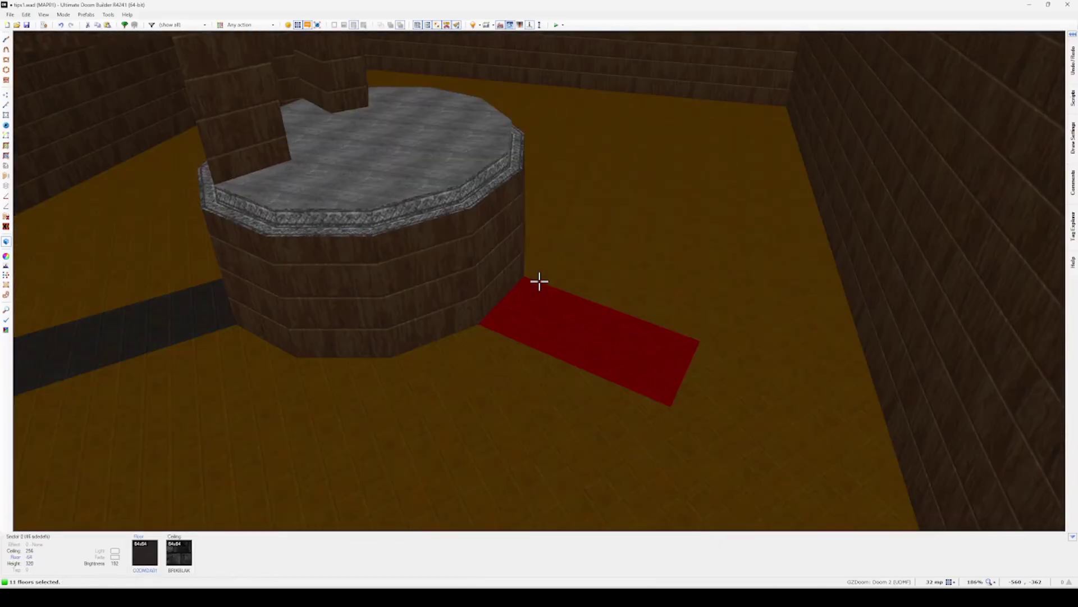
key(w)
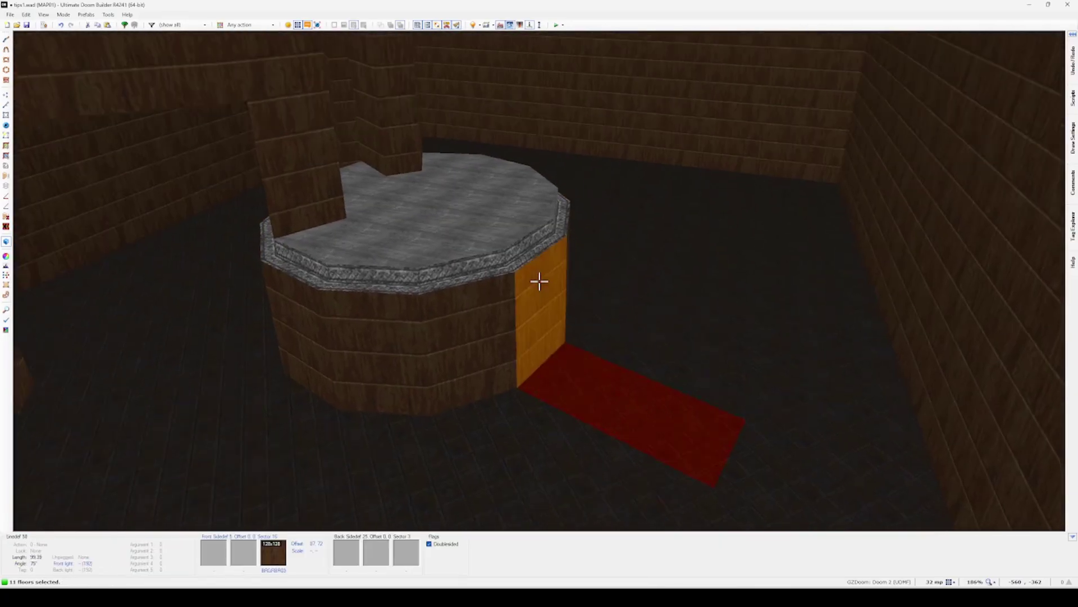
key(s)
key(s)
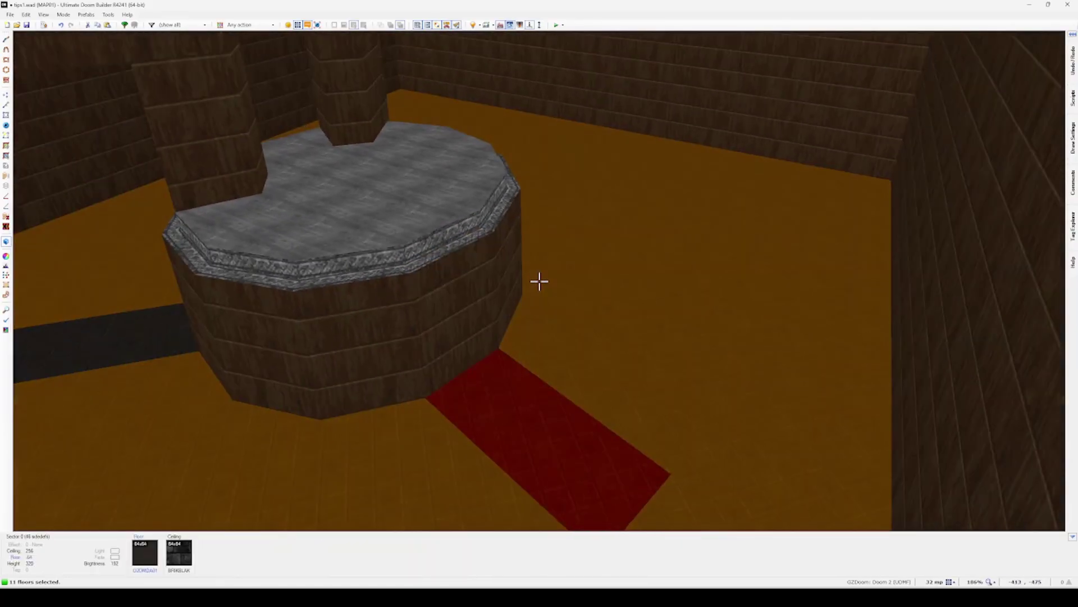
key(c)
key(w)
key(q)
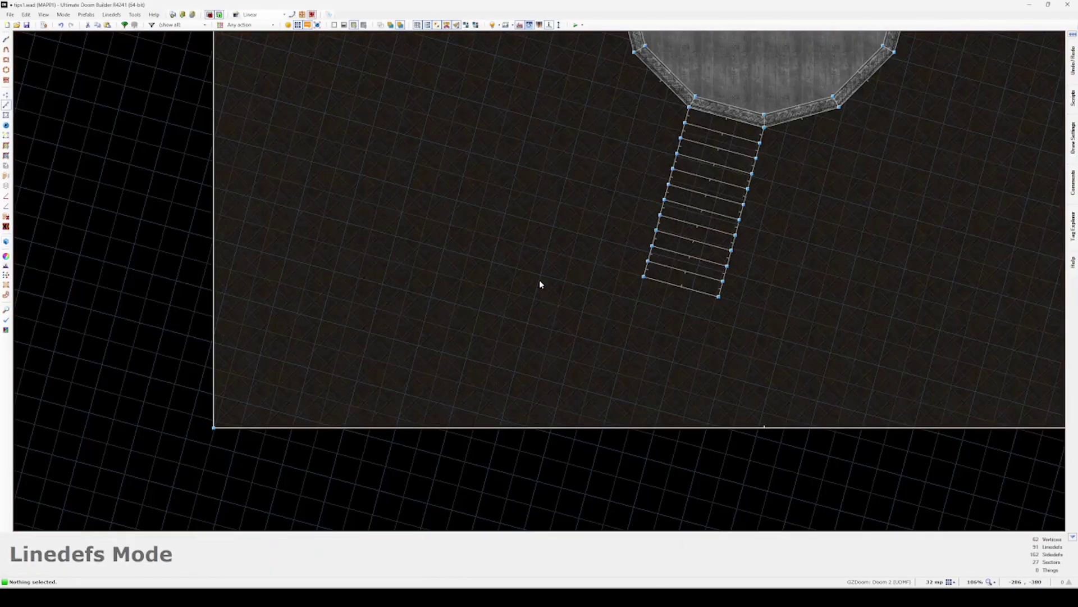
Select the adjoining platform rim sector and the eleven strips in order outward, and apply a linear floor heights gradient across them
key(s)
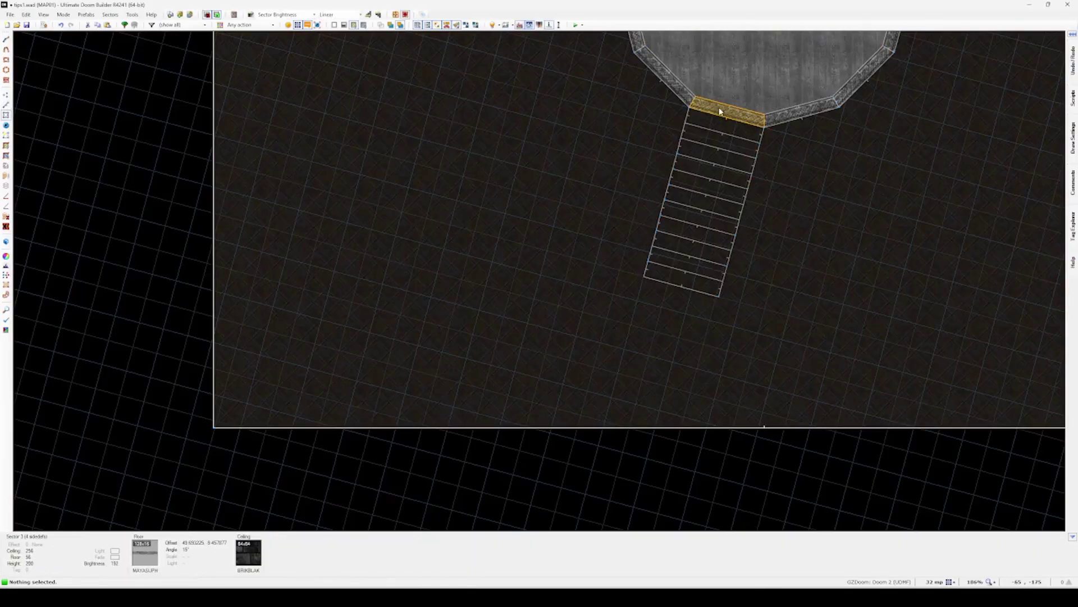
drag(720, 109, 674, 276)
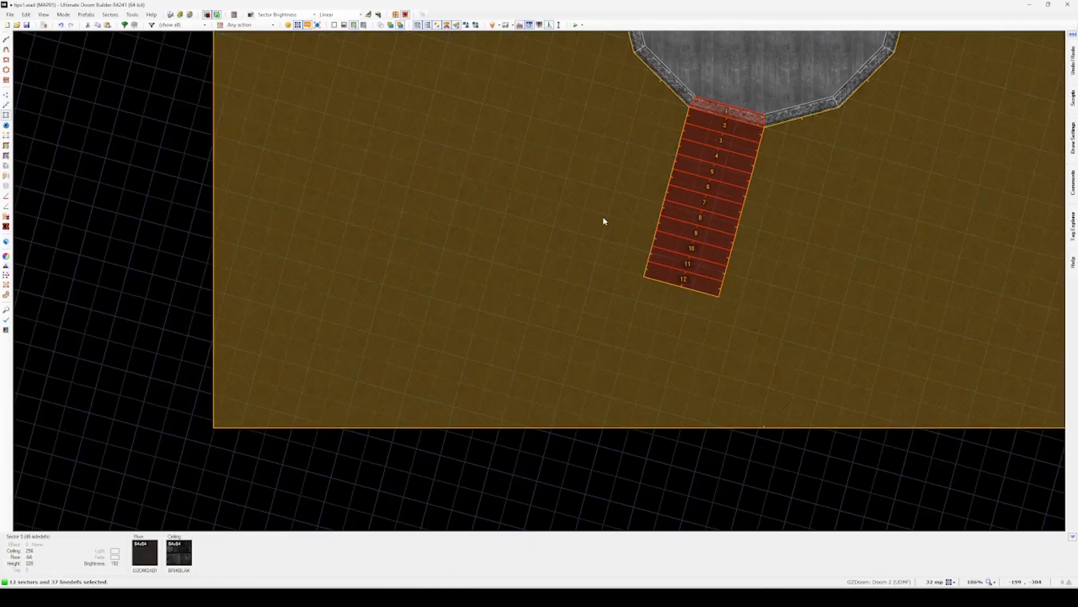
key(l)
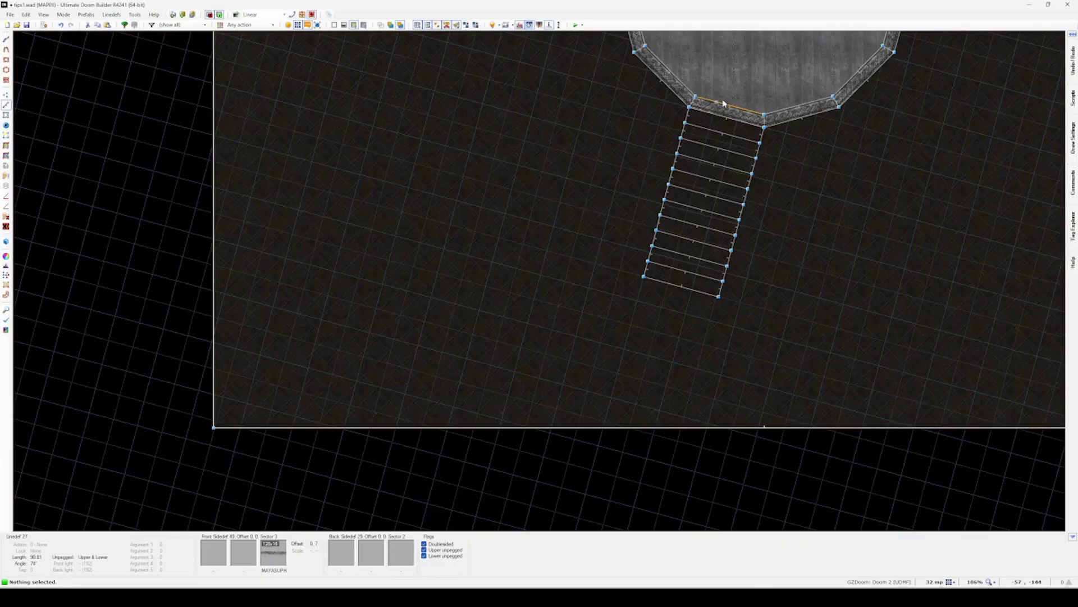
key(l)
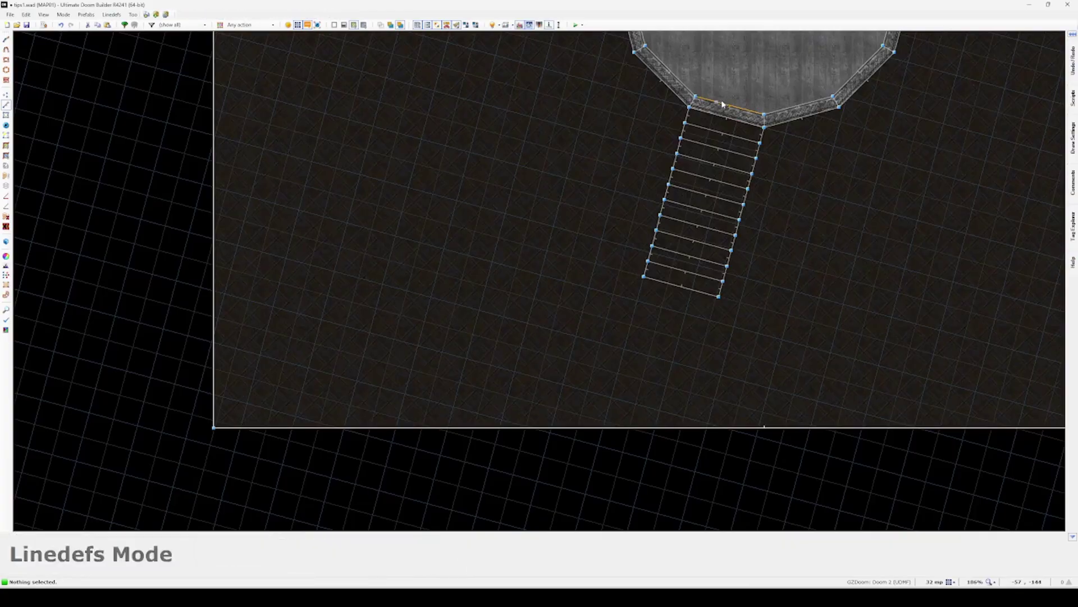
key(s)
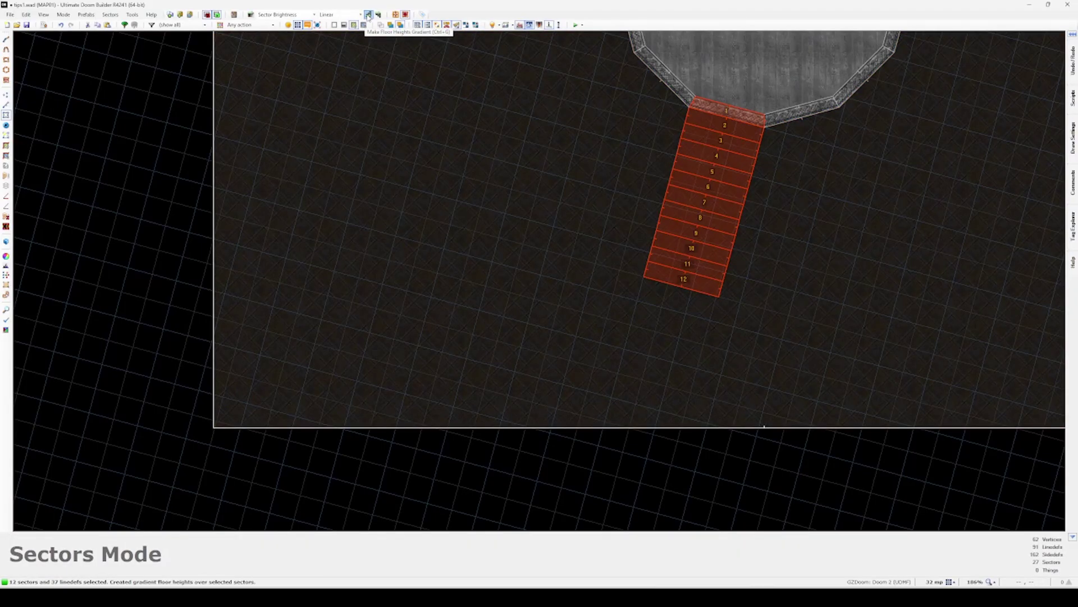
Walk up the stepped strips onto the platform in 3D with gravity on, clear the selection, and turn gravity off
key(w)
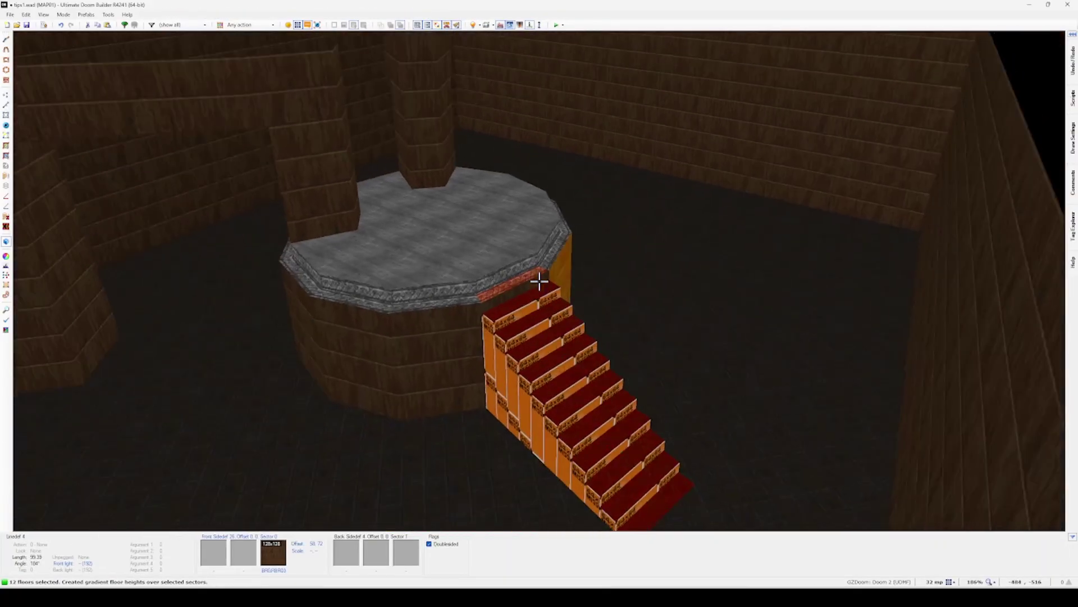
key(g)
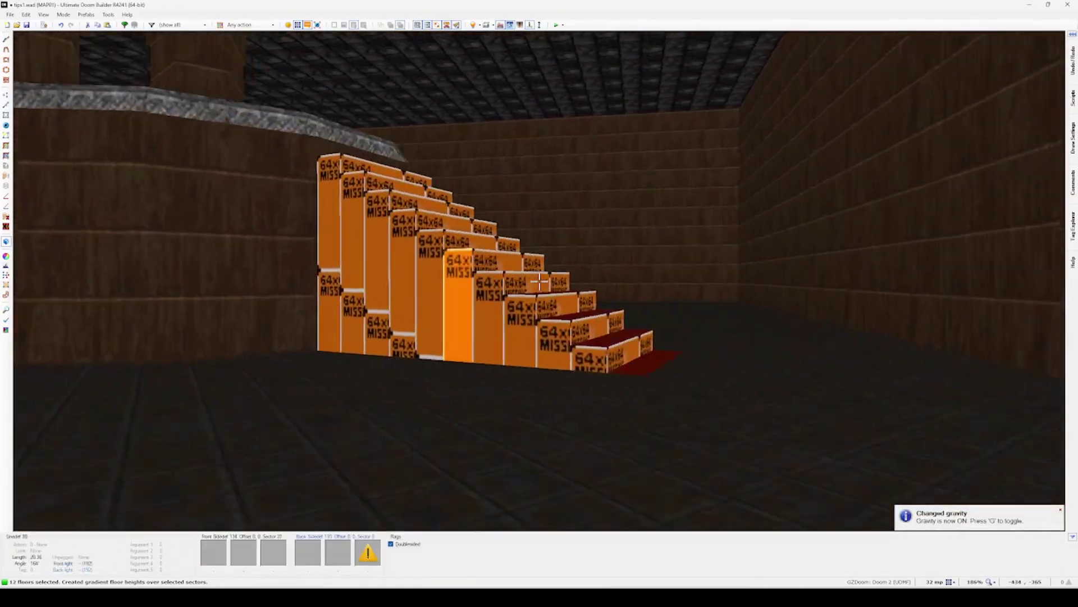
key(w)
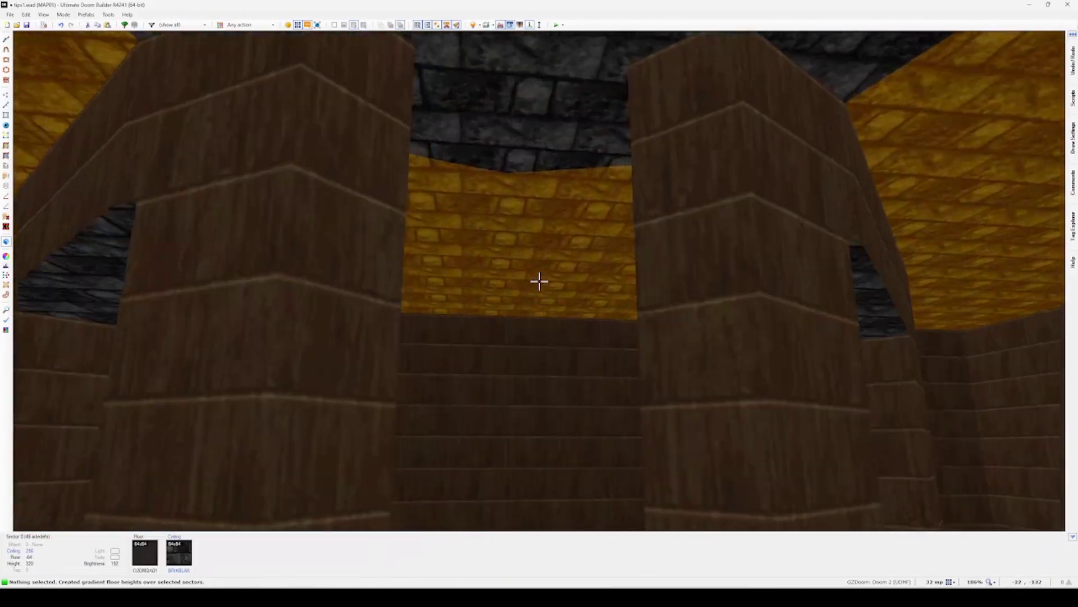
key(g)
key(s)
key(d)
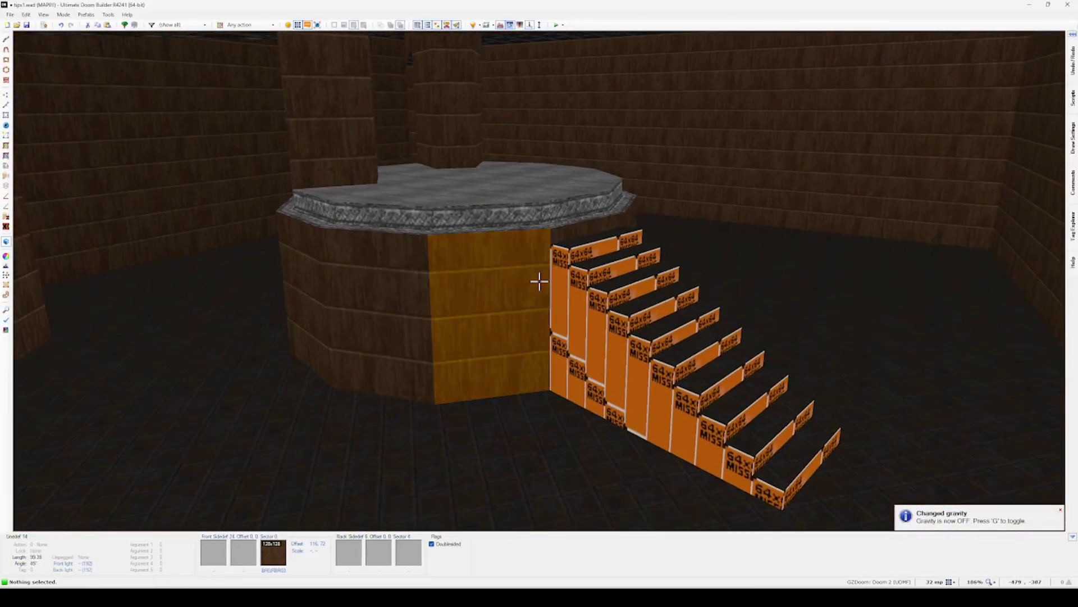
Flood-fill the missing staircase wall textures with the platform's wooden wall texture and auto-align it across the surfaces
key(ctrl+c)
key(ctrl+shift+v)
key(ctrl+a)
key(d)
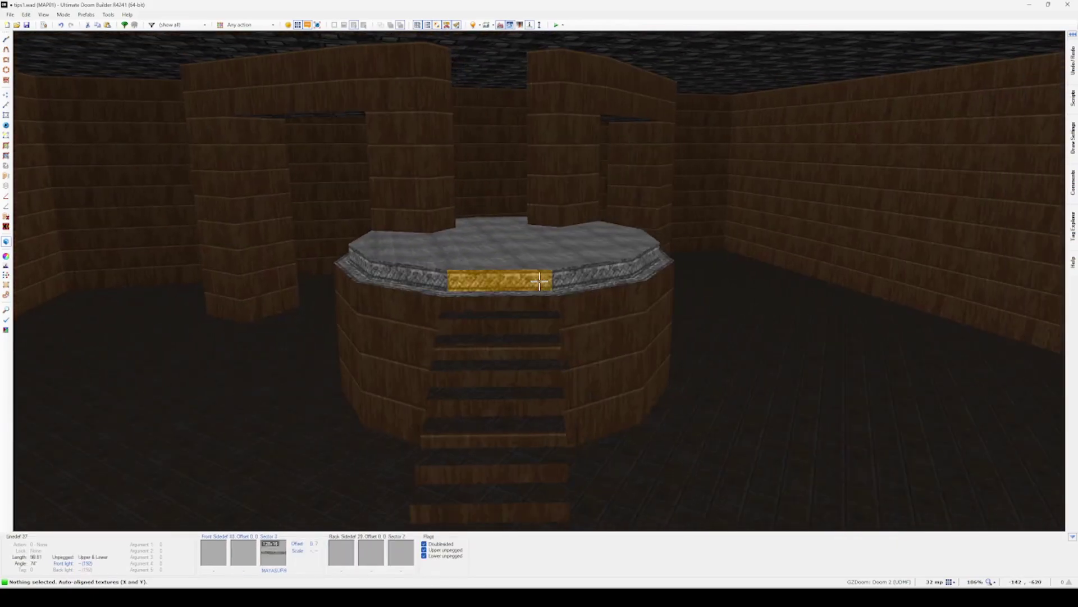
Select the ten stair tread floors in 3D, from the top step down to the lowest one
key(w)
key(s)
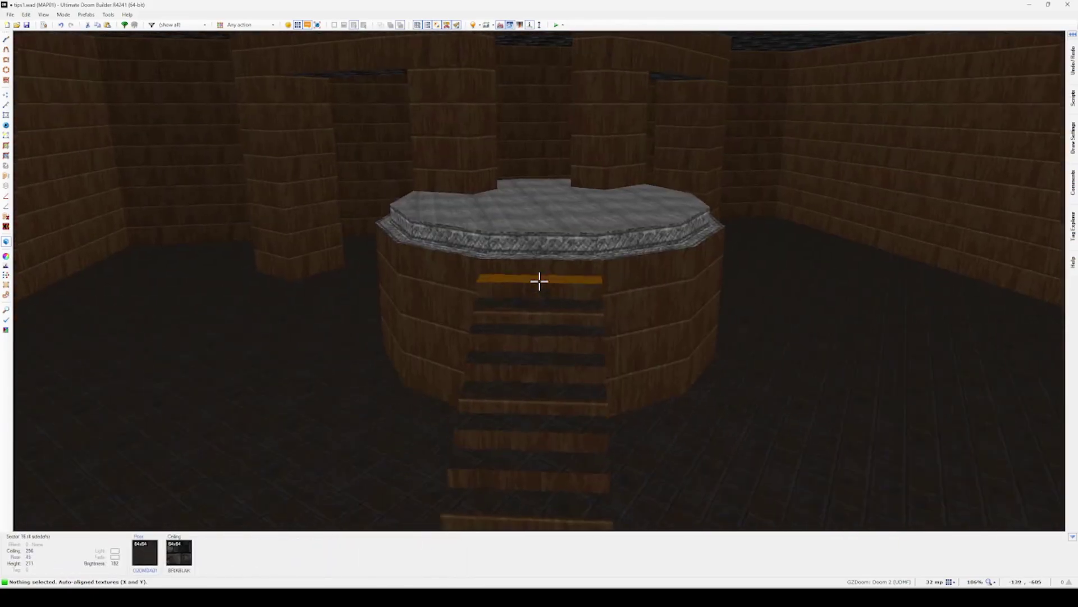
key(w)
key(1)
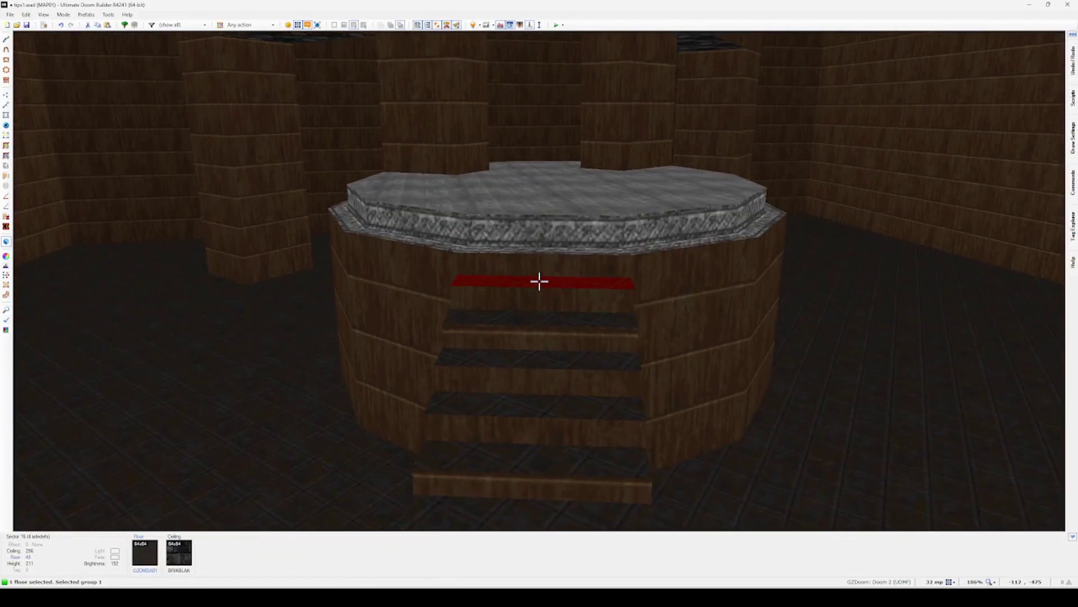
drag(539, 281, 539, 281)
key(s)
Set the selected treads' floor texture to SUP916BF from the 32in24-15_tex_v2.wad flats and align it to the steps
right_click(539, 281)
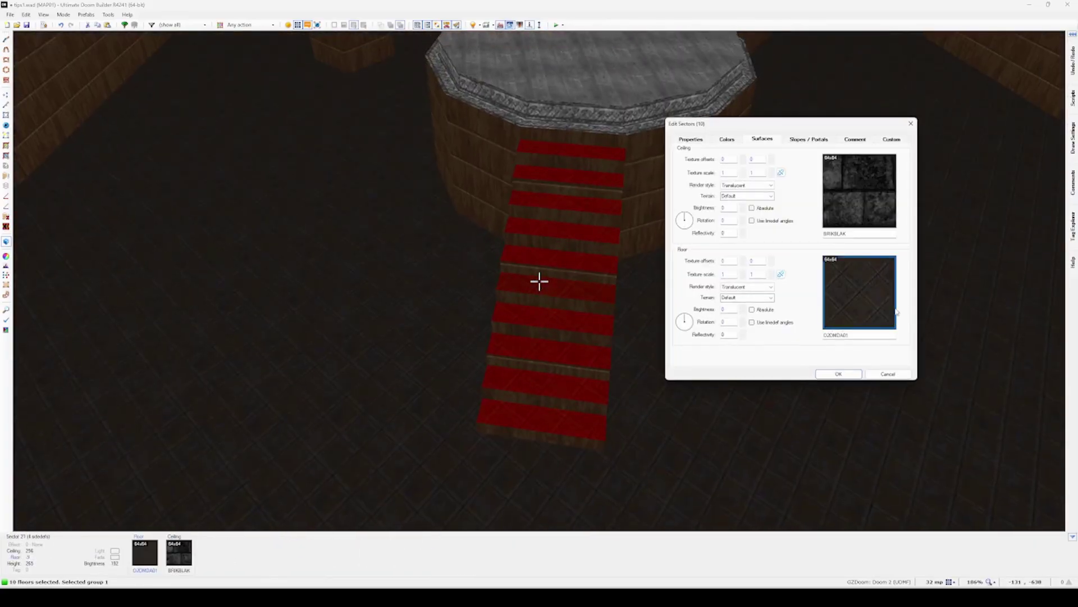
click(847, 310)
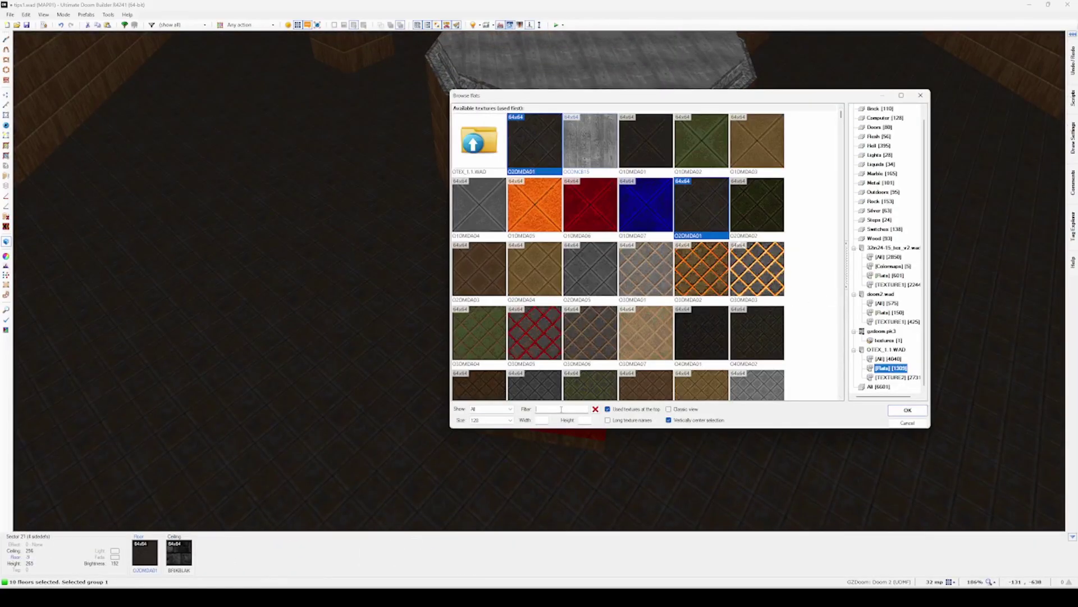
text(SUPI)
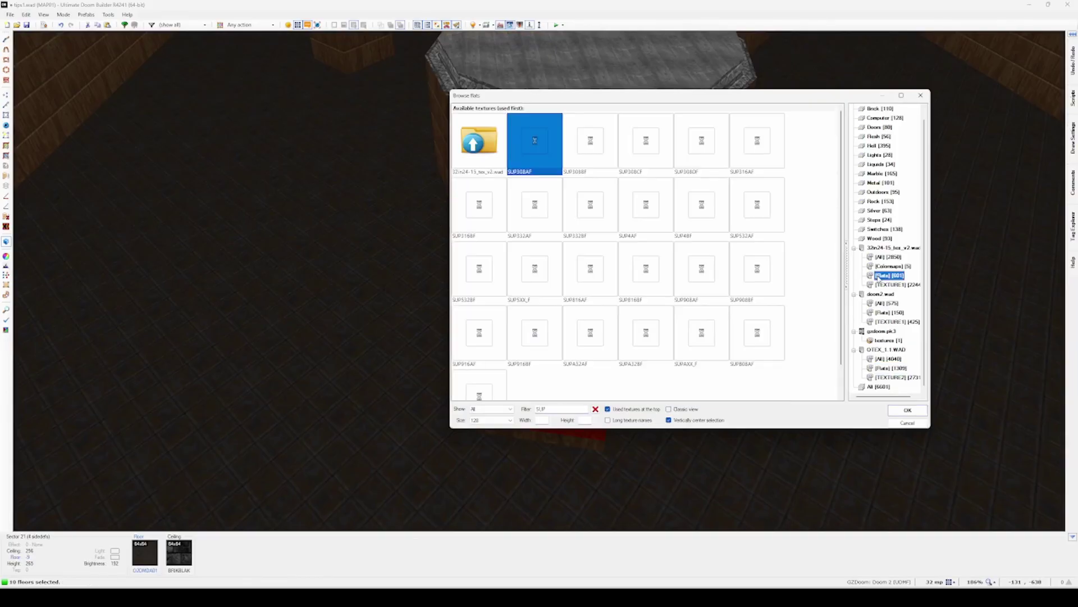
double_click(523, 342)
key(Return)
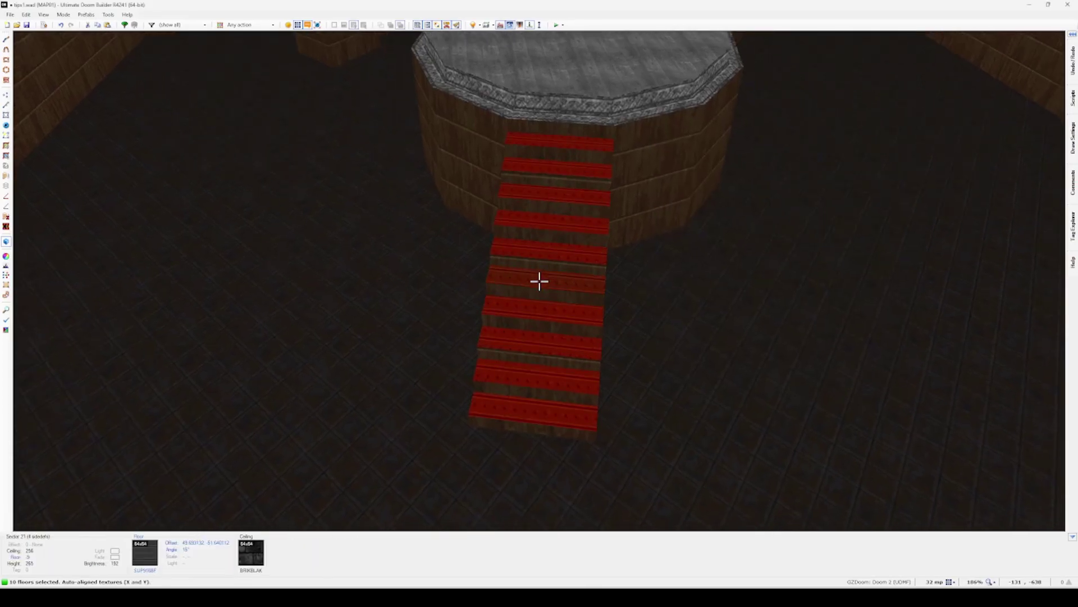
key(w)
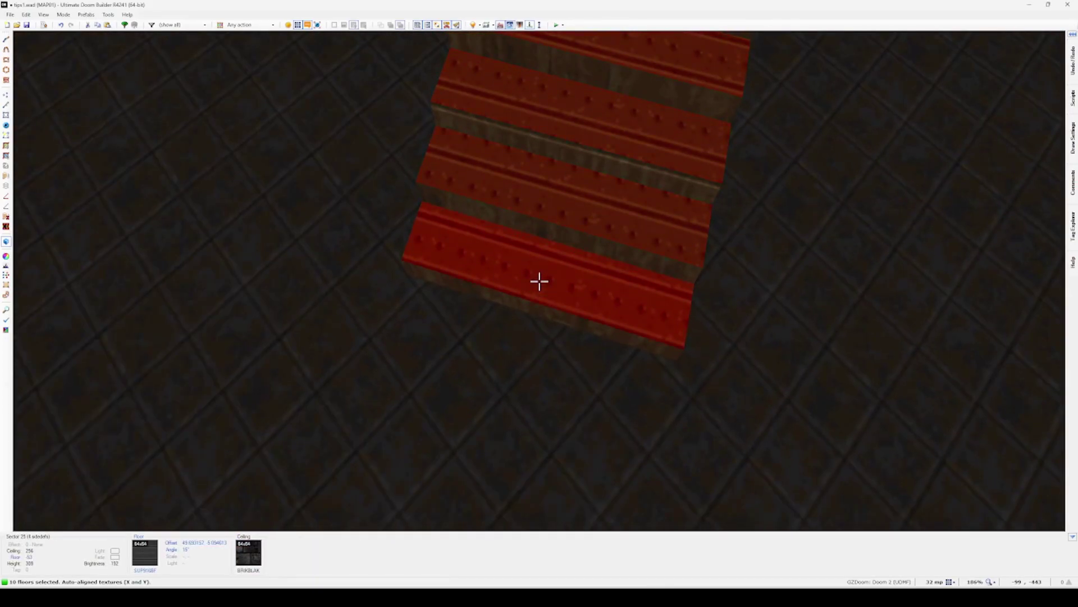
key(ctrl+shift+a)
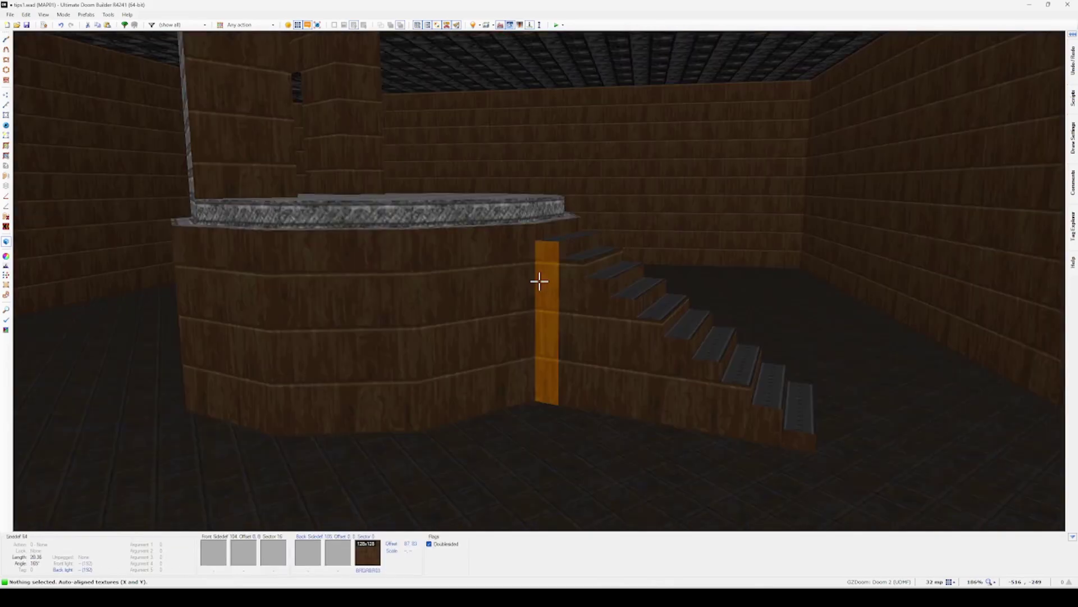
Select the side walls along both flanks of the staircase, leaving out the platform walls
click(539, 281)
key(ctrl+shift+a)
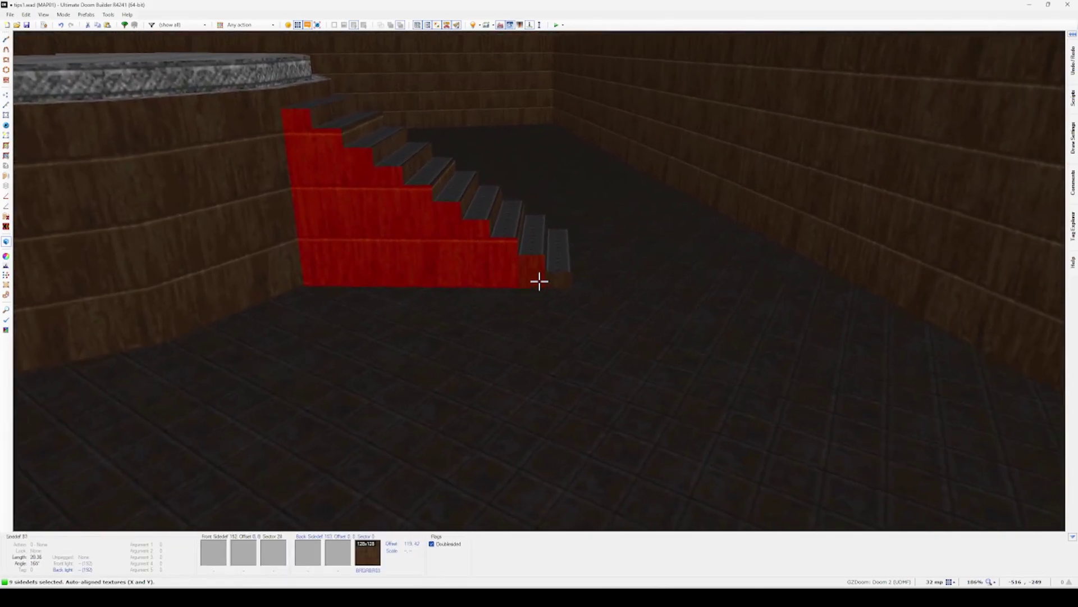
click(539, 281)
click(540, 280)
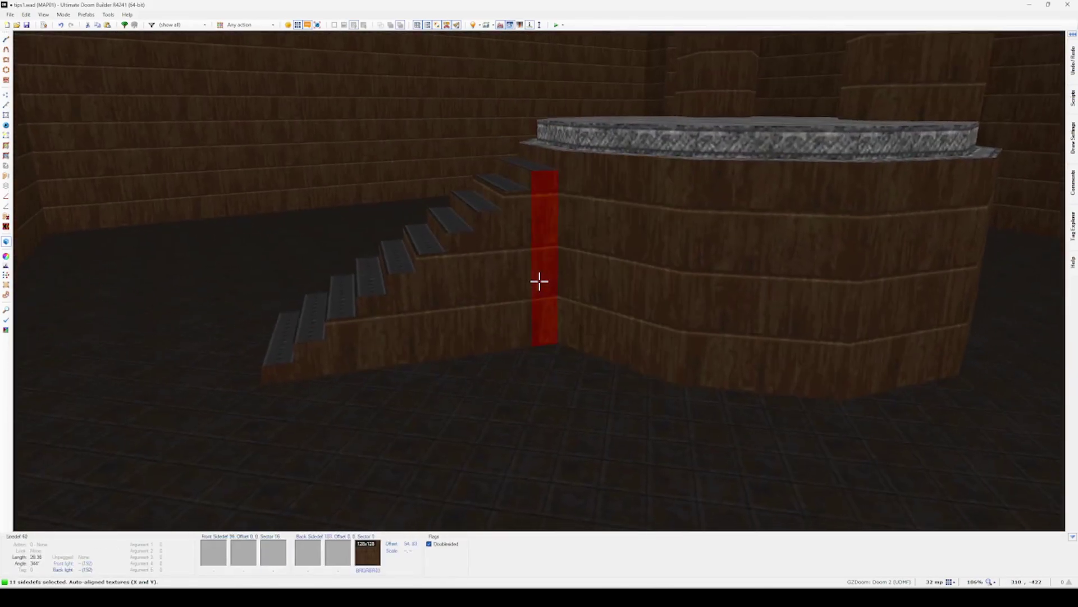
click(539, 281)
key(ctrl+shift+a)
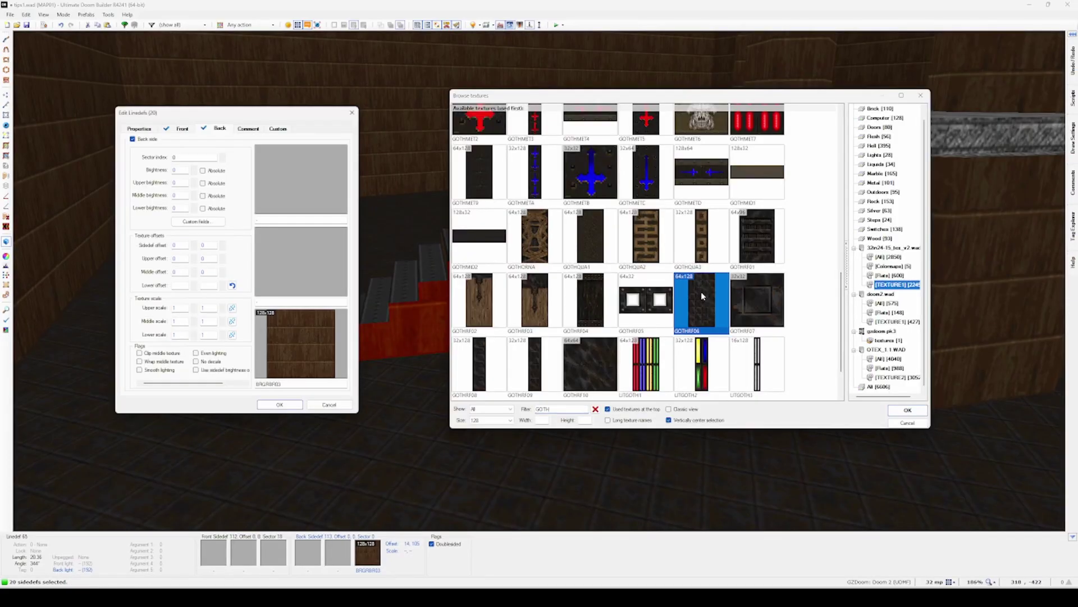
Set the lower texture of the selected staircase side walls to GOTHRF06 and copy that texture
double_click(701, 291)
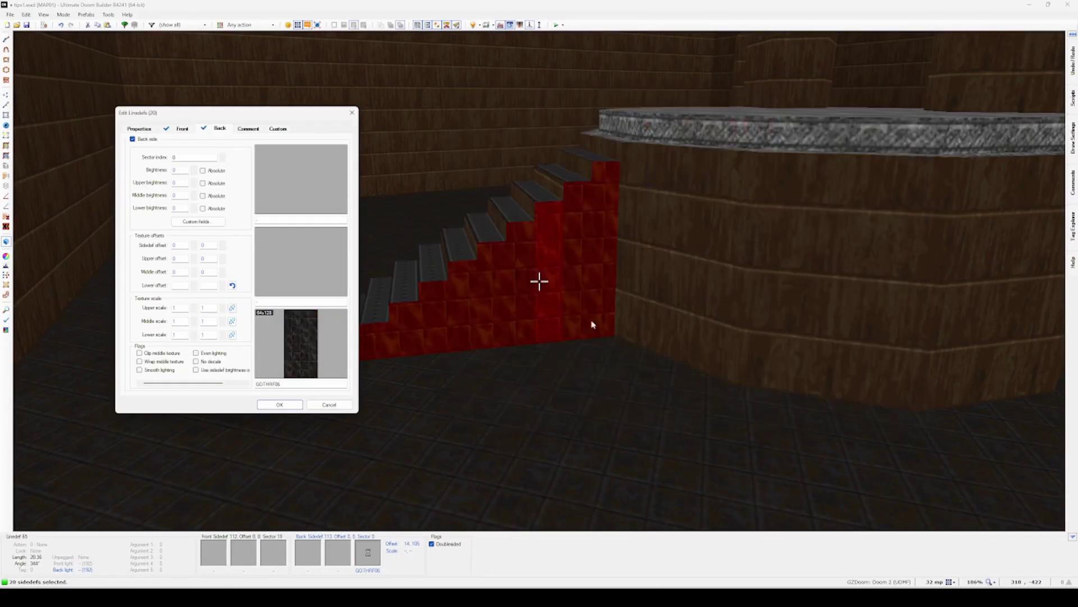
click(270, 406)
key(ctrl+shift+a)
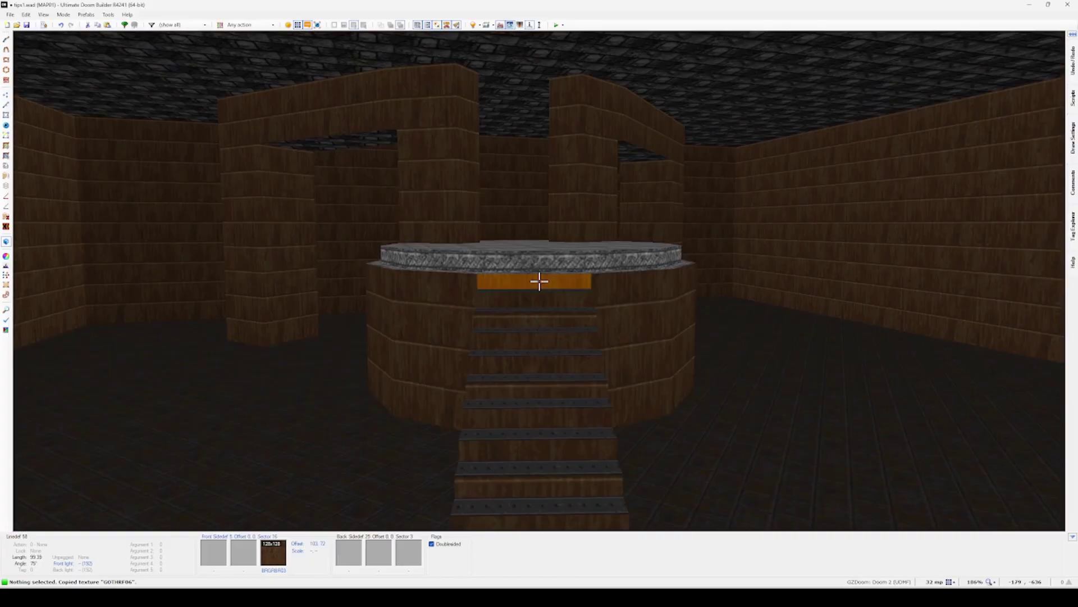
Paste the GOTHRF06 texture onto all eleven stair risers and clear the selection
key(ctrl+v)
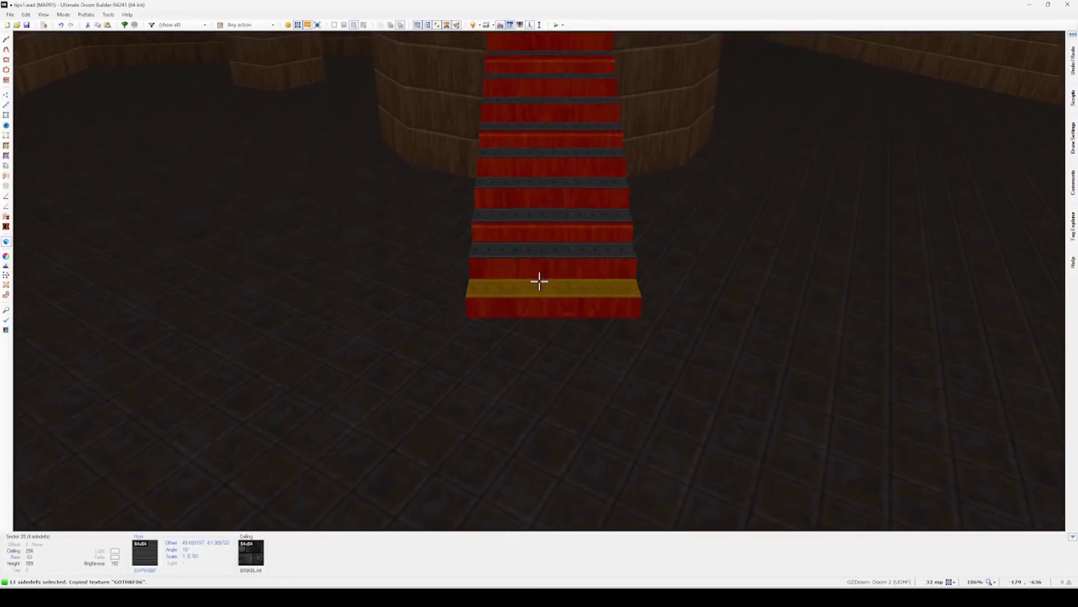
key(ctrl+v)
key(c)
key(s)
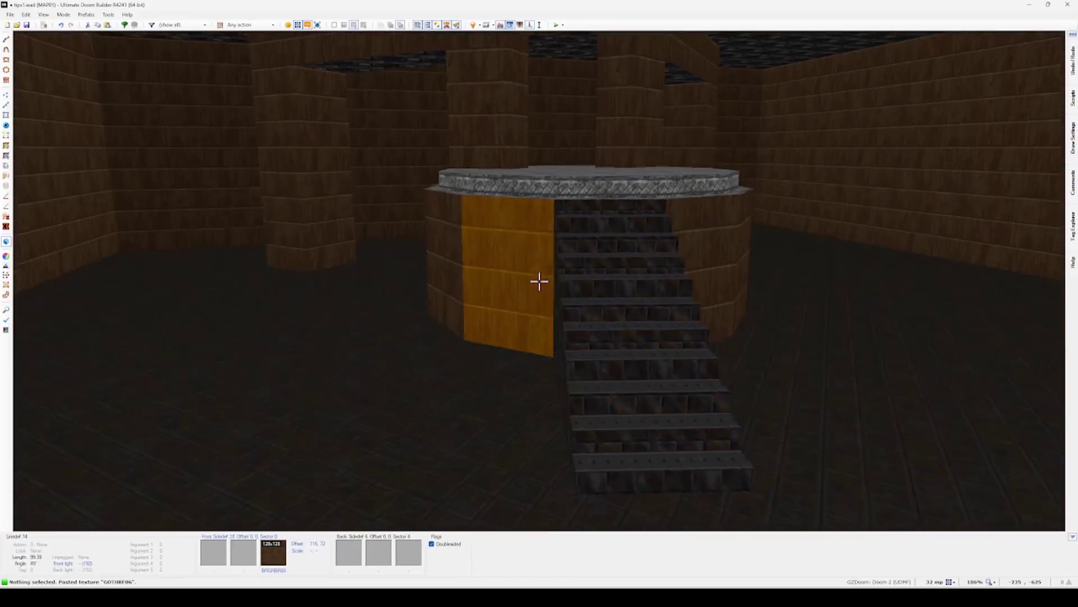
Auto-align the GOTHRF06 texture along the staircase's side wall horizontally and vertically
key(a)
key(w)
key(s)
key(w)
key(q)
key(q)
key(s)
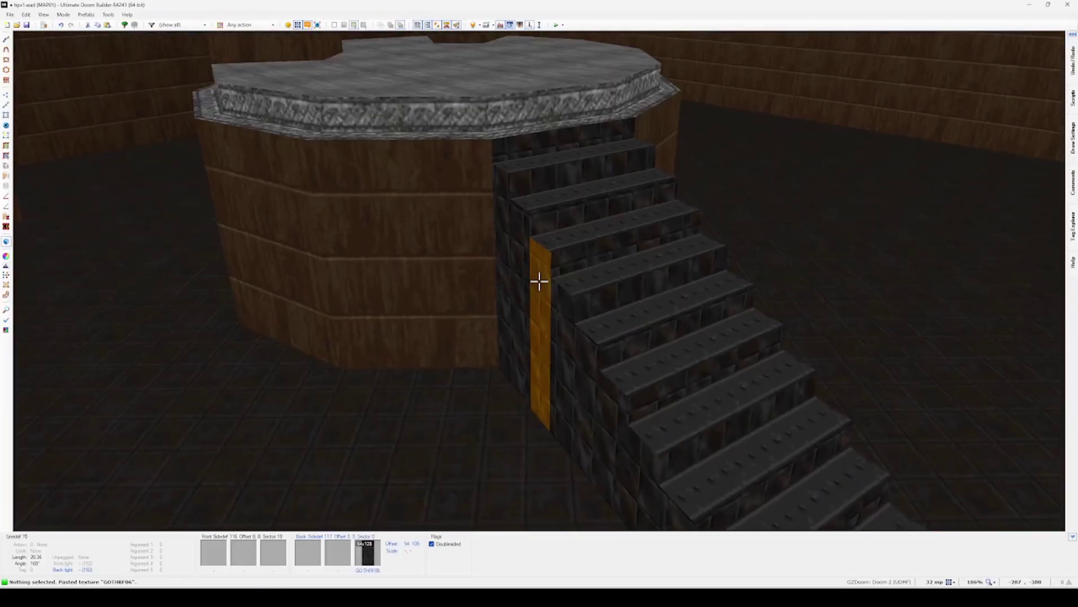
key(ctrl+a)
Examine the textured staircase, platform, pillars and beams from several angles in 3D
key(s)
key(d)
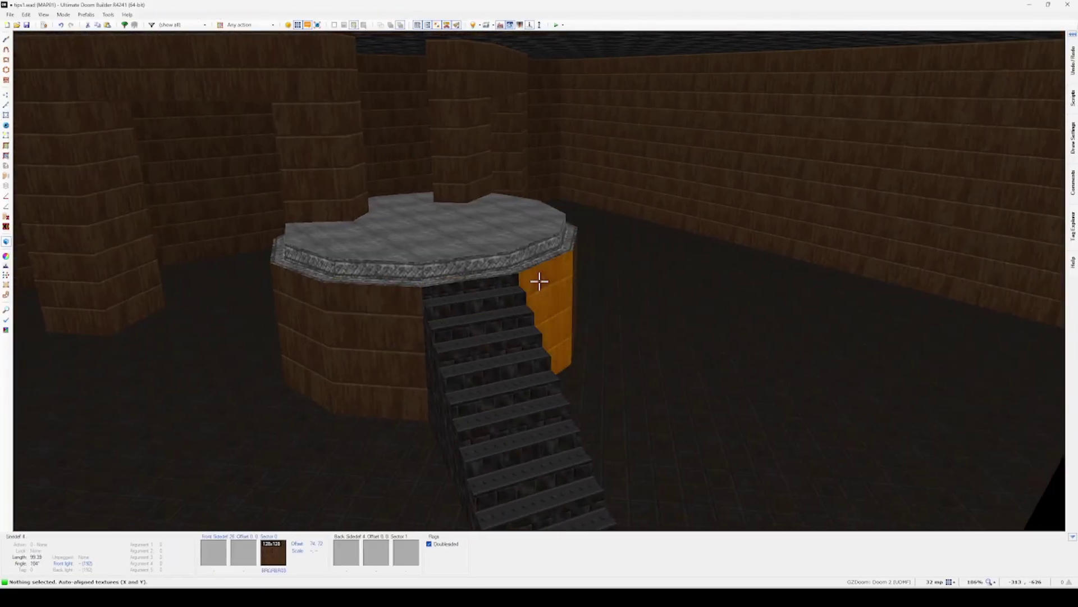
key(d)
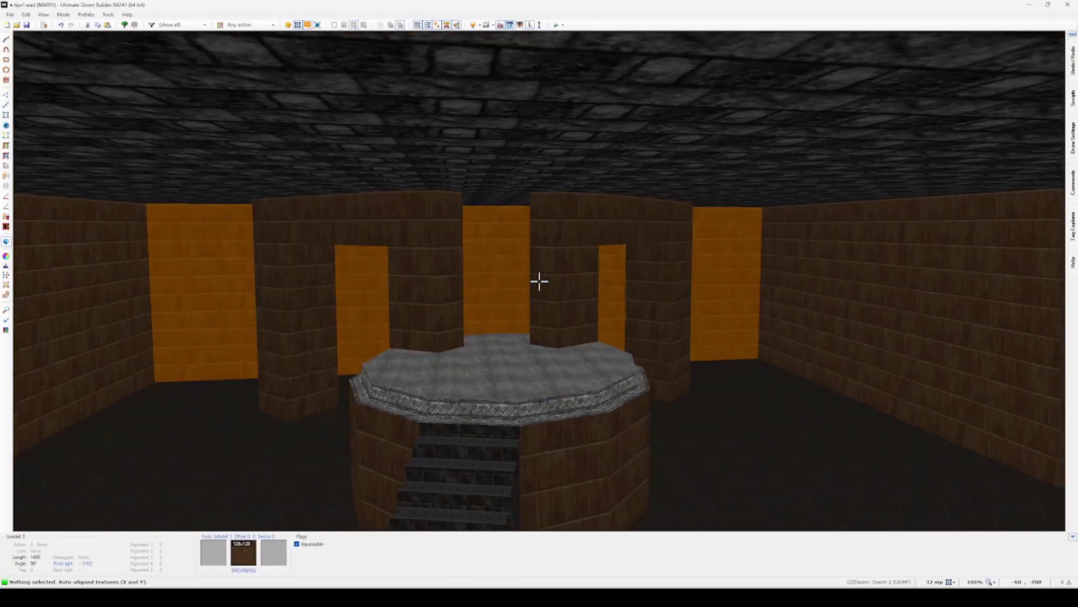
key(w)
key(s)
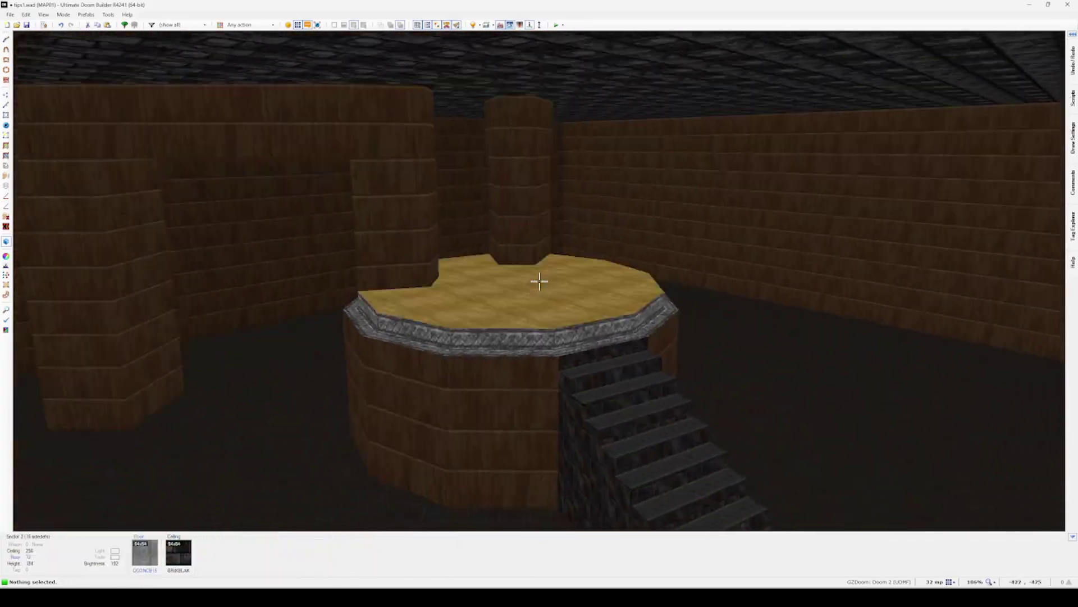
key(d)
key(d)
key(s)
key(d)
key(w)
key(w)
key(s)
key(w)
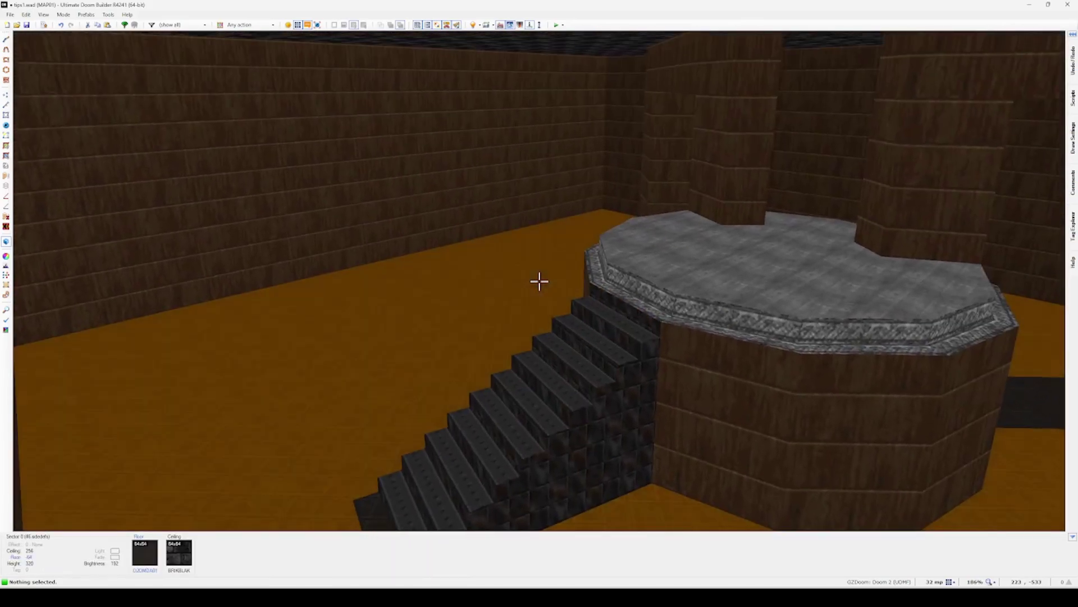
key(w)
key(s)
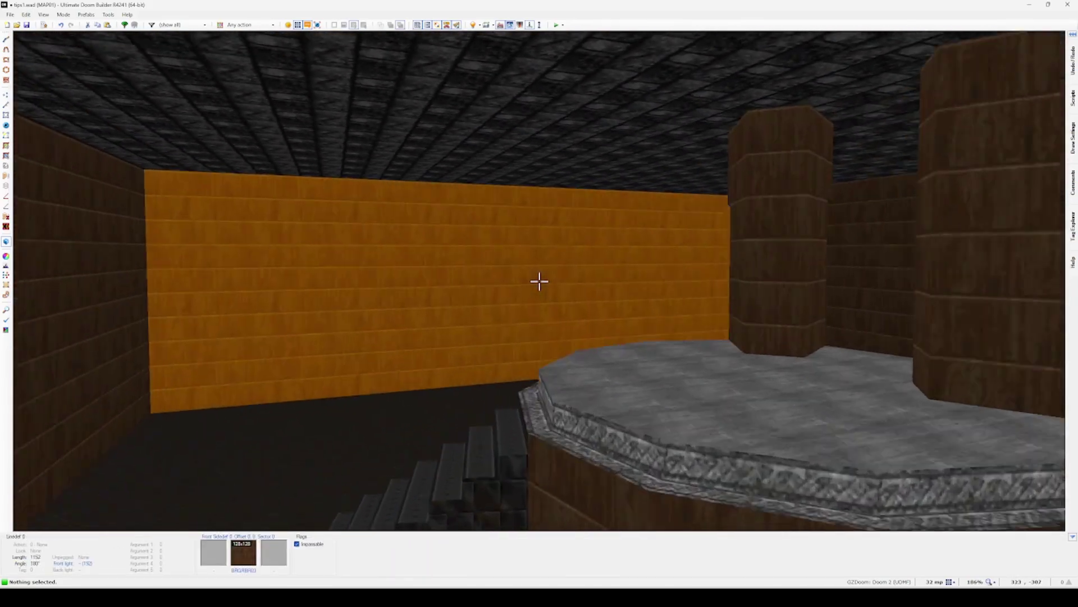
Align the 2D grid to the diagonal beam sector and divide the beam into 16 crosswise slices with a drawn grid
key(q)
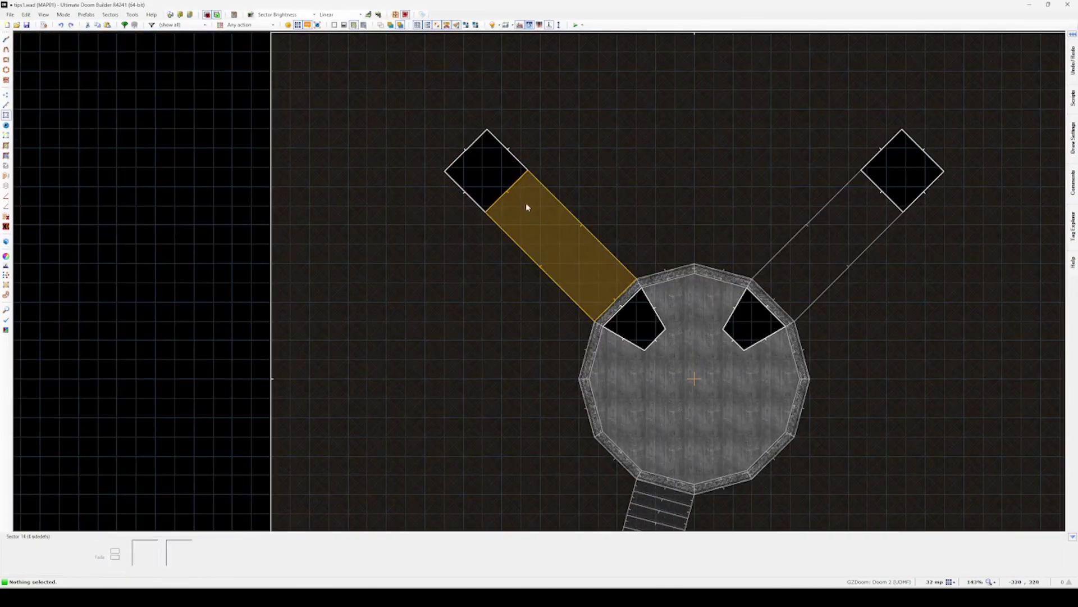
scroll(563, 245, up, 1)
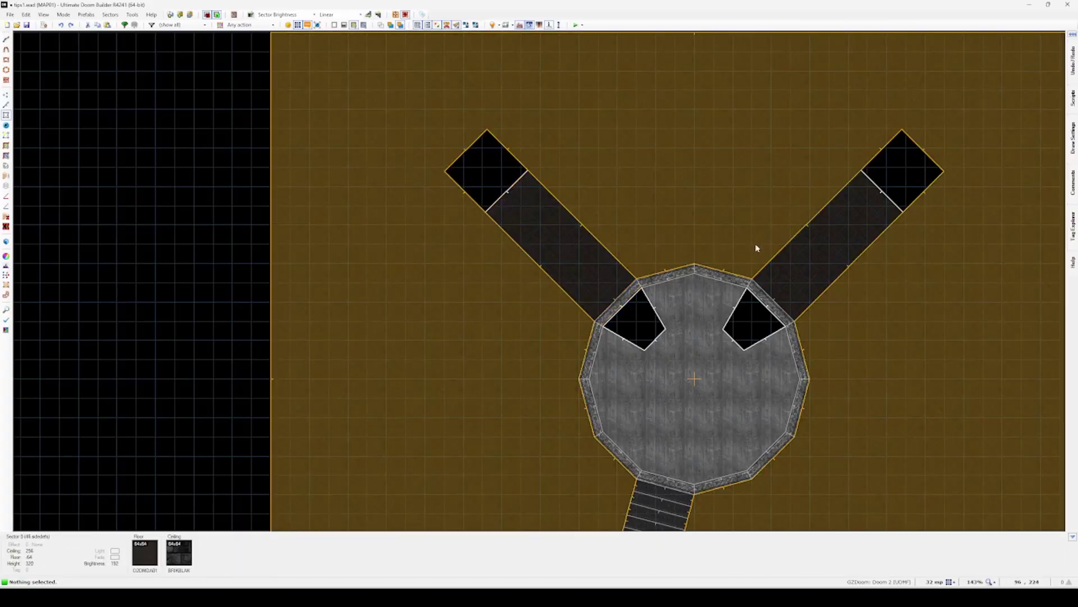
key(l)
key(9)
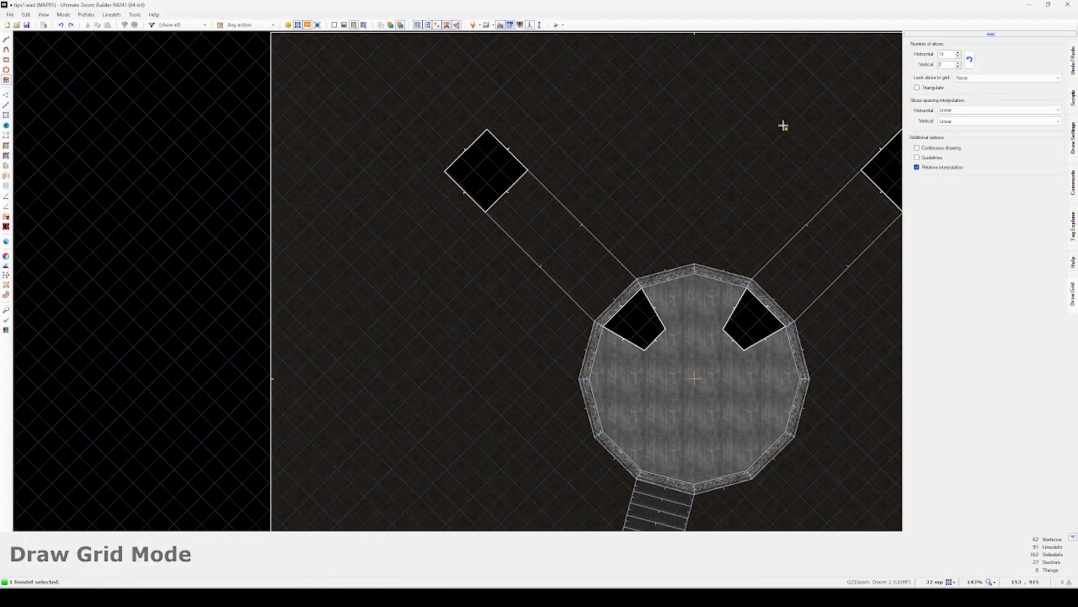
click(633, 278)
scroll(554, 269, up, 3)
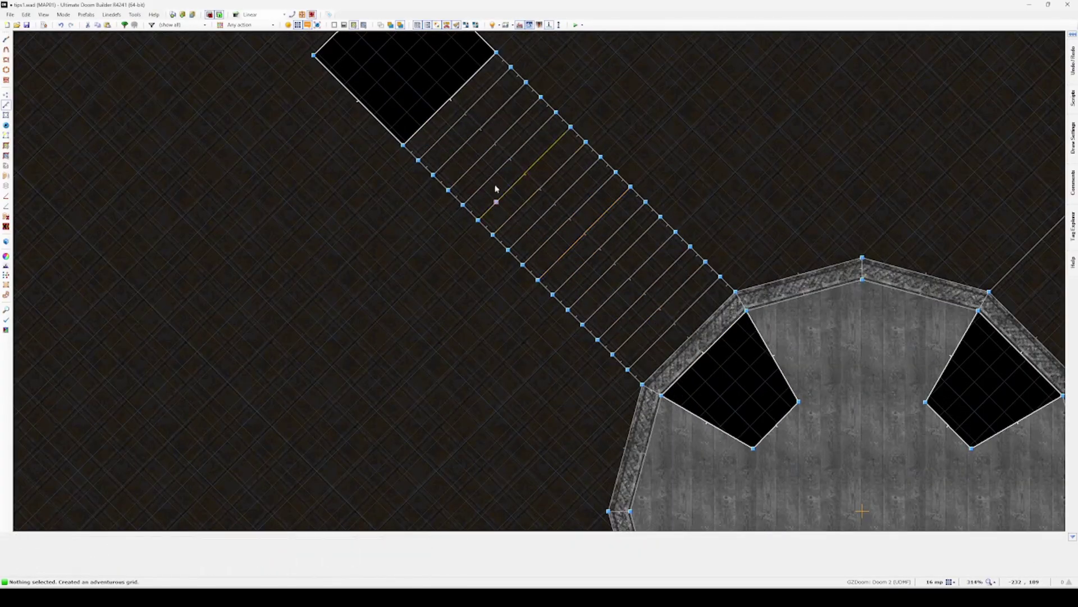
Replace the middle texture on the two pillar faces above the platform rim with a lit panel texture in 3D
key(s)
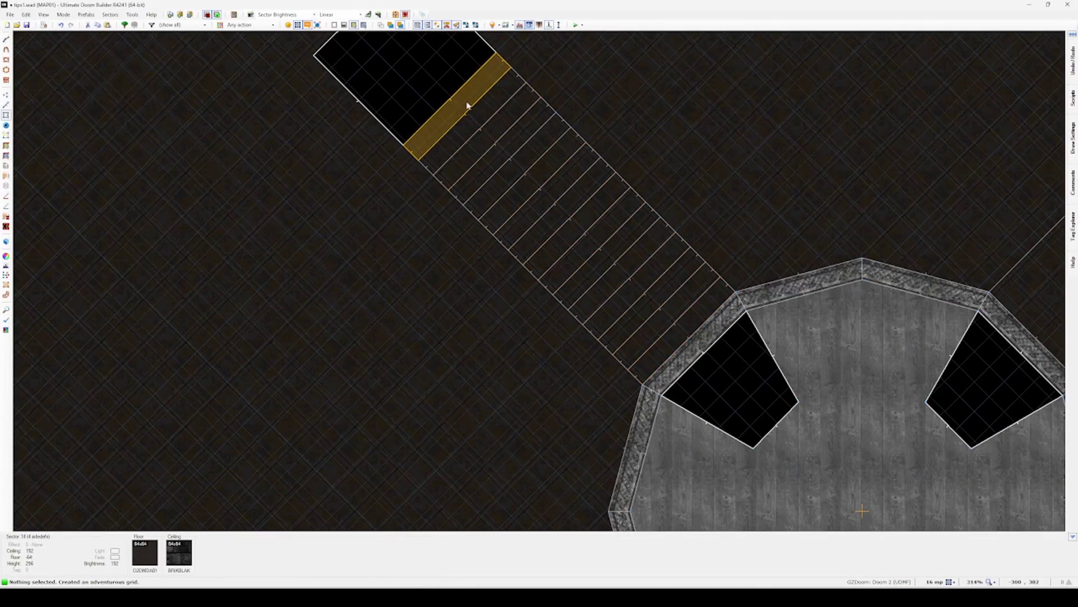
key(w)
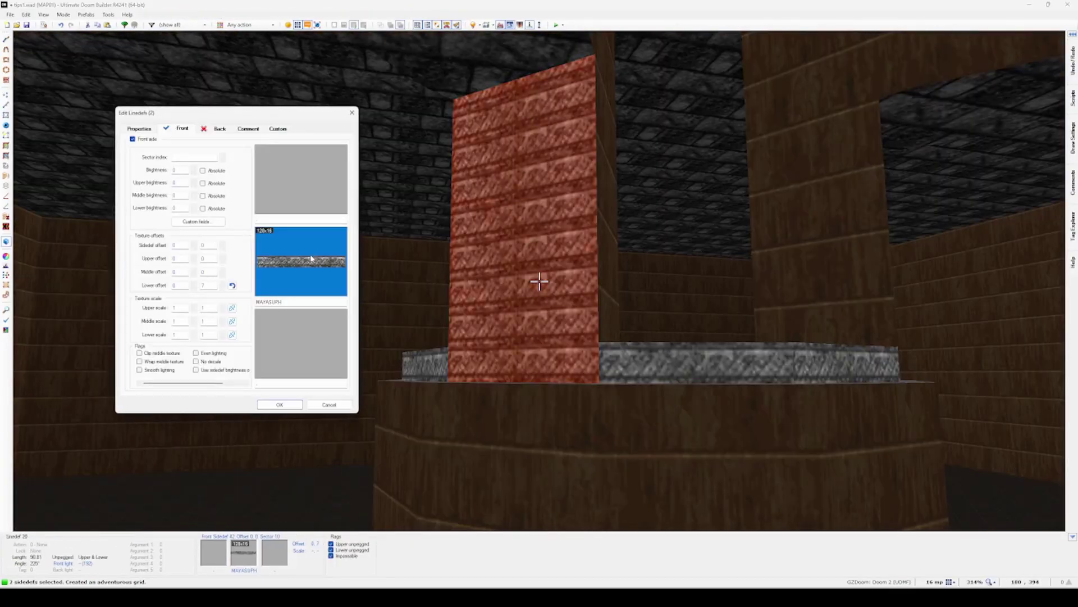
click(306, 262)
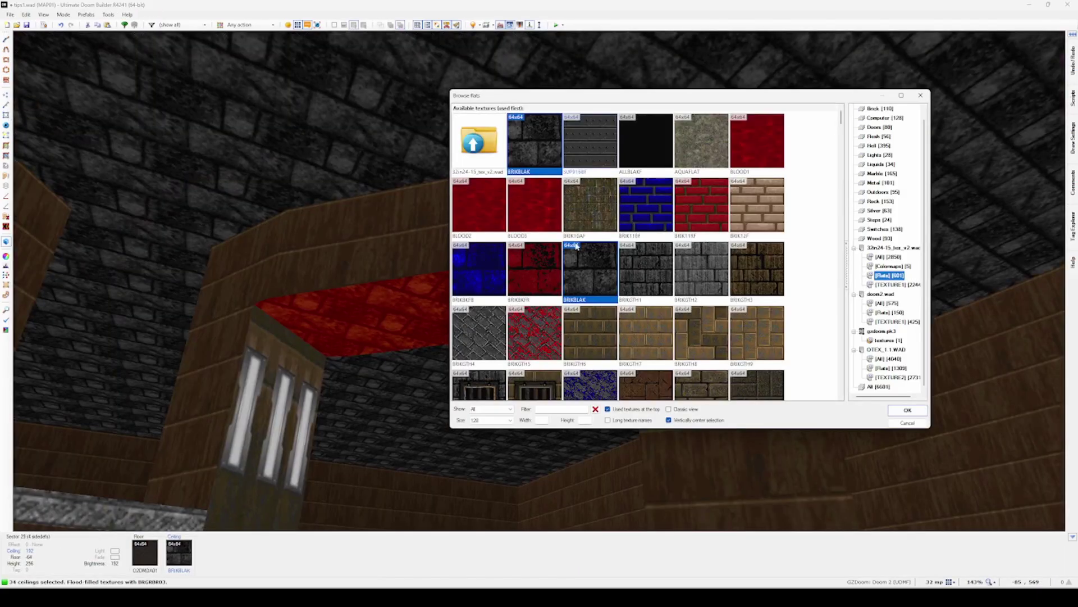
Set the ceiling texture of the 34 selected sectors under both beams to BRIKGTH3 and auto-align it
double_click(767, 275)
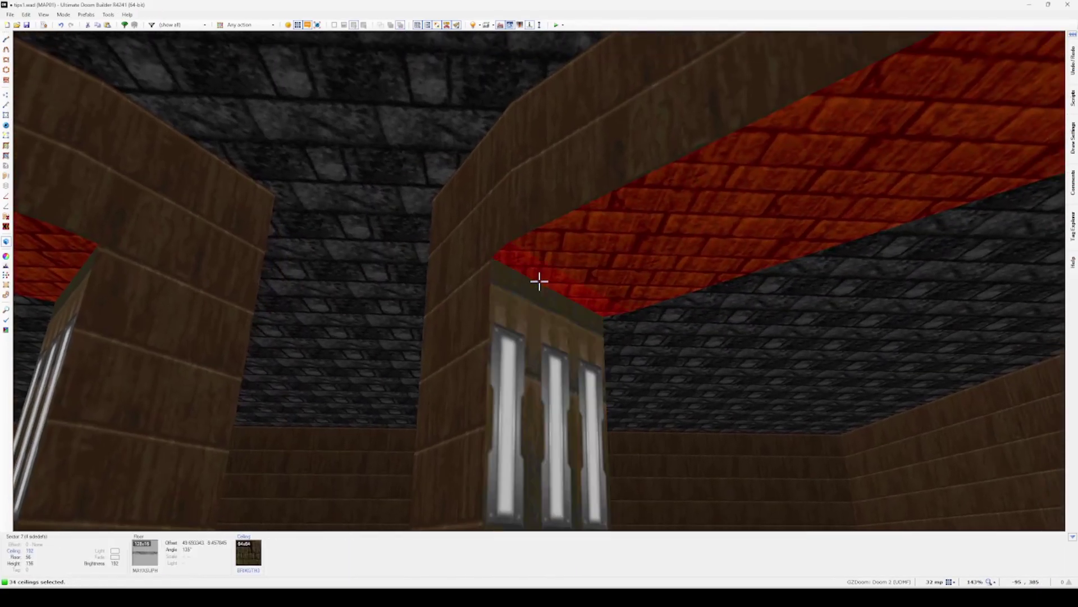
key(ctrl+a)
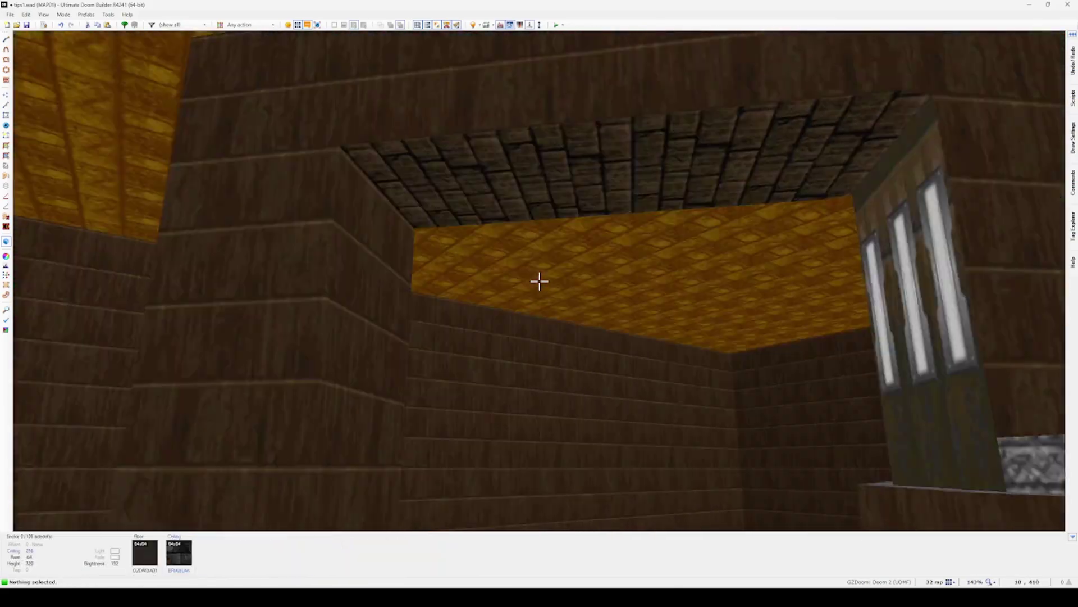
Set the beam-end sector brightness to 128 beside the outer pillars and 256 beside the lit panels
key(w)
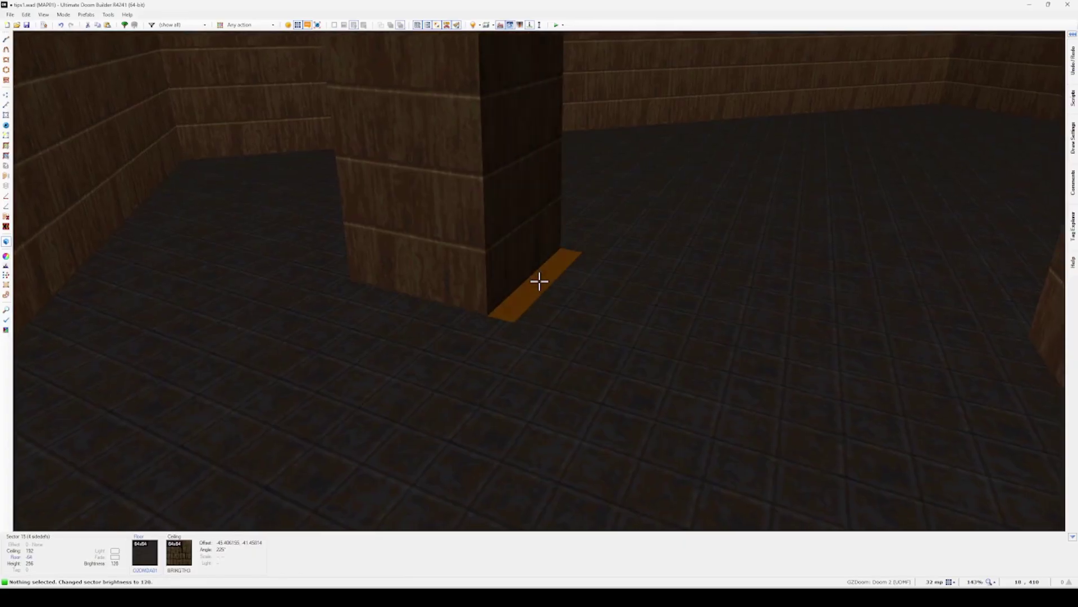
key(w)
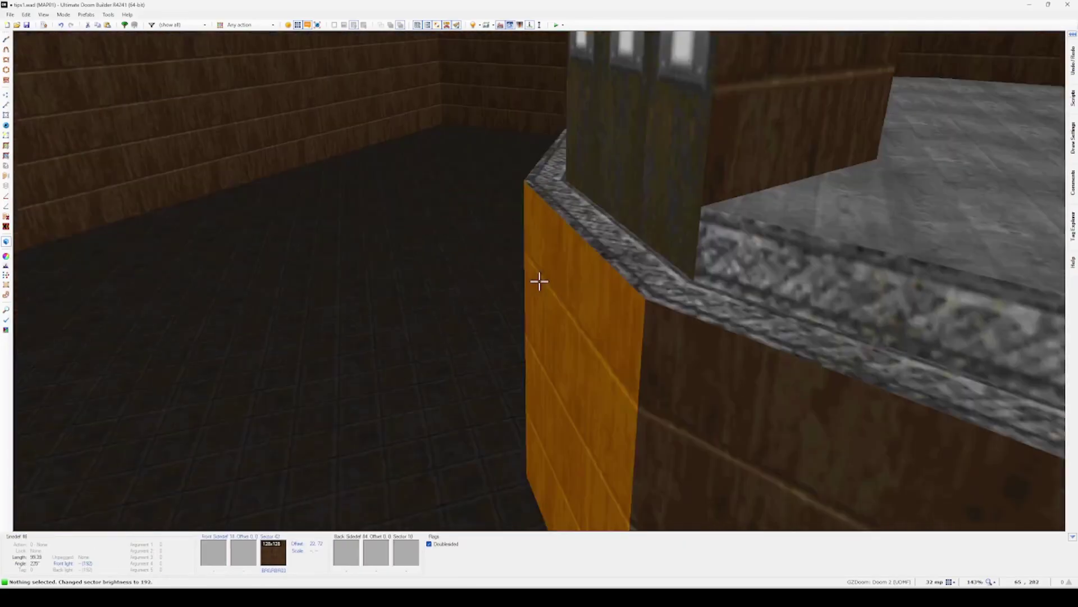
ctrl+scroll(540, 281, up, 2)
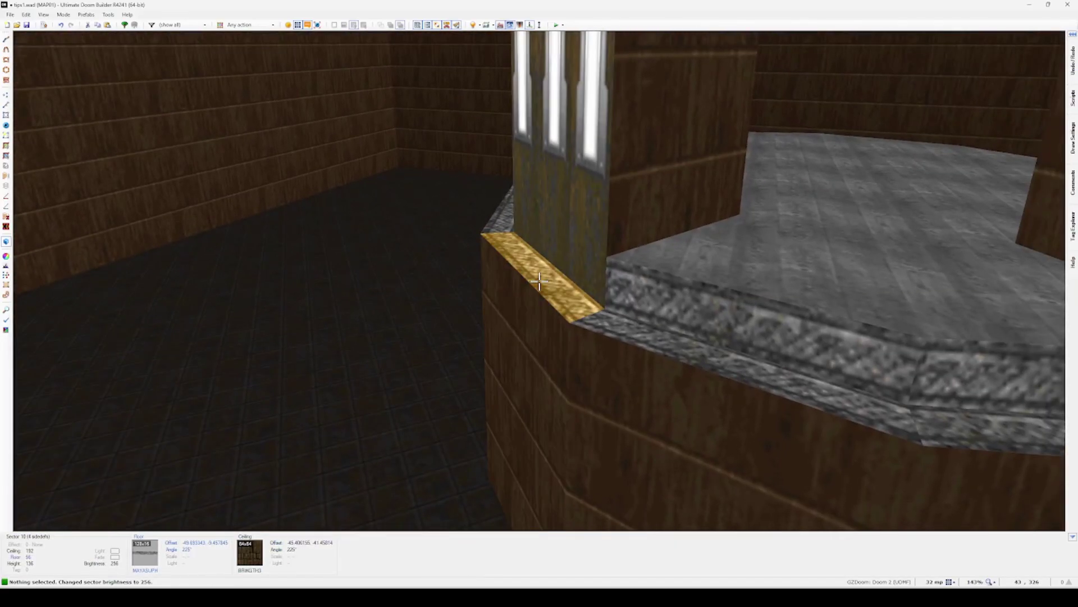
key(w)
ctrl+scroll(540, 281, up, 3)
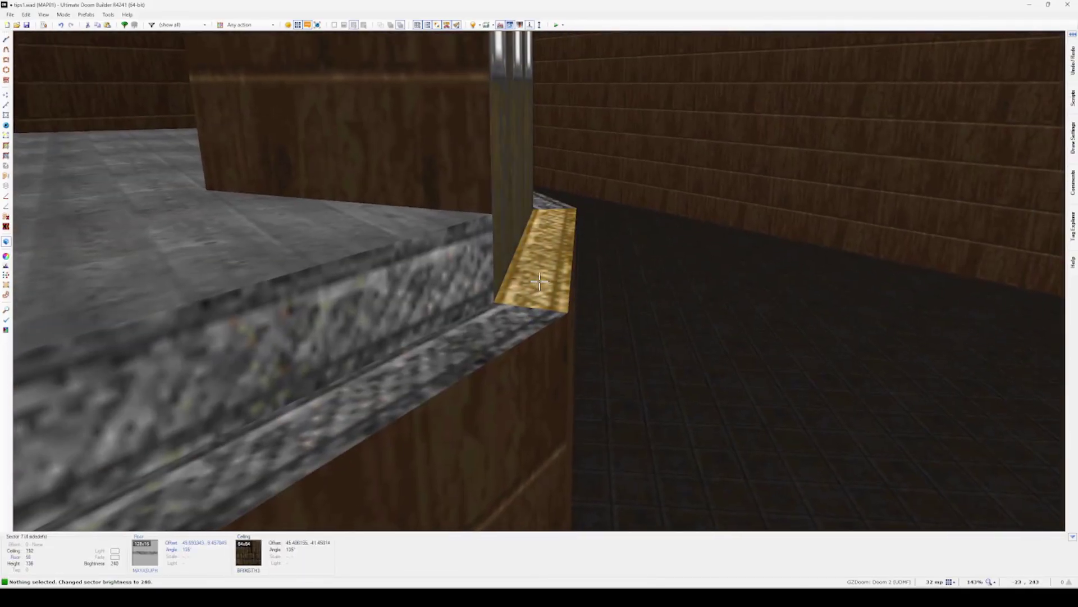
key(w)
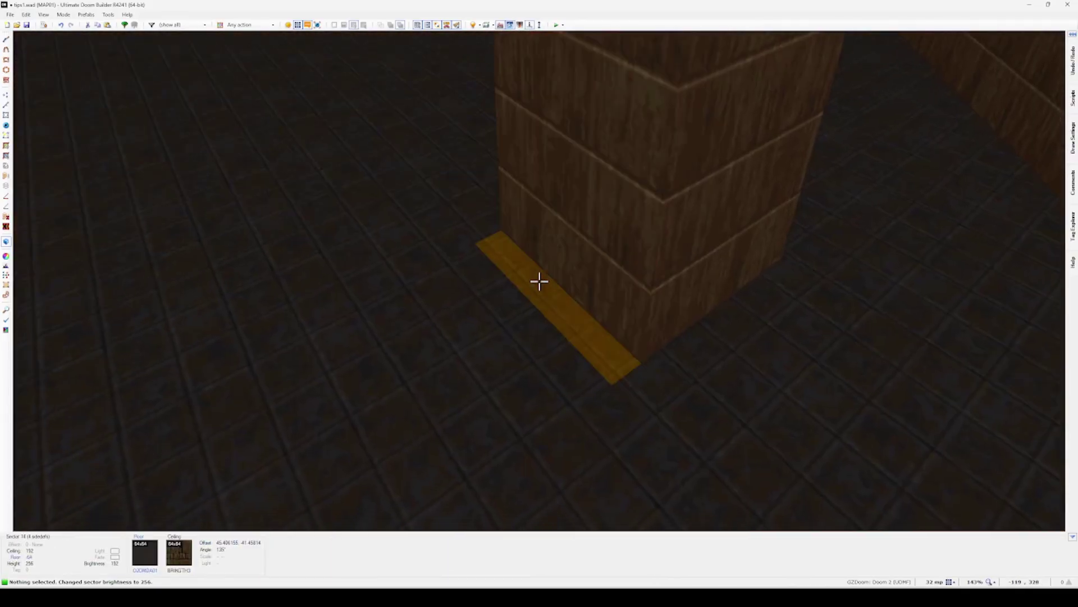
ctrl+scroll(539, 281, down, 2)
Apply a linear brightness gradient across the 17 sectors under each of the two beams
key(q)
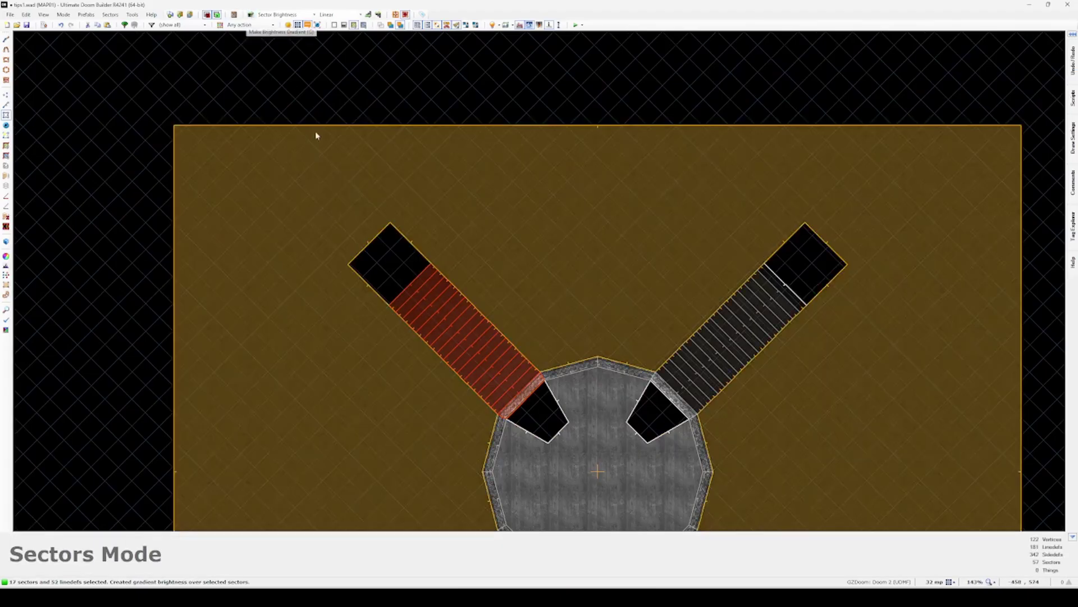
click(251, 15)
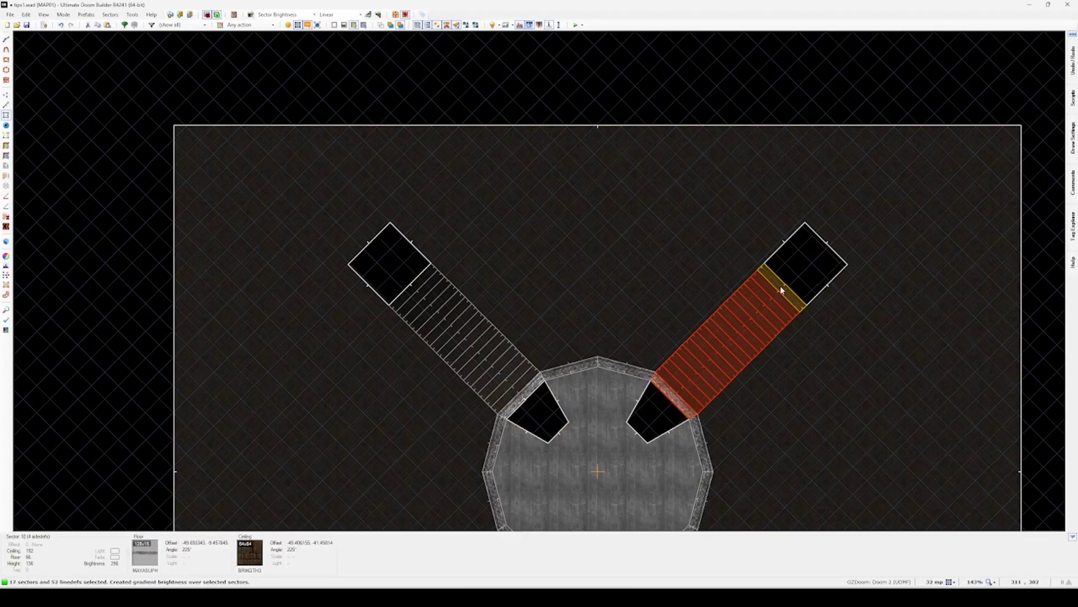
key(w)
key(d)
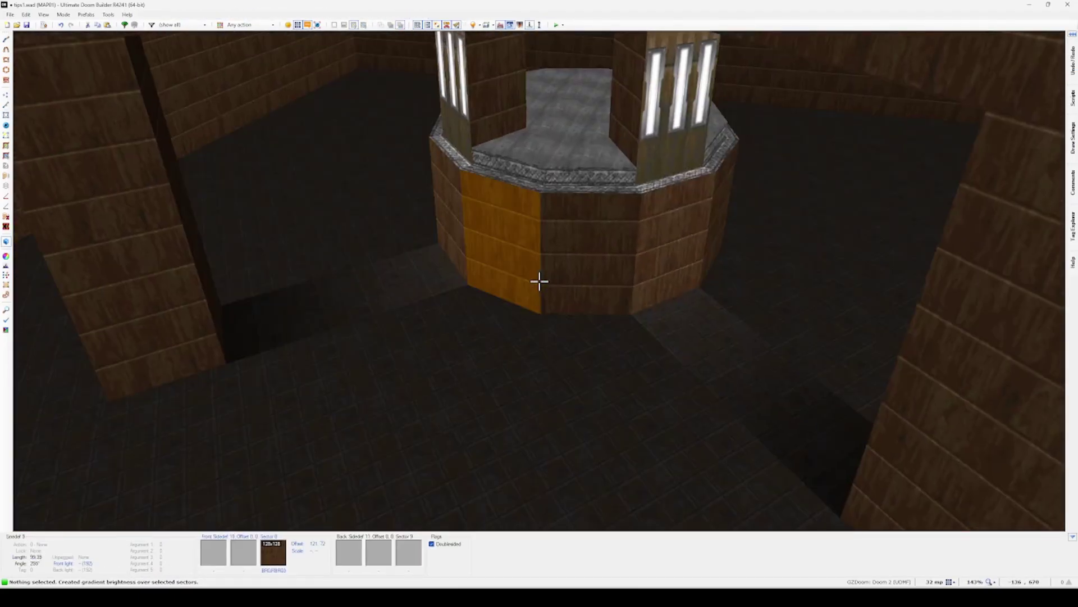
Examine the brightness falloff on the floor and the undersides of both beams in 3D
key(w)
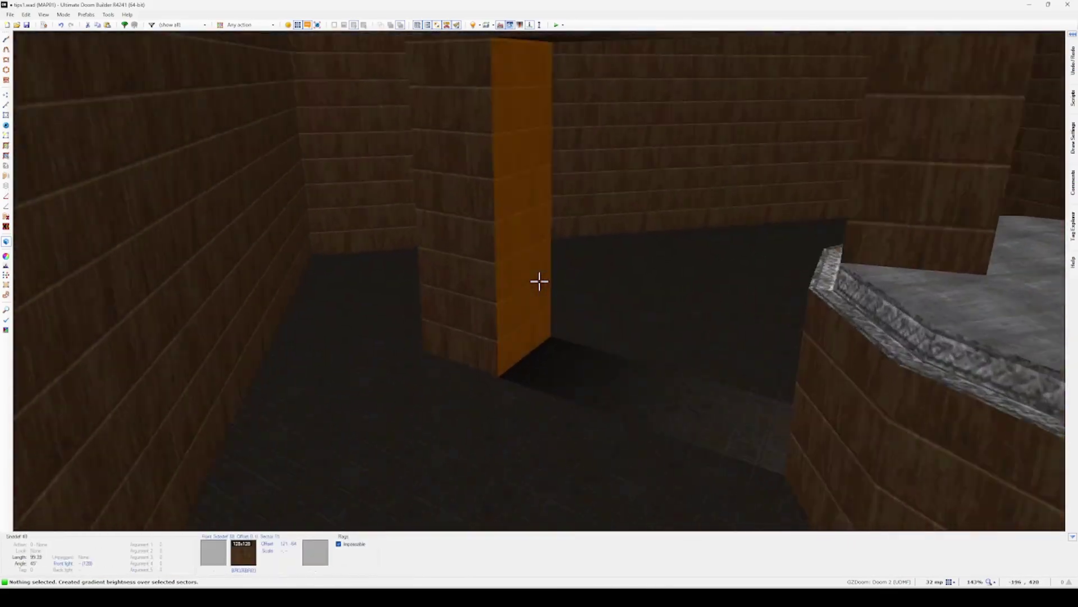
key(s)
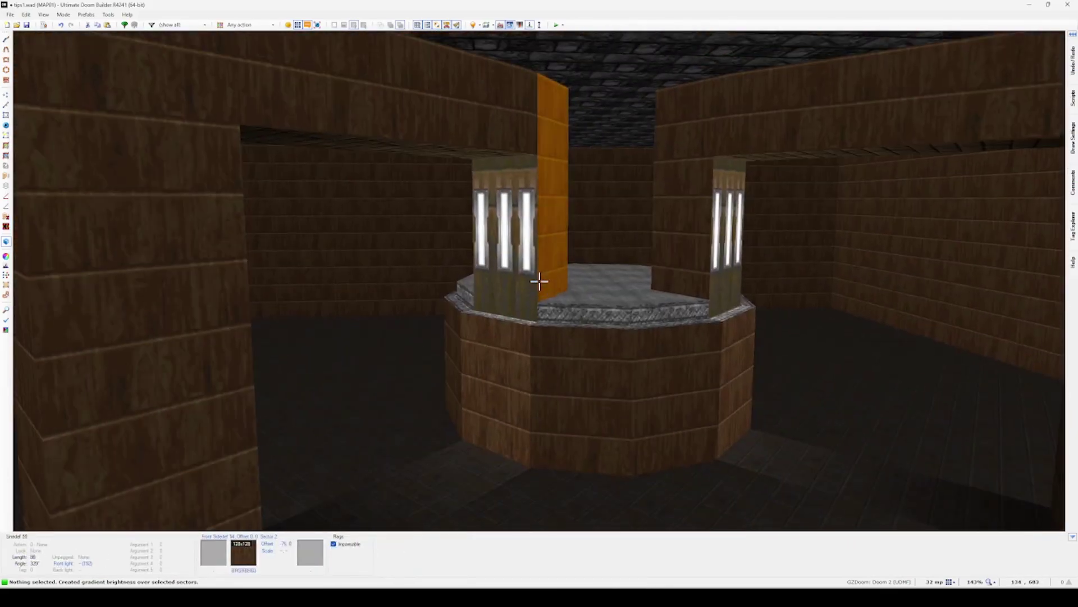
key(w)
key(s)
key(d)
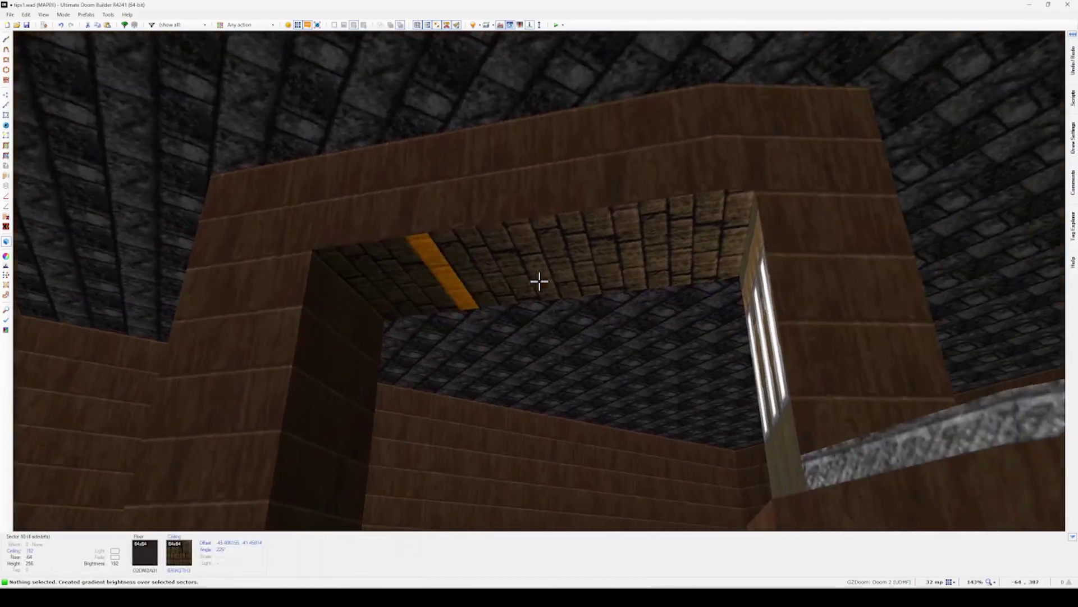
key(d)
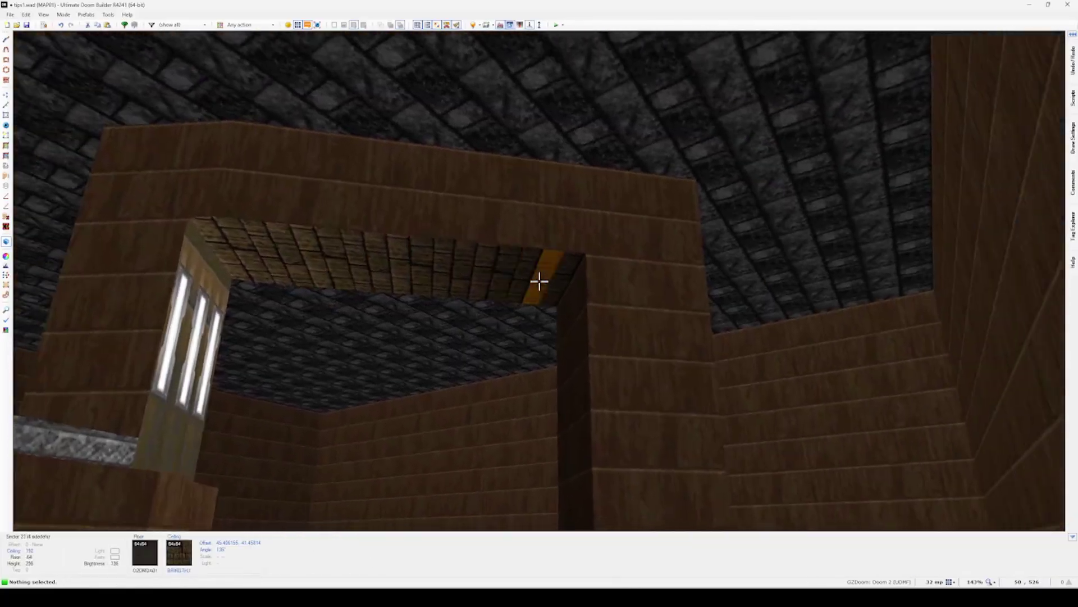
key(s)
key(w)
key(s)
key(w)
key(w)
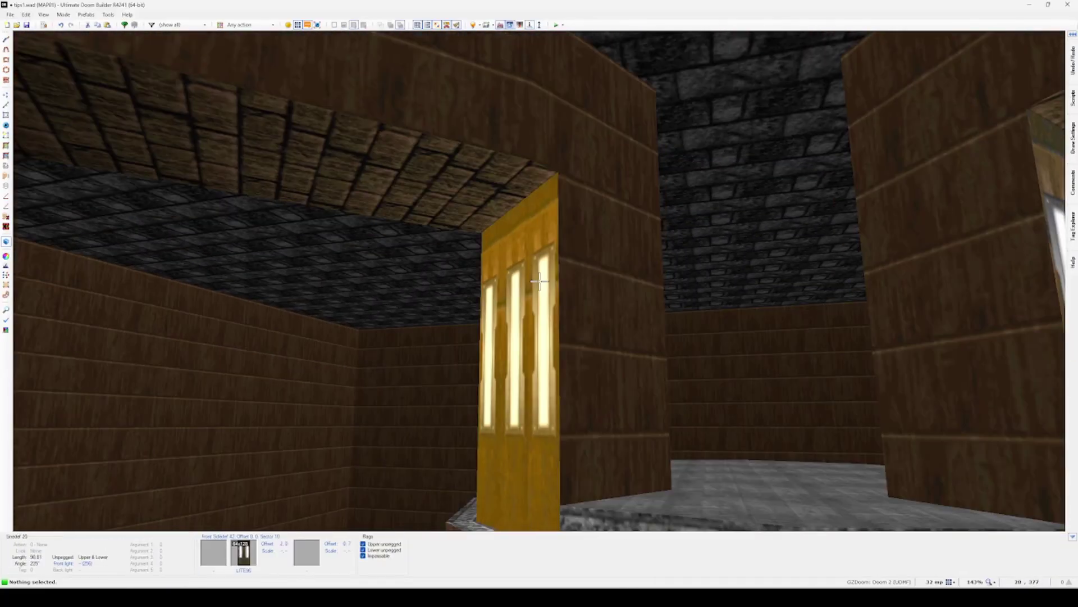
key(s)
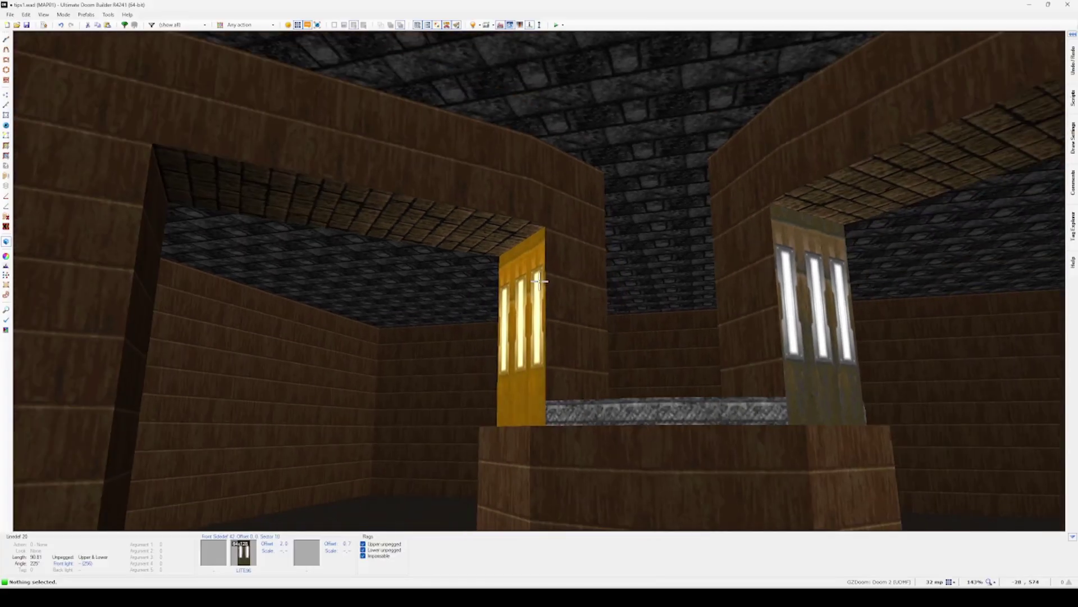
Lower the ceiling of the beam slice next to the outer pillar to a height of 128
key(w)
click(539, 282)
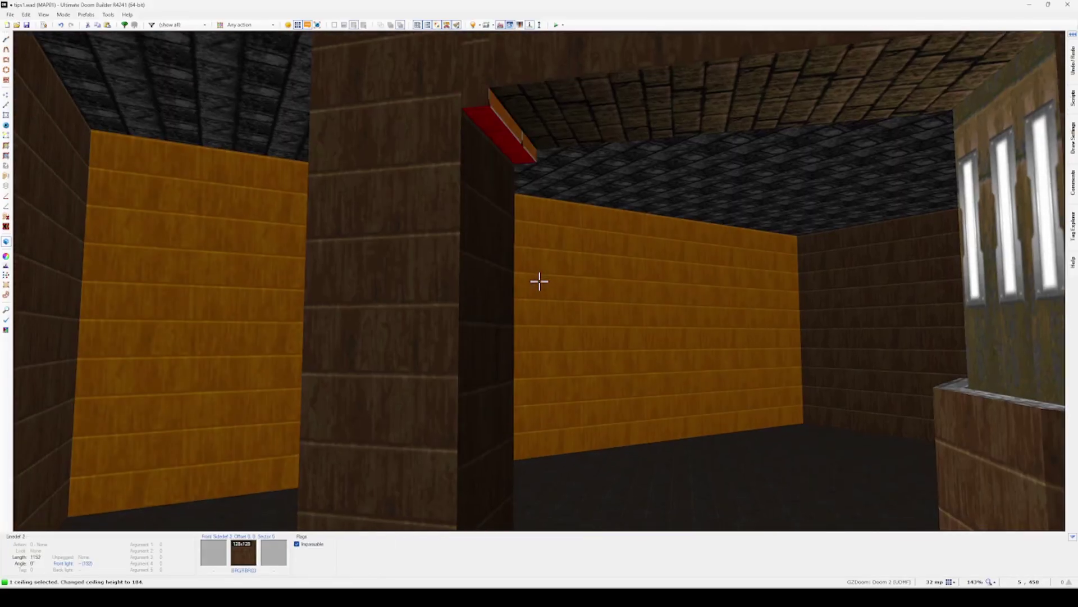
scroll(539, 282, down, 3)
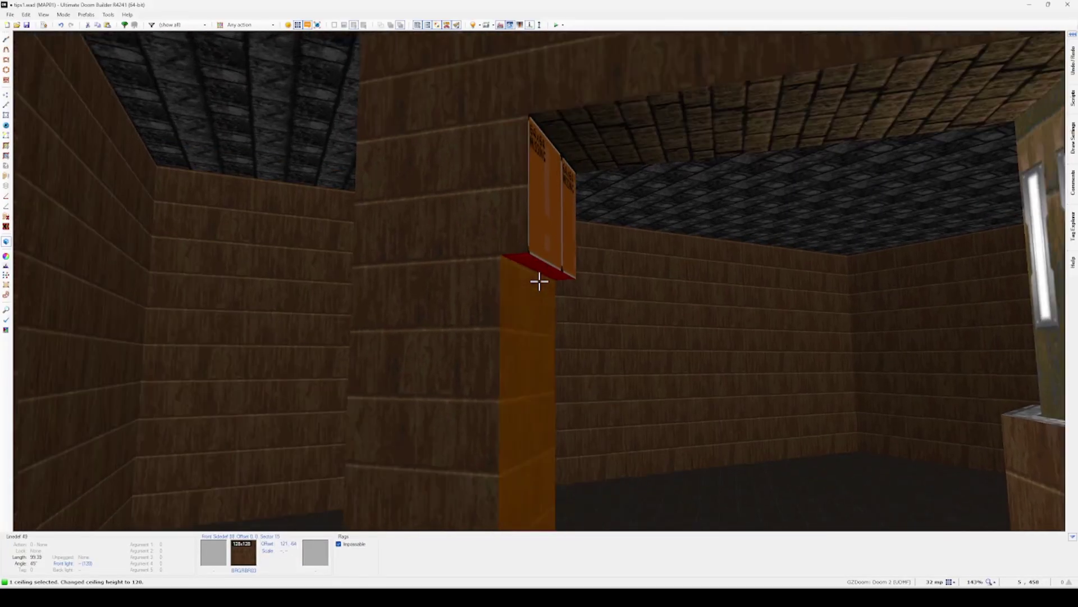
key(c)
key(s)
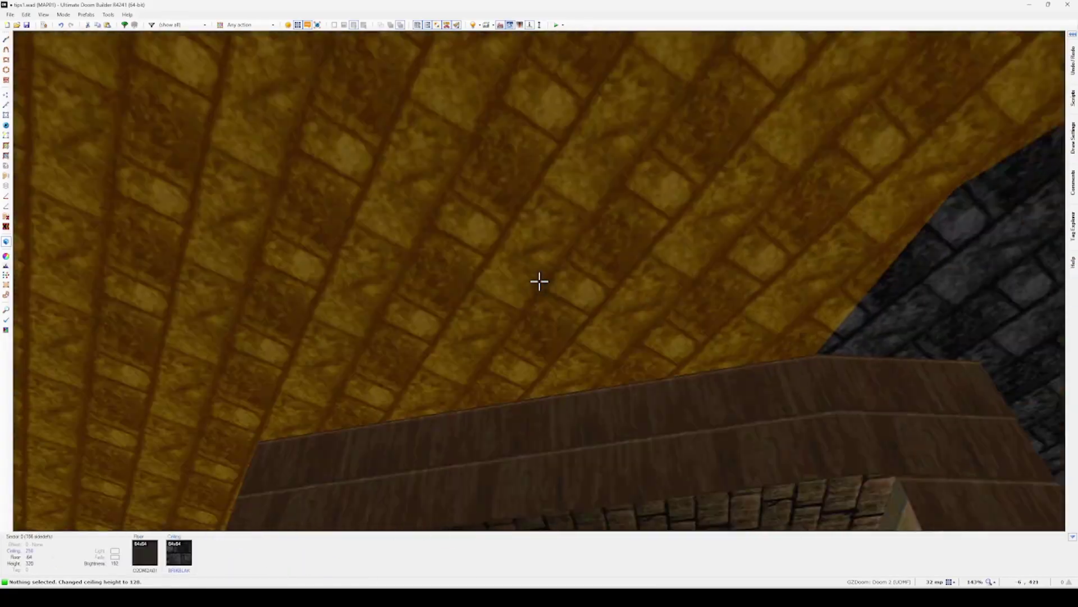
key(w)
Select the 17 ceilings under that beam and create a ceiling height gradient across them
drag(540, 281, 539, 281)
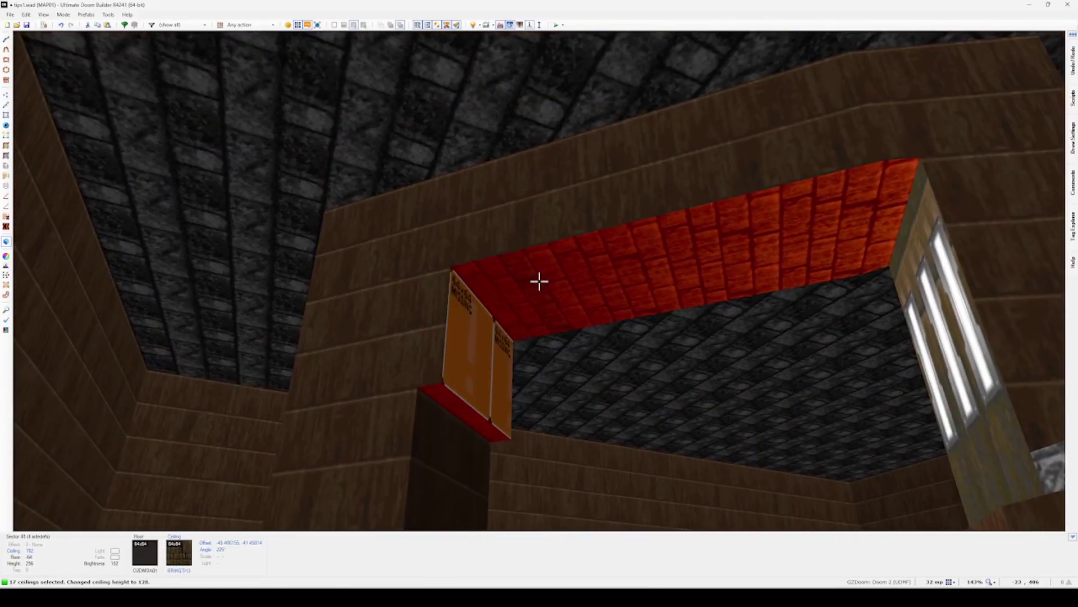
key(q)
middle_drag(568, 295, 469, 171)
click(379, 15)
key(q)
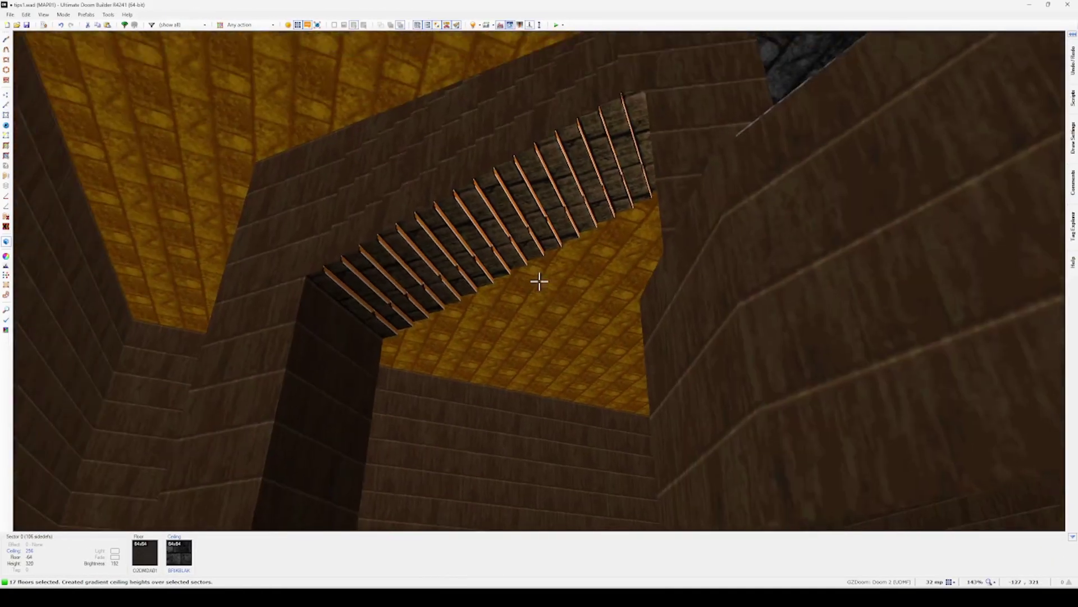
Auto-align the beam's side textures and apply a metal support texture to the 16 ceiling step faces beneath it
key(ctrl+a)
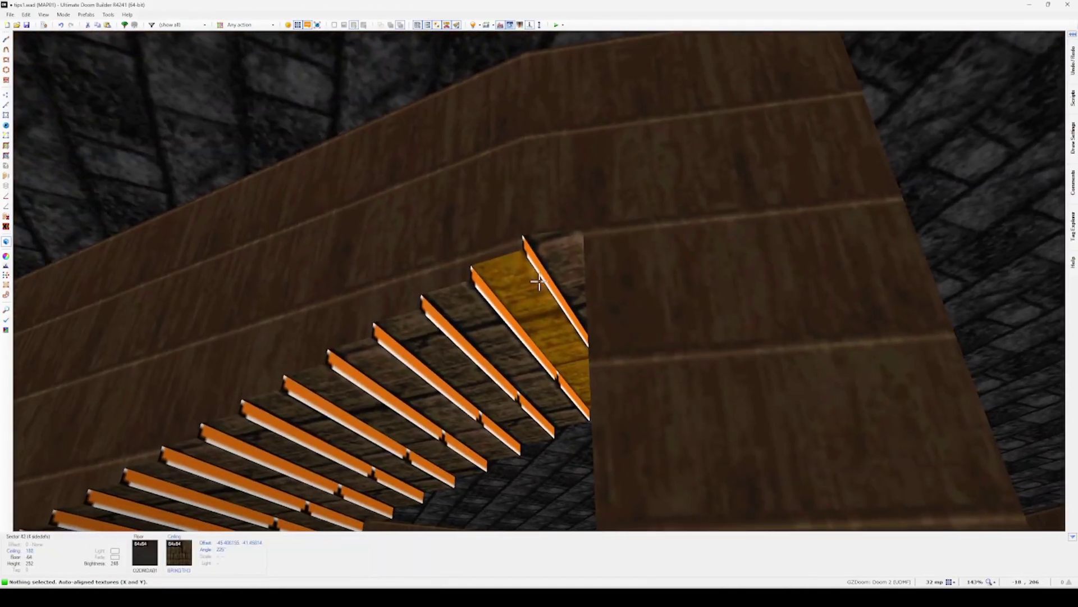
click(539, 281)
click(539, 281)
drag(540, 281, 539, 281)
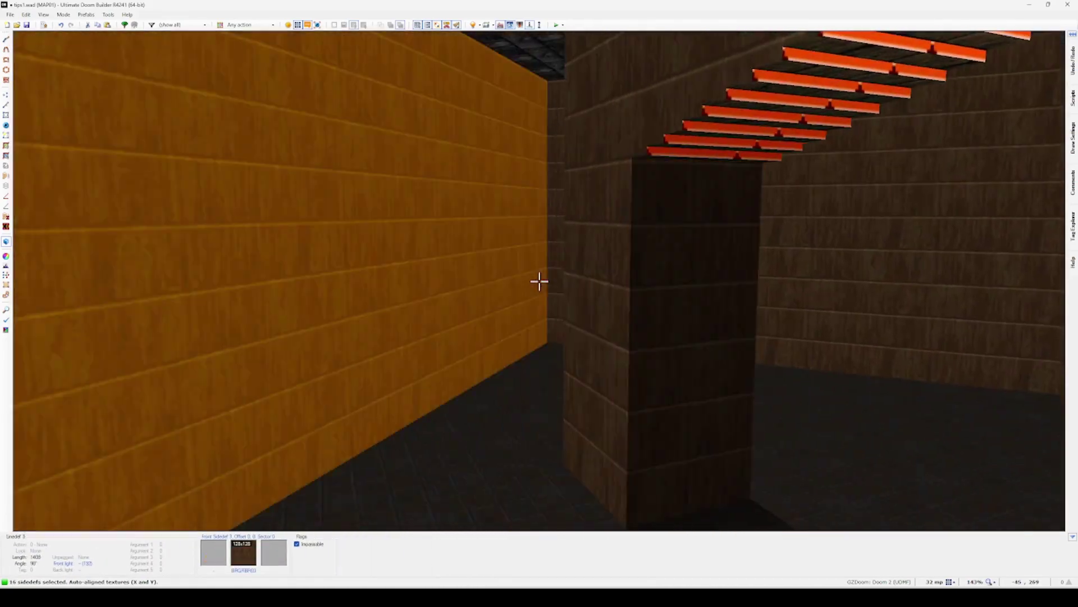
key(s)
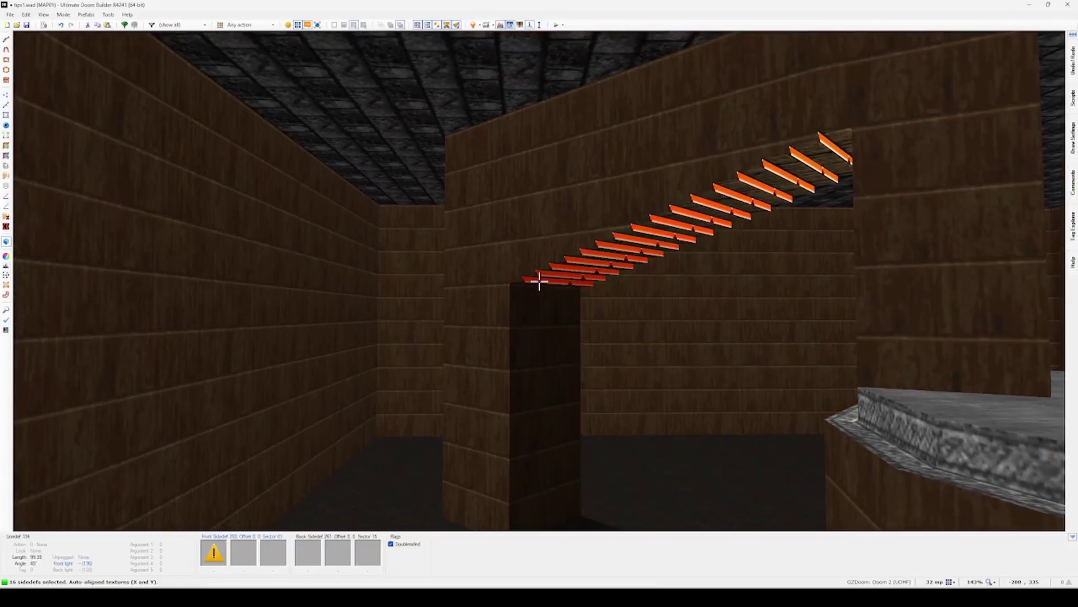
right_click(539, 281)
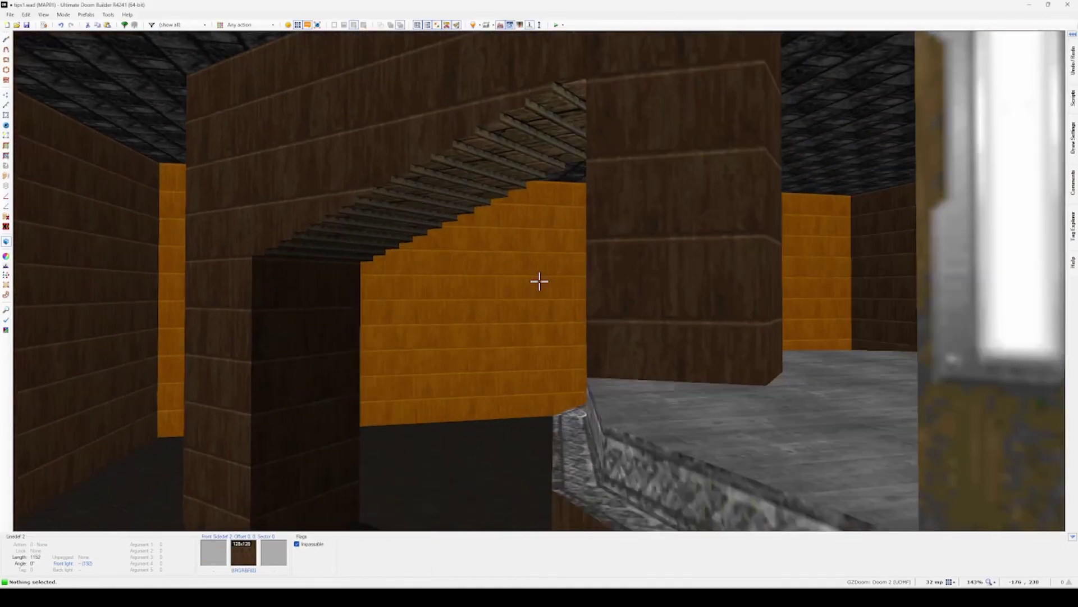
key(w)
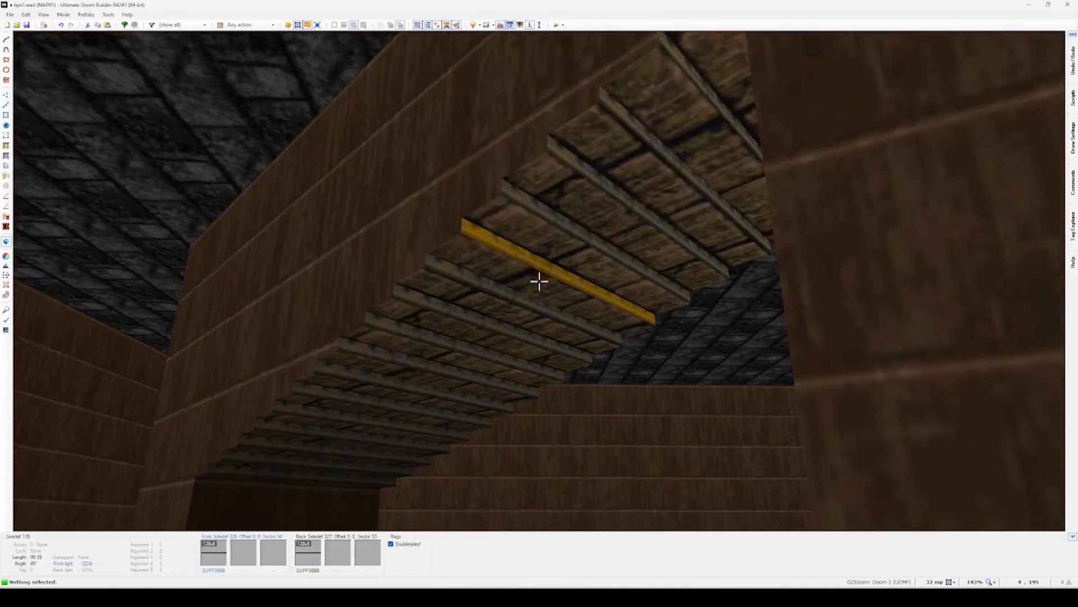
Select the visual slope handles at both ends of the other beam's underside, by the lit panel and the outer pillar
key(s)
key(s)
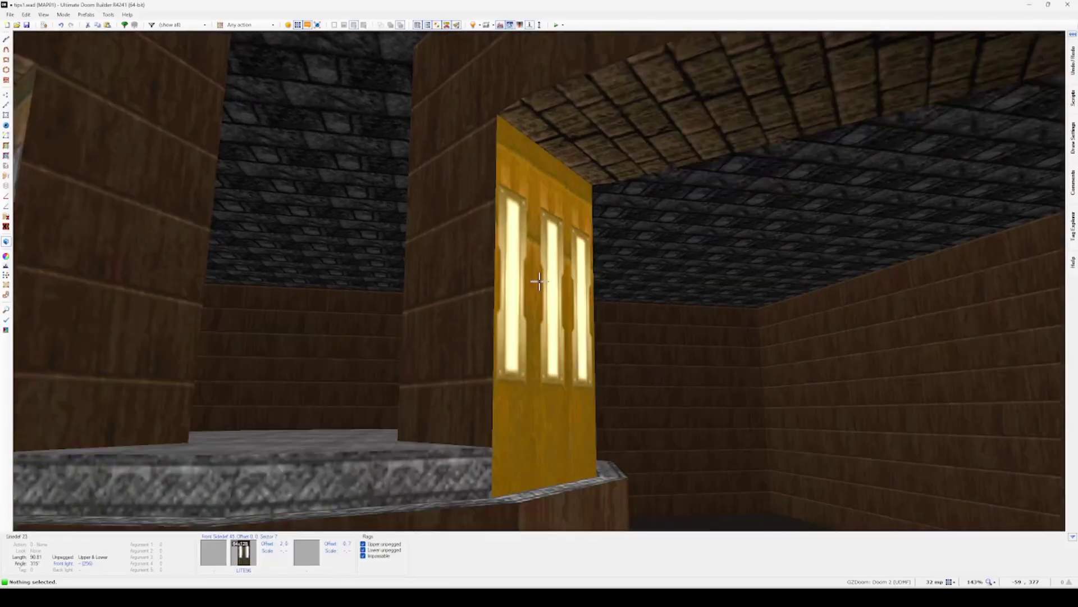
key(w)
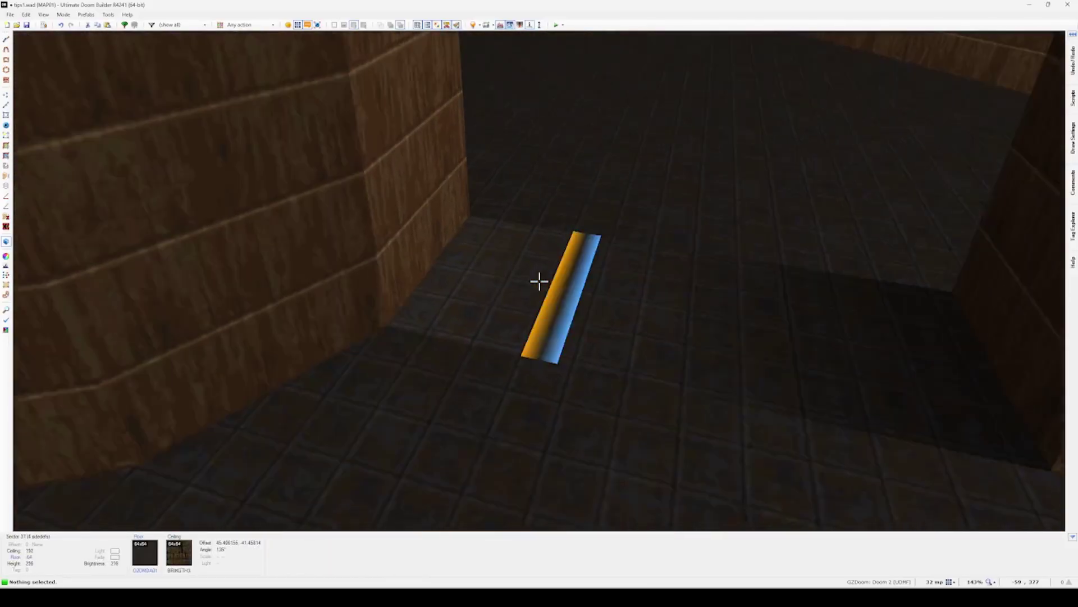
key(w)
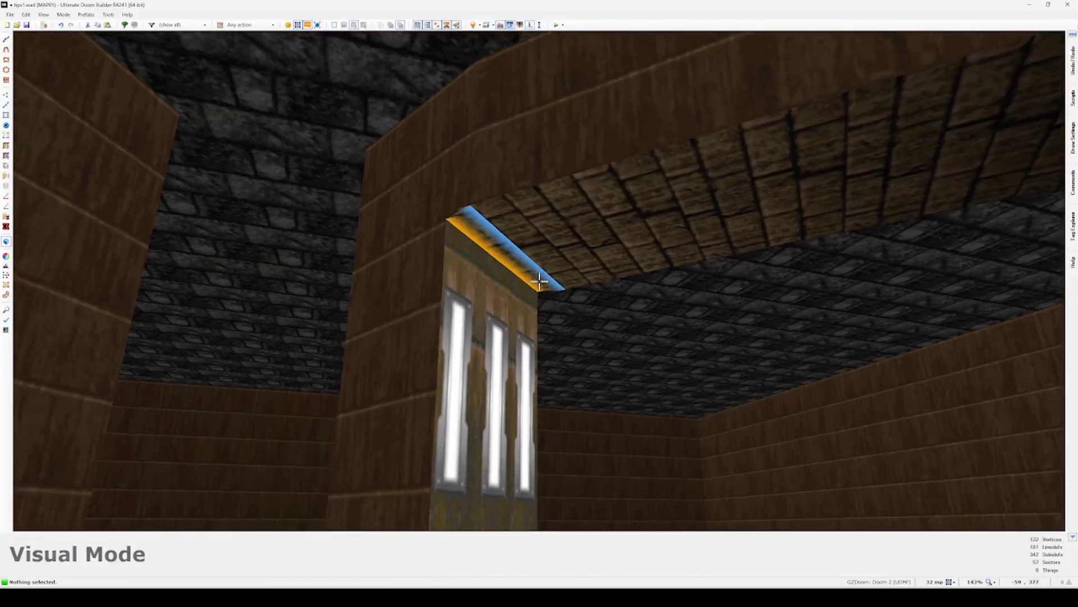
key(w)
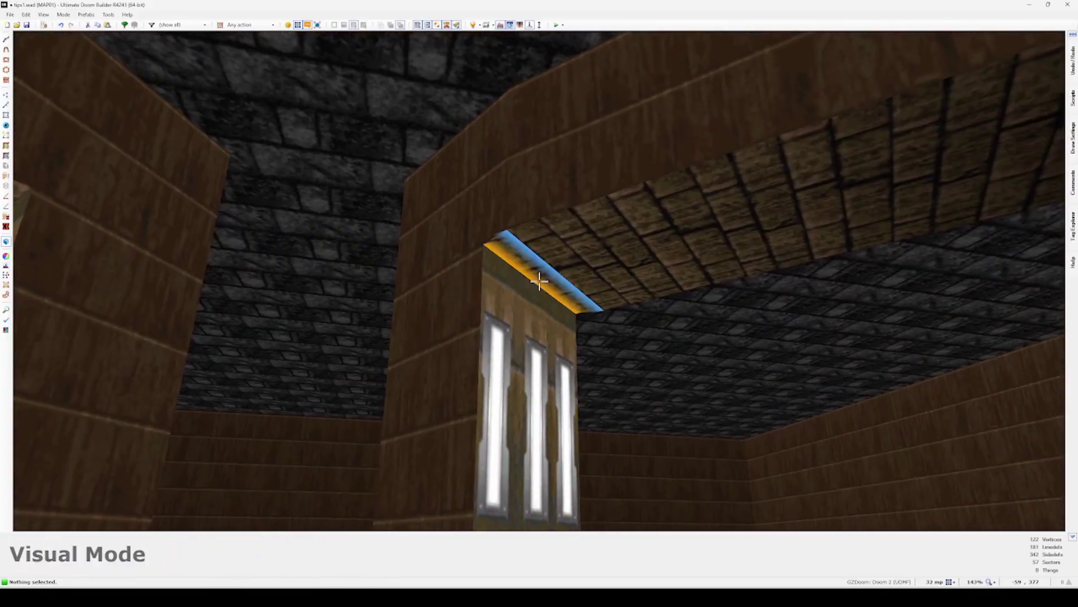
click(540, 282)
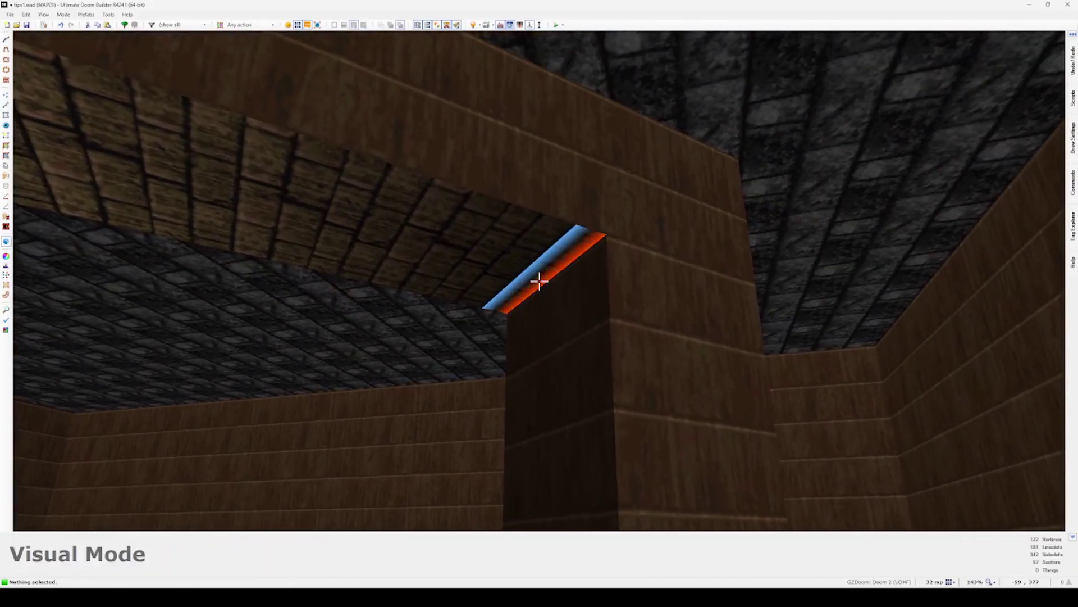
key(s)
key(w)
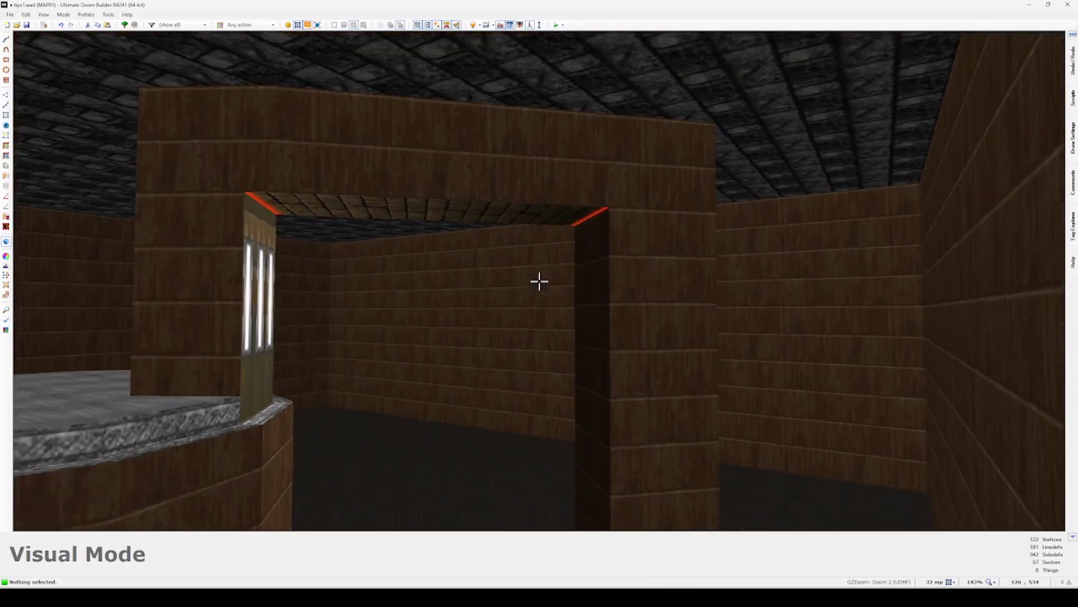
key(s)
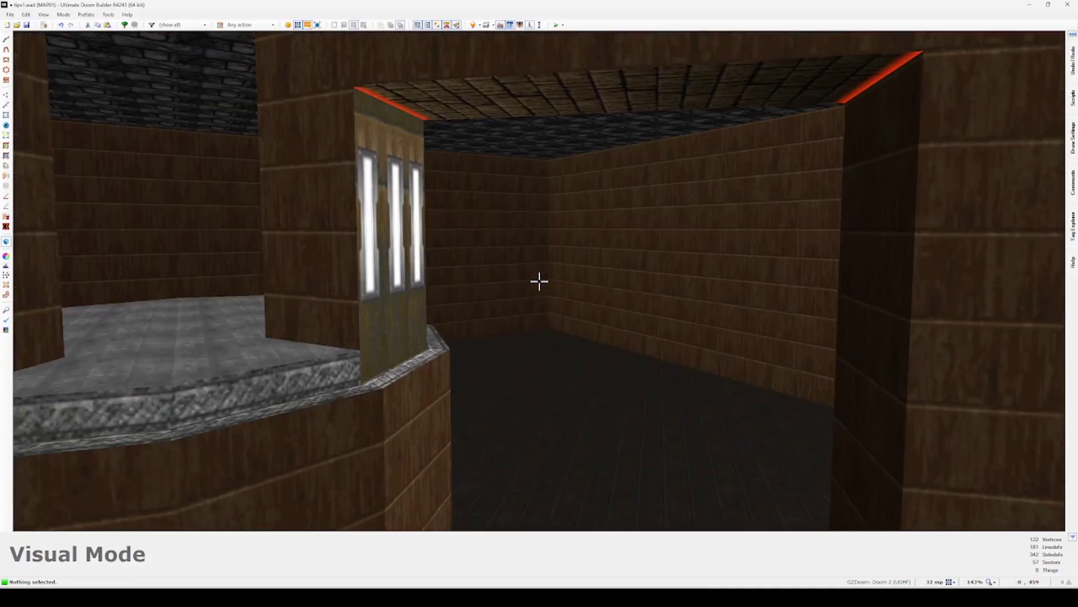
Filter the control preferences for "arch" and look up the key assigned to Arch Between Slope Handles
key(q)
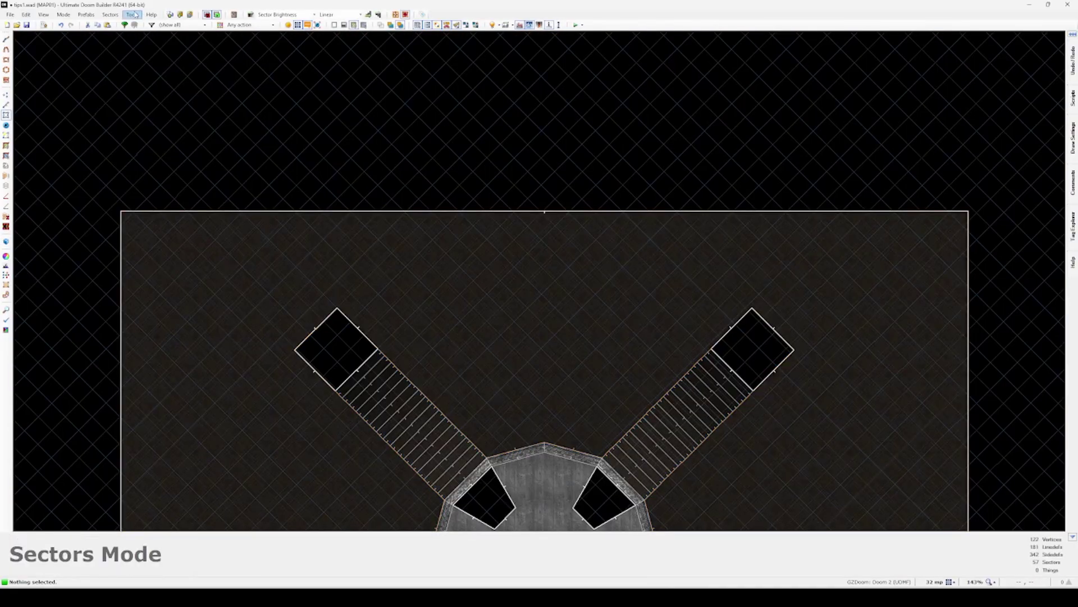
click(135, 15)
click(157, 73)
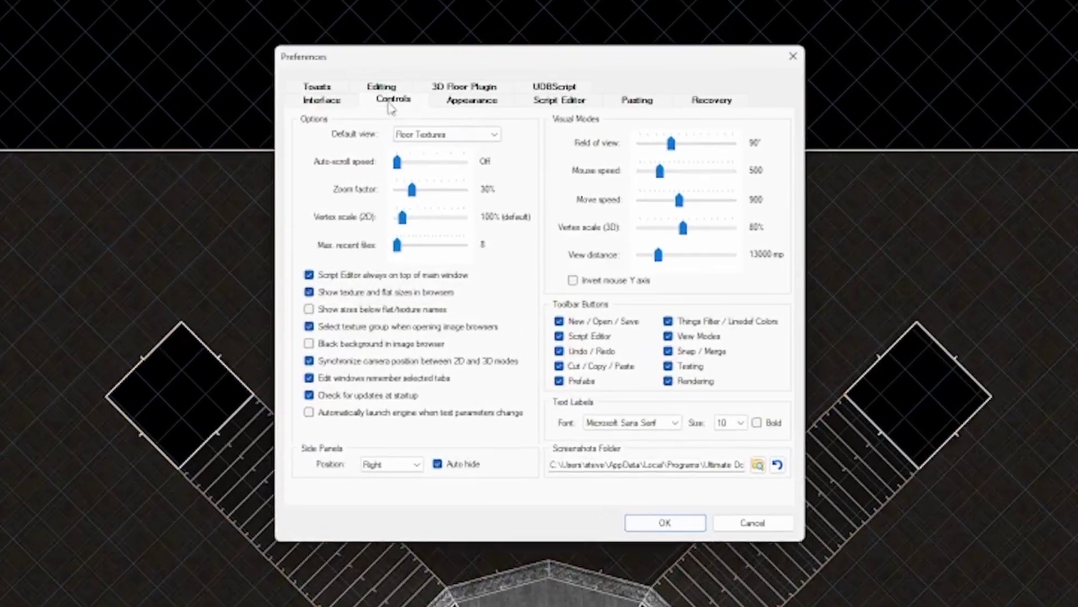
click(433, 152)
click(443, 168)
text(arch)
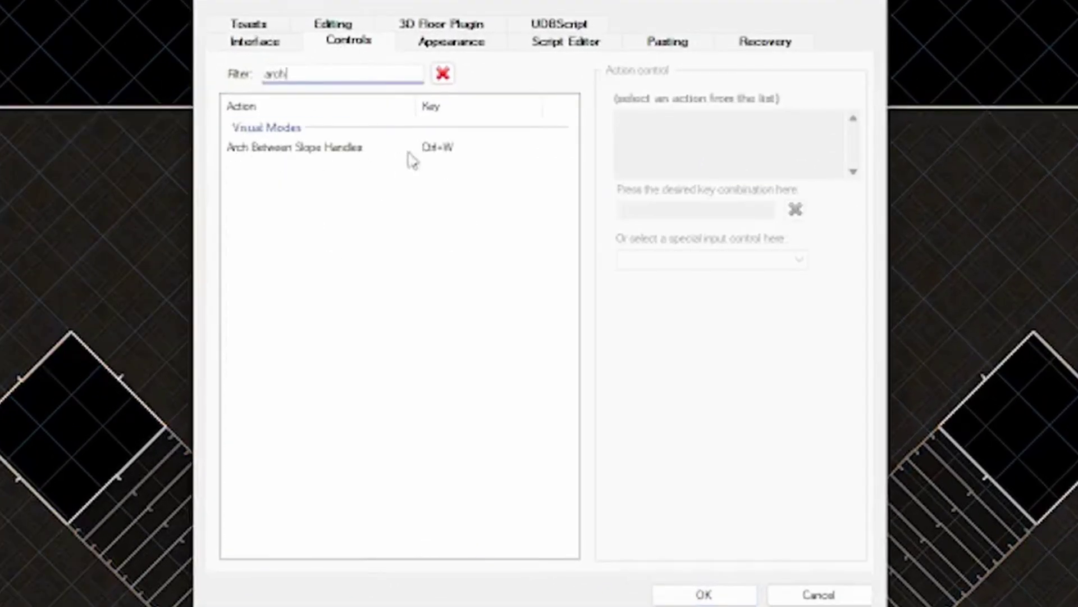
click(465, 151)
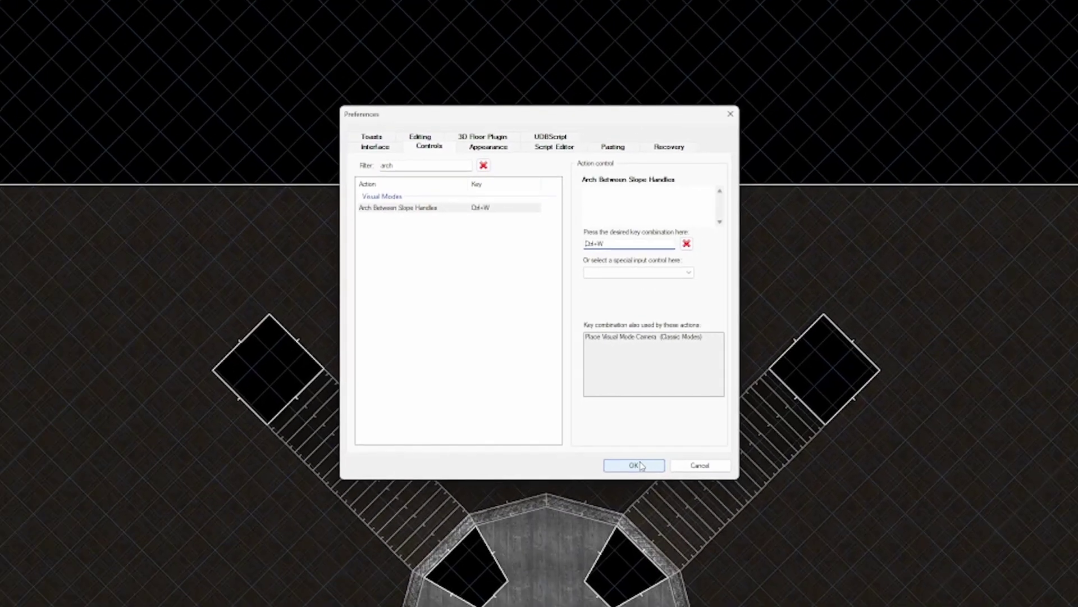
Select the 17 ceilings beneath the second beam along with its slope handles and open the arch settings for them
click(704, 594)
key(w)
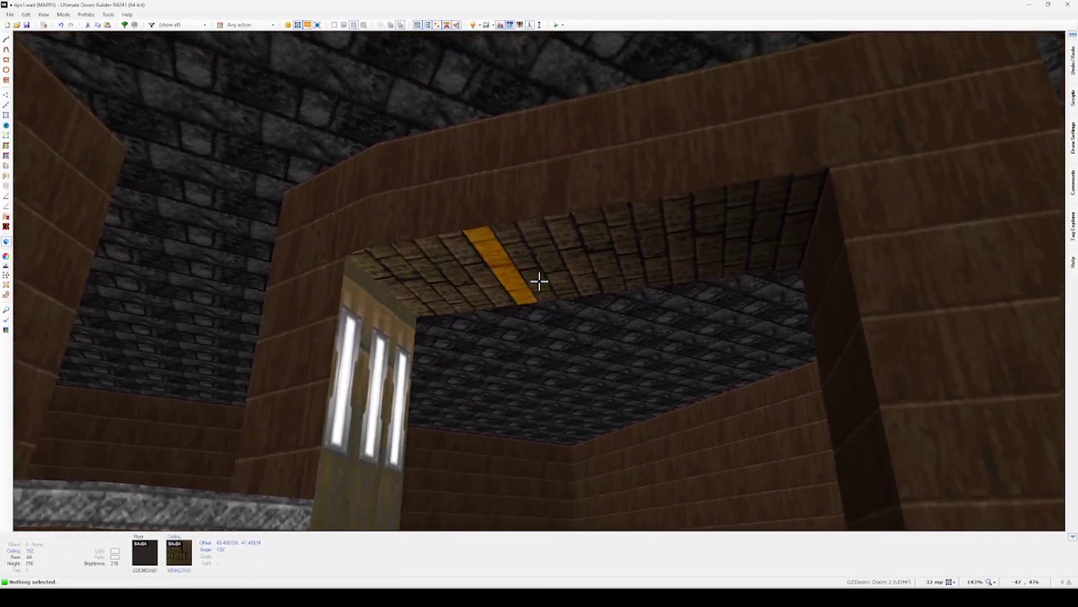
key(alt+s)
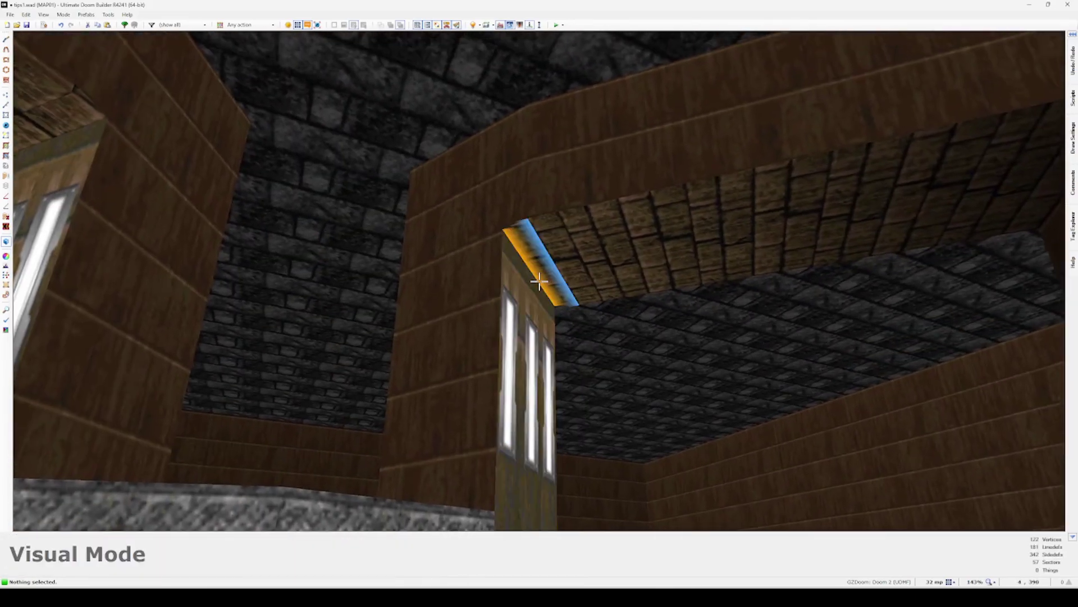
click(539, 282)
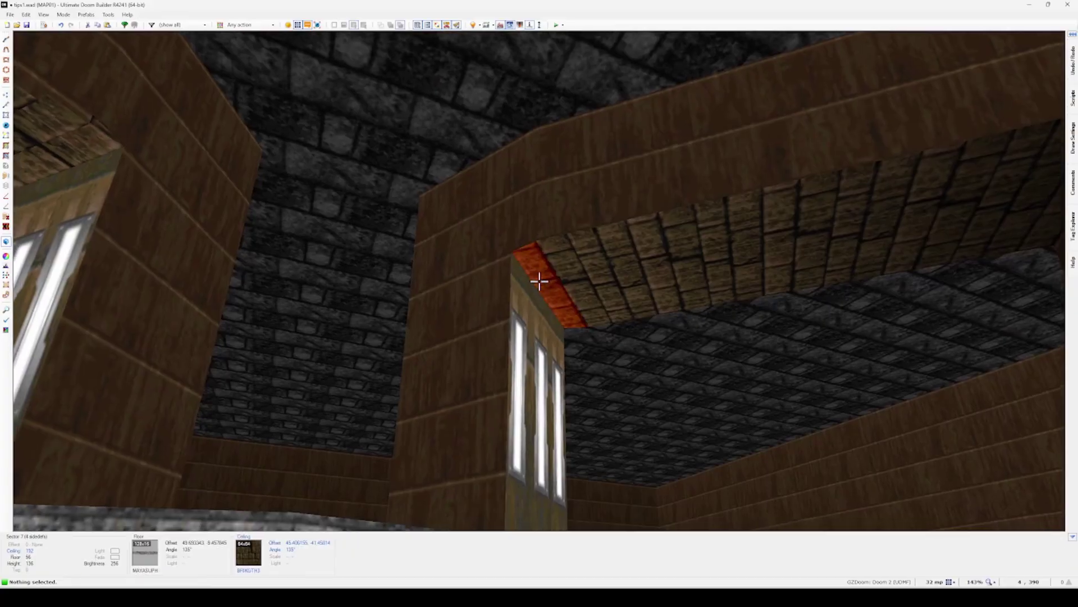
shift+click(540, 280)
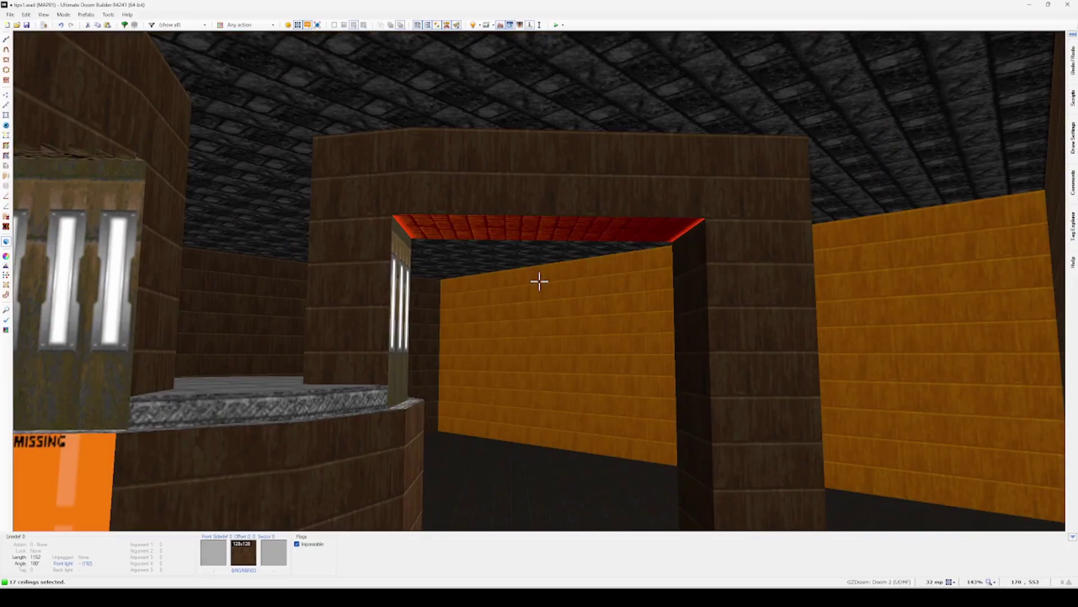
key(alt+a)
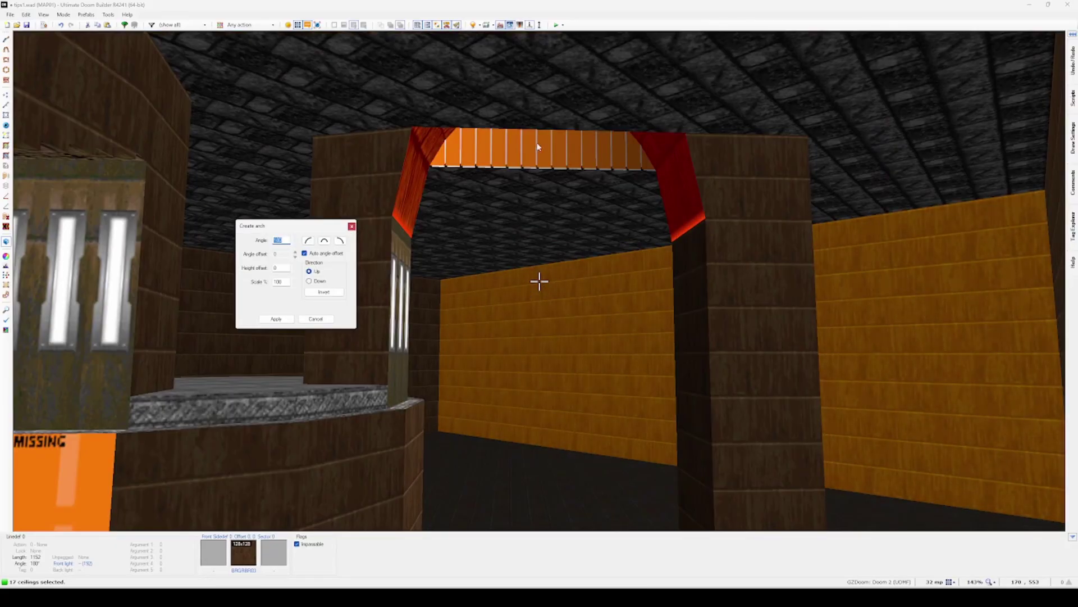
Try the quarter-arch preset that descends toward the outer pillar with an arch angle of 44 degrees
click(339, 241)
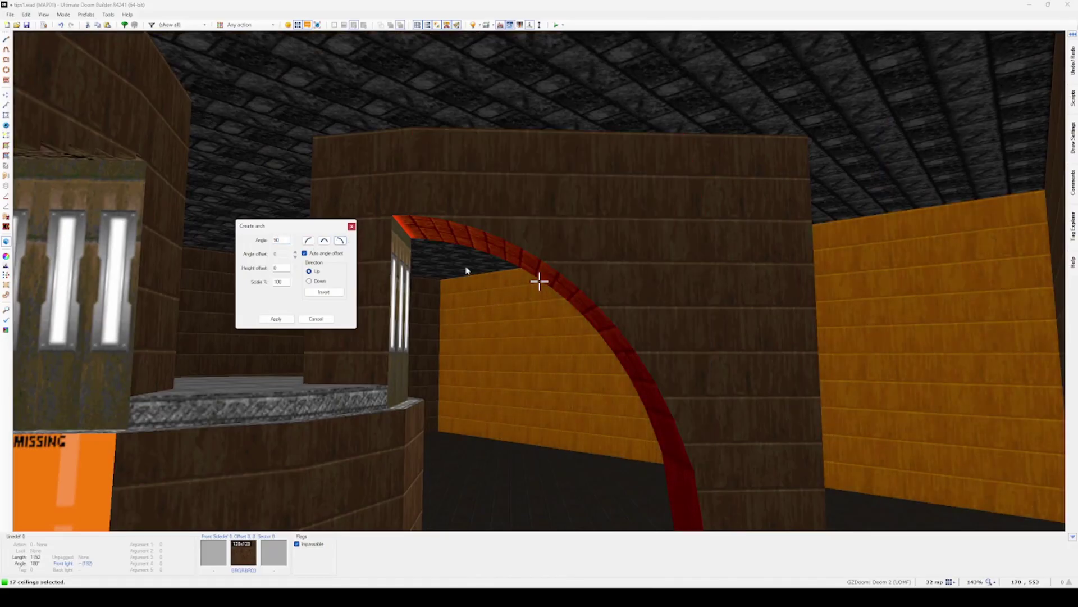
double_click(278, 240)
text(44)
key(Tab)
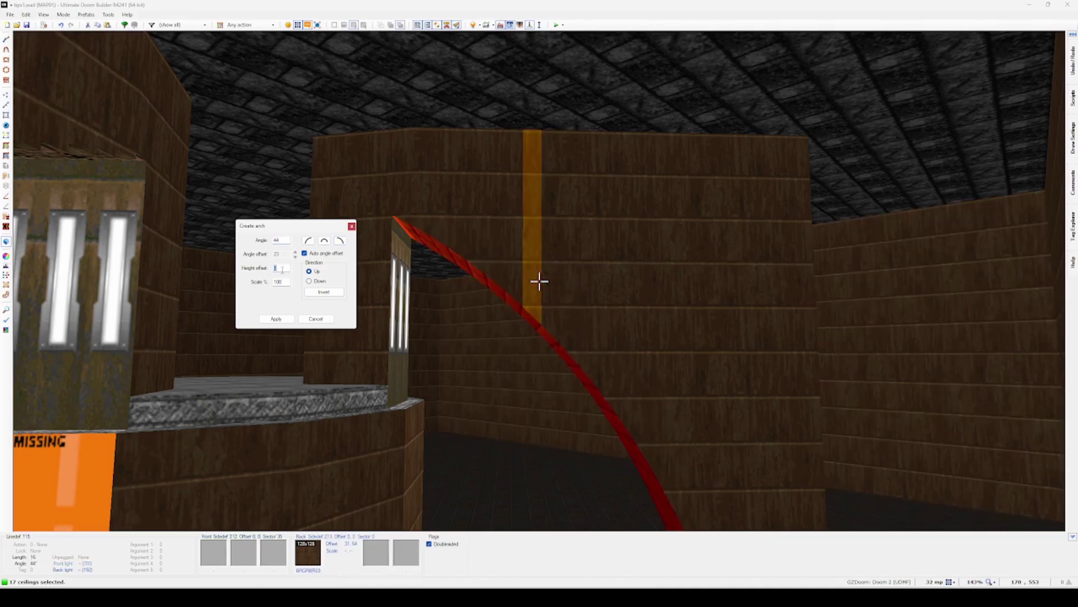
Set the arch angle to 90 degrees and try scales of 45 and 30 percent before entering 60 percent
double_click(281, 241)
text(90)
key(Tab)
key(Tab)
text(45)
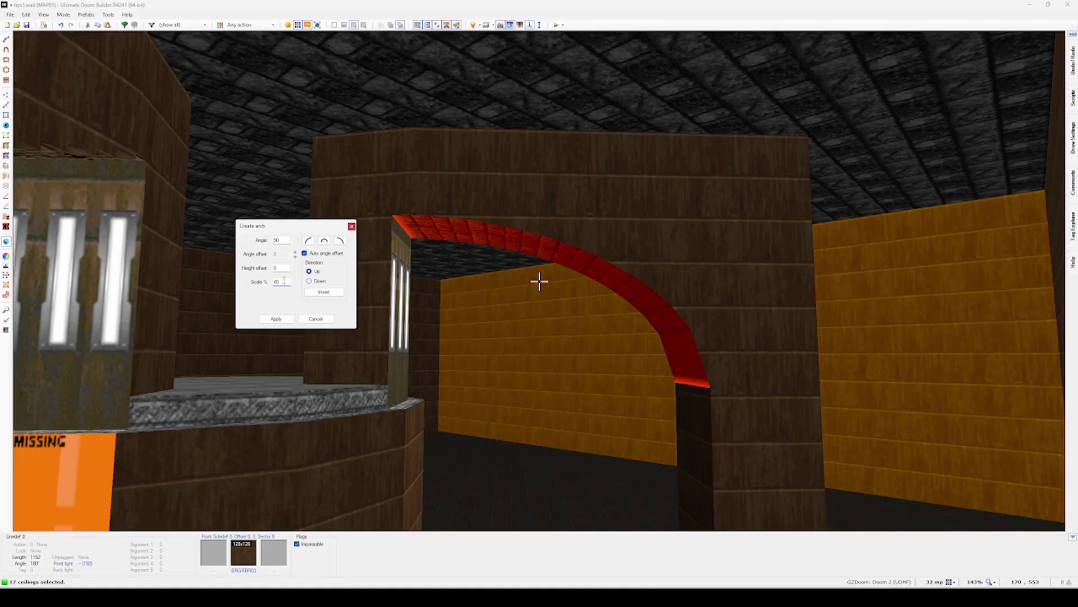
text(30)
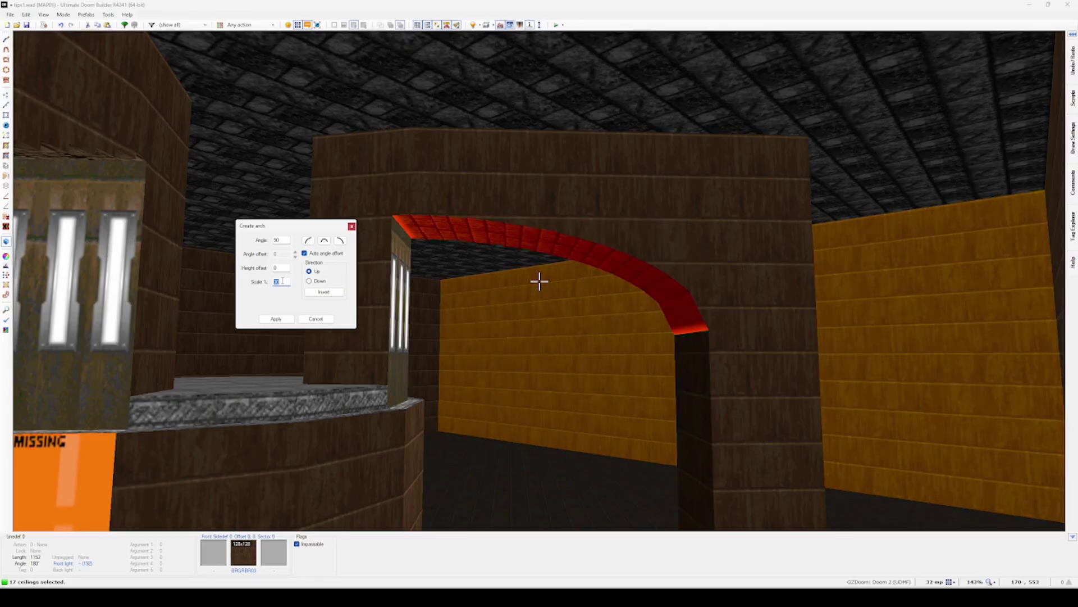
text(60)
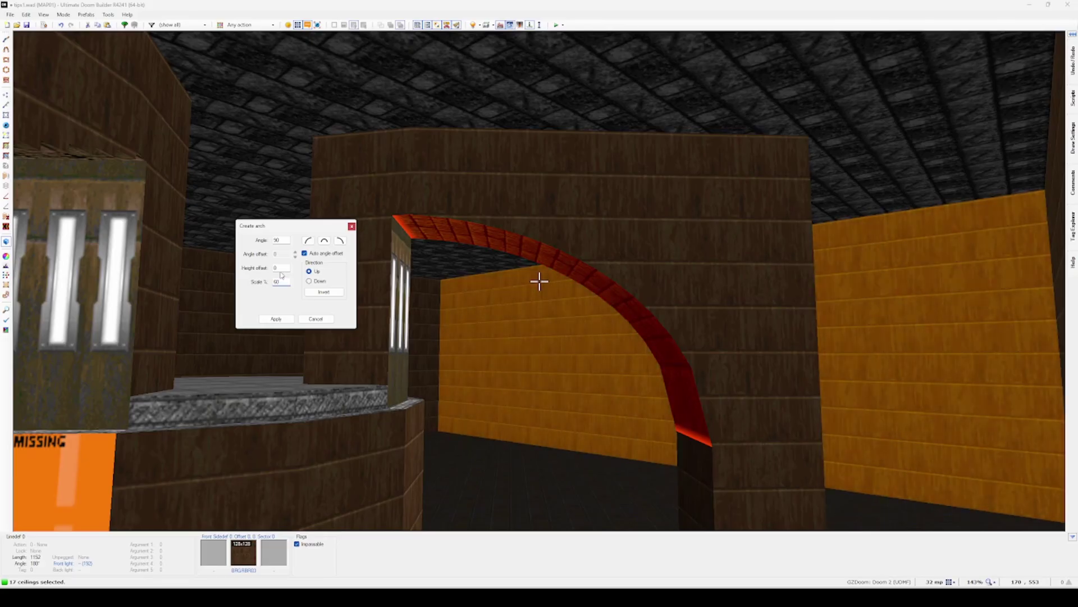
Compare the three arch presets, apply the quarter arch descending toward the outer pillar, and clear the ceiling selection
click(310, 241)
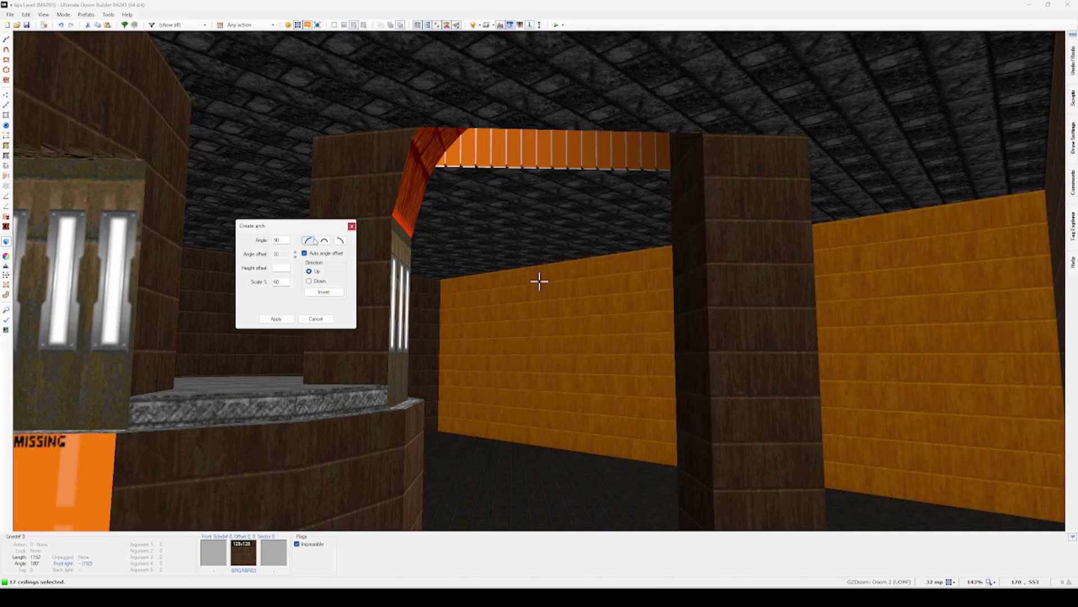
click(325, 242)
click(341, 242)
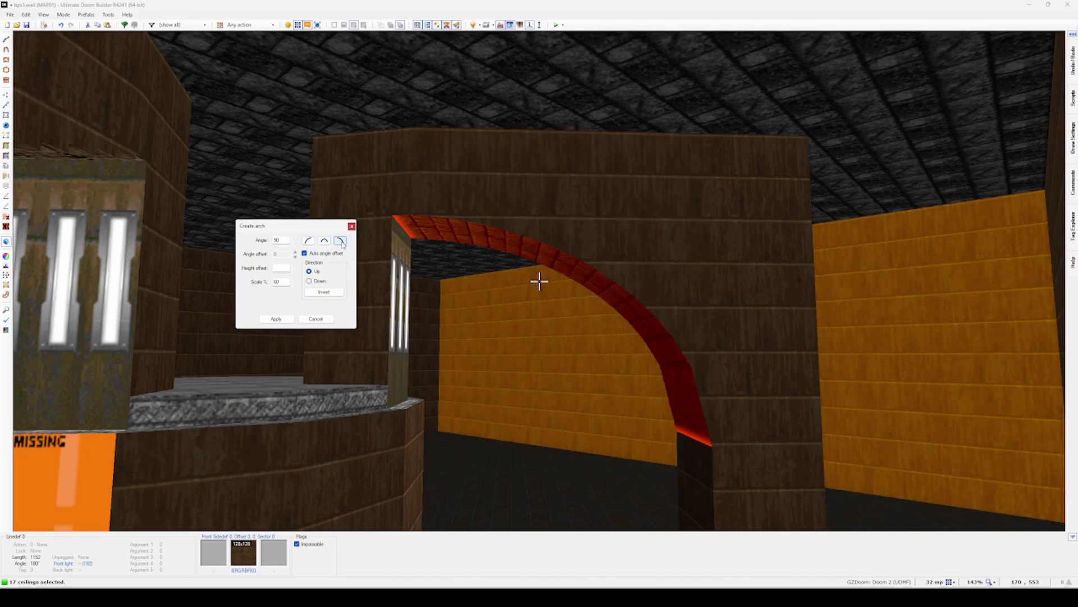
click(280, 321)
key(w)
key(w)
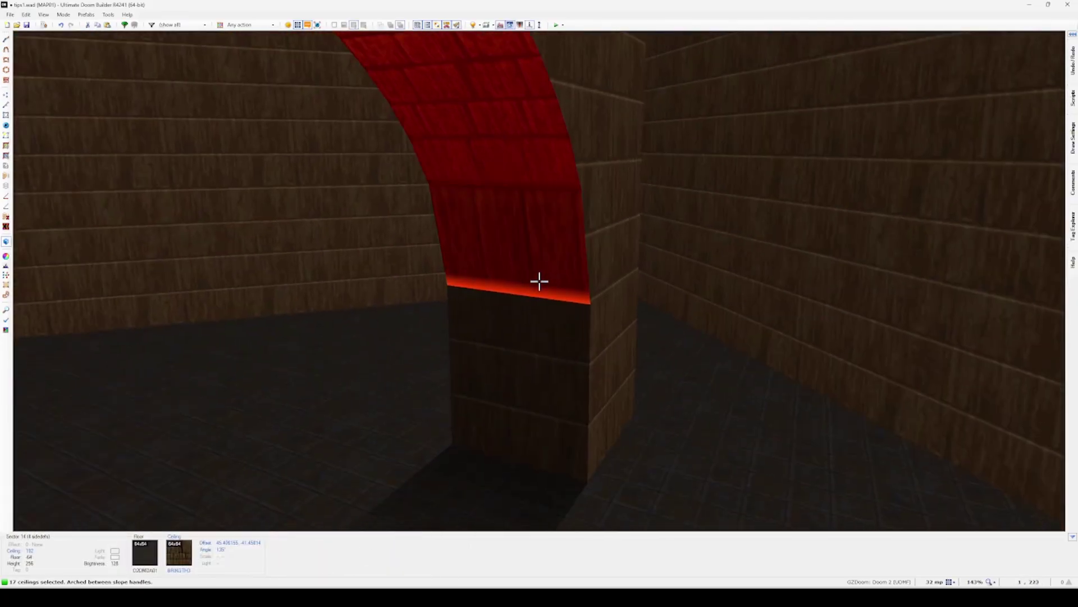
key(Escape)
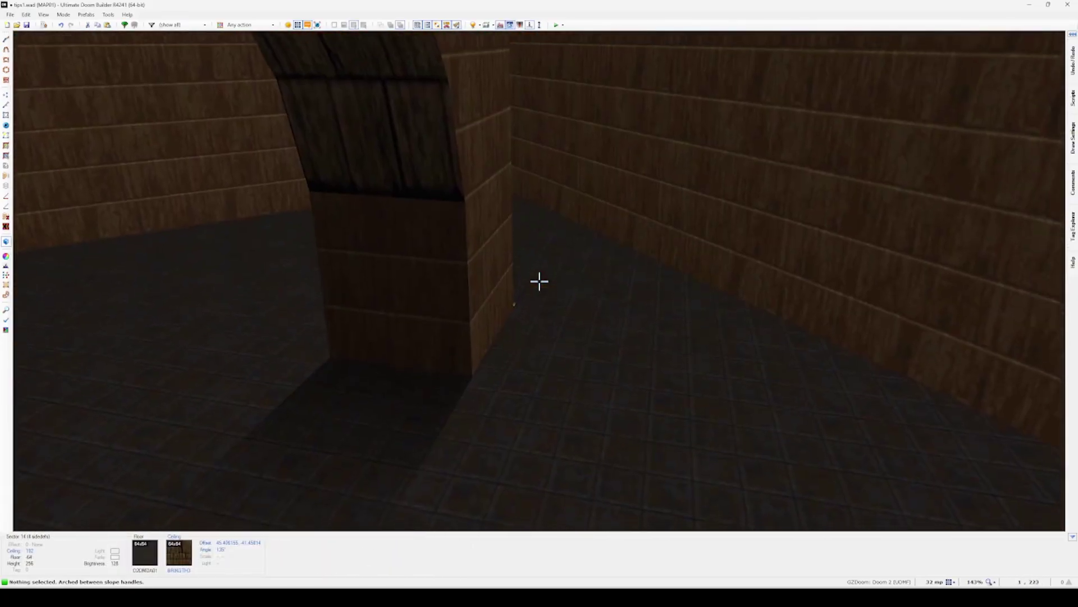
Auto-align the textures of the arched beam in X and Y and inspect the arch from around the room
key(w)
key(s)
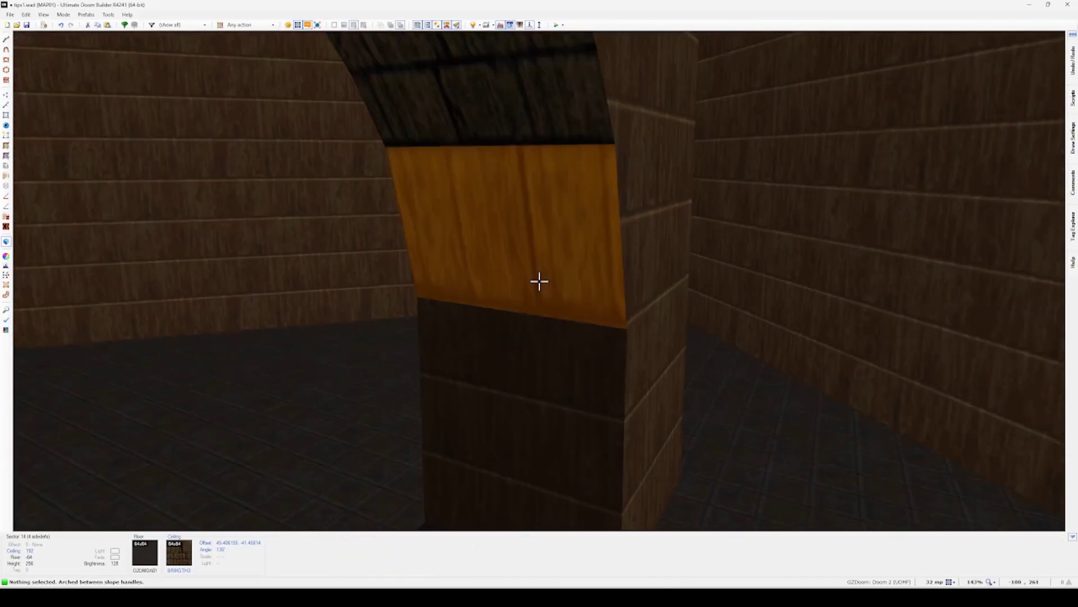
drag(539, 281, 539, 281)
key(s)
key(ctrl+a)
key(s)
key(c)
key(s)
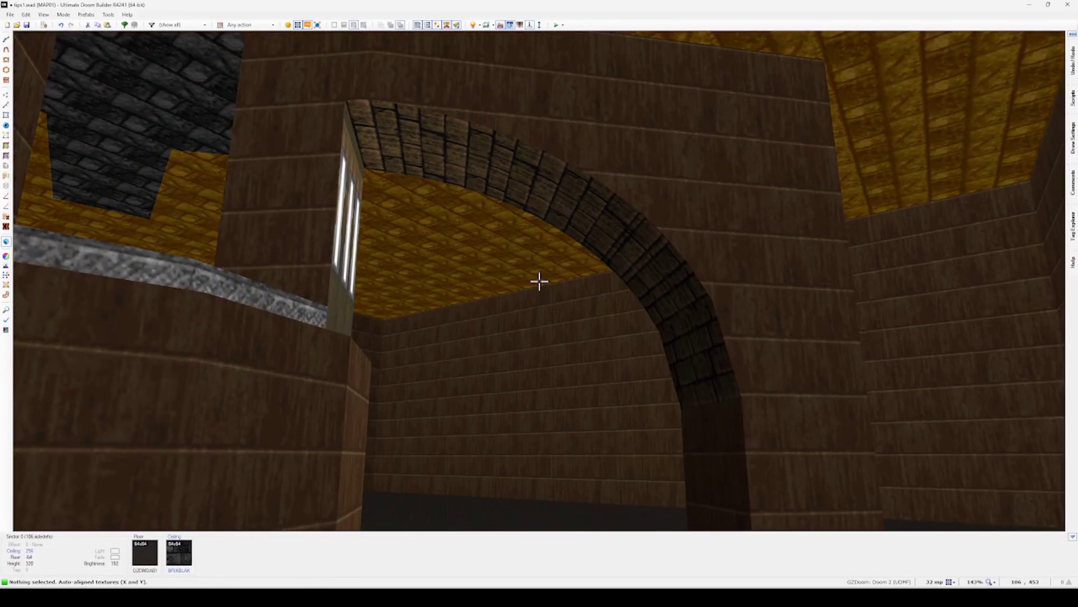
key(w)
key(s)
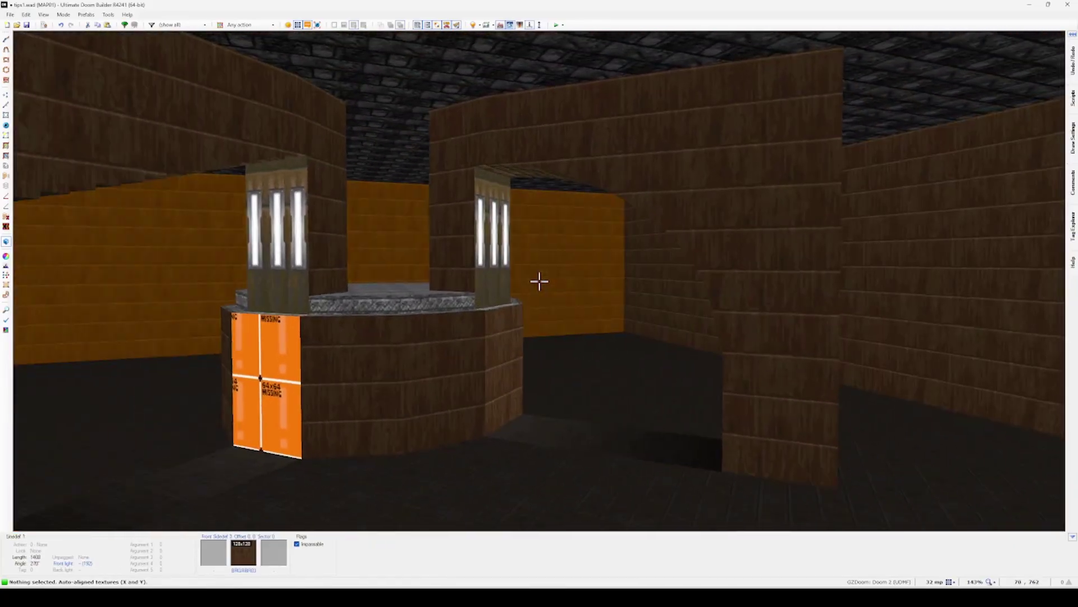
key(w)
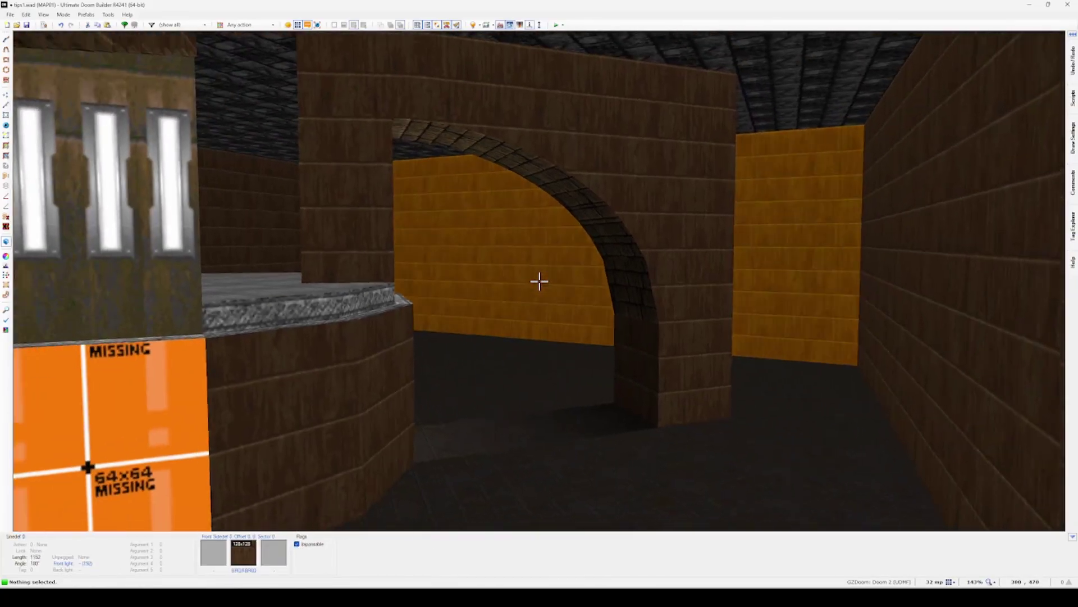
Select the 58 linedefs forming the stepped upper-right beam together with its inner and outer pillars in the map view
key(q)
middle_drag(446, 251, 561, 143)
key(l)
middle_drag(559, 103, 597, 96)
click(598, 99)
click(600, 140)
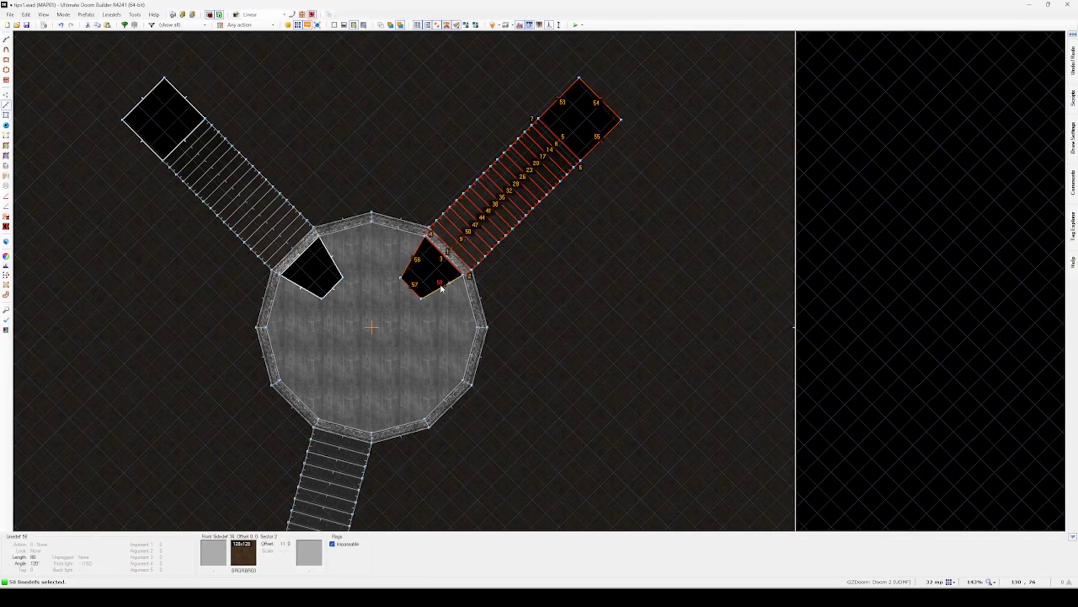
Duplicate the selected beam with its pillars and place the rotated copy against the platform's right edge
key(ctrl+c)
middle_drag(515, 360, 542, 267)
key(ctrl+v)
drag(601, 144, 689, 312)
scroll(500, 256, up, 4)
scroll(479, 353, up, 5)
scroll(465, 372, down, 9)
Flood-fill the wall texture around the copied pillars and paste the LITE96 texture onto the inner pillar's outward face
key(Delete)
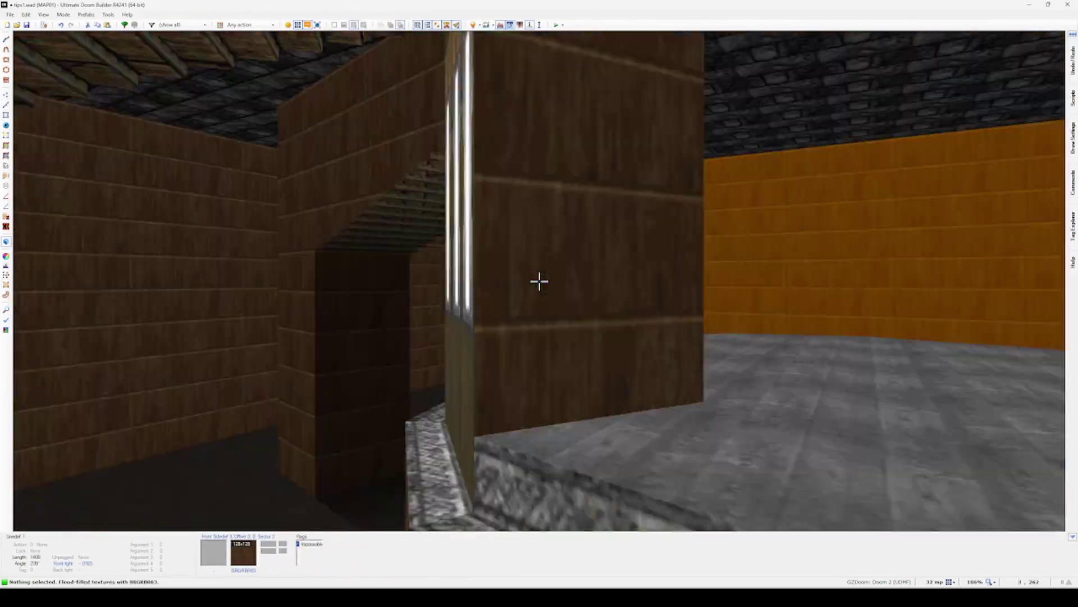
key(ctrl+c)
key(ctrl+v)
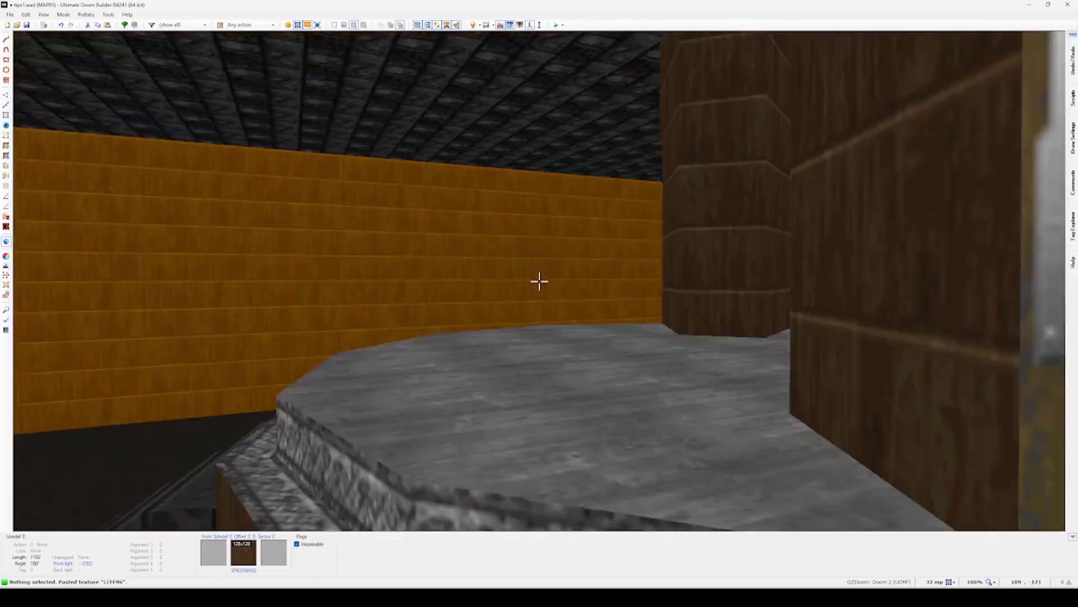
Remove the copied beam's step sectors between the two pillars by merging them into the surrounding room sector
key(q)
key(space)
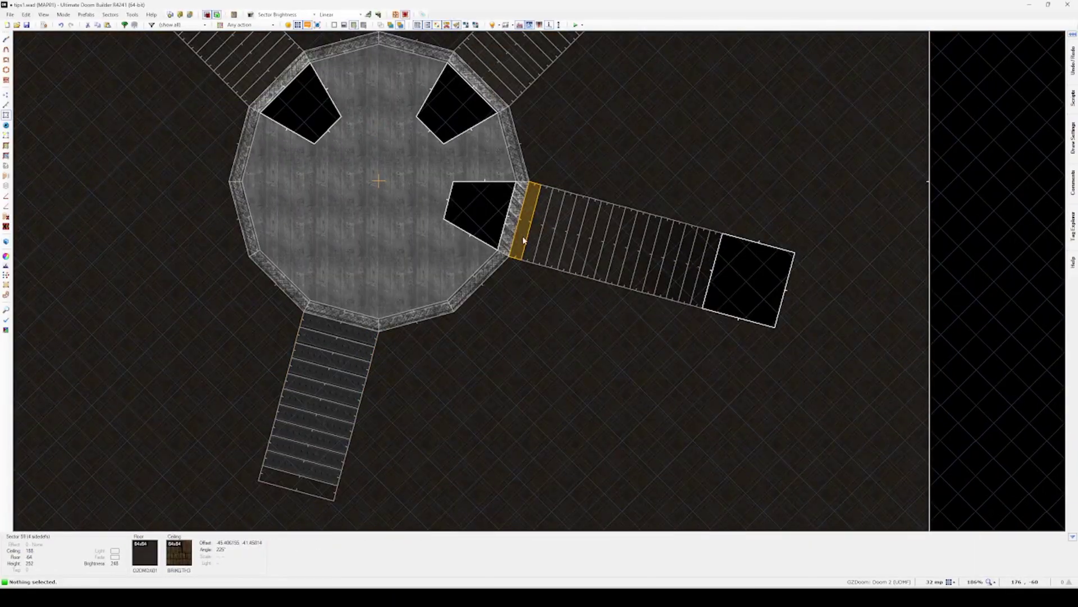
middle_drag(710, 268, 522, 240)
key(shift+j)
click(657, 354)
click(653, 281)
key(shift+j)
key(q)
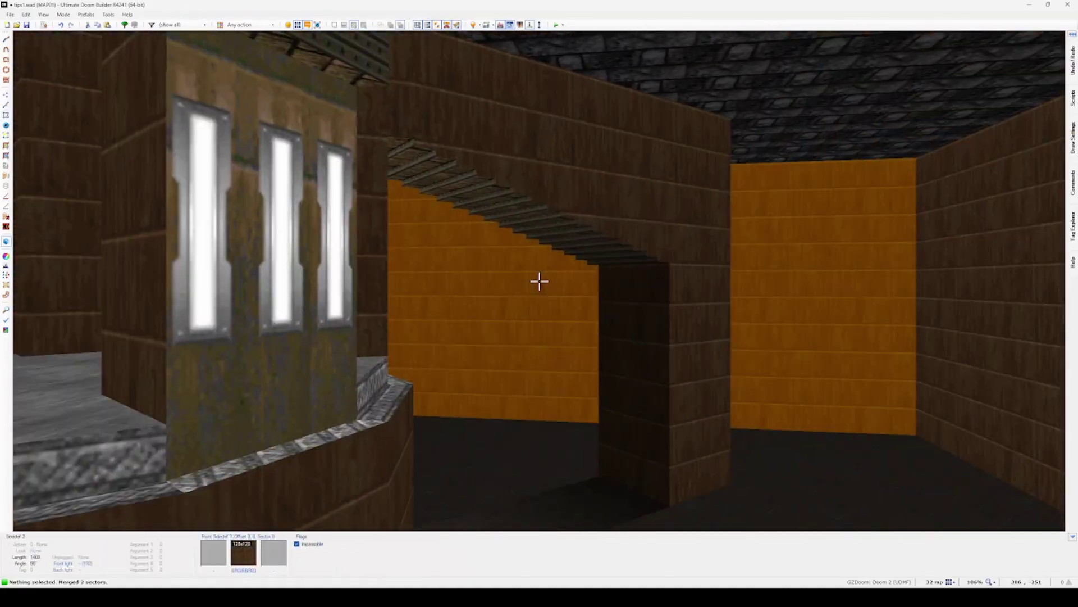
Align the map grid to the platform edge linedef beside the new inner pillar
key(q)
key(space)
click(5, 84)
click(450, 216)
key(Escape)
key(l)
click(460, 179)
key(9)
key(ctrl+d)
click(449, 217)
key(Escape)
key(ctrl+d)
Draw a grid with 15 horizontal slices and EaseOutSine horizontal spacing from the platform edge to the new outer pillar
click(6, 80)
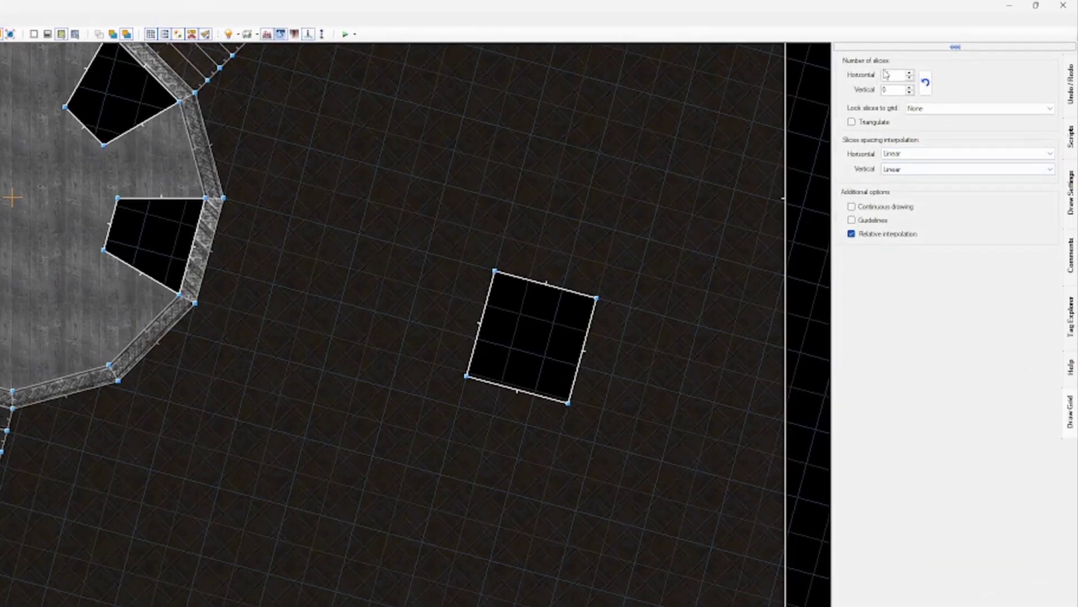
click(807, 257)
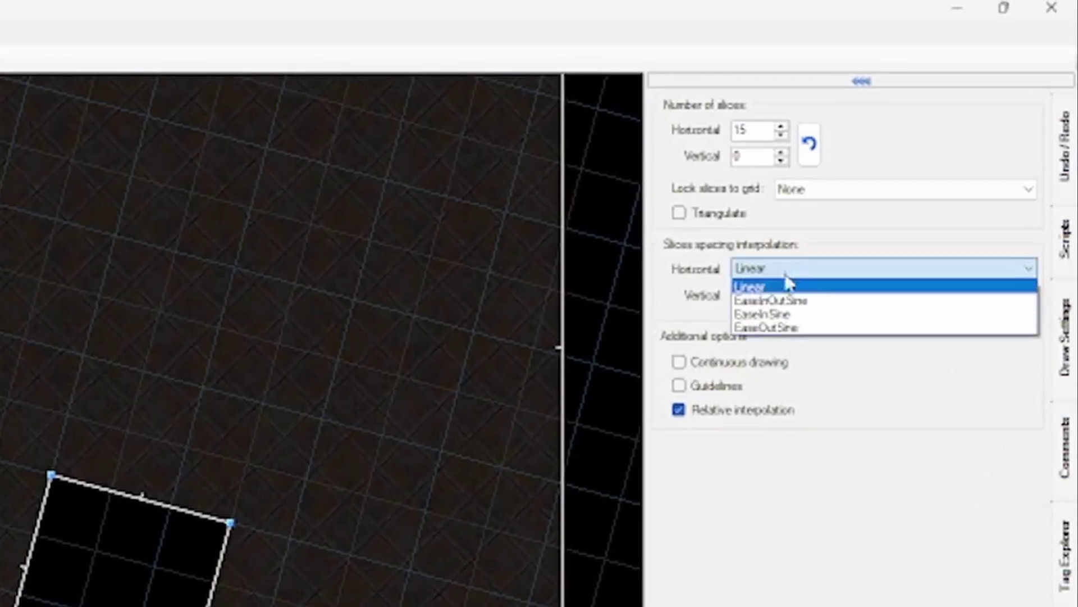
click(810, 330)
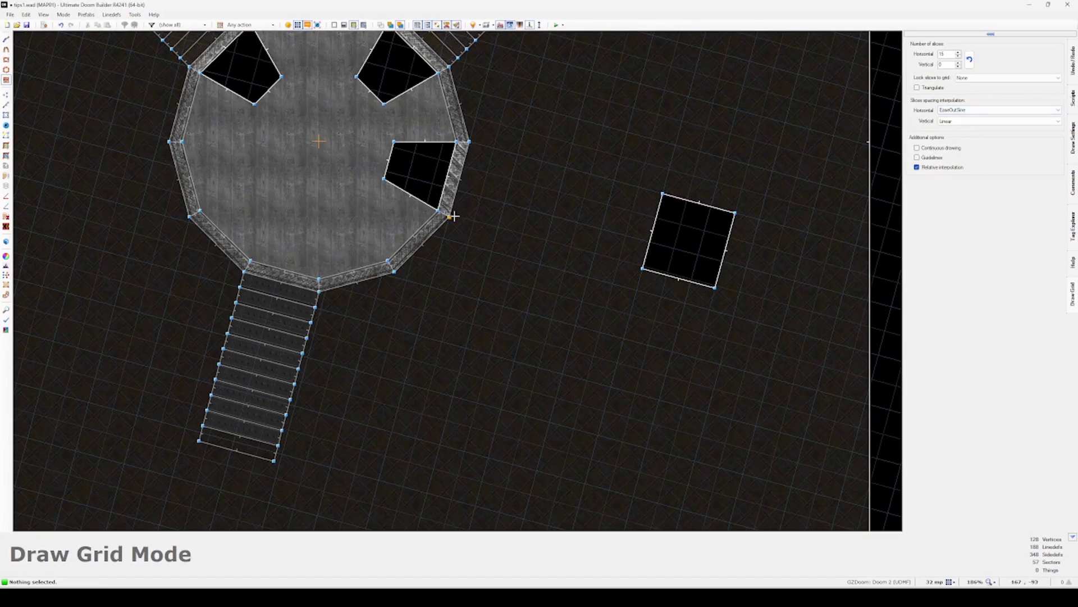
mouse_move(500, 223)
mouse_down()
mouse_move(616, 184)
mouse_move(669, 194)
mouse_up()
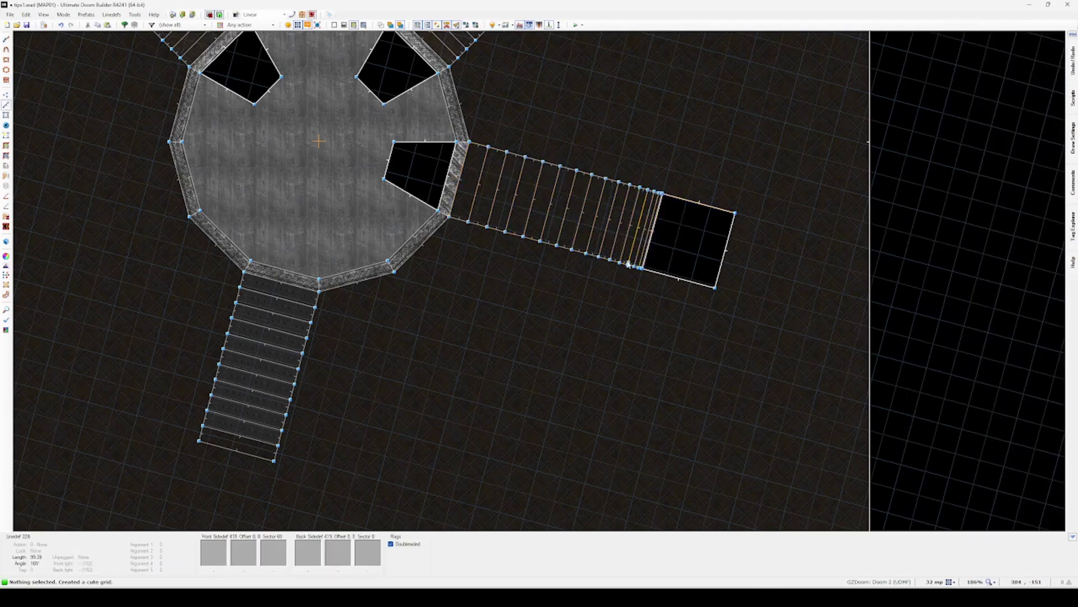
scroll(642, 258, up, 5)
middle_drag(192, 111, 498, 287)
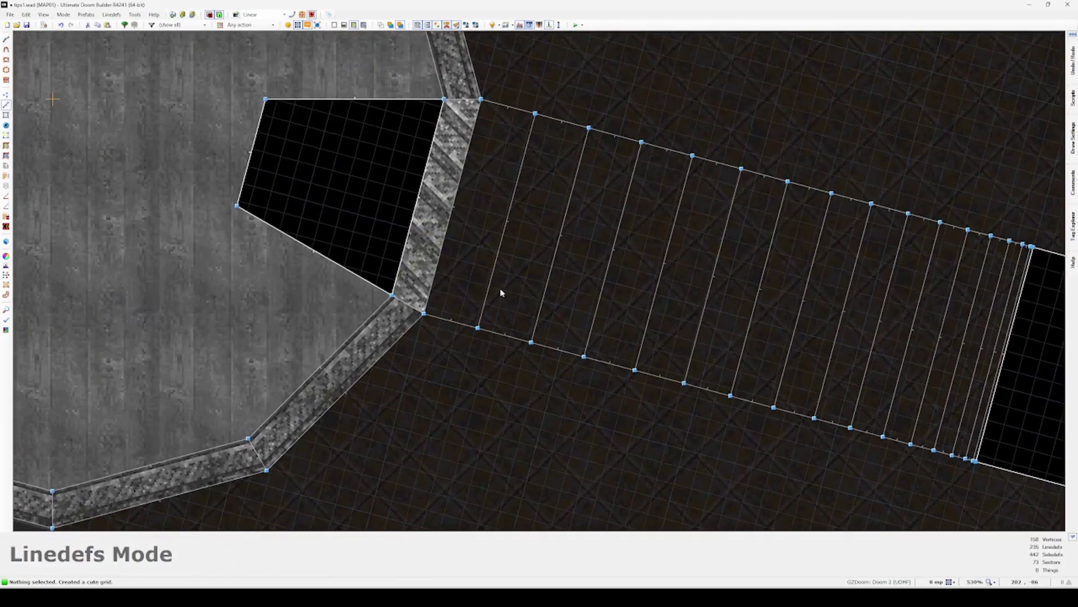
middle_drag(976, 333, 752, 274)
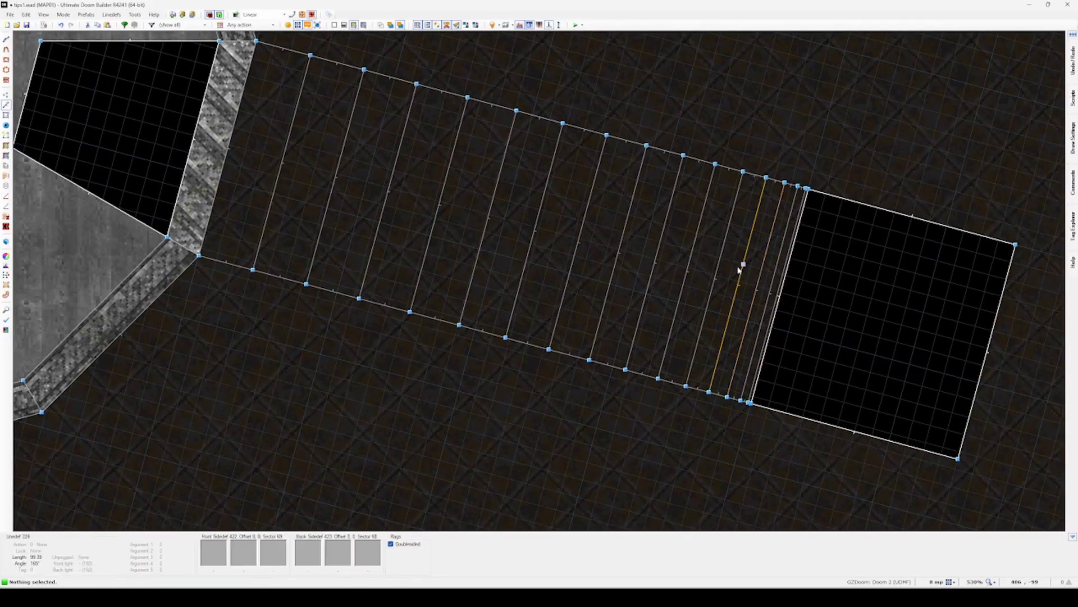
Copy the BRIKGTH3 ceiling texture from the neighbouring beam and apply it to the 16 ceilings of the new slices
key(w)
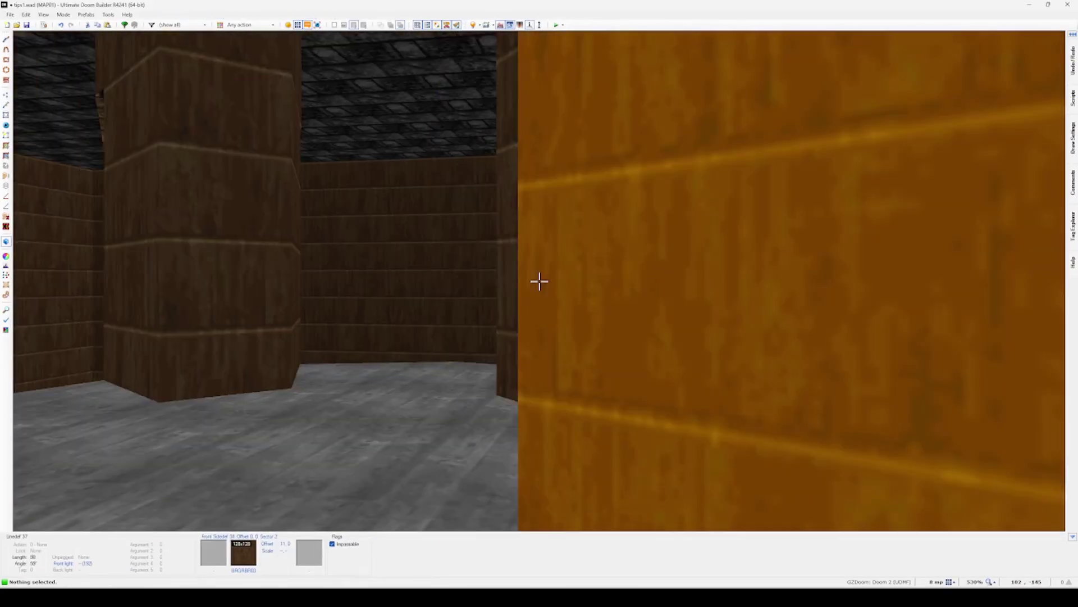
key(w)
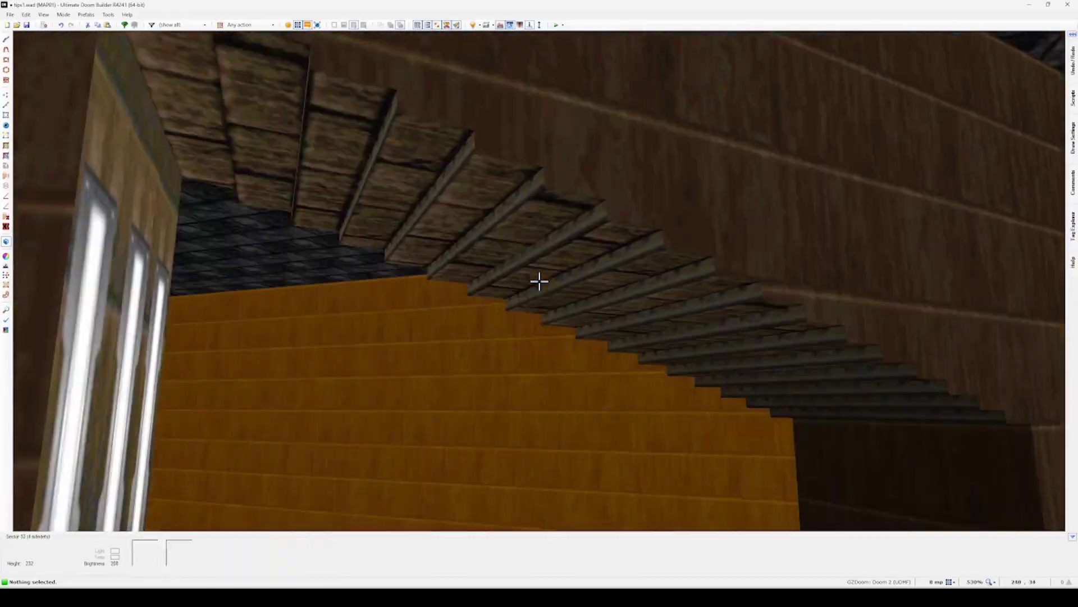
key(s)
key(ctrl+c)
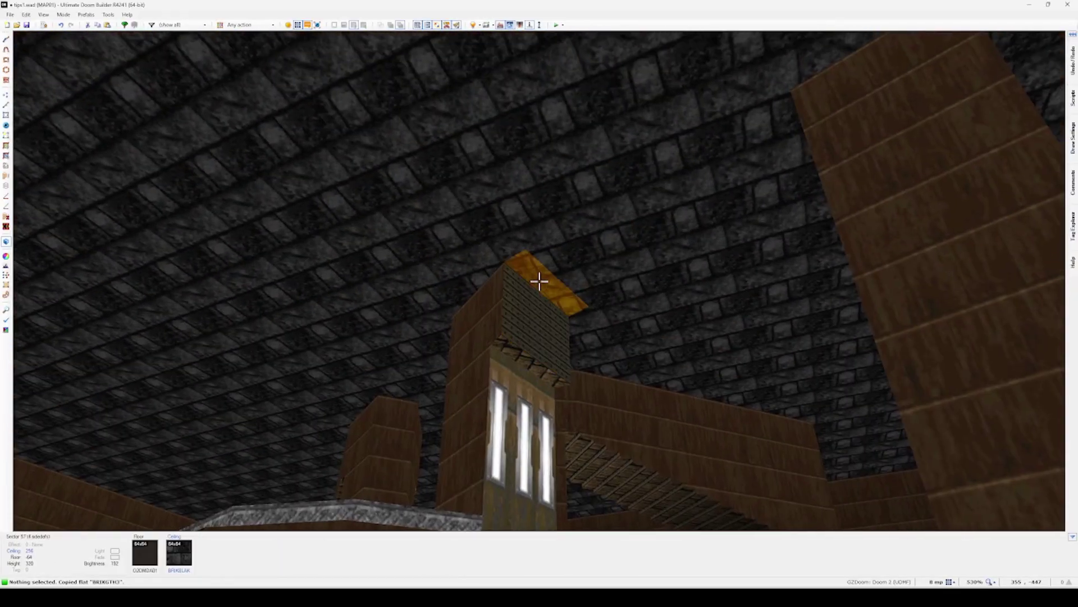
shift+click(539, 282)
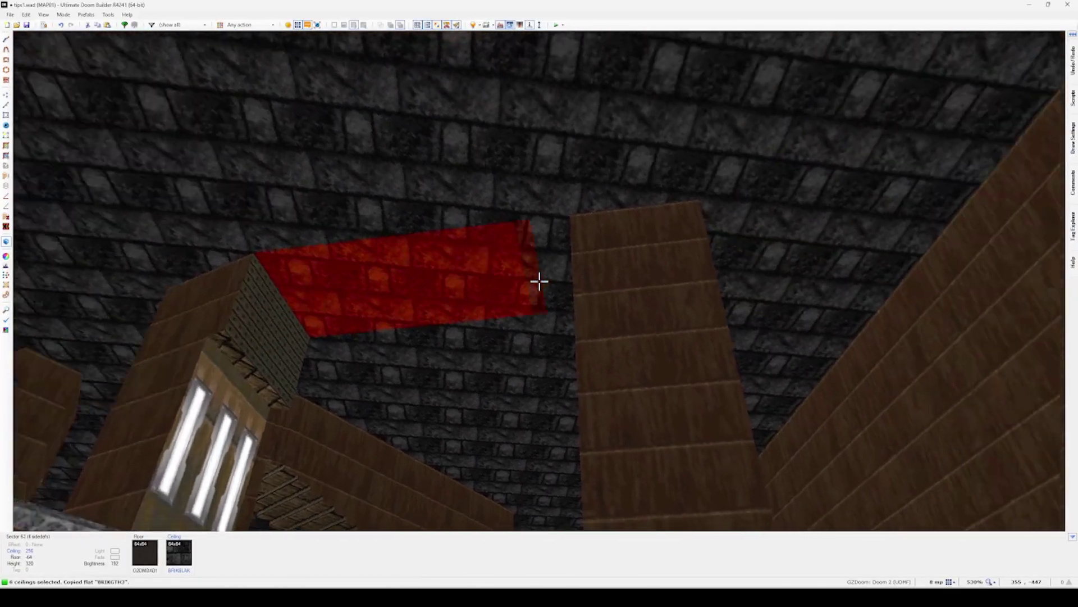
key(w)
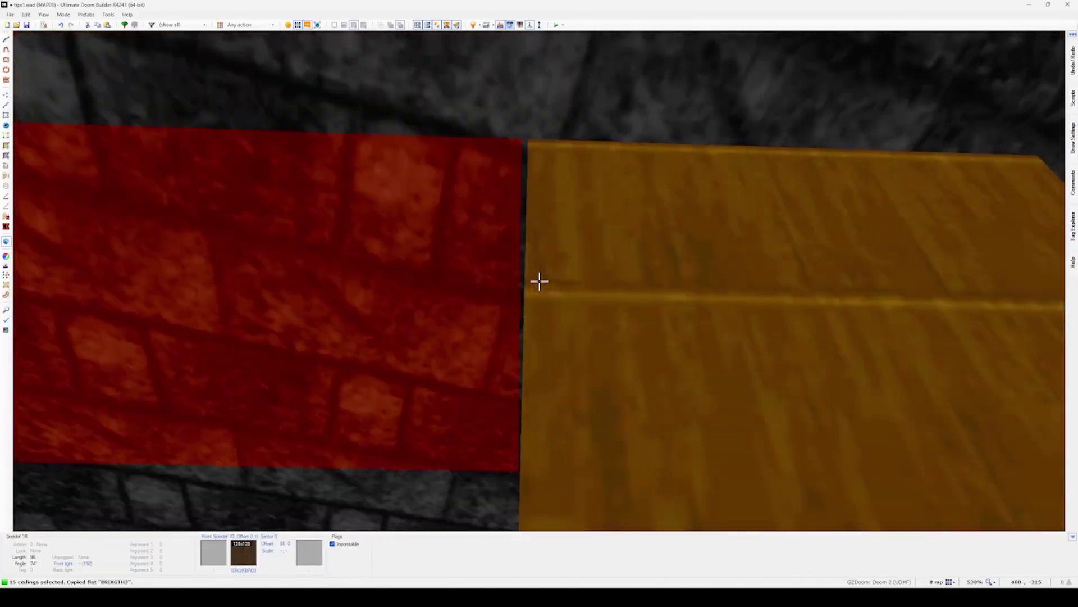
key(ctrl+v)
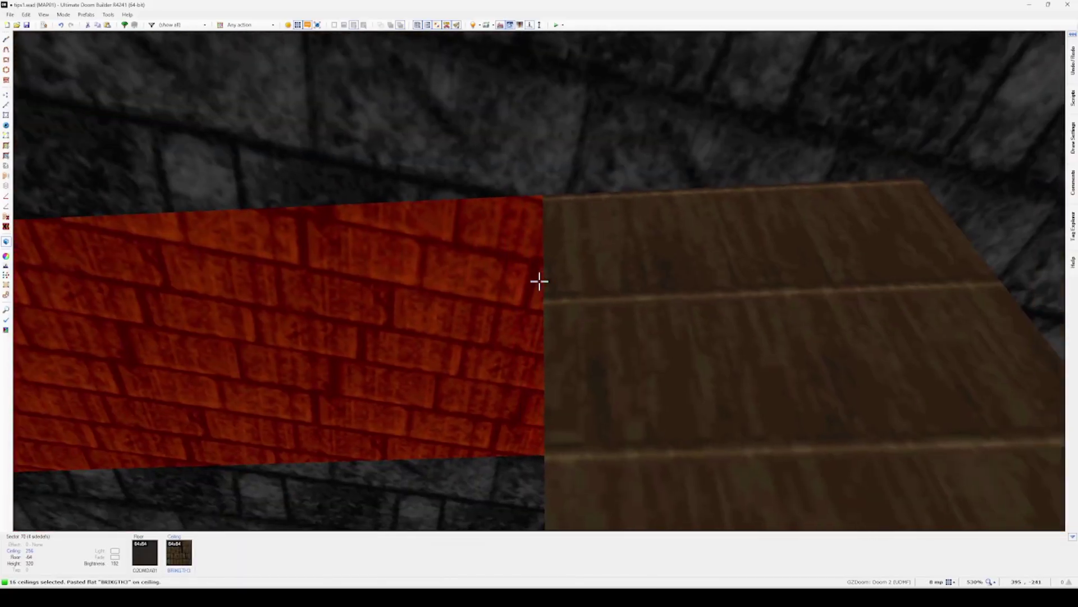
Auto-align the BRIKGTH3 textures on the new beam's slice ceilings and lower those ceilings to 192
key(w)
key(ctrl+a)
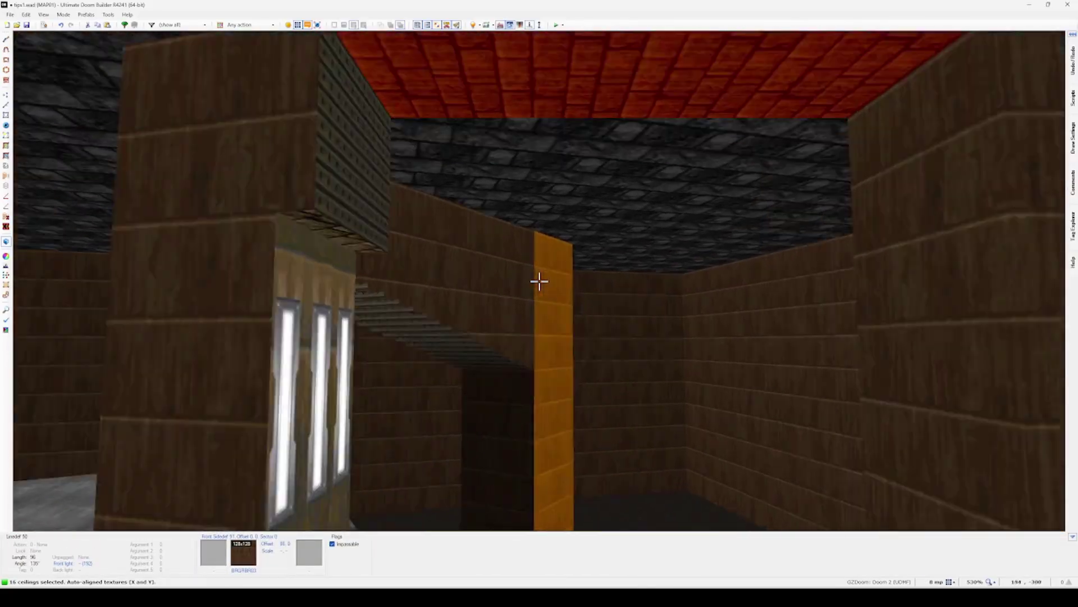
scroll(539, 282, down, 8)
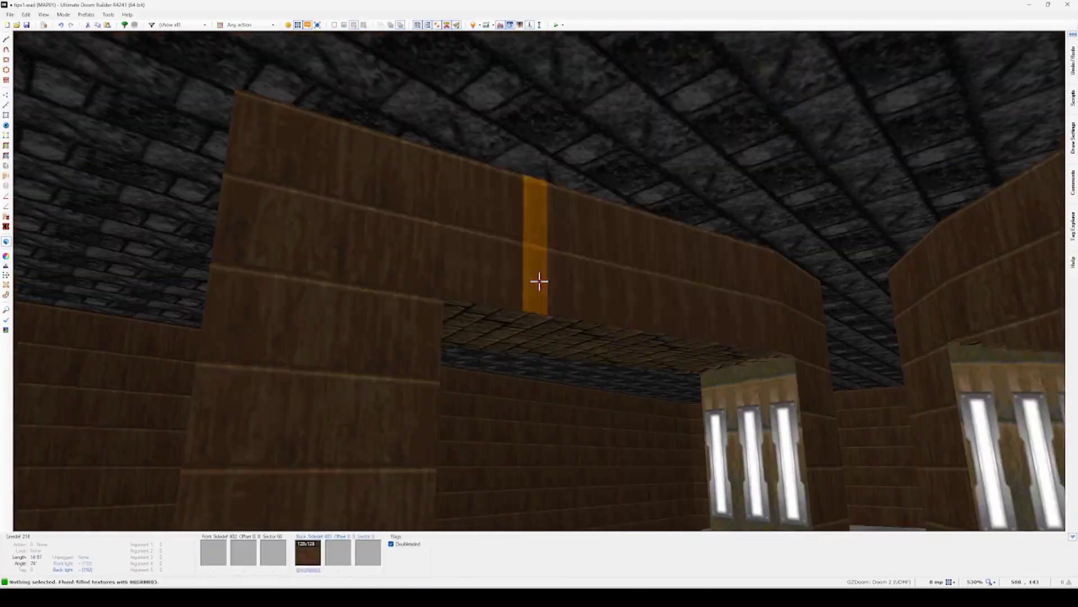
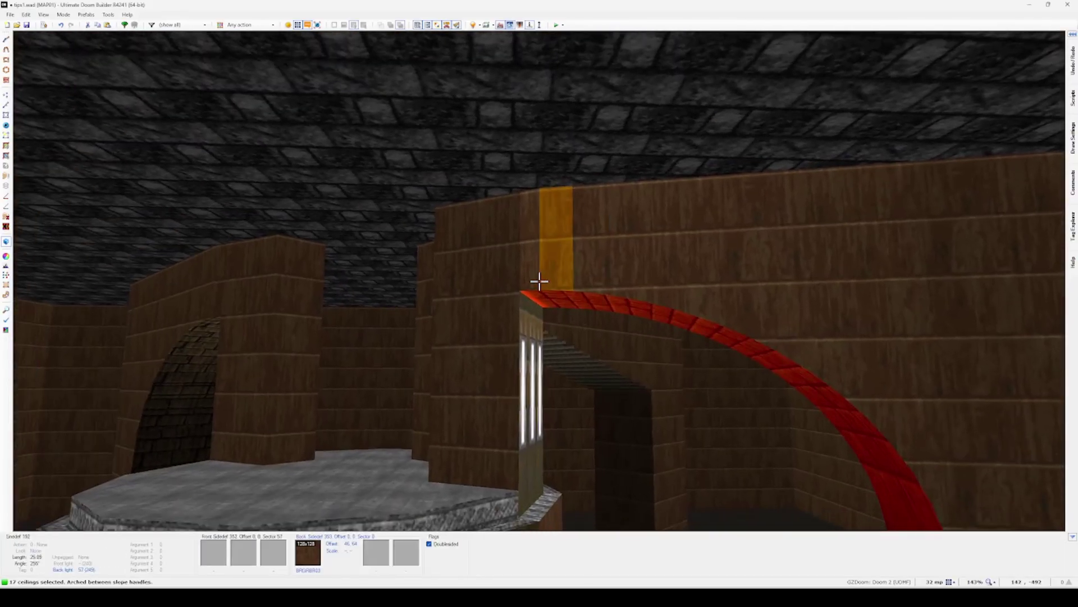
Reselect the 17 arched ceilings of the third beam and auto-align their textures on both X and Y
key(w)
key(w)
key(s)
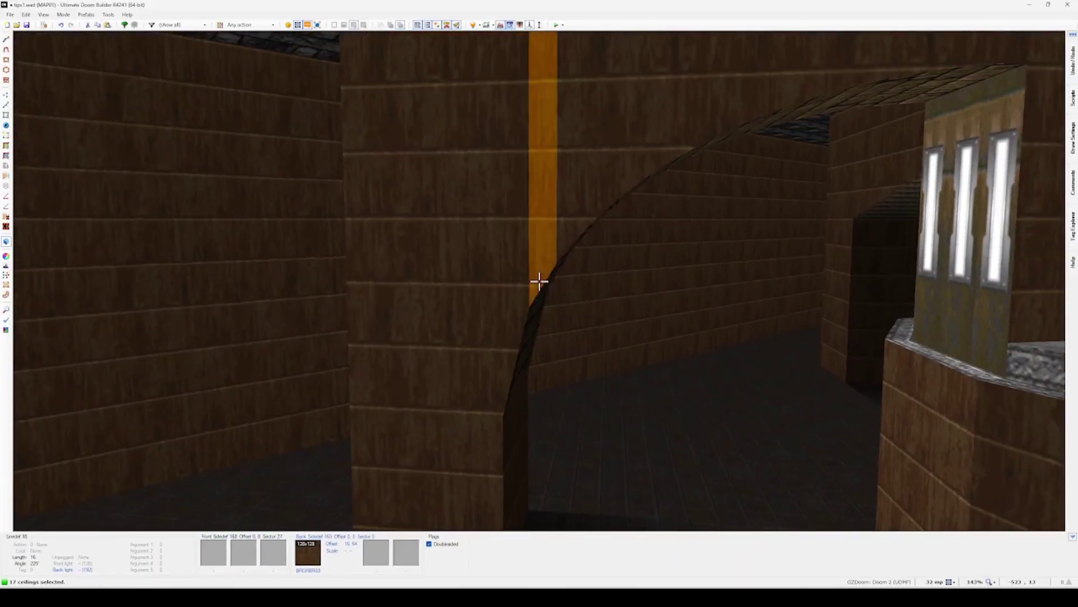
key(d)
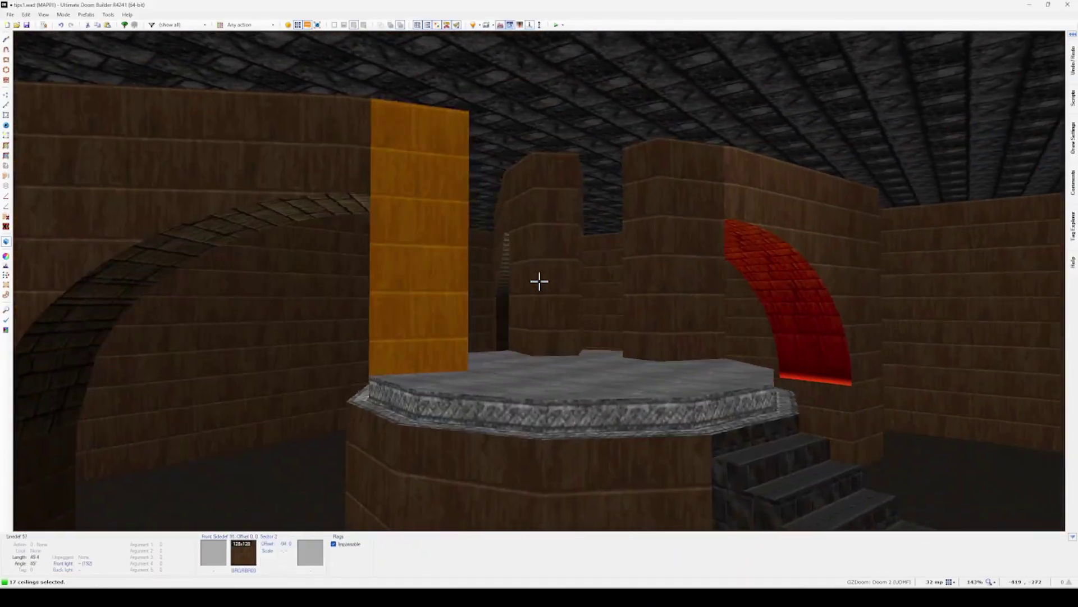
key(w)
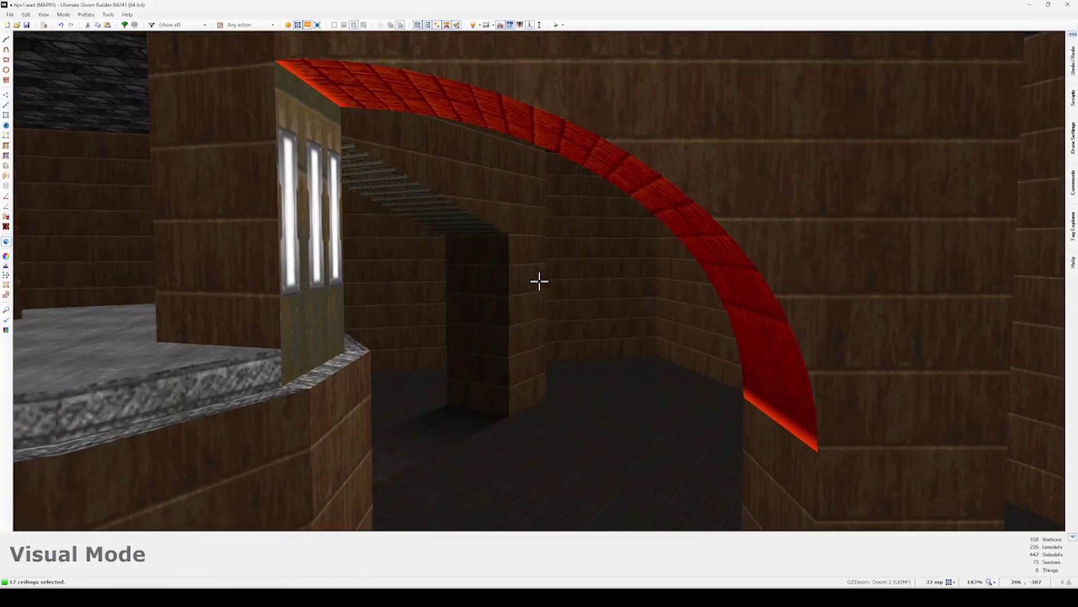
key(c)
key(a)
key(w)
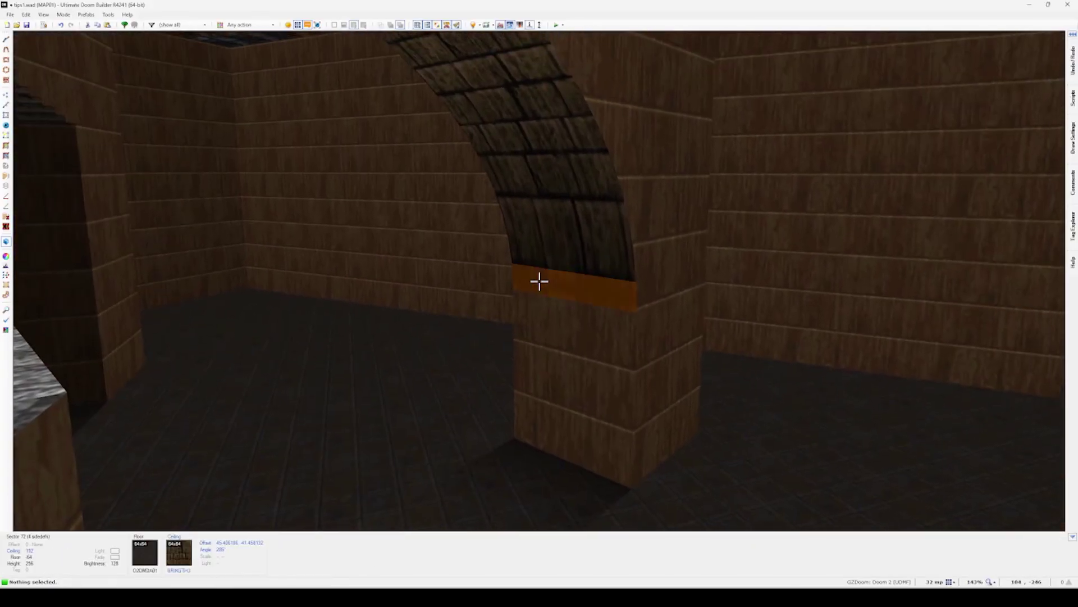
drag(540, 280, 539, 281)
key(d)
key(s)
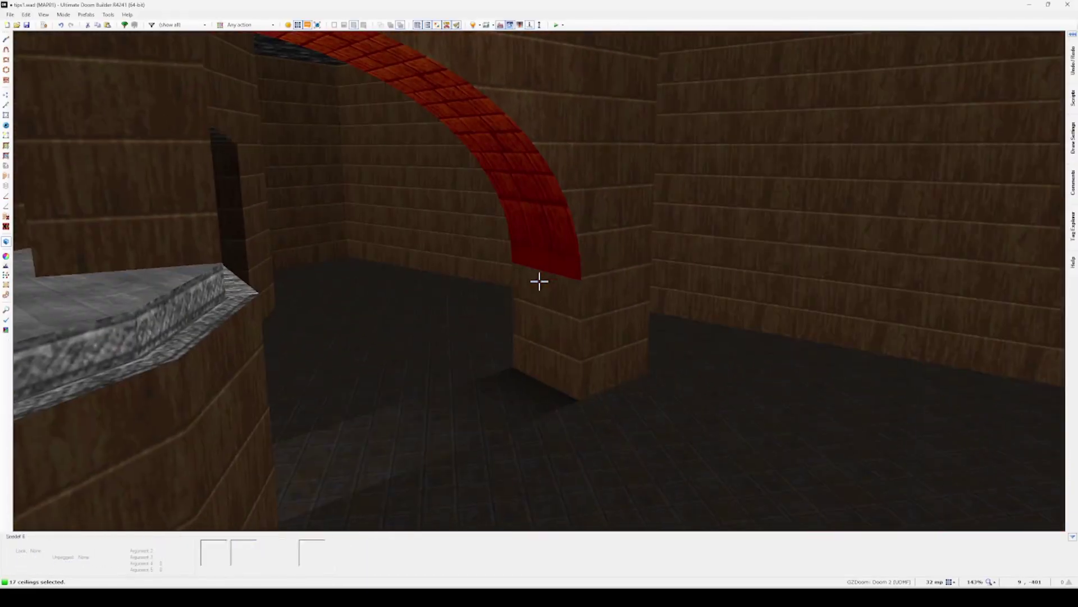
key(ctrl+a)
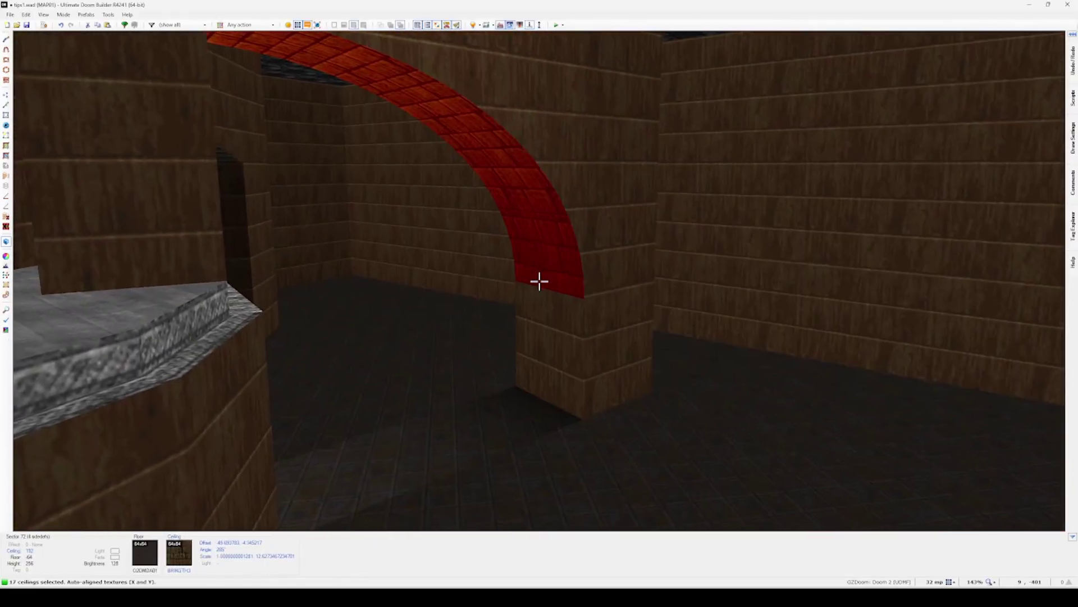
Merge the old beam's 17 sectors on the platform's upper-left side into the surrounding room sector
key(q)
key(shift+j)
key(m)
key(s)
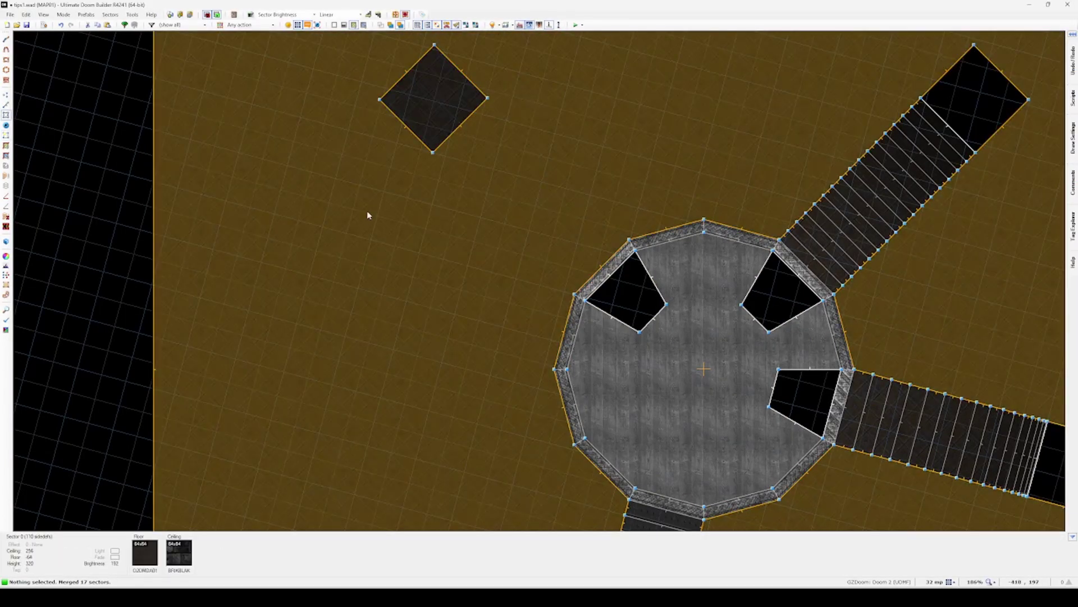
Merge the leftover outer pillar area into the room sector and the inner pillar area into the platform sector
click(369, 214)
click(411, 117)
key(shift+j)
key(m)
click(634, 312)
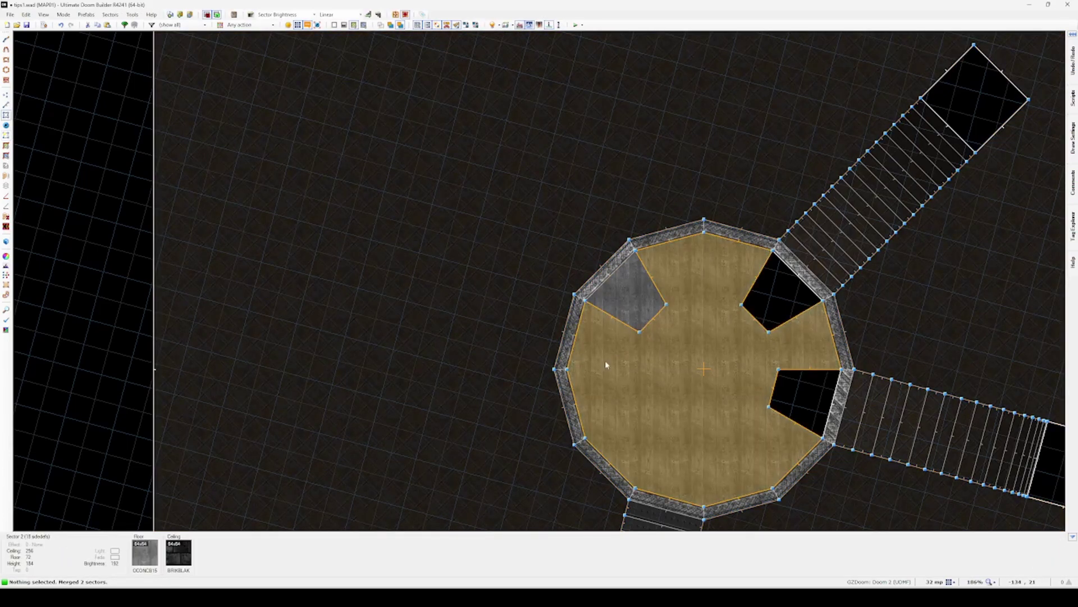
click(618, 306)
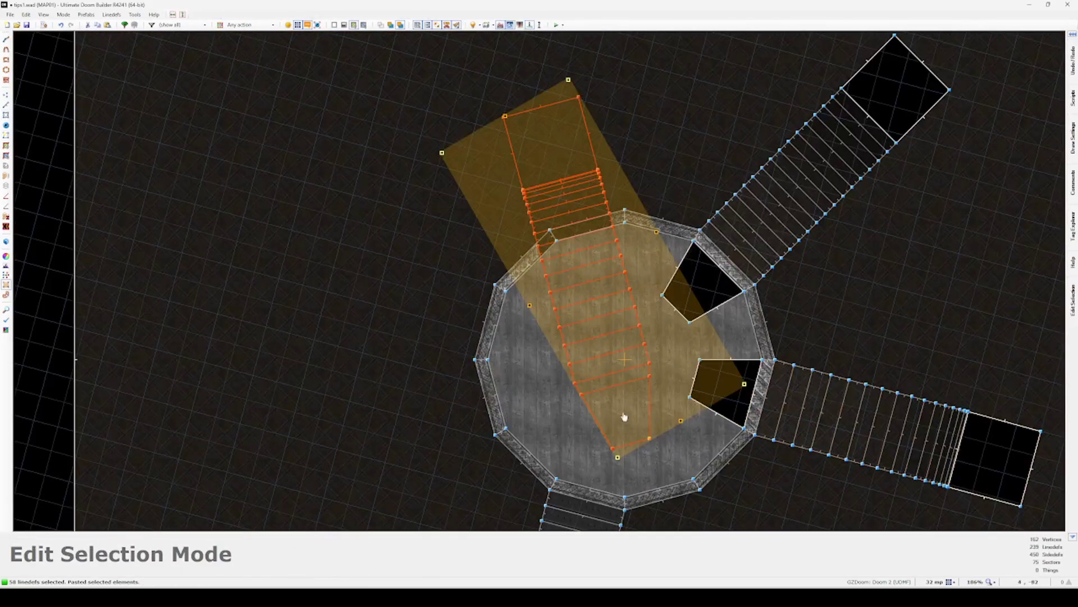
Move the pasted, rotated copy of the beam and its two pillars onto the platform's free upper edge
drag(623, 416, 600, 311)
scroll(618, 337, up, 3)
scroll(562, 356, down, 3)
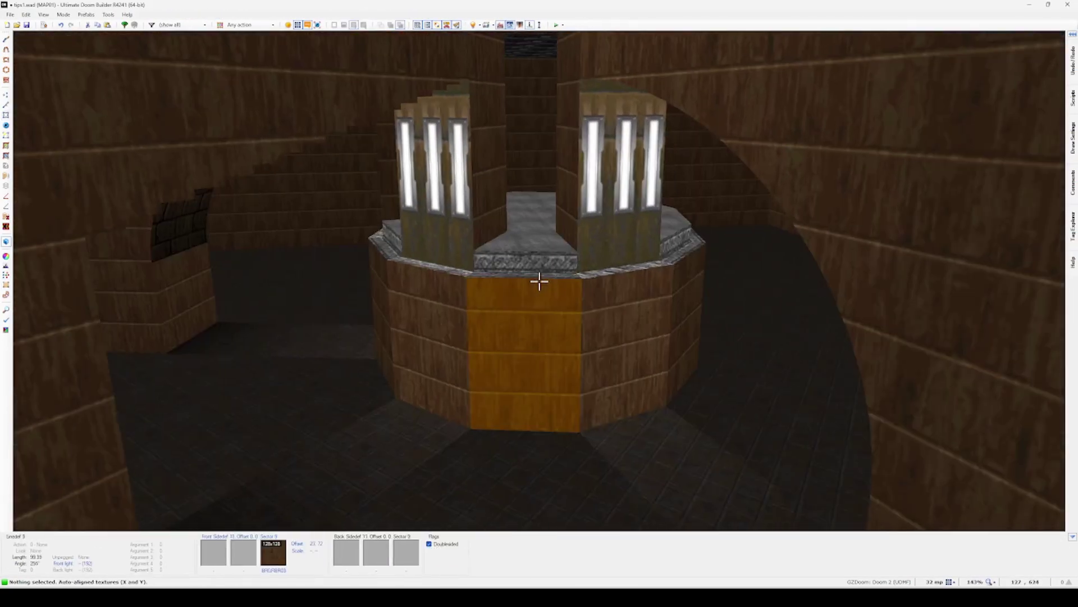
Playtest the map and walk up the stairs onto the platform to check the pillars and arched beams
key(d)
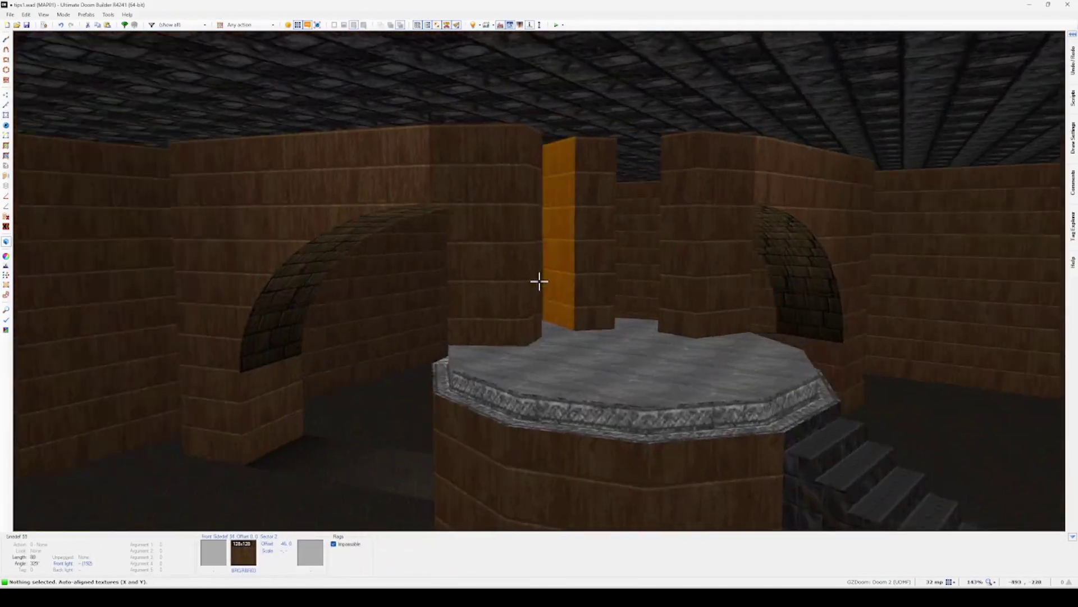
key(s)
key(f)
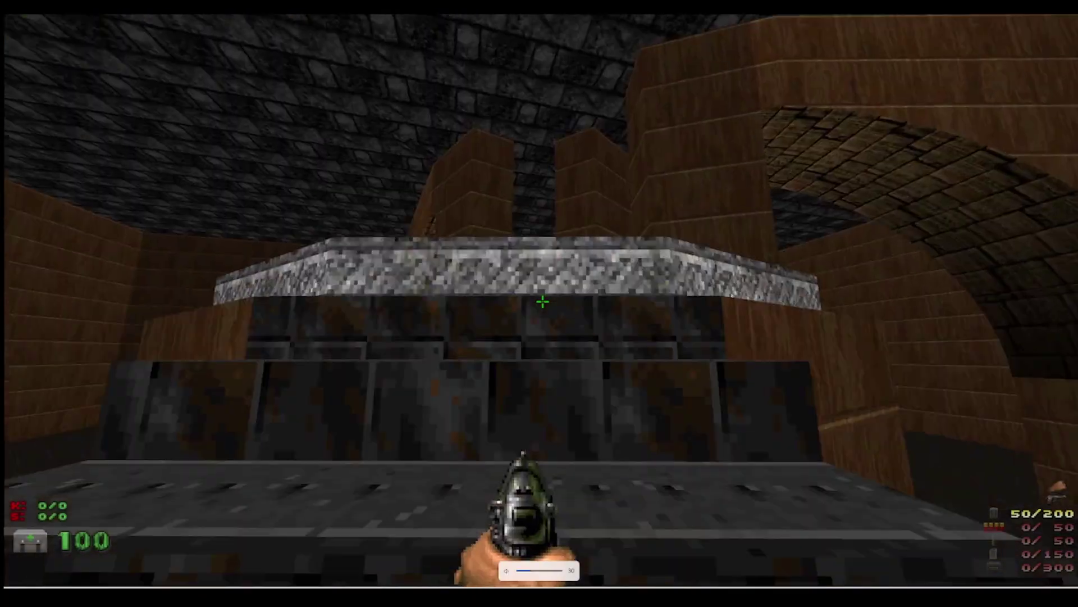
key(w)
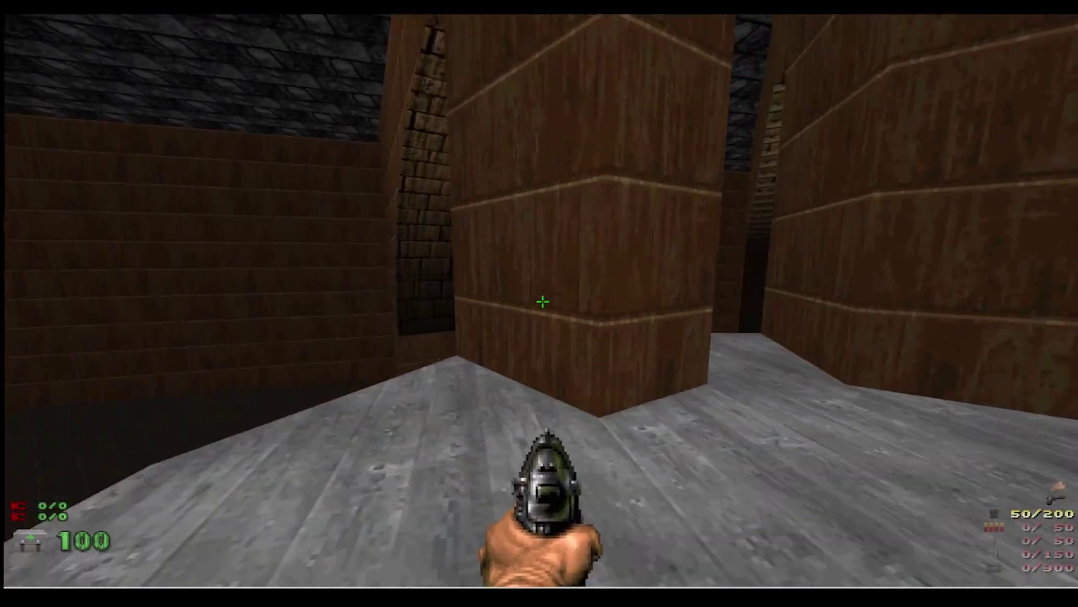
key(w)
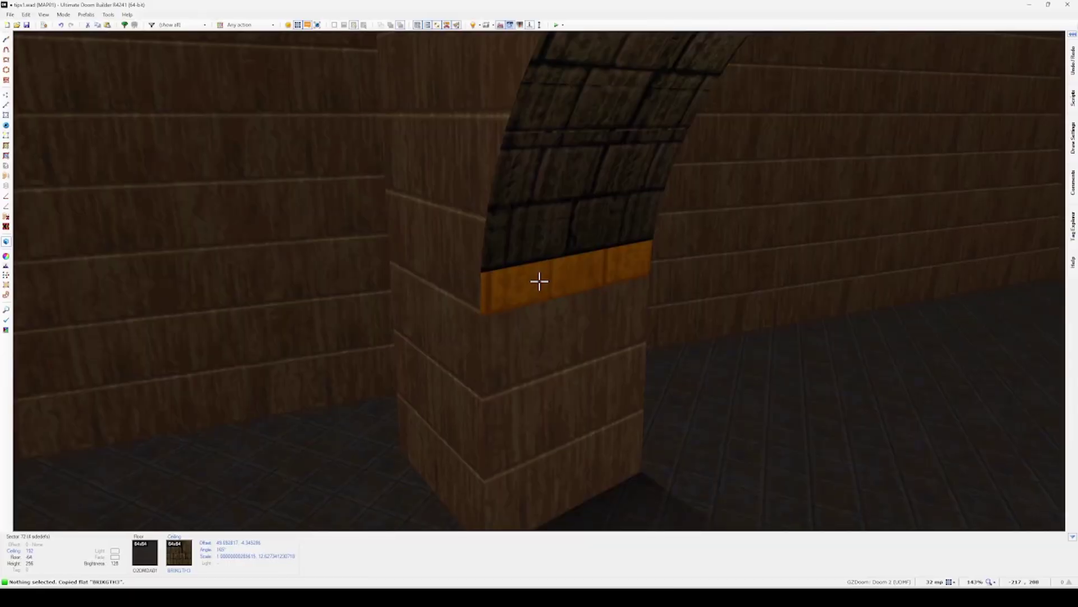
Apply the BRIKGTH3 texture to the outer pillars' walls beneath the beams
key(ctrl+v)
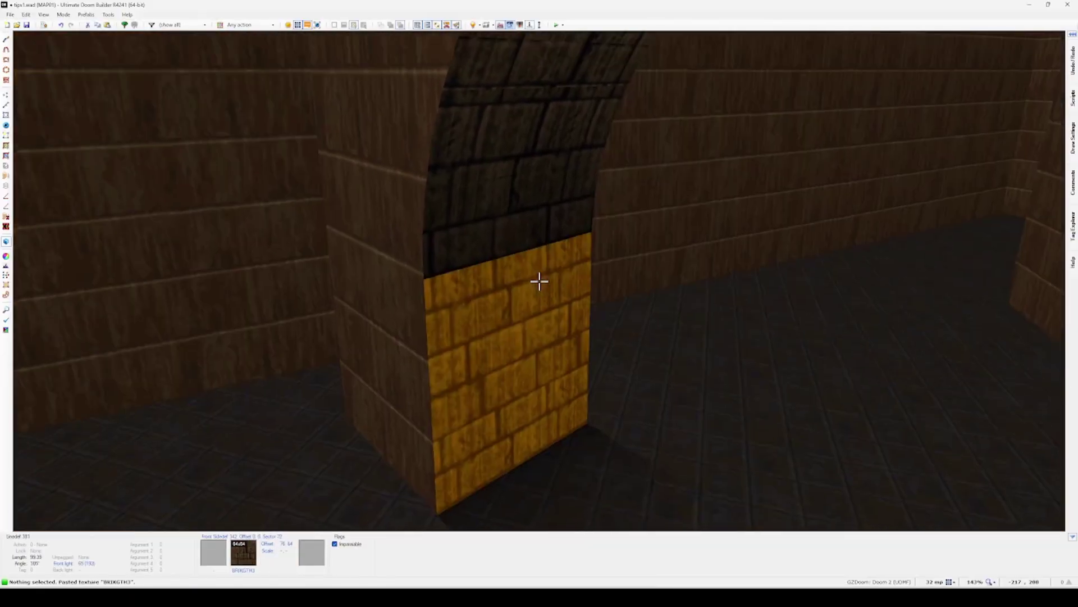
key(ctrl+a)
key(w)
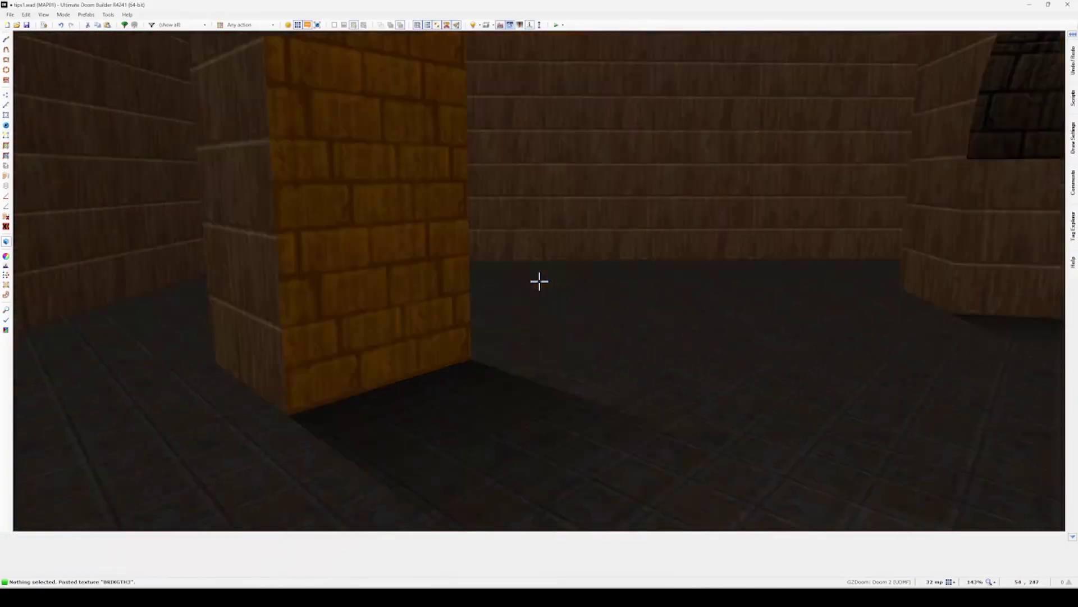
key(ctrl+v)
key(ctrl+v)
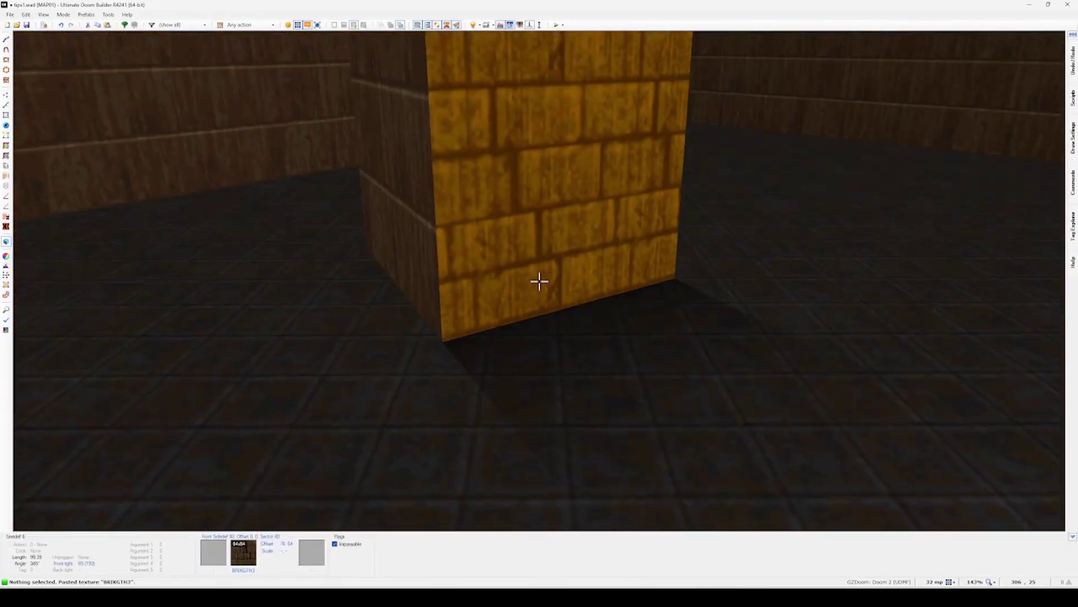
Darken the brick-textured walls of the outer pillars to a wall brightness of -56
ctrl+scroll(539, 282, down, 1)
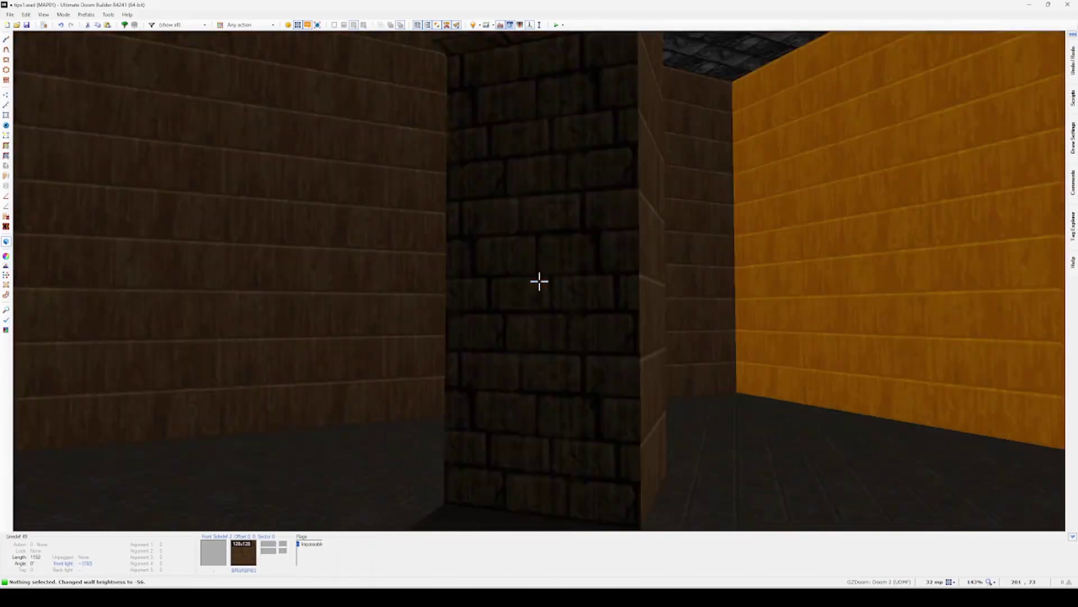
key(w)
ctrl+scroll(539, 281, down, 5)
key(w)
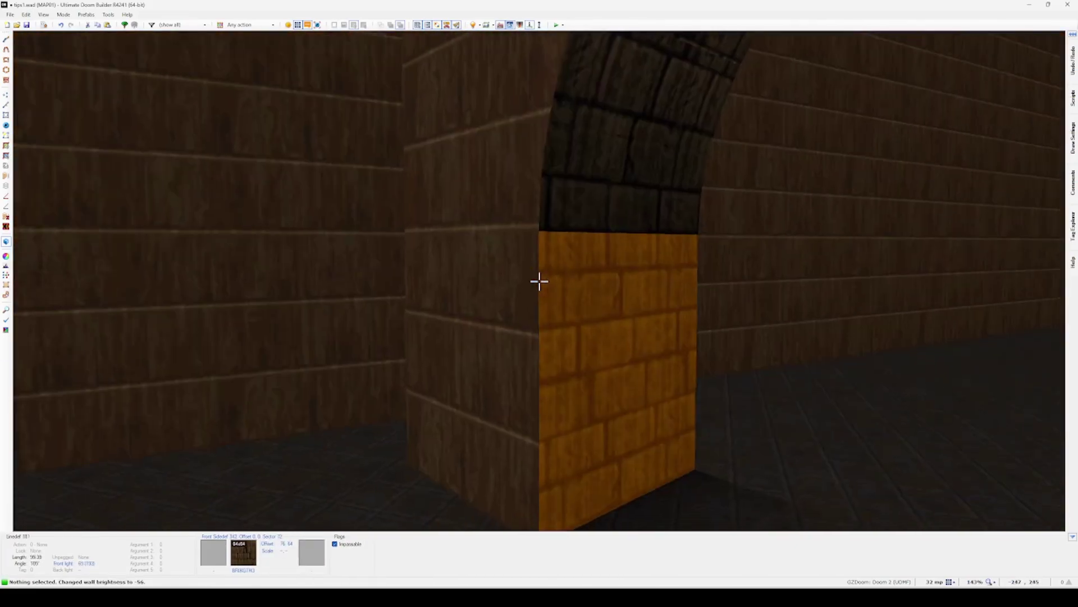
Inspect the arches, darkened pillar faces, platform and stairs from around the room in the 3D view
key(w)
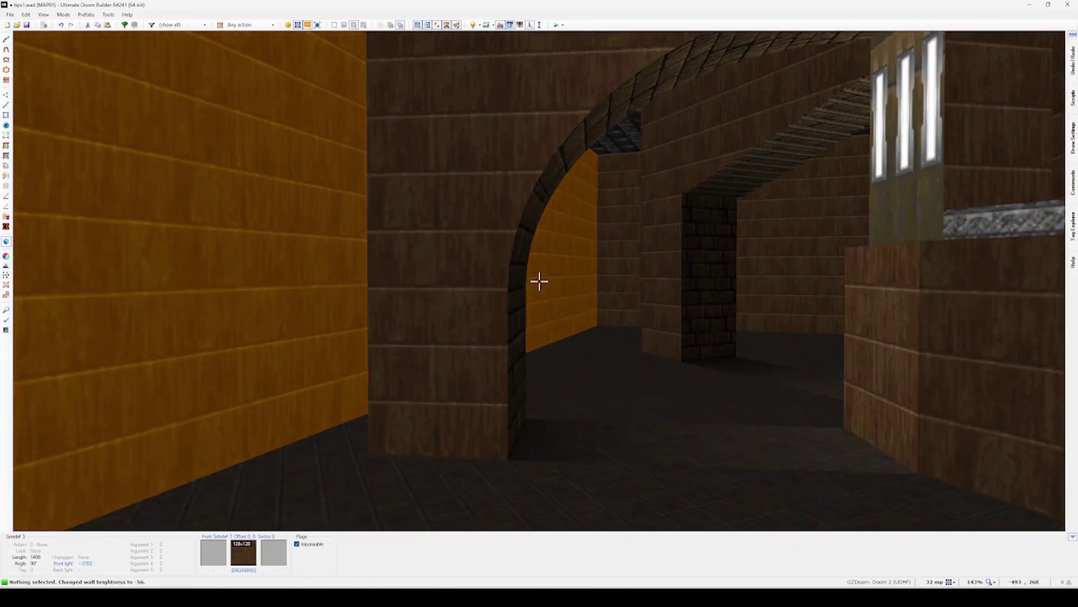
key(w)
key(w)
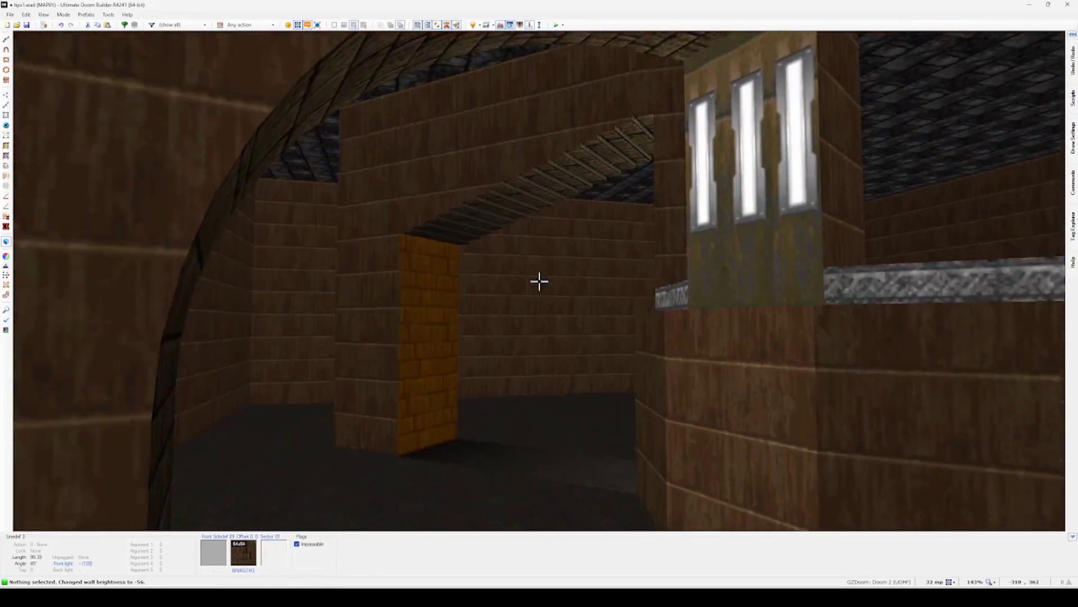
key(w)
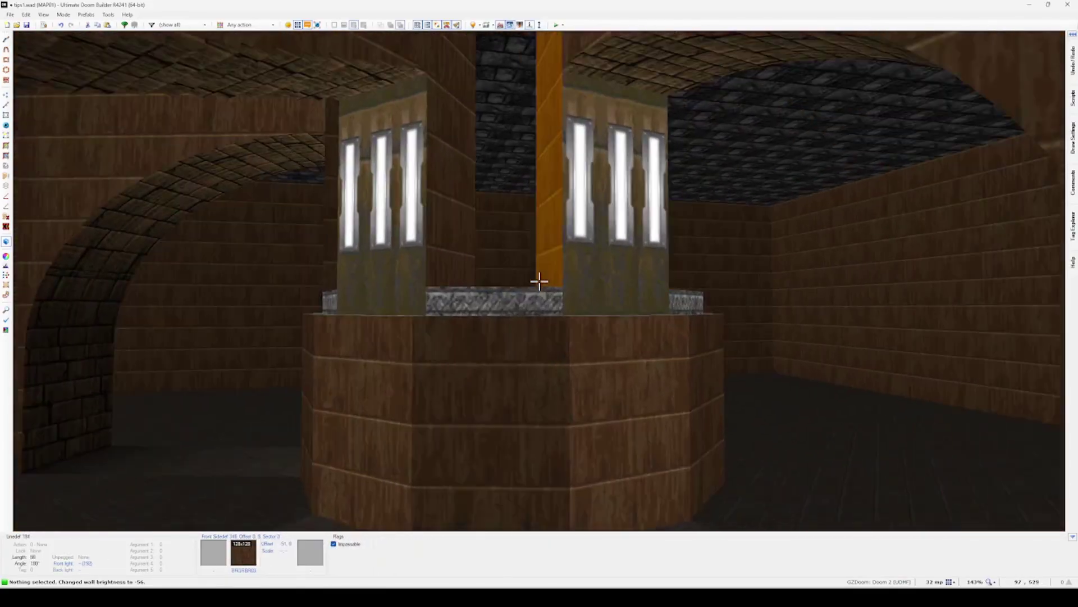
key(w)
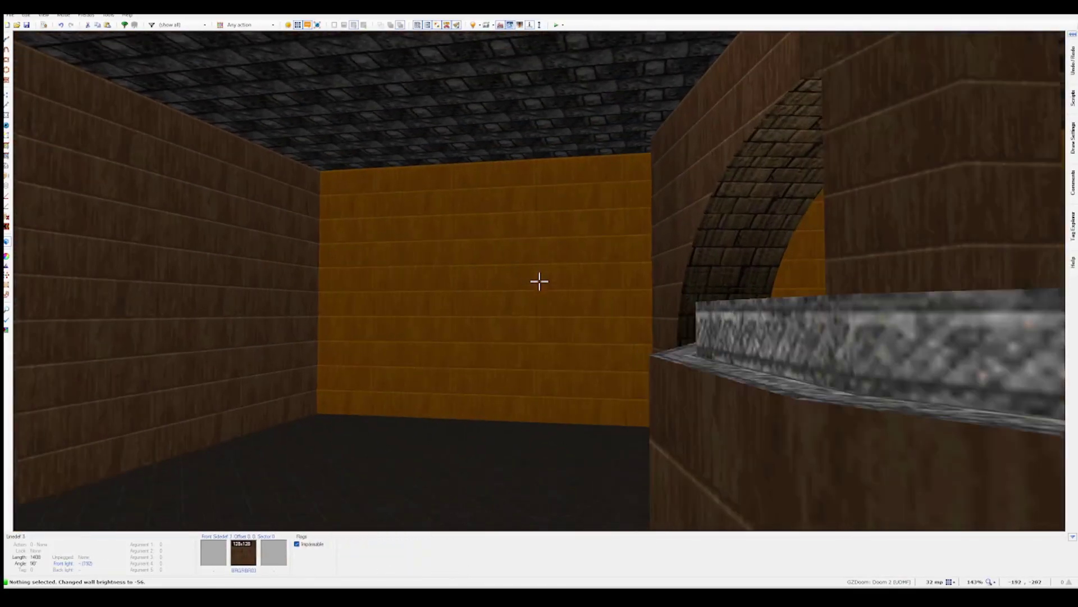
key(s)
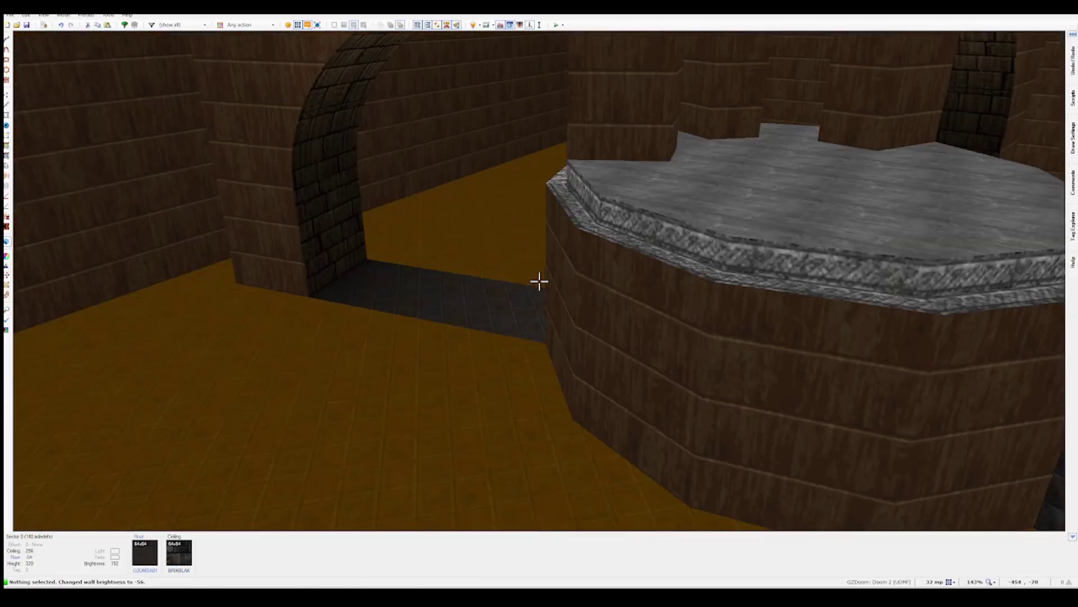
key(s)
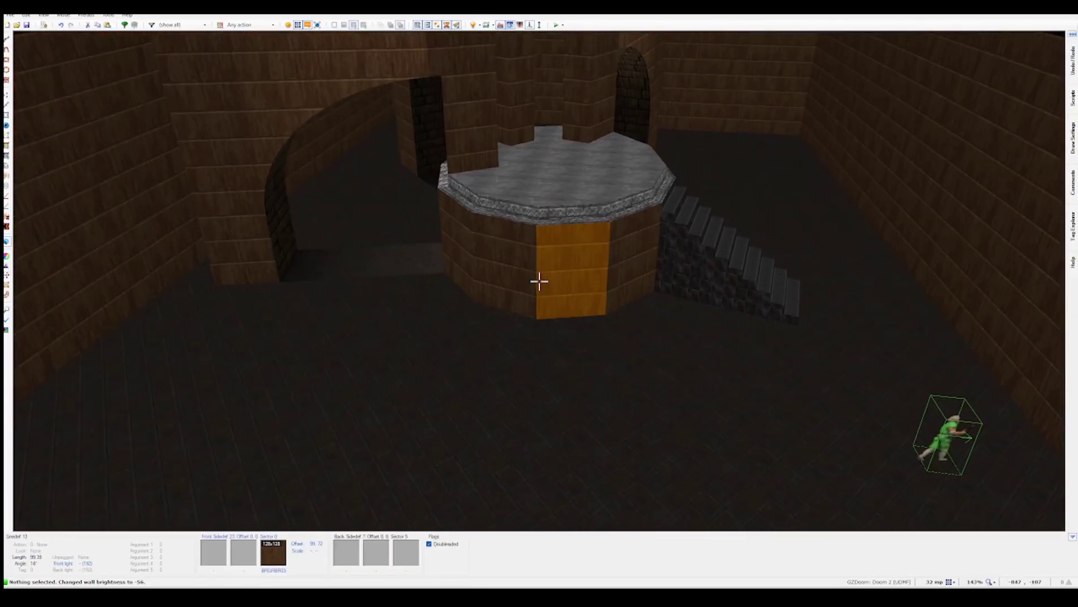
key(s)
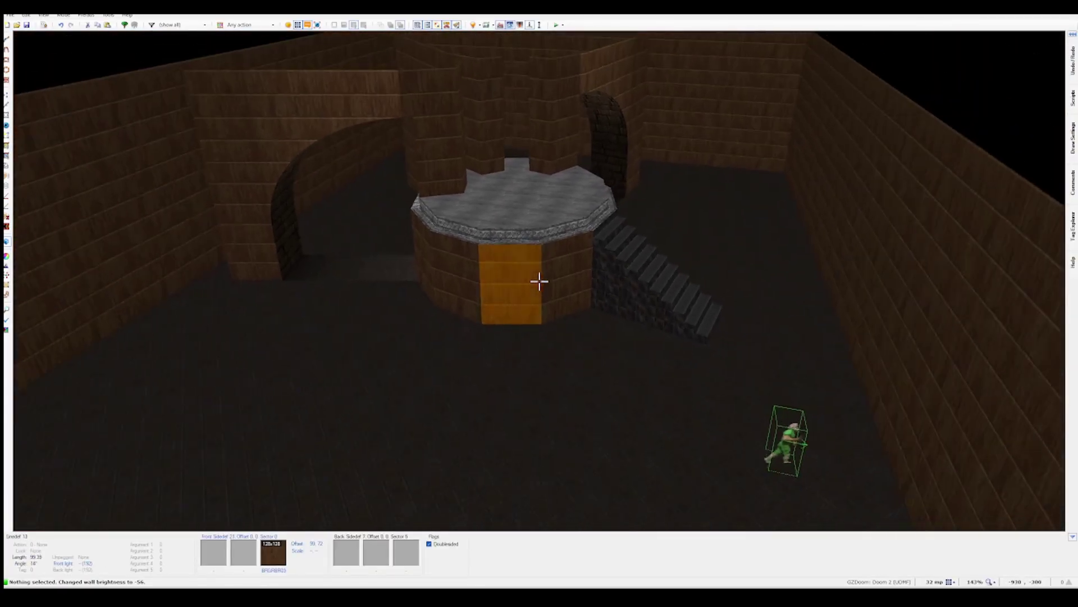
key(w)
key(w)
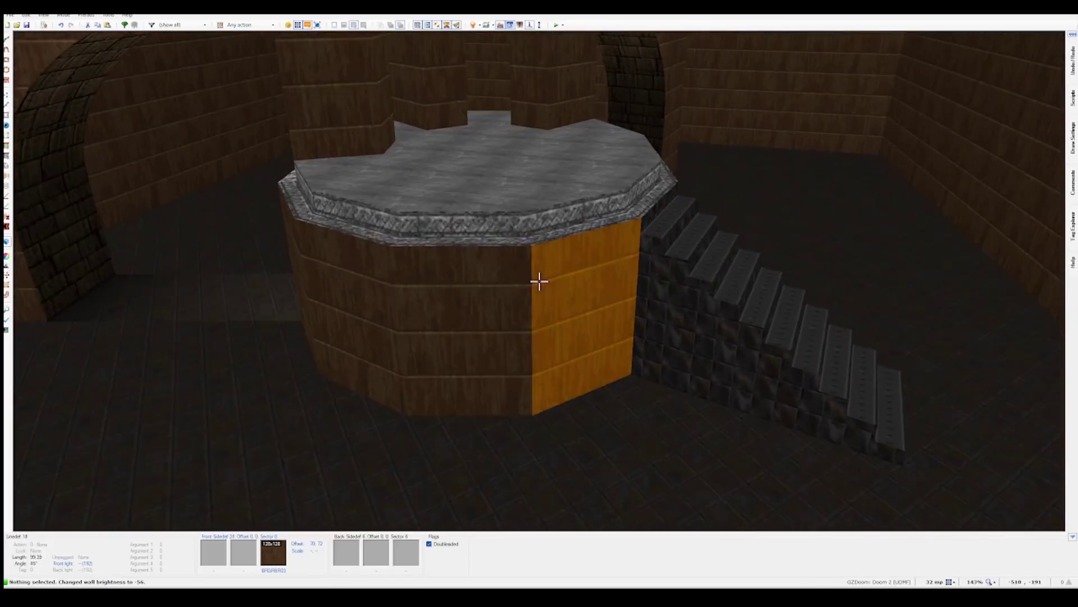
key(s)
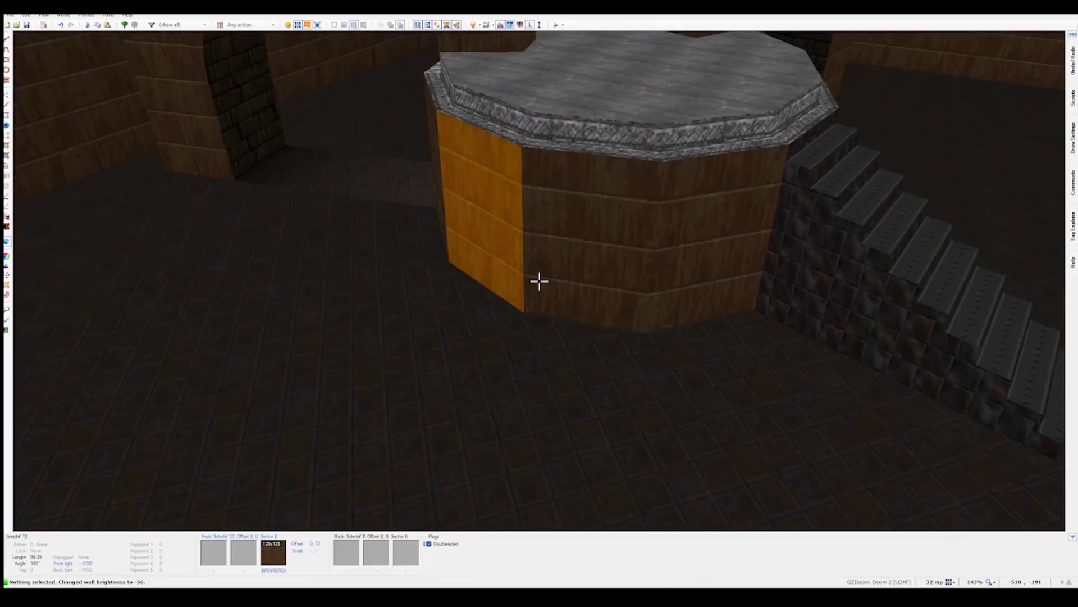
Return to the 2D map, reset the grid's rotation in Linedefs mode and save the map in tips1.wad
key(q)
scroll(539, 281, down, 1)
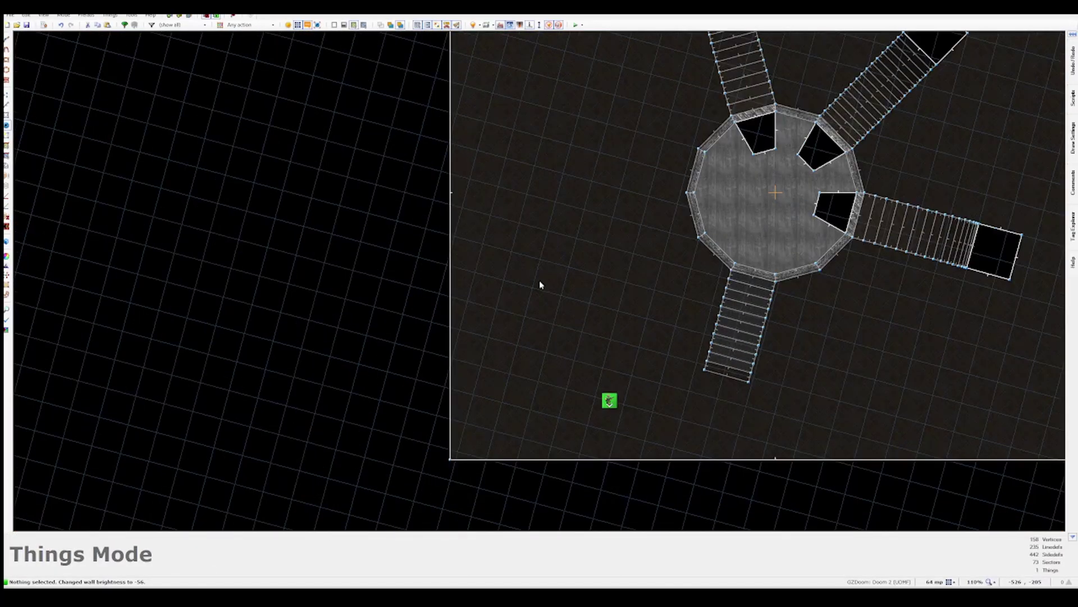
middle_drag(661, 228, 548, 303)
scroll(528, 302, down, 1)
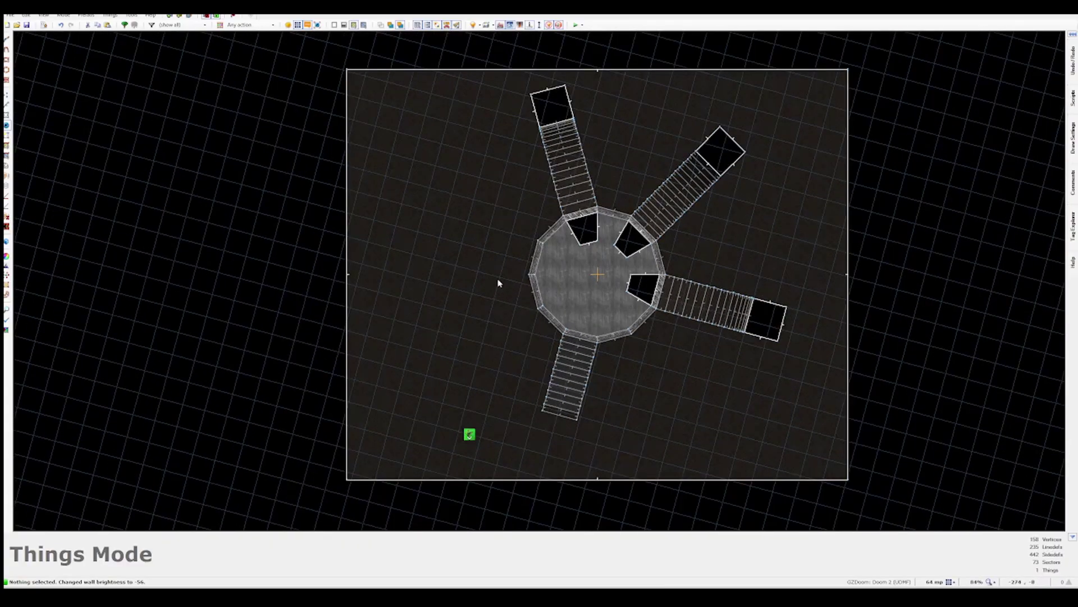
scroll(518, 250, up, 1)
scroll(519, 250, up, 1)
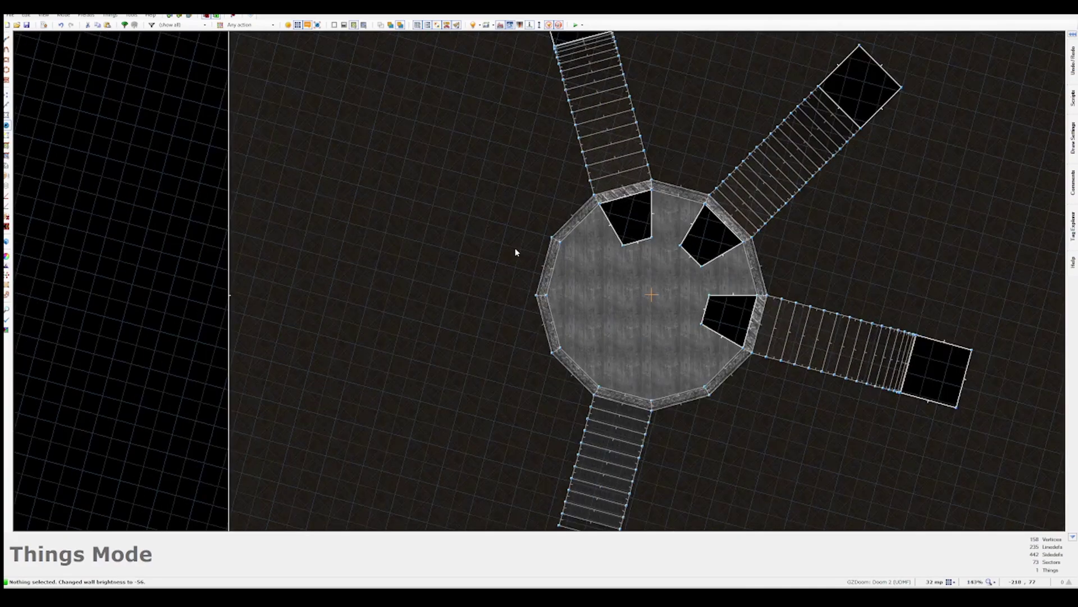
scroll(517, 252, down, 1)
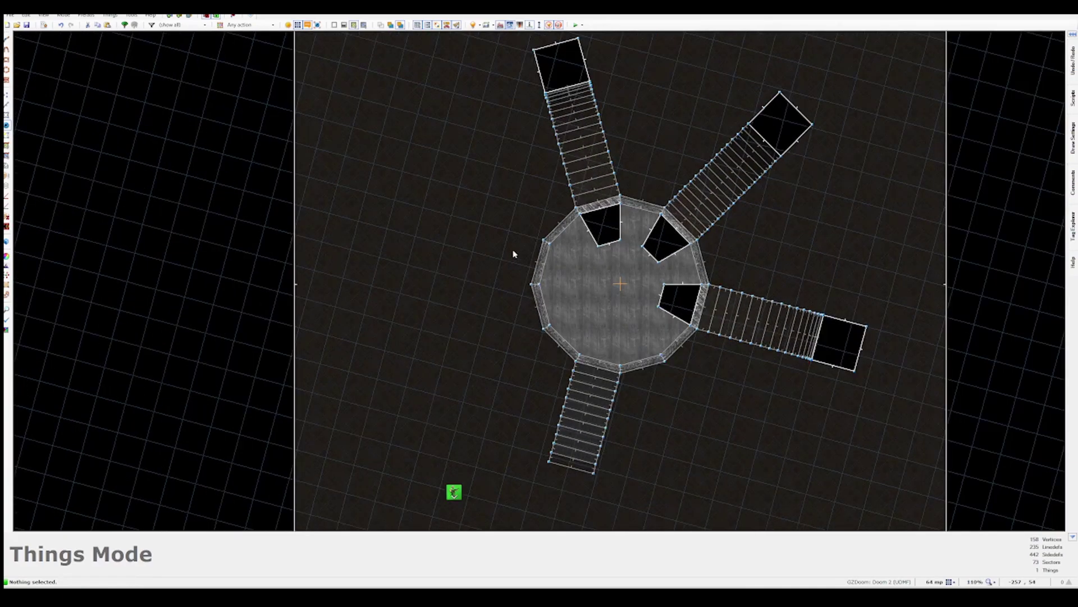
scroll(514, 254, down, 1)
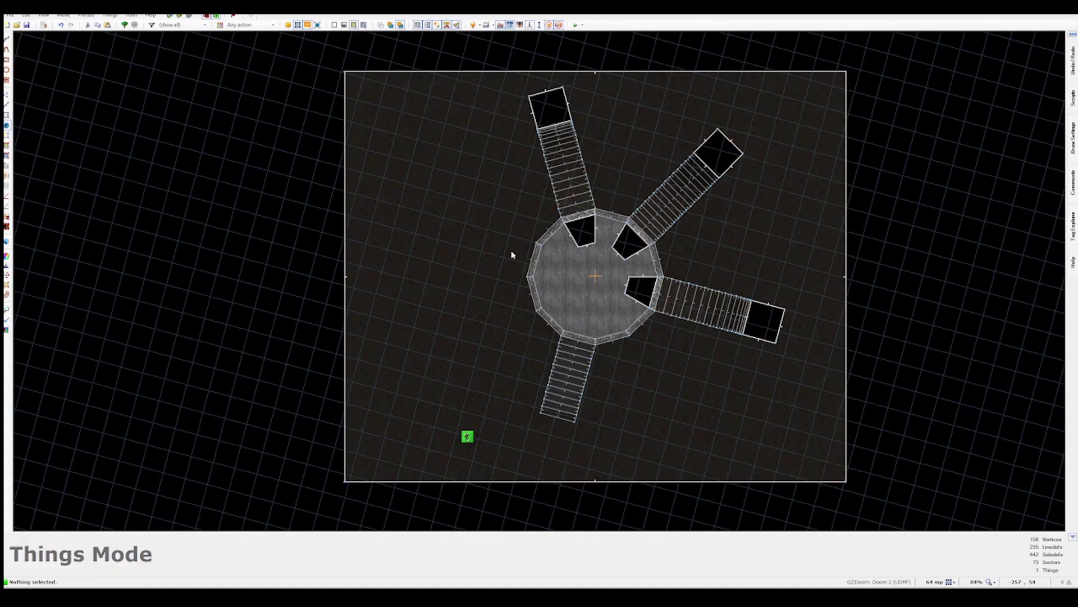
key(l)
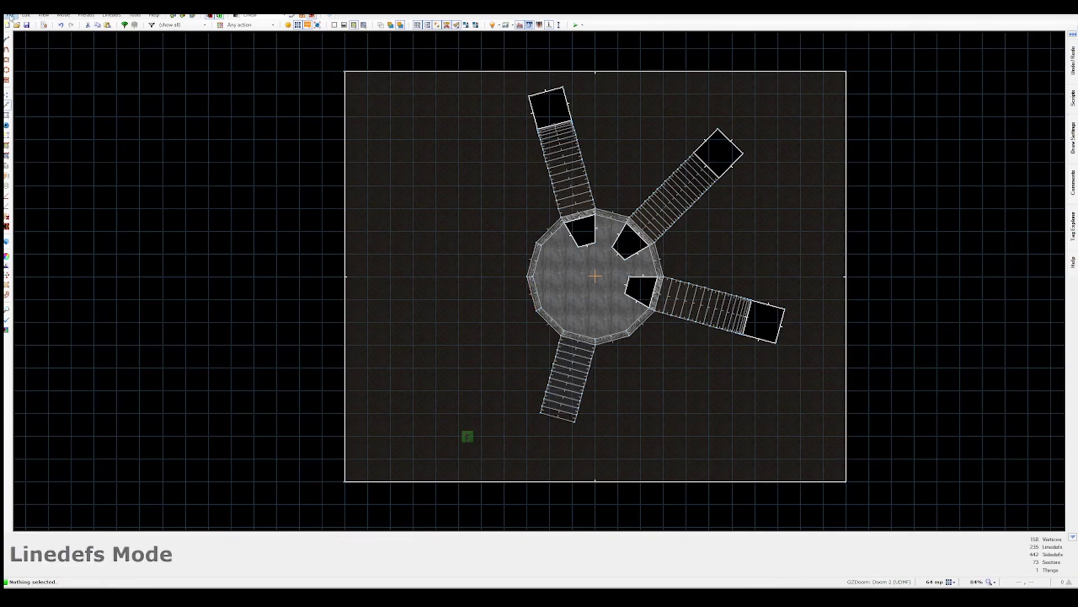
key(ctrl+s)
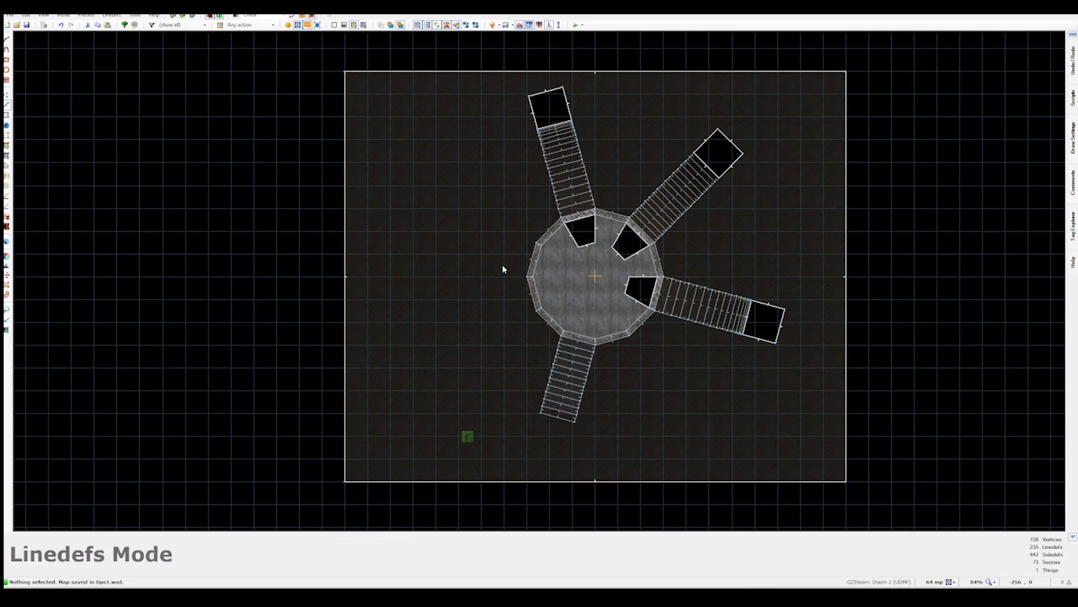